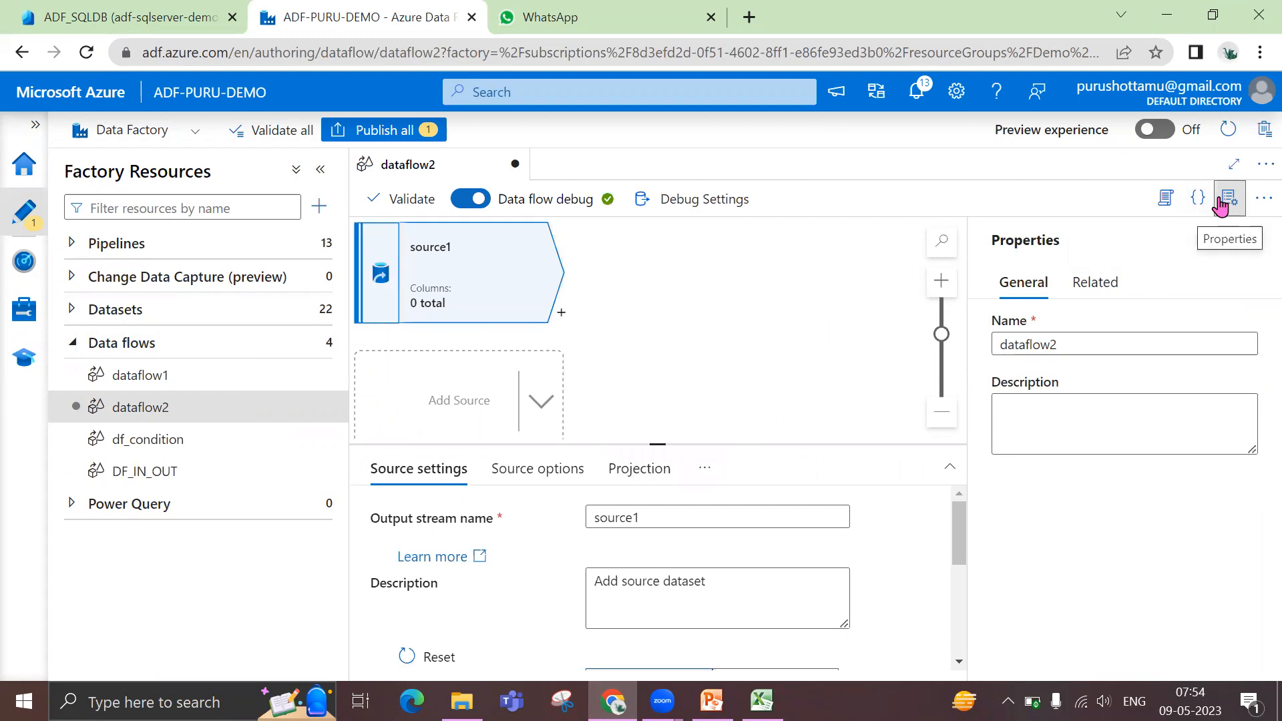
Search the existing datasets for source1's dataset setting using the filter text "js"
drag(817, 444, 811, 278)
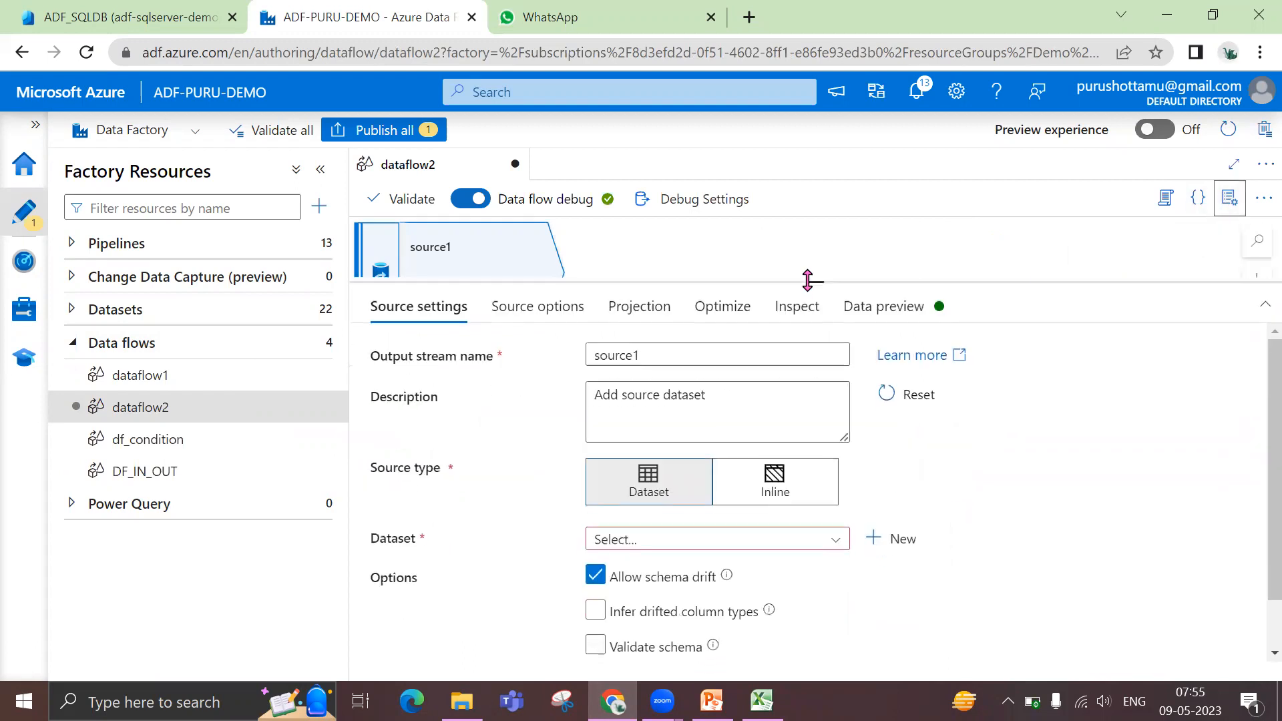
click(837, 541)
scroll(779, 601, down, 2)
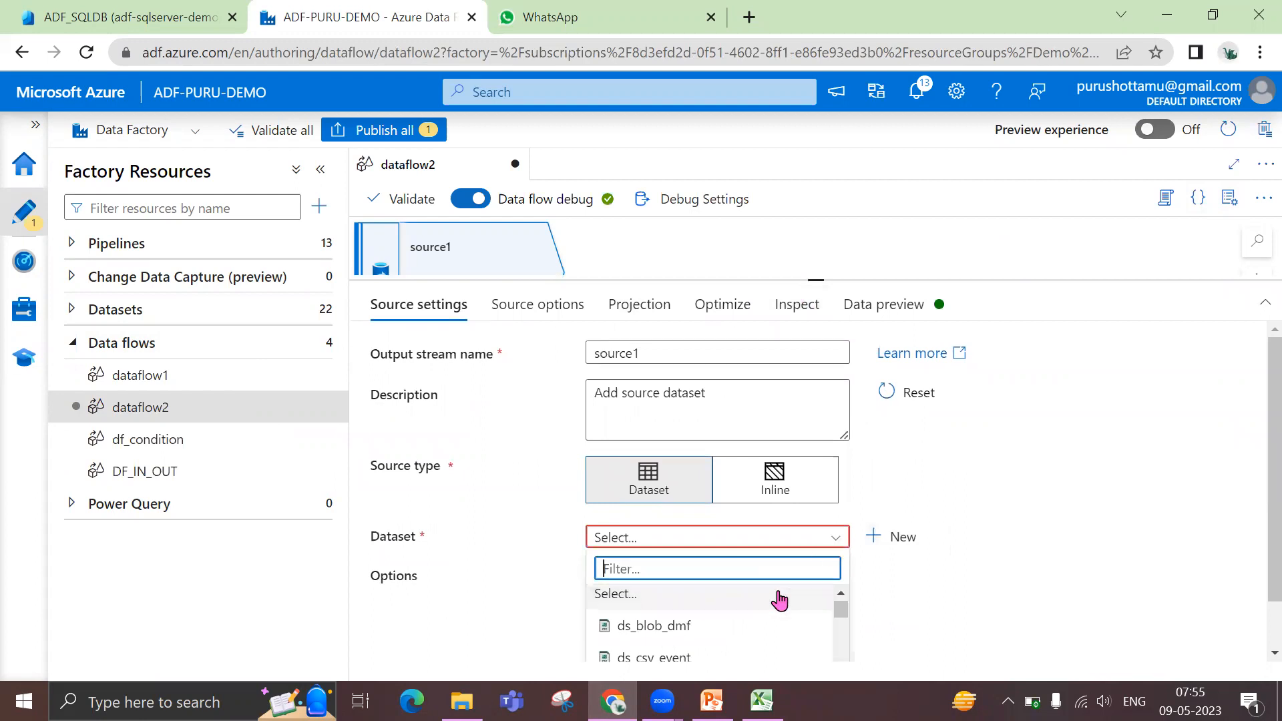
scroll(775, 611, down, 3)
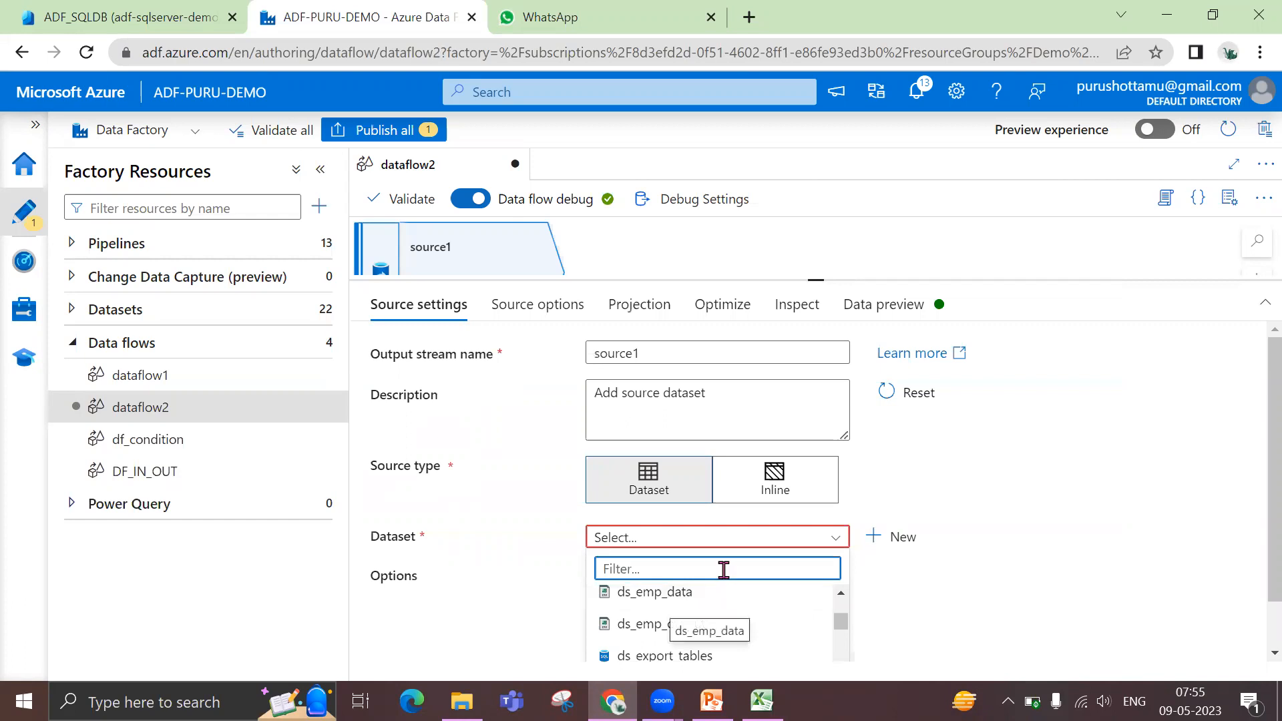
text(js)
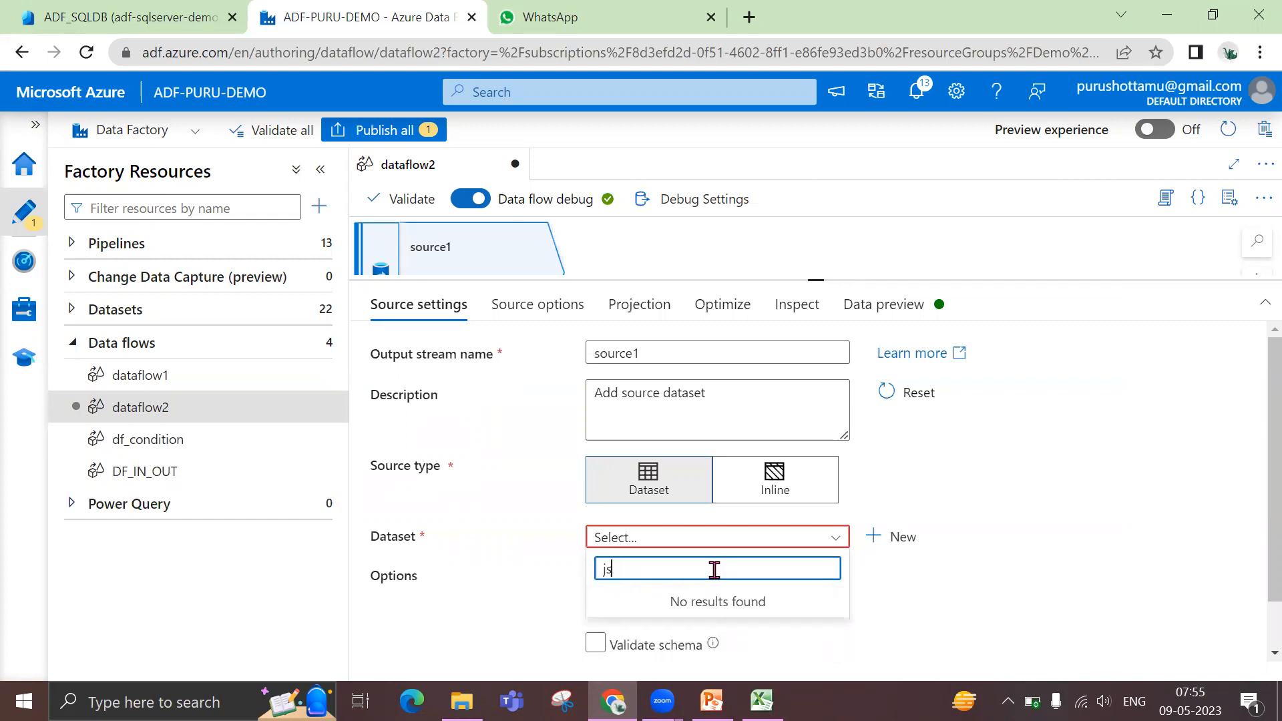
key(BackSpace)
key(BackSpace)
text(js)
key(BackSpace)
key(BackSpace)
text(js)
click(1145, 571)
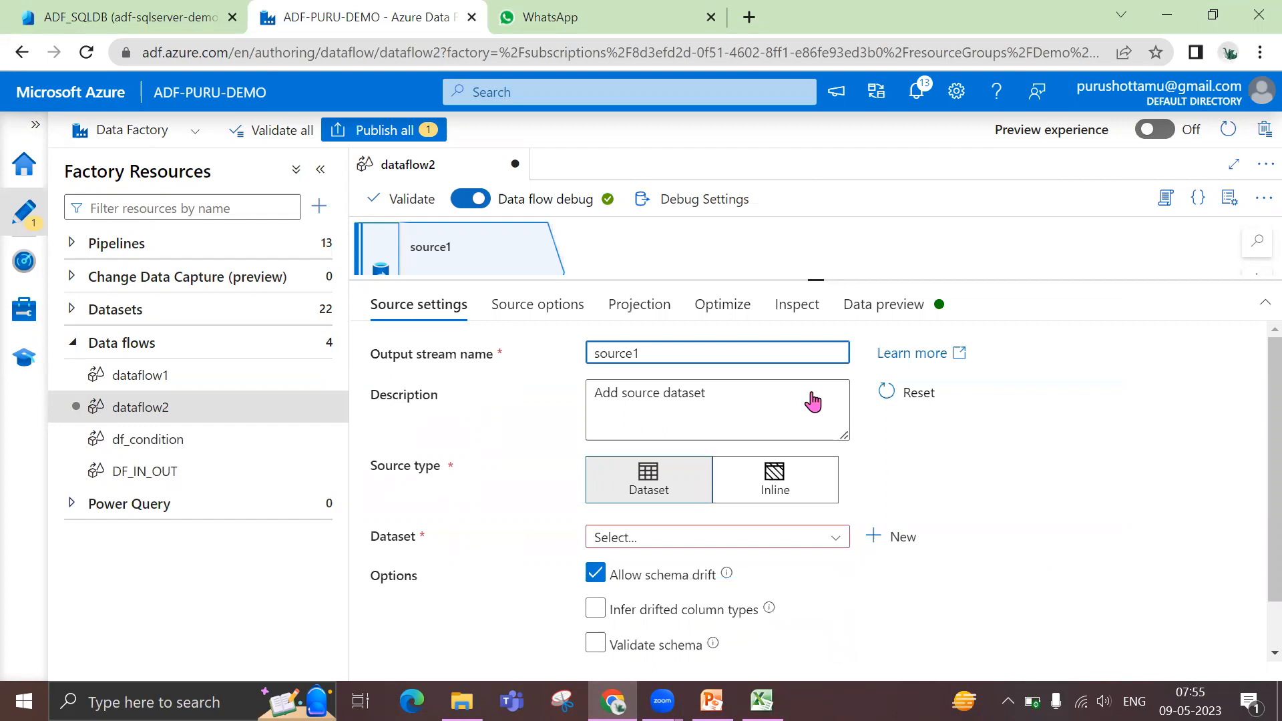
Start a new dataset for source1 with Azure Blob Storage as its data store
drag(814, 282, 815, 256)
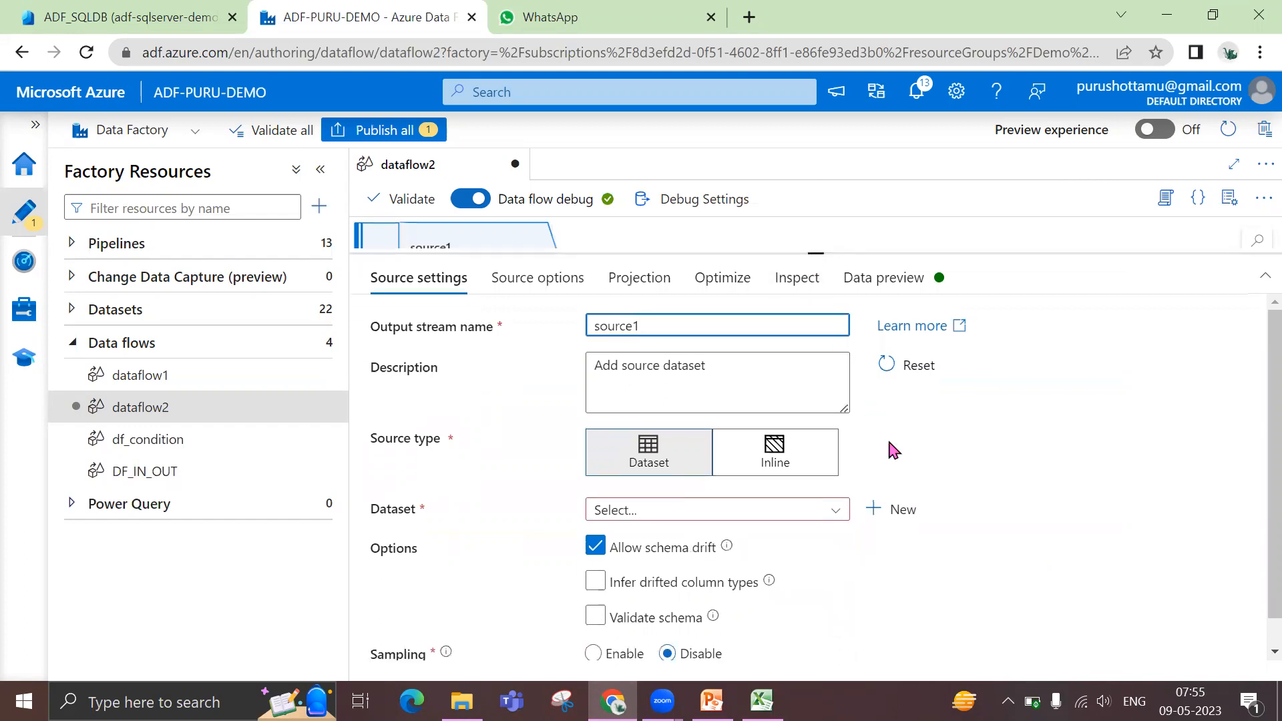
click(879, 510)
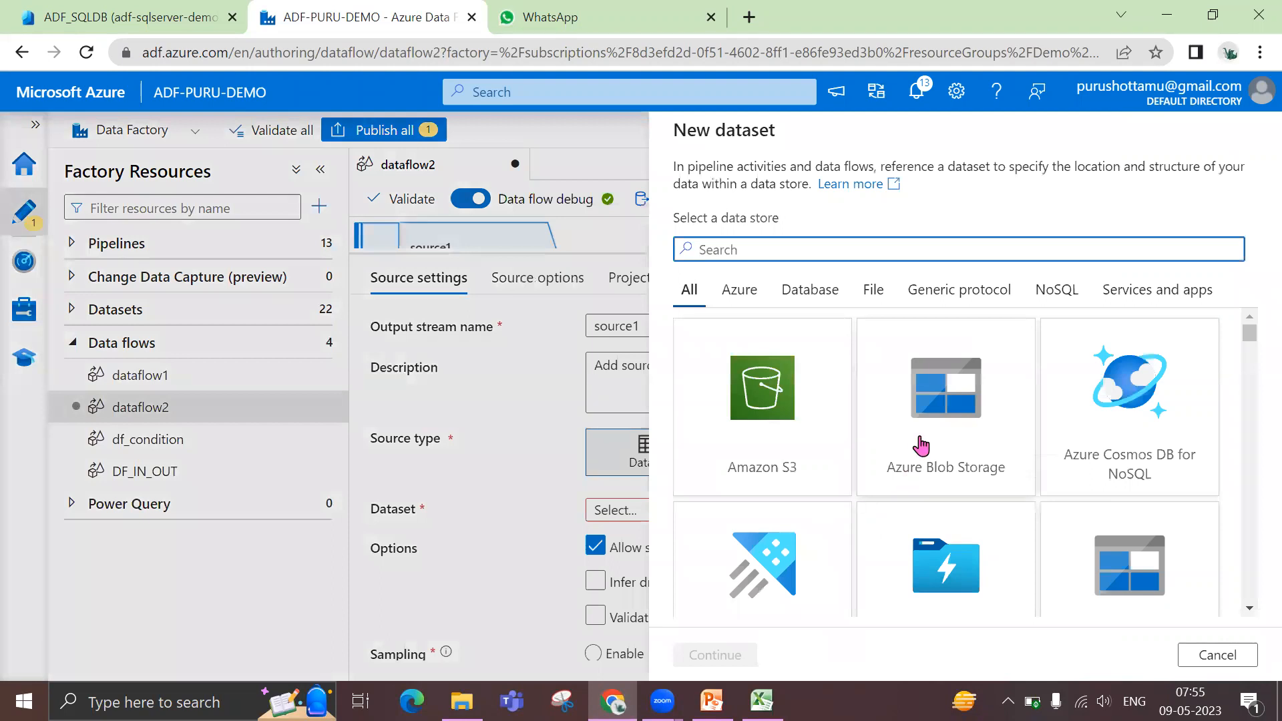
click(922, 446)
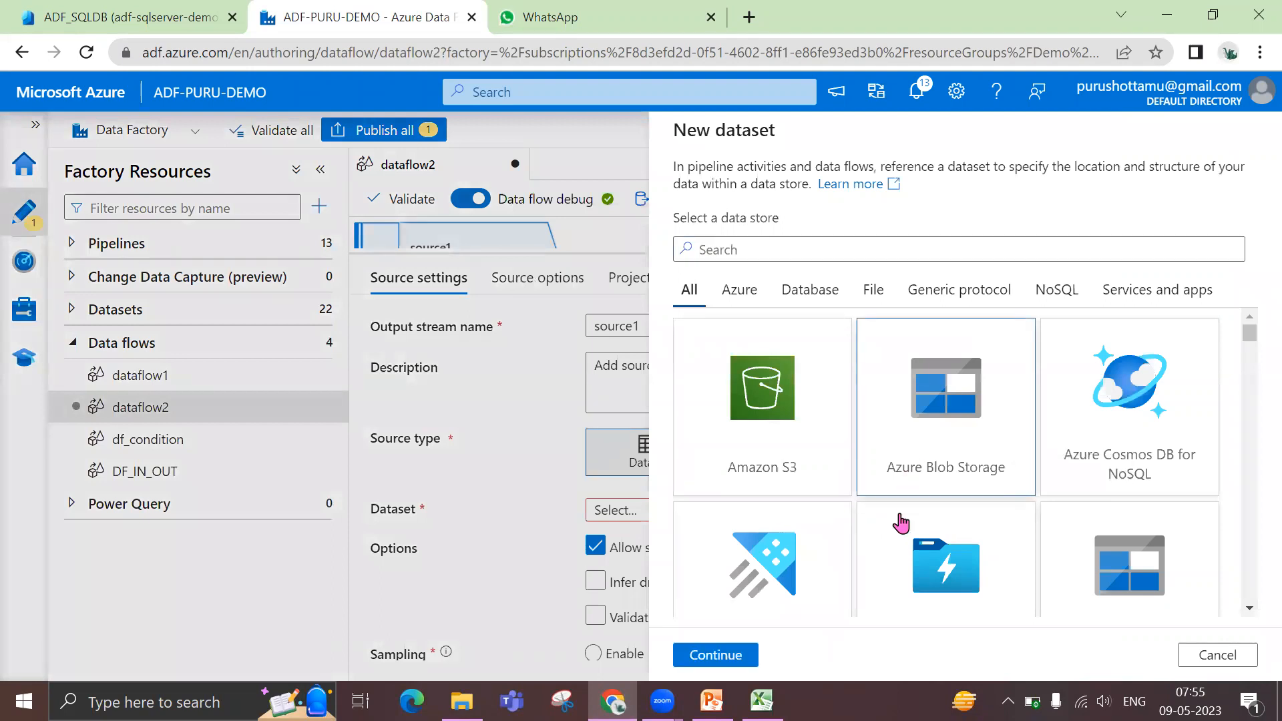
click(716, 655)
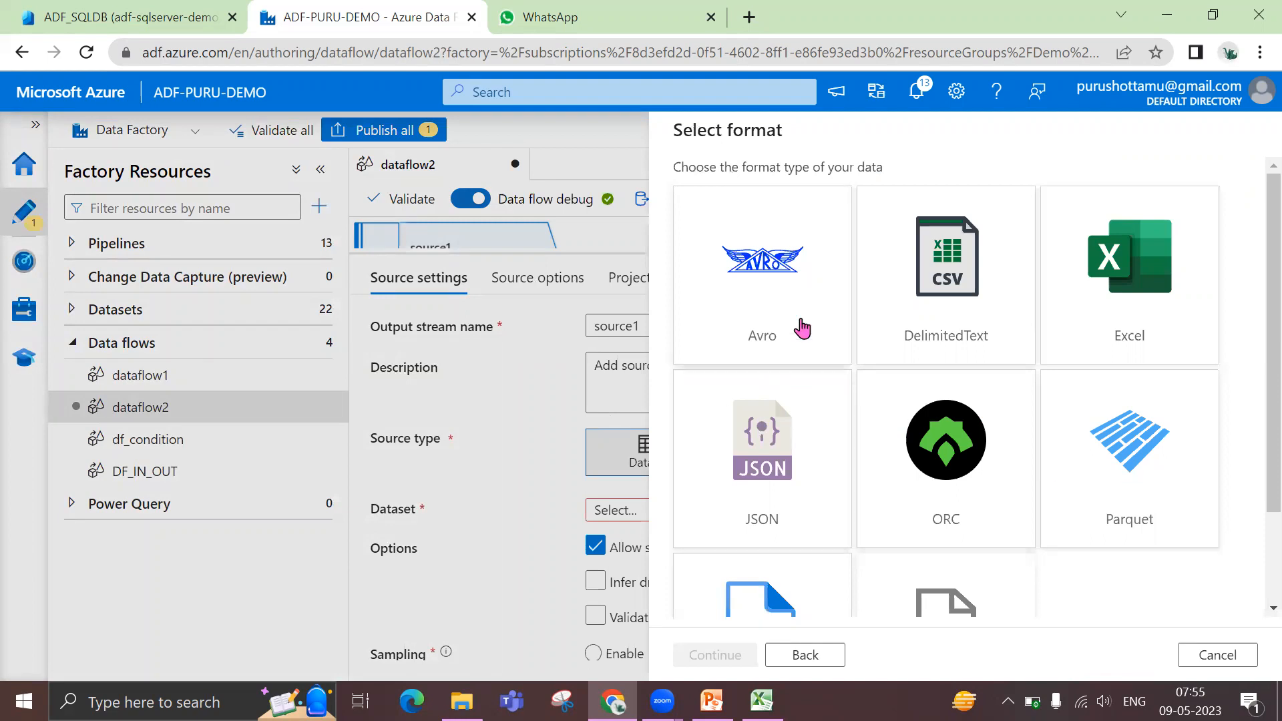
Review the available data formats and choose JSON for the new dataset
scroll(802, 327, down, 2)
scroll(798, 326, up, 2)
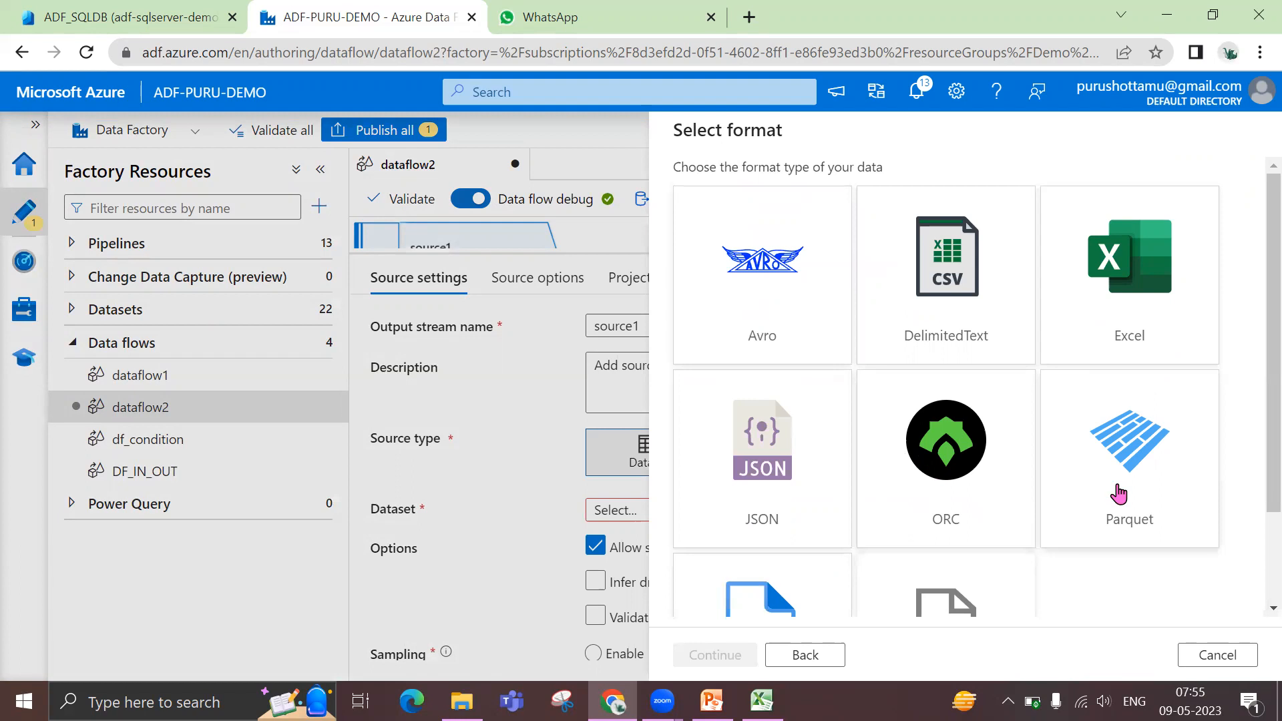
scroll(1119, 494, down, 2)
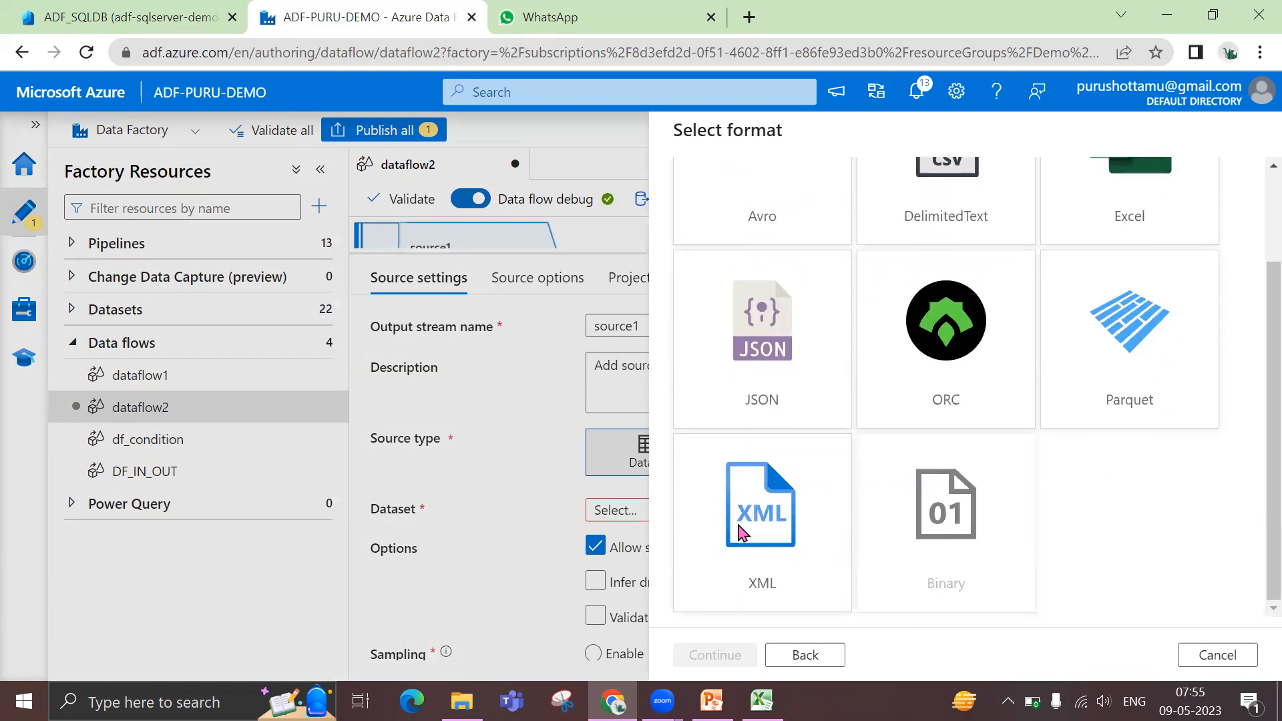
scroll(864, 446, up, 2)
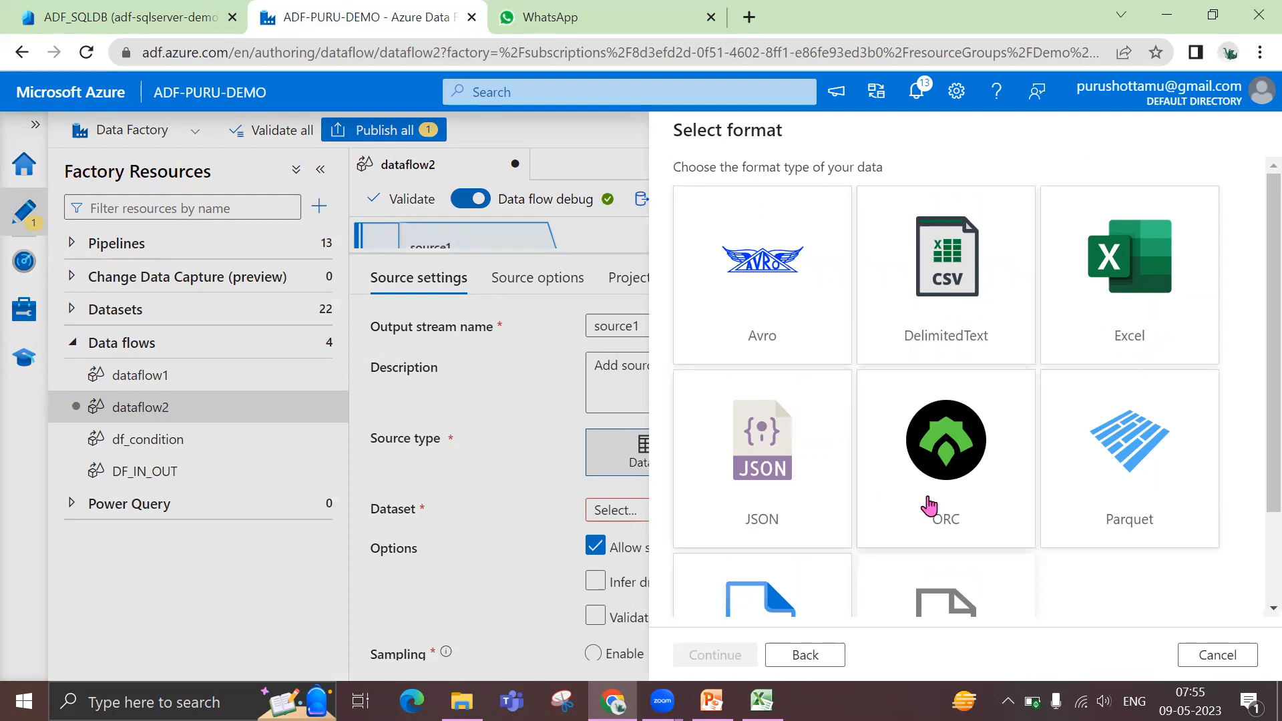
scroll(801, 514, down, 2)
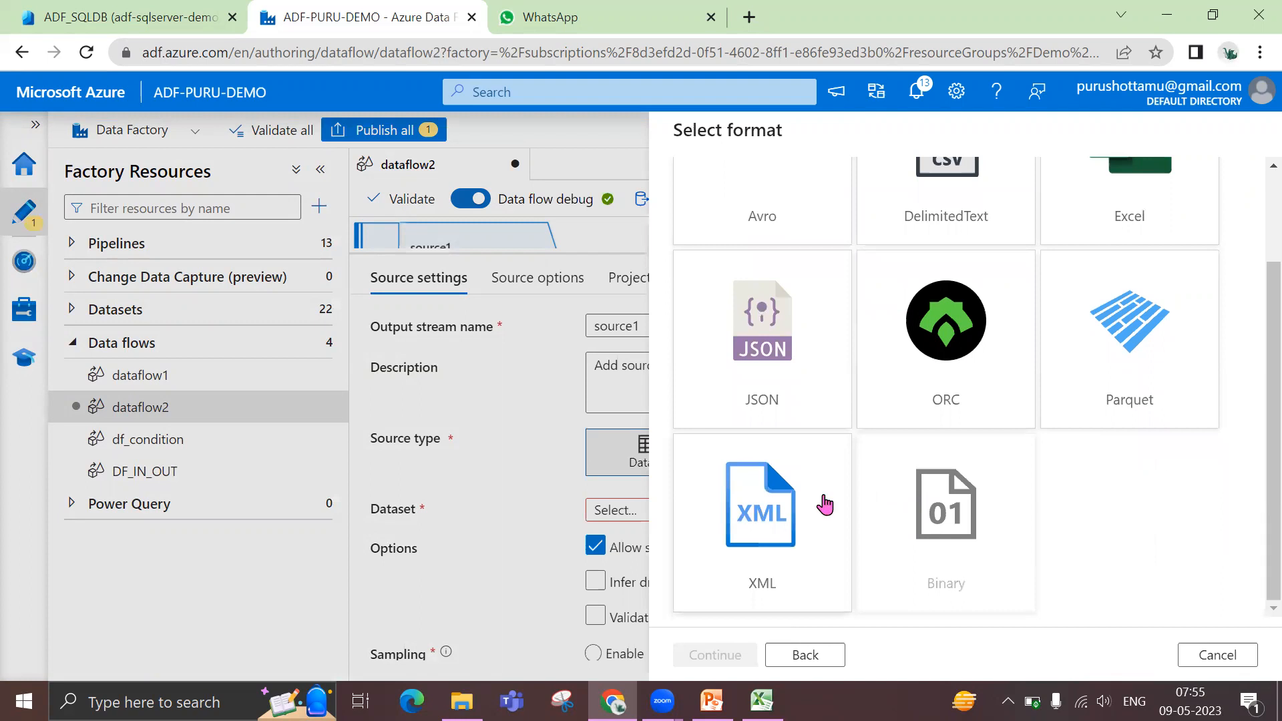
scroll(842, 503, up, 2)
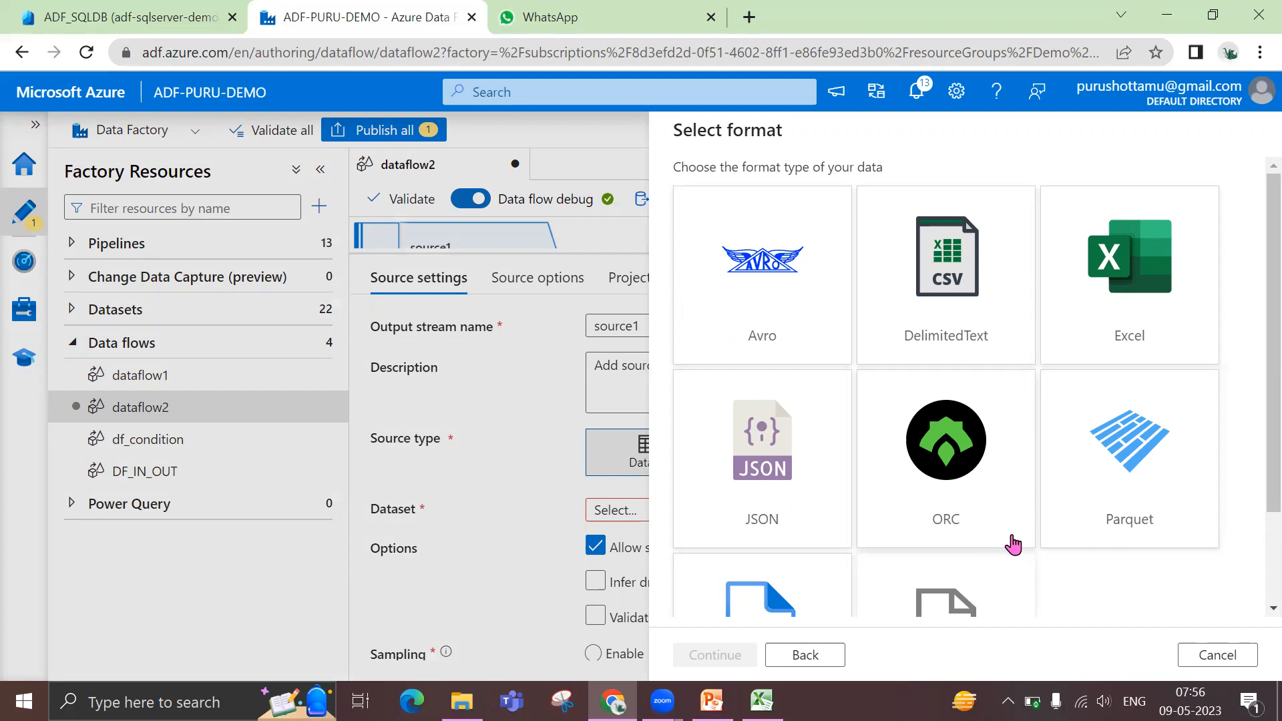
scroll(949, 498, down, 2)
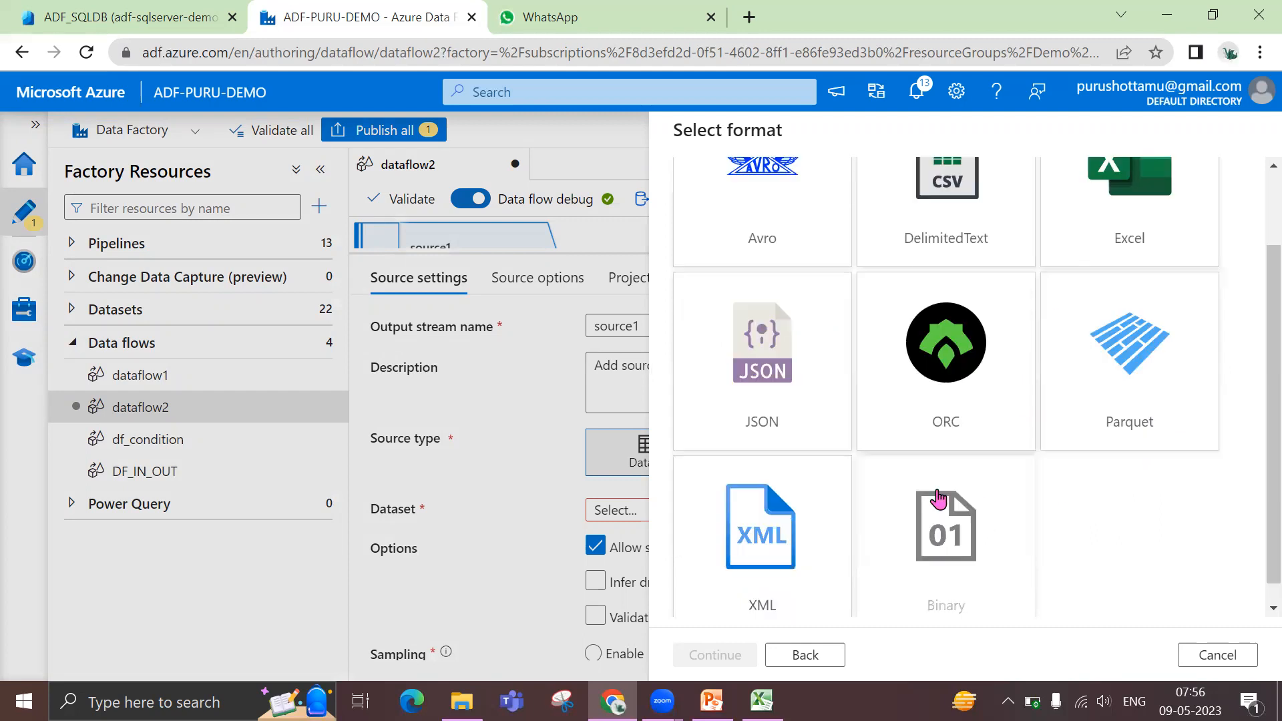
click(690, 338)
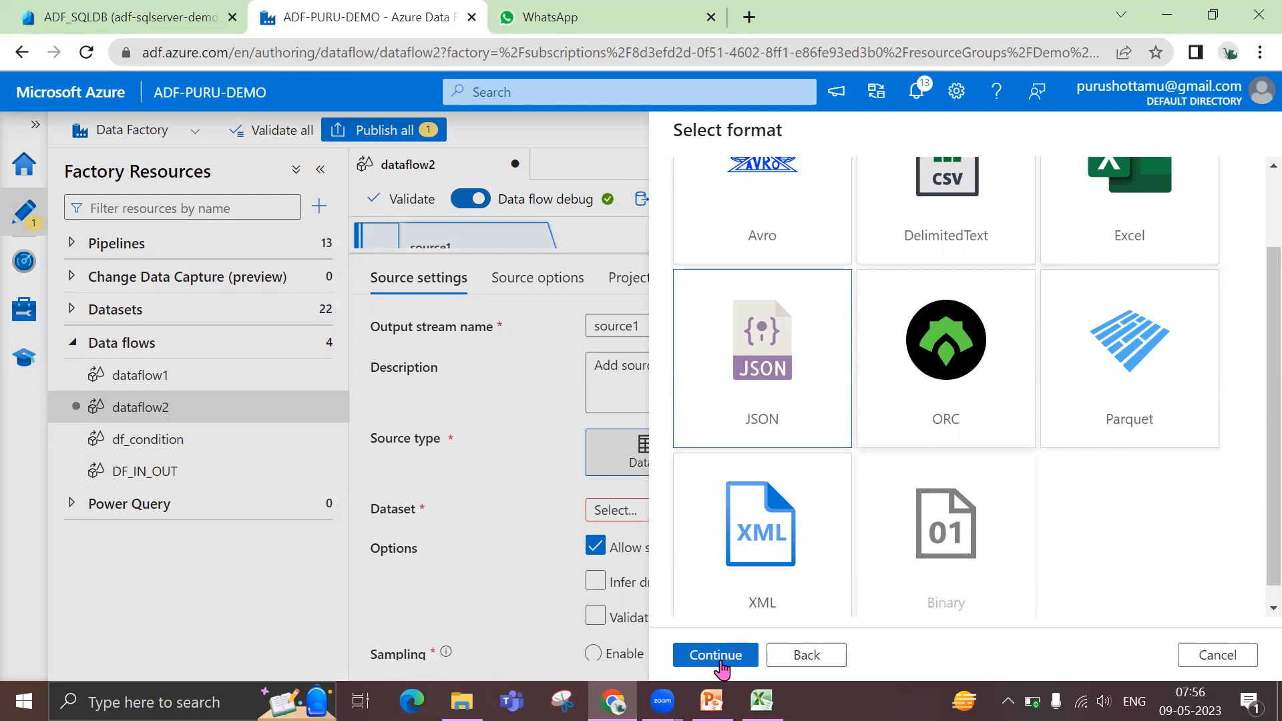
click(722, 663)
Name the dataset ds_emp_json and assign it the linked service ls_json_blob
drag(723, 193, 676, 198)
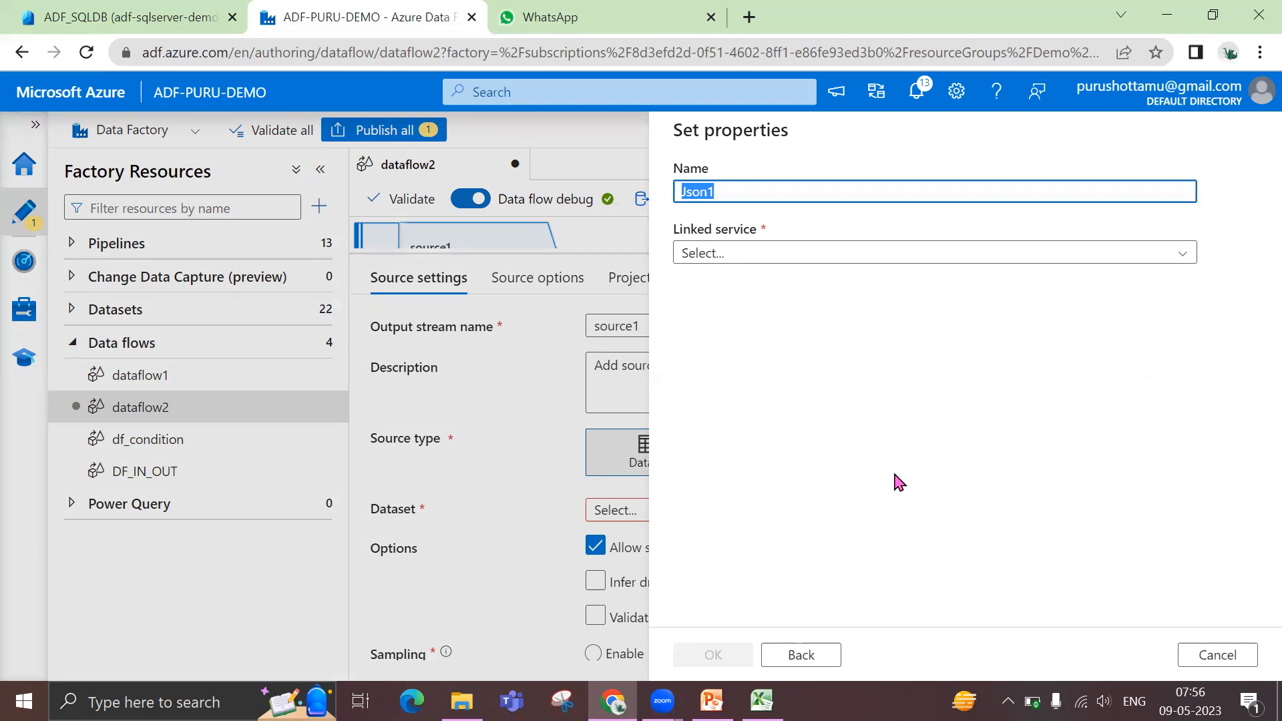
text(ds_emp_j)
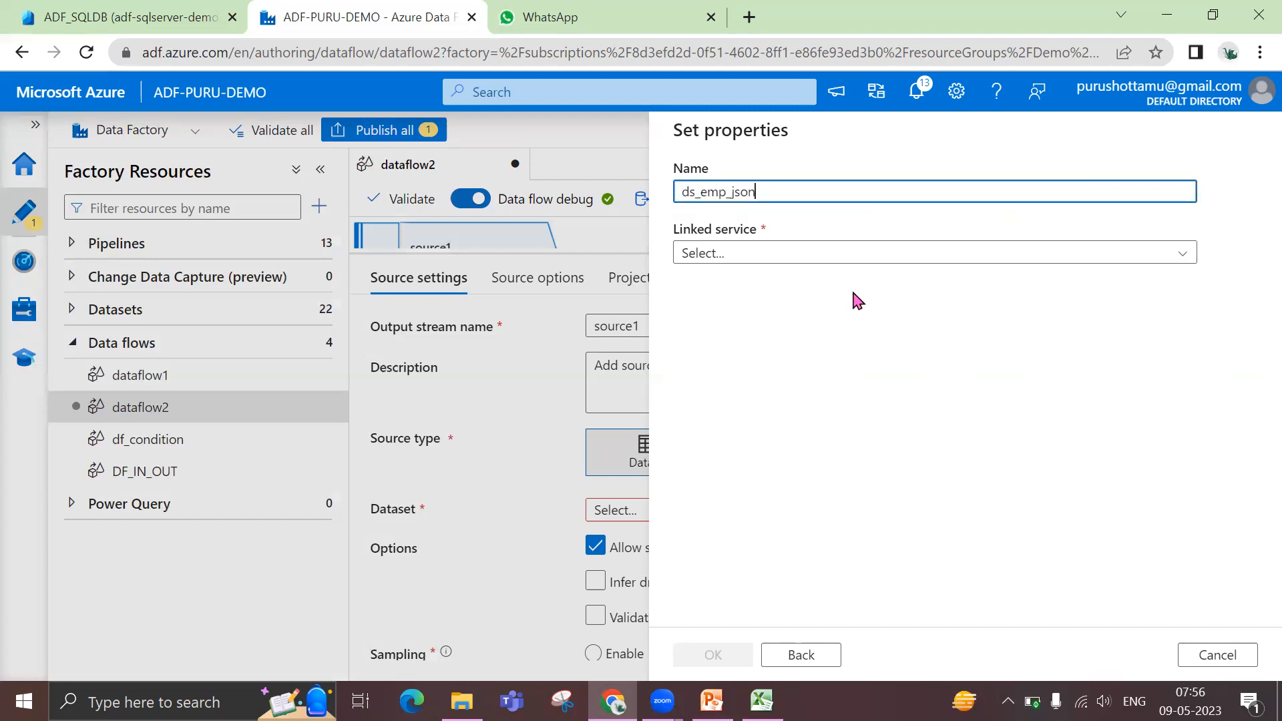
click(854, 253)
scroll(879, 541, down, 1)
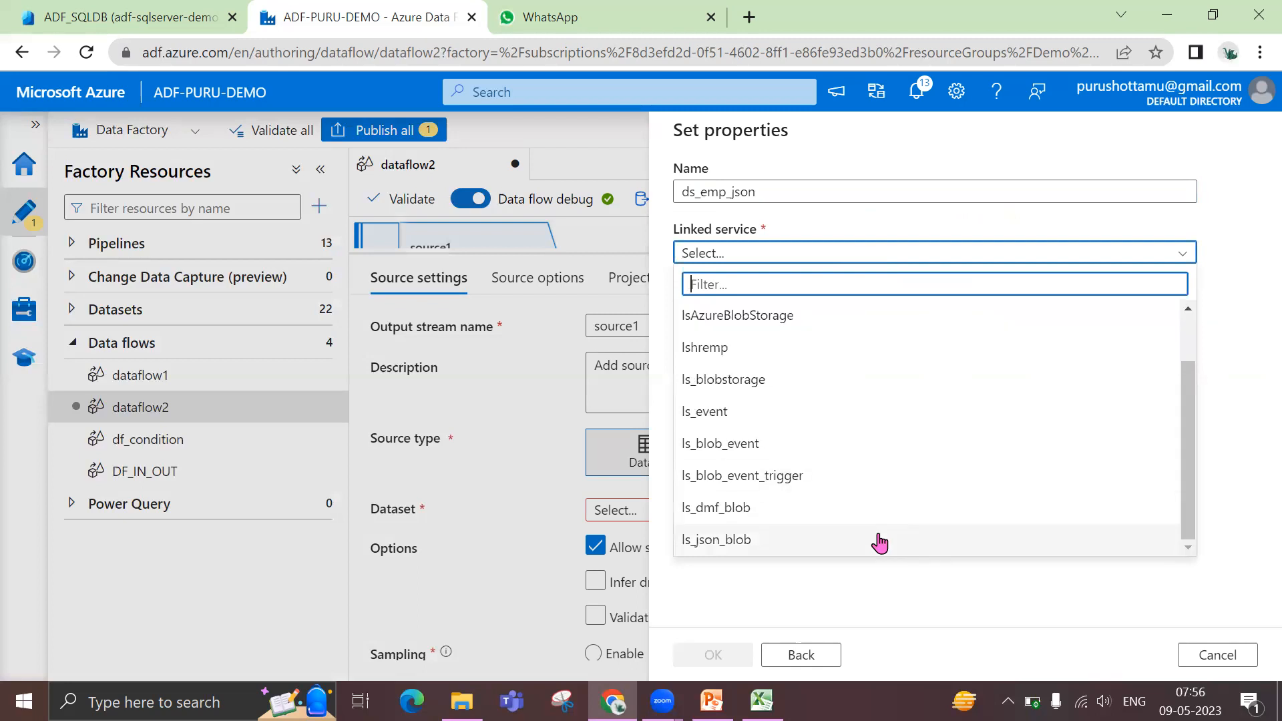
click(878, 540)
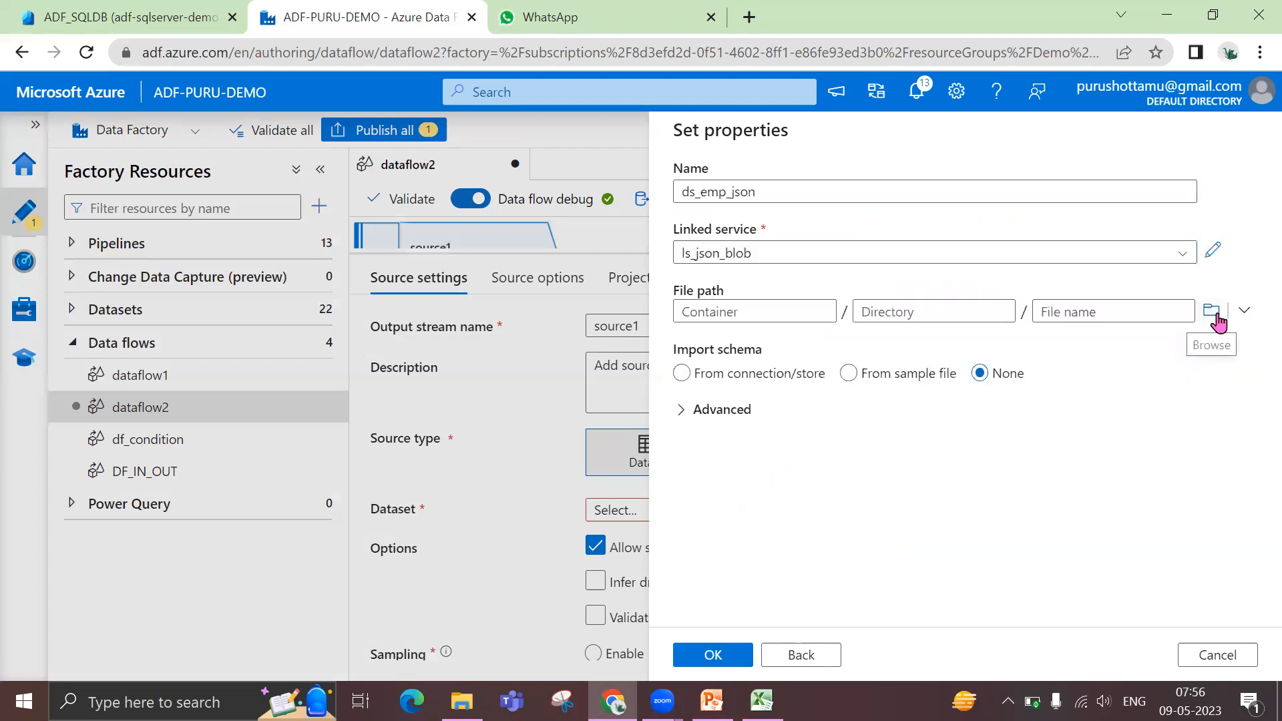
Set the dataset's file path to emp_json.json in the demotraining container and create the dataset
click(1220, 319)
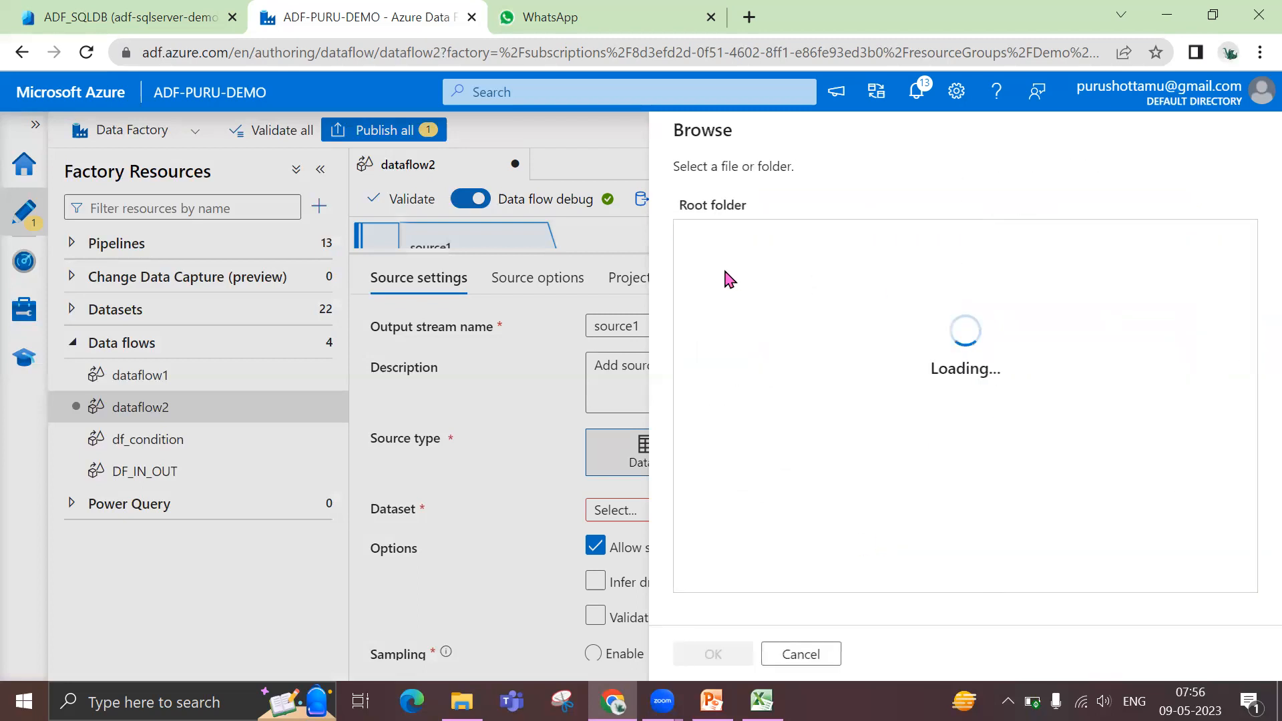
click(727, 272)
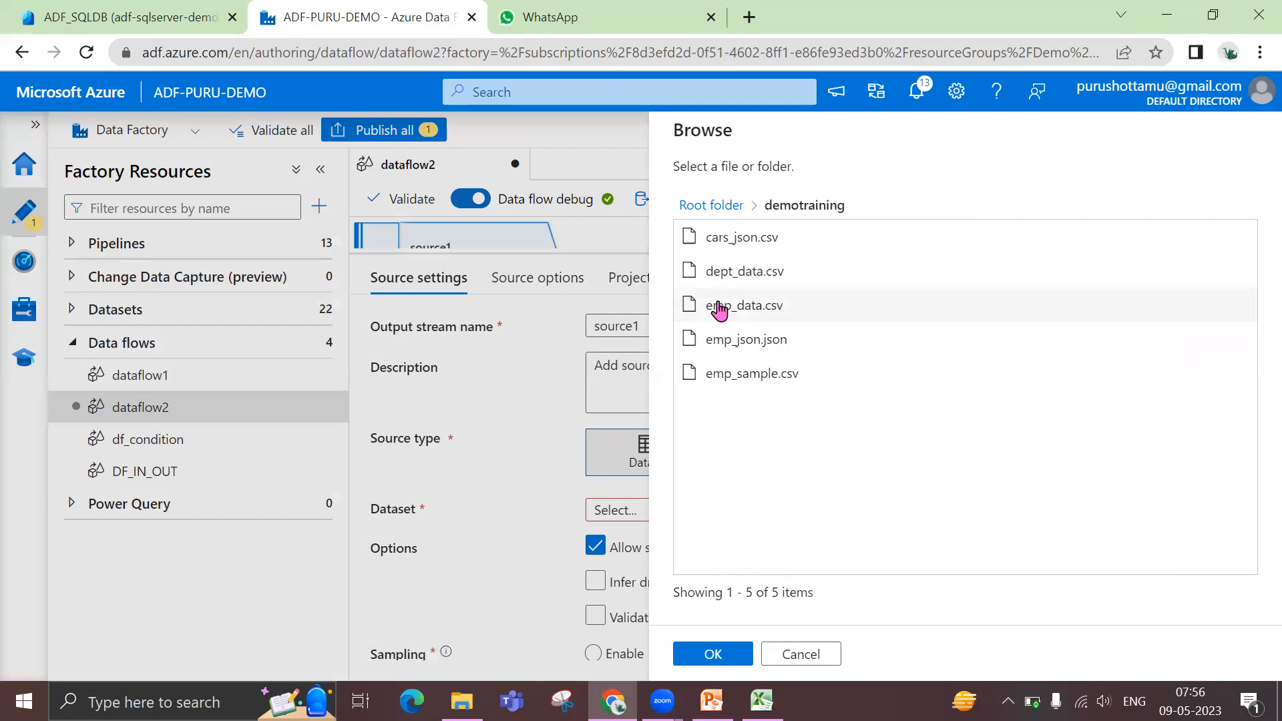
click(720, 341)
click(698, 655)
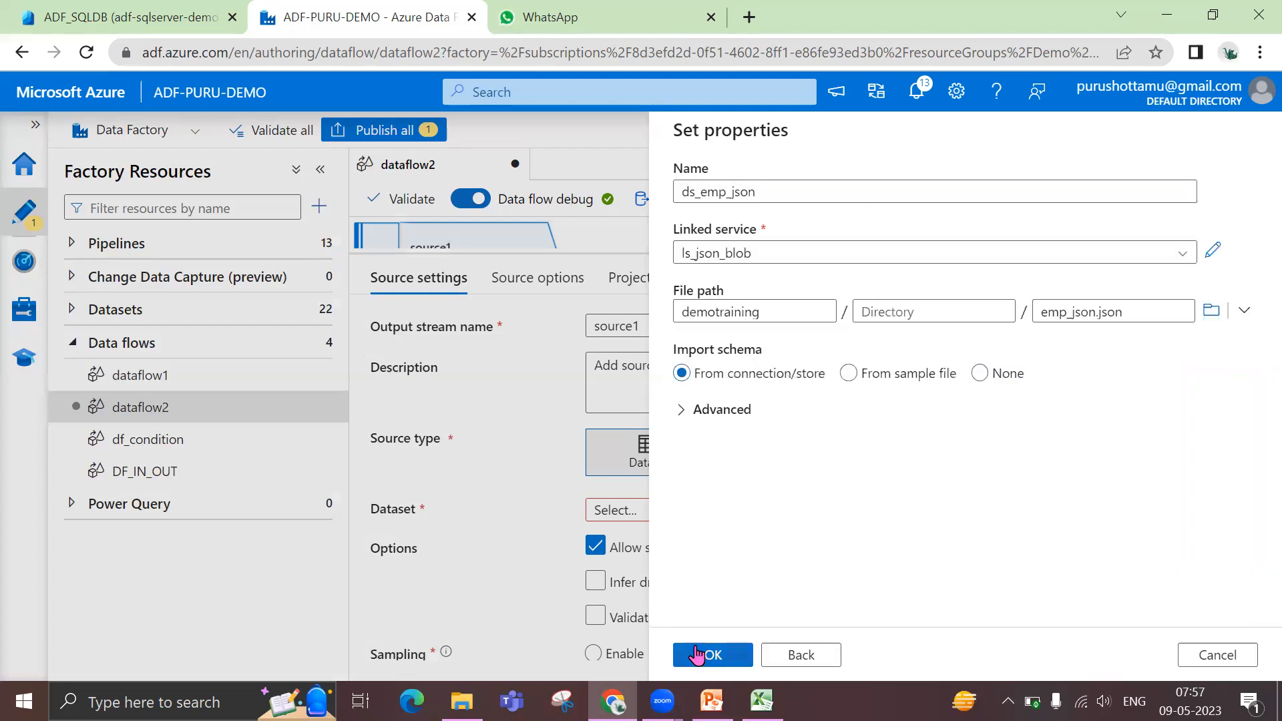
click(701, 655)
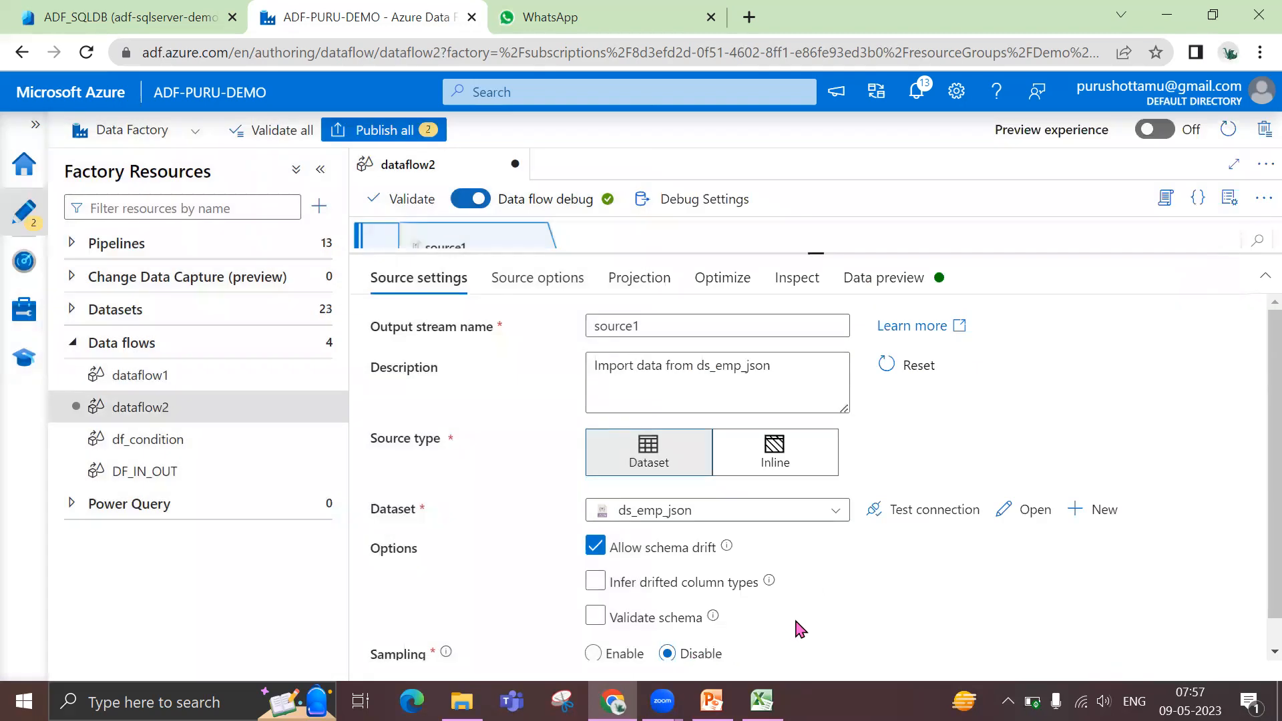
Open the ds_emp_json dataset, preview its JSON data, and return to dataflow2
click(1016, 516)
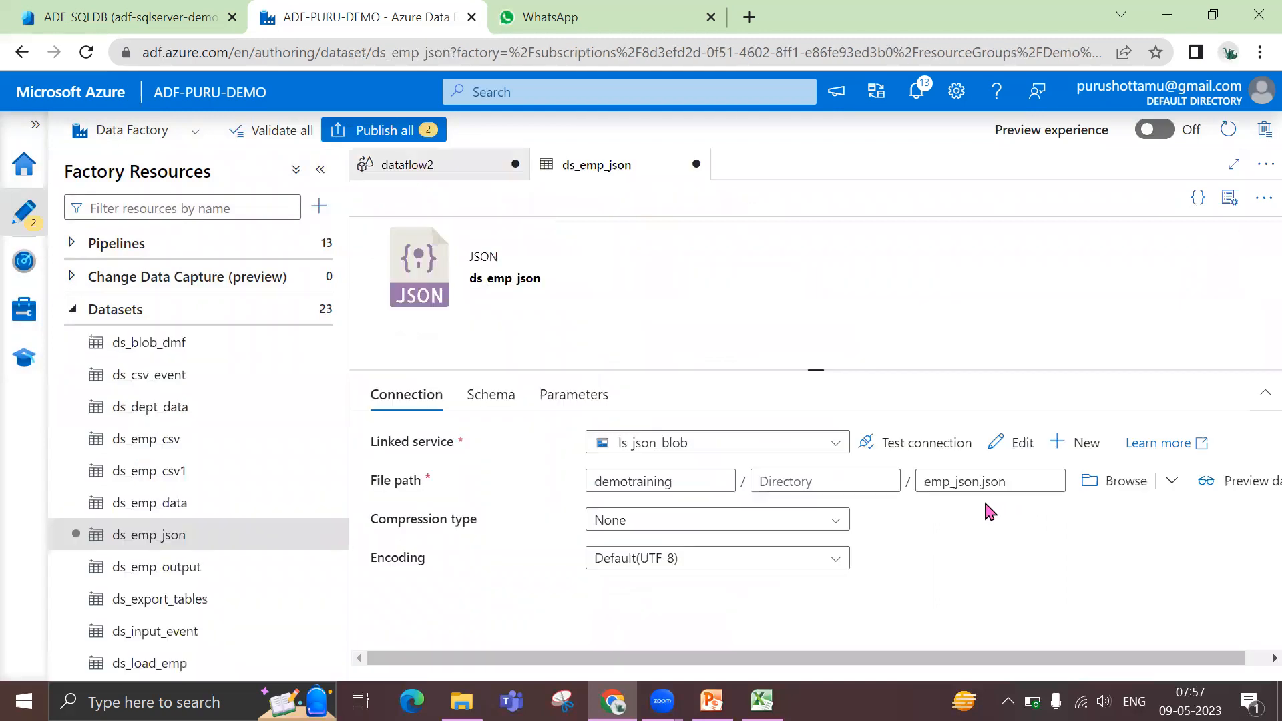
click(1231, 198)
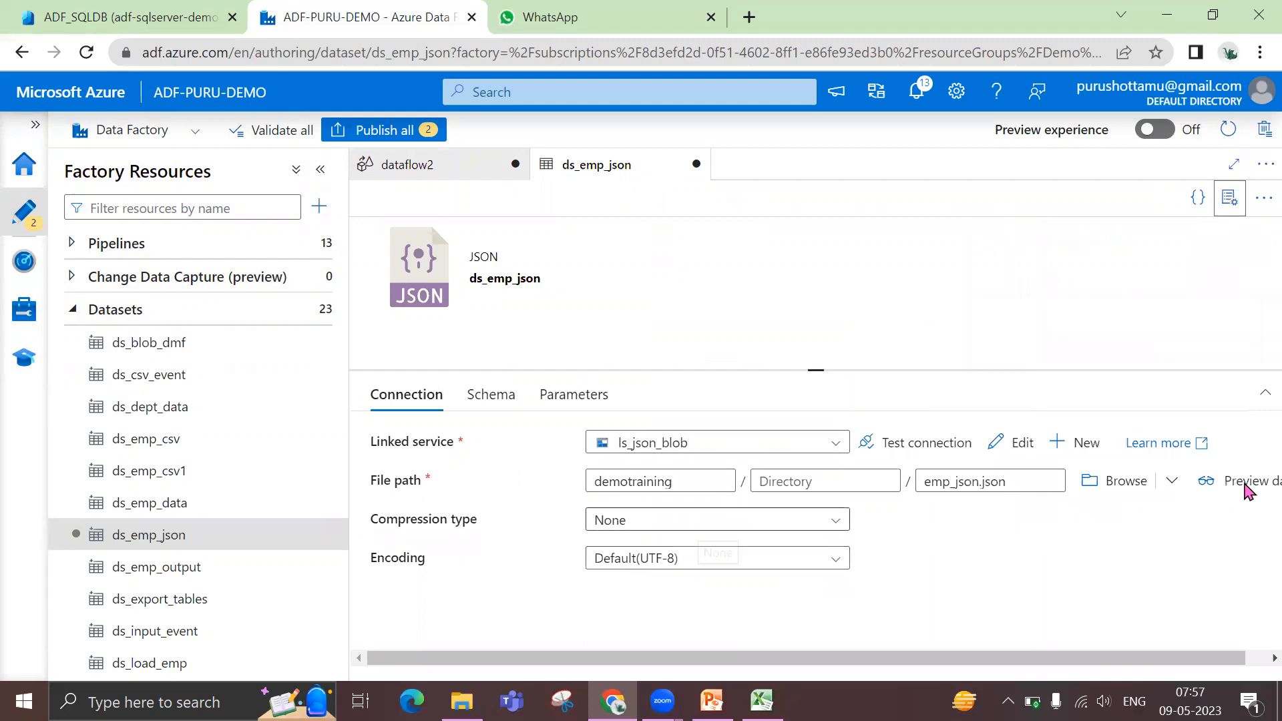
click(1234, 492)
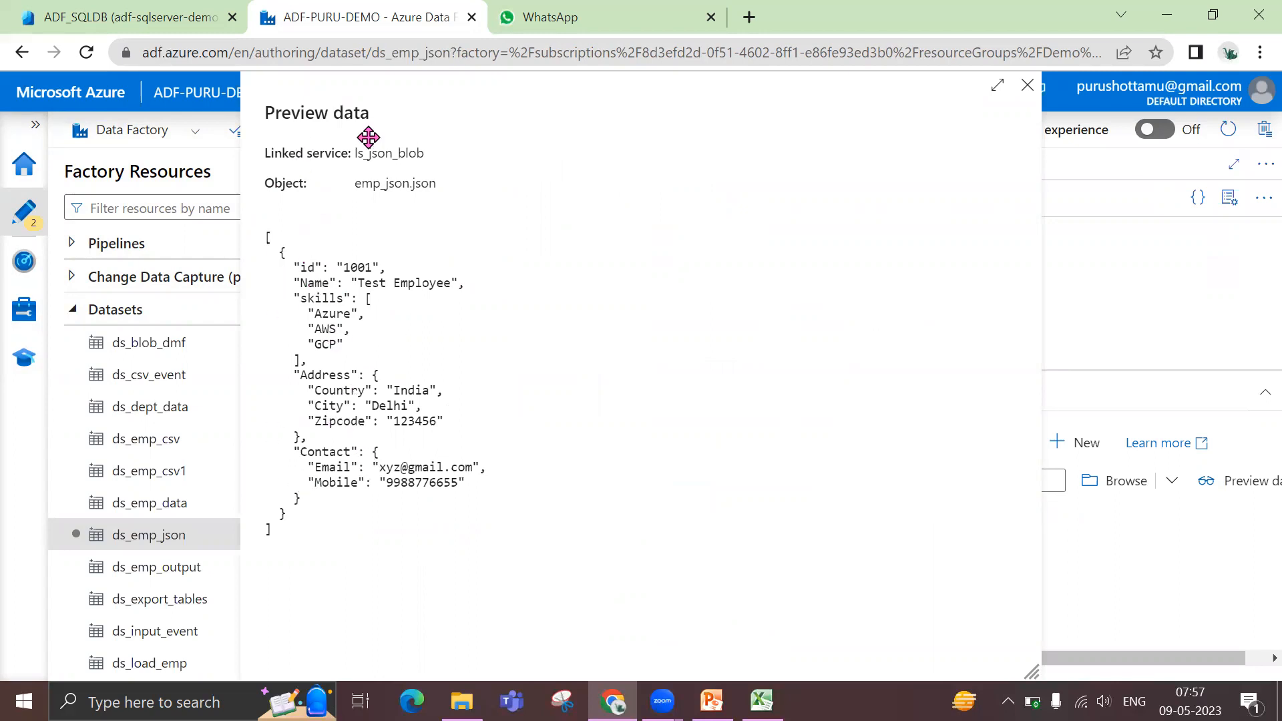
click(1037, 92)
click(468, 172)
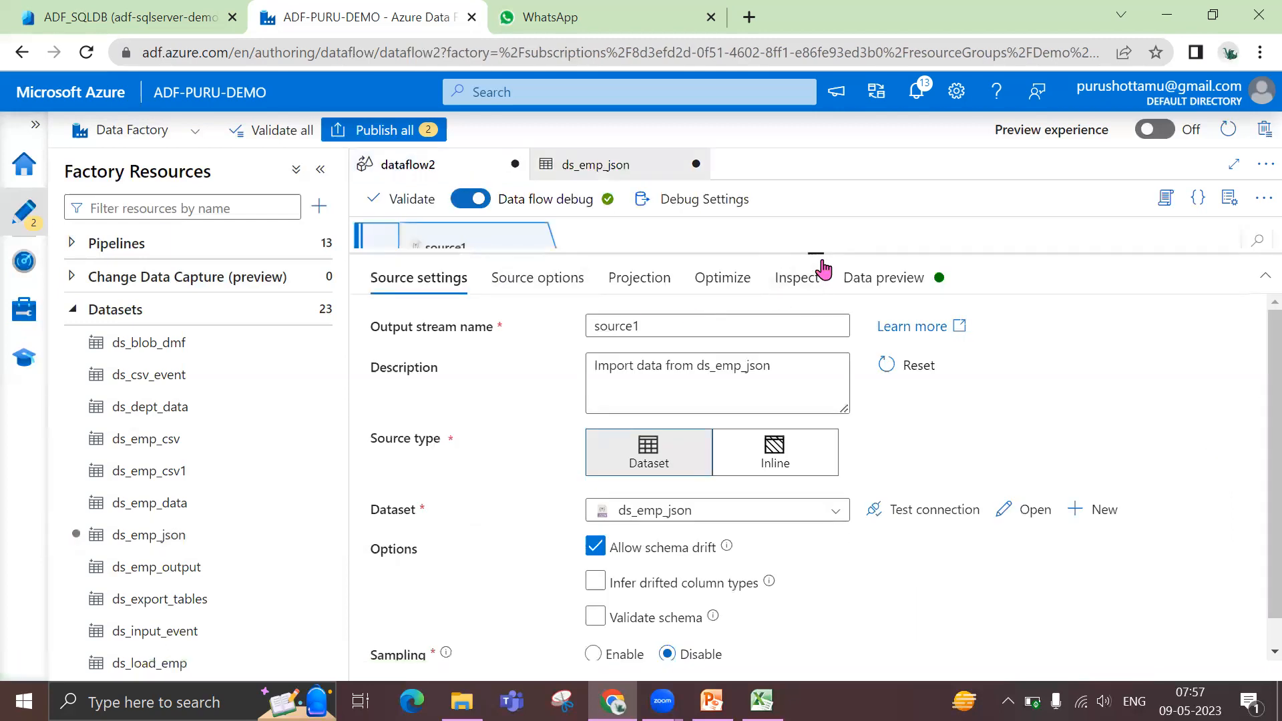
Add a Flatten transformation after source1 in dataflow2
drag(818, 252, 808, 311)
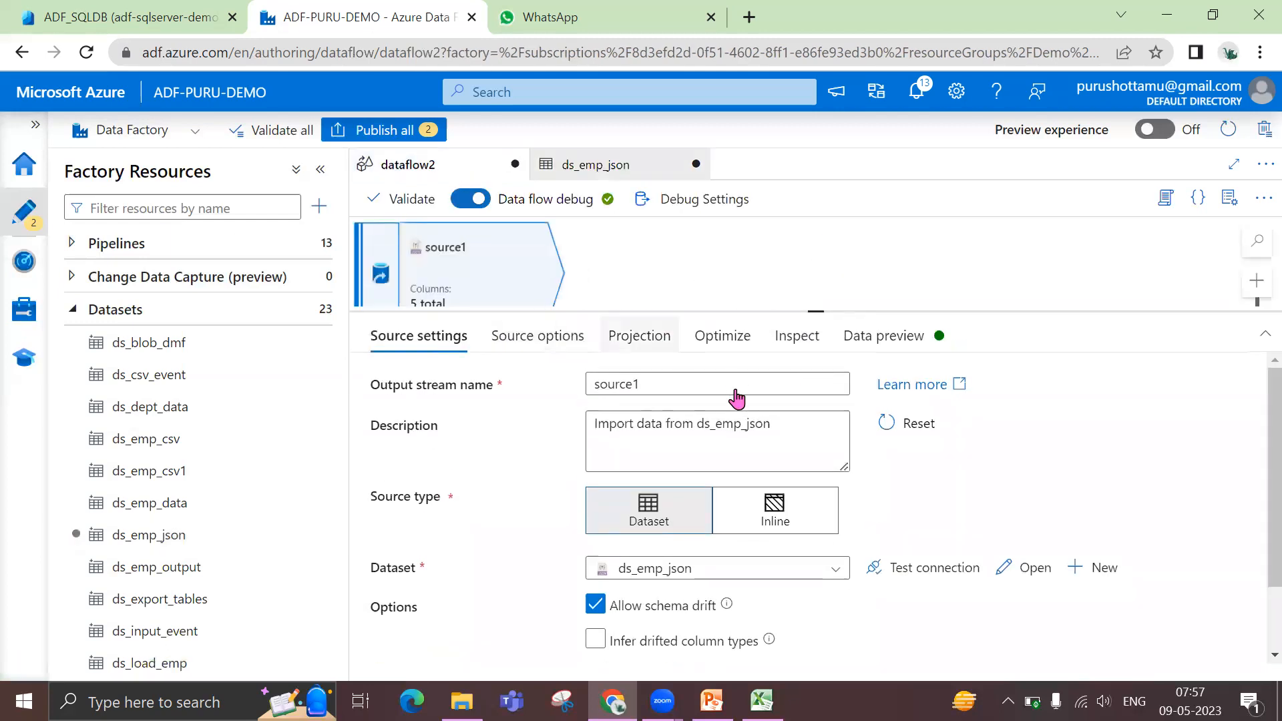
drag(817, 313, 810, 374)
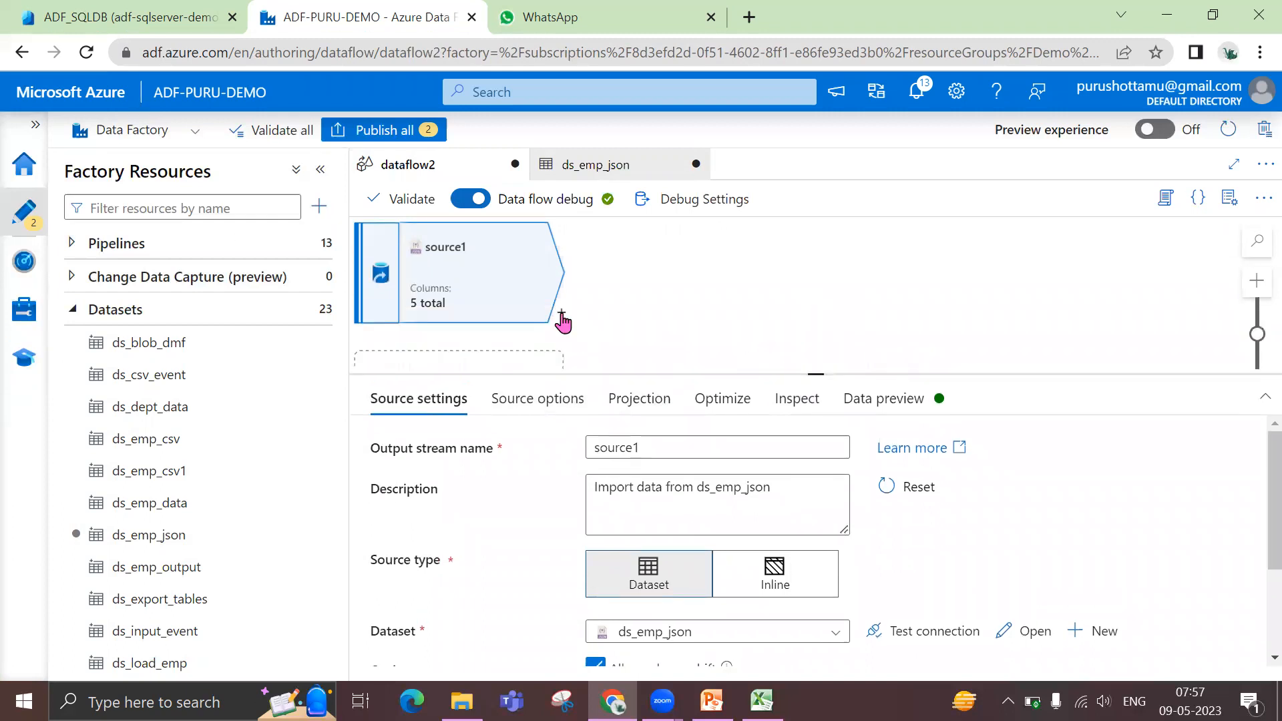
click(562, 314)
scroll(675, 527, down, 5)
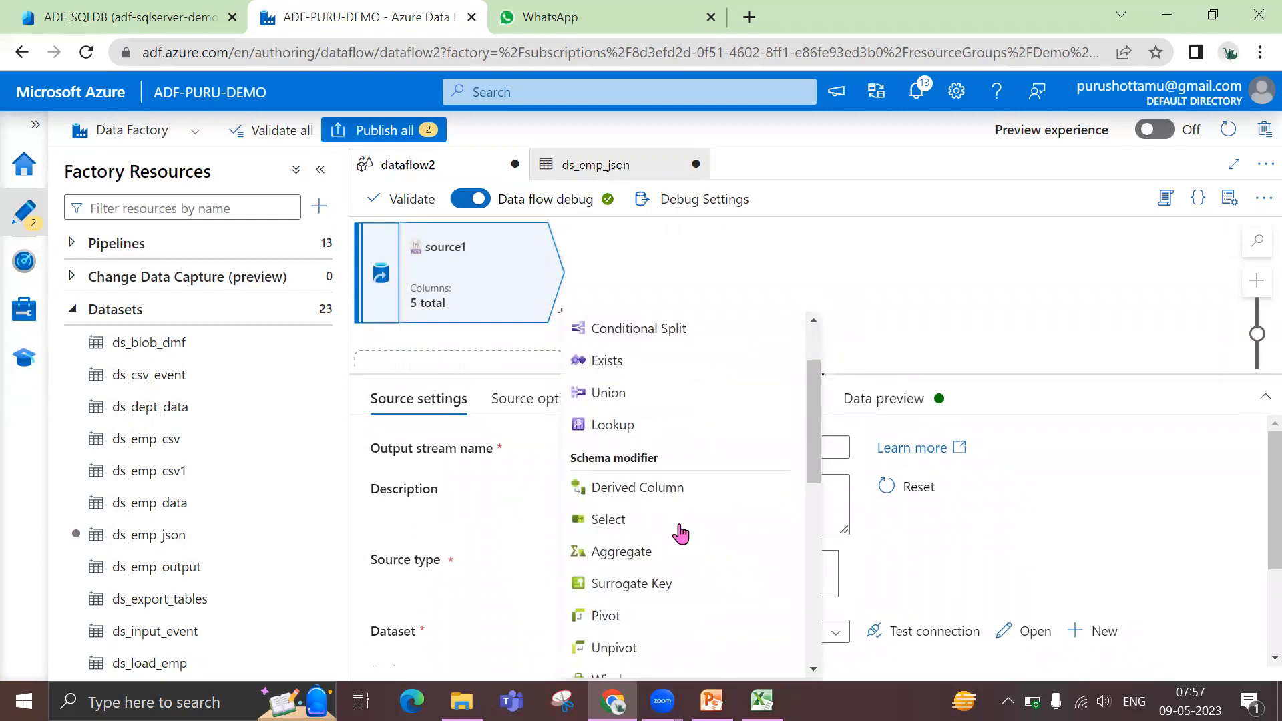
click(658, 531)
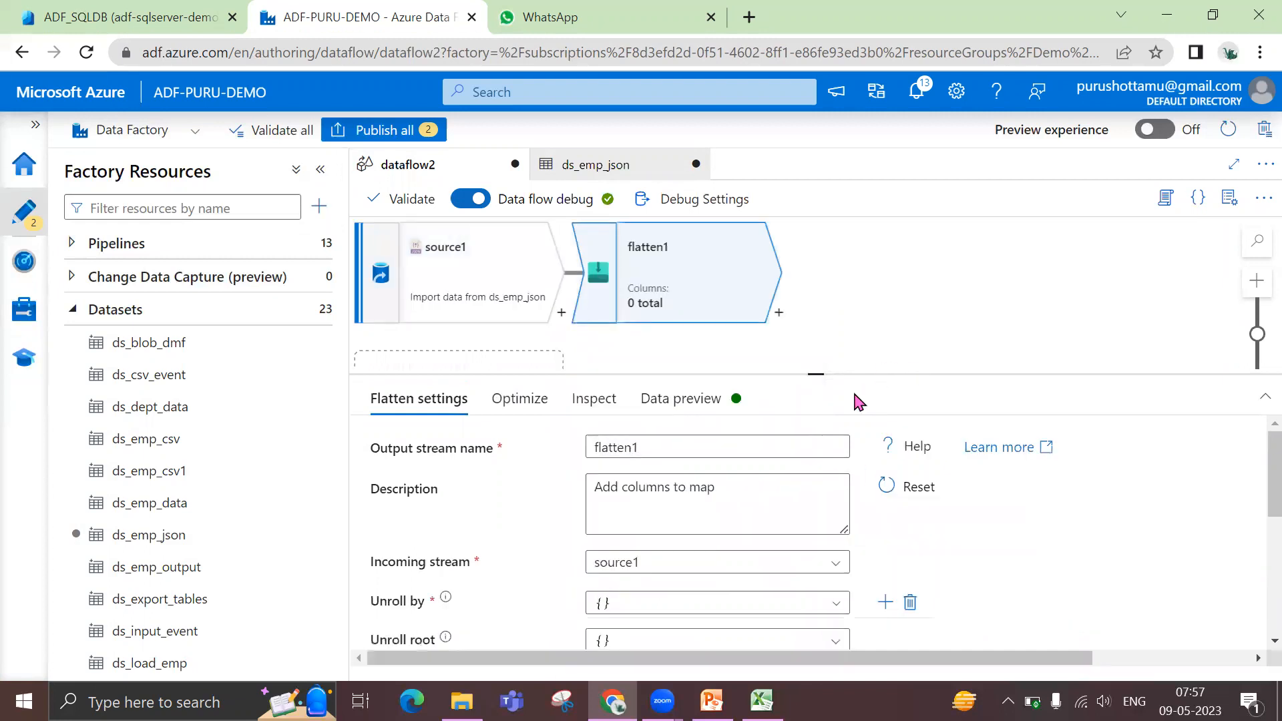
drag(816, 373, 816, 309)
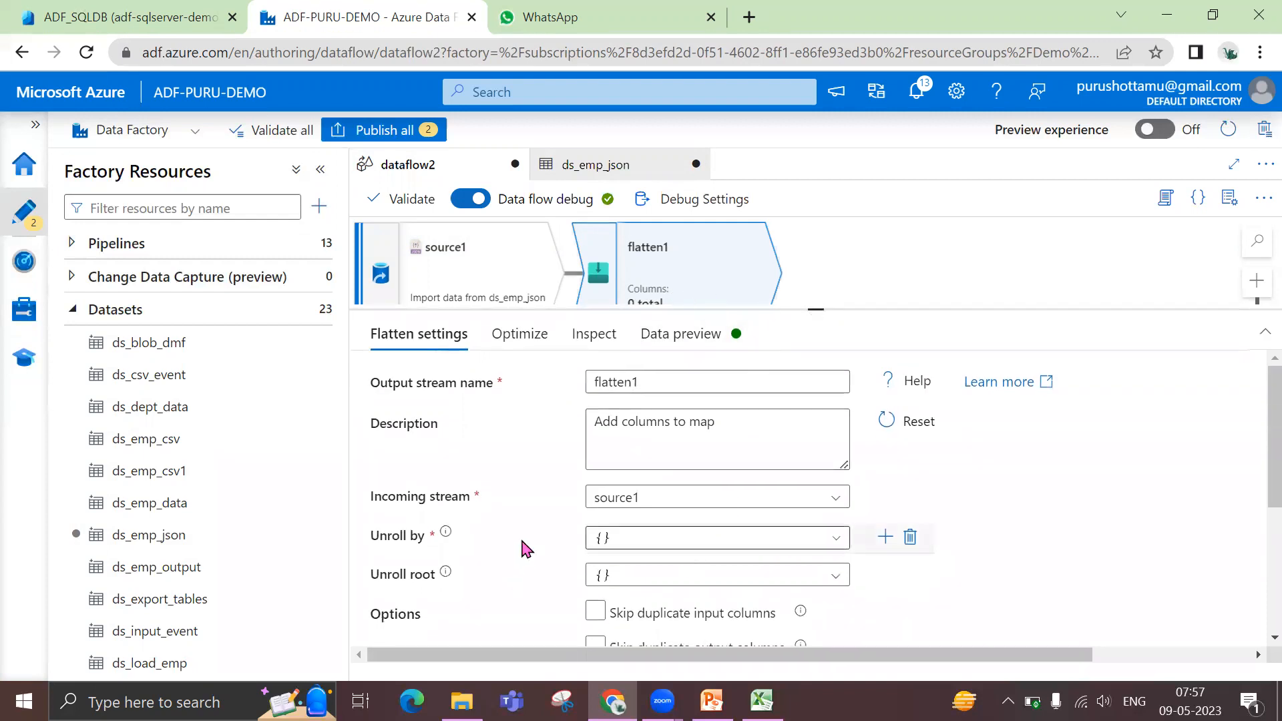
Rename the source1 output stream as EmpJson
click(489, 283)
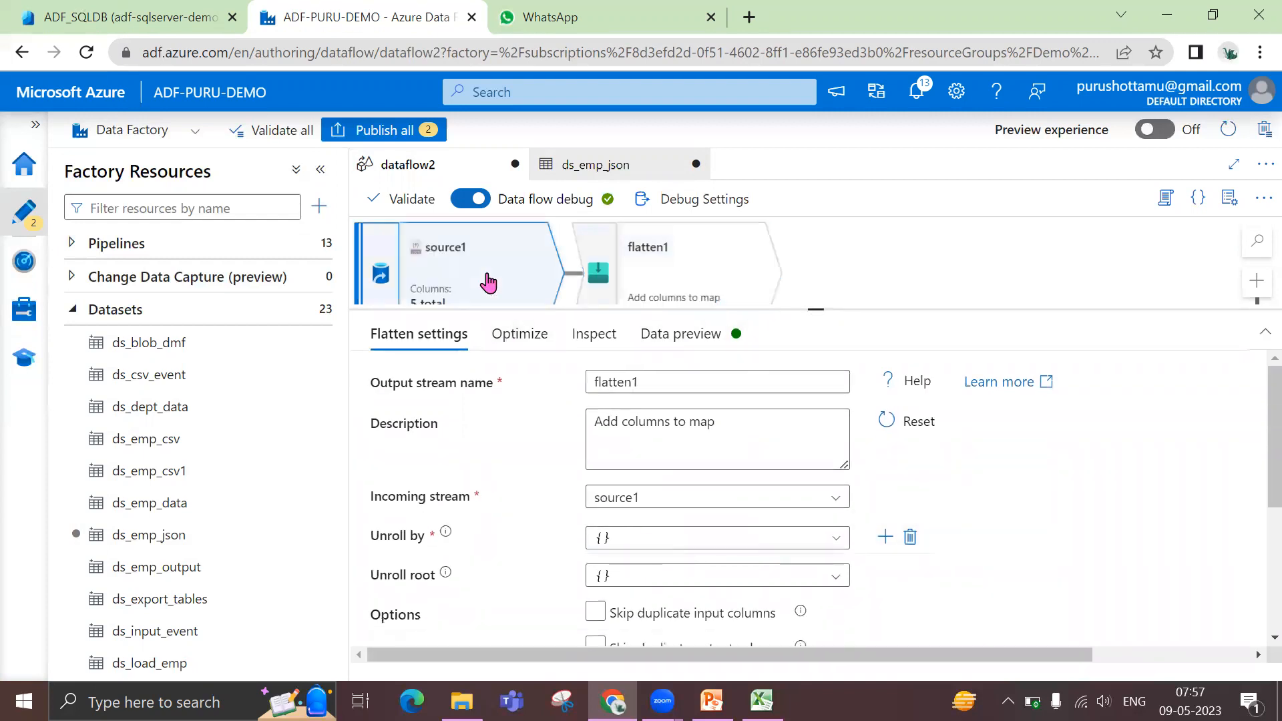
drag(677, 377, 528, 387)
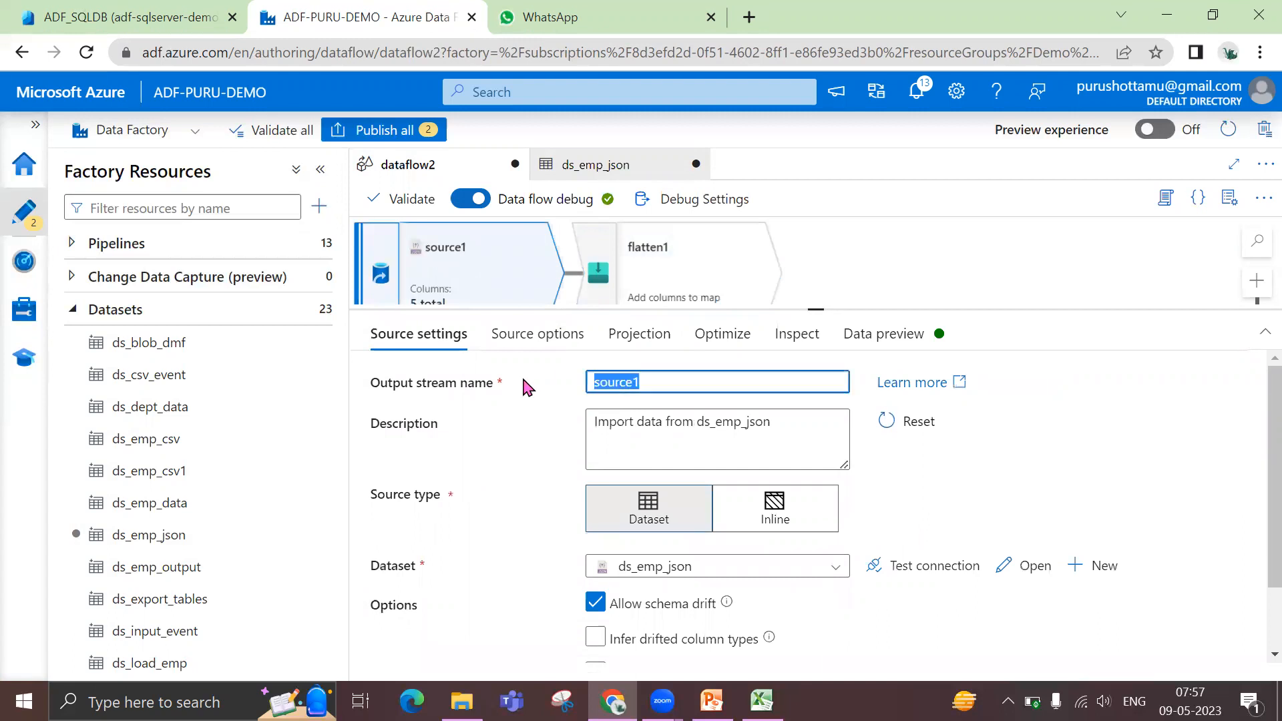
text(EmpJson)
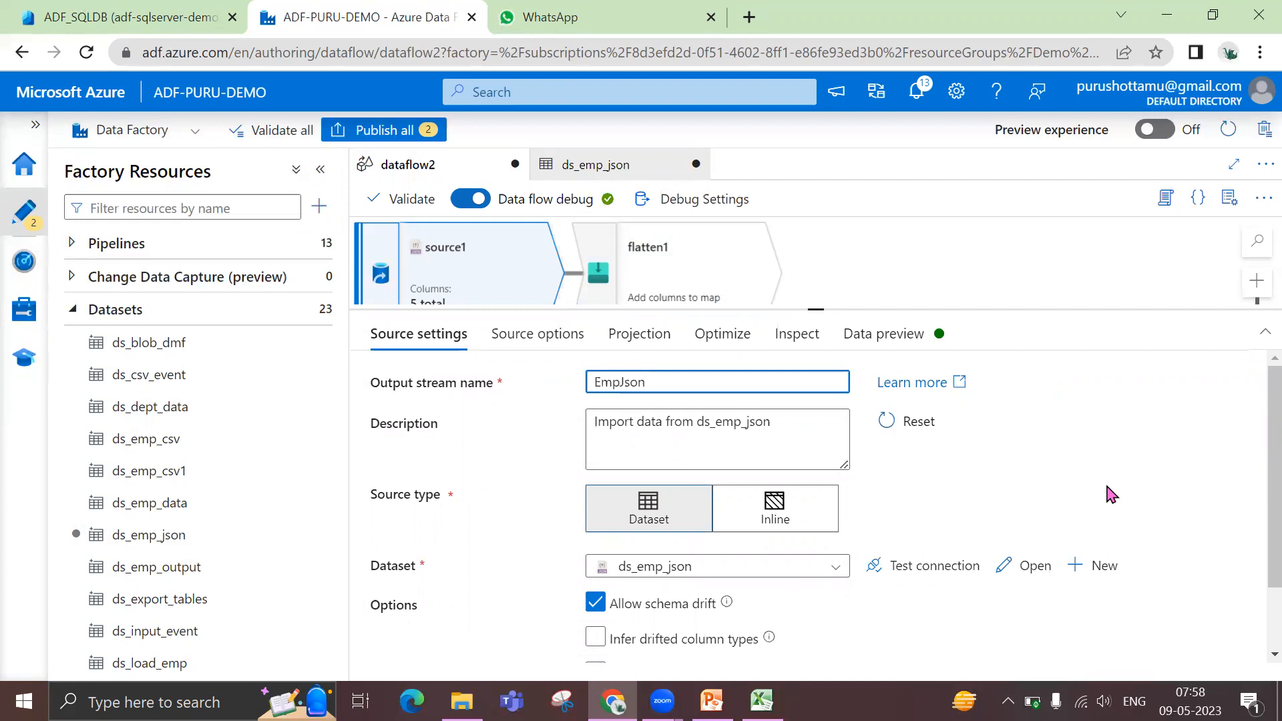
Rename the flatten1 output stream as Skills
click(690, 277)
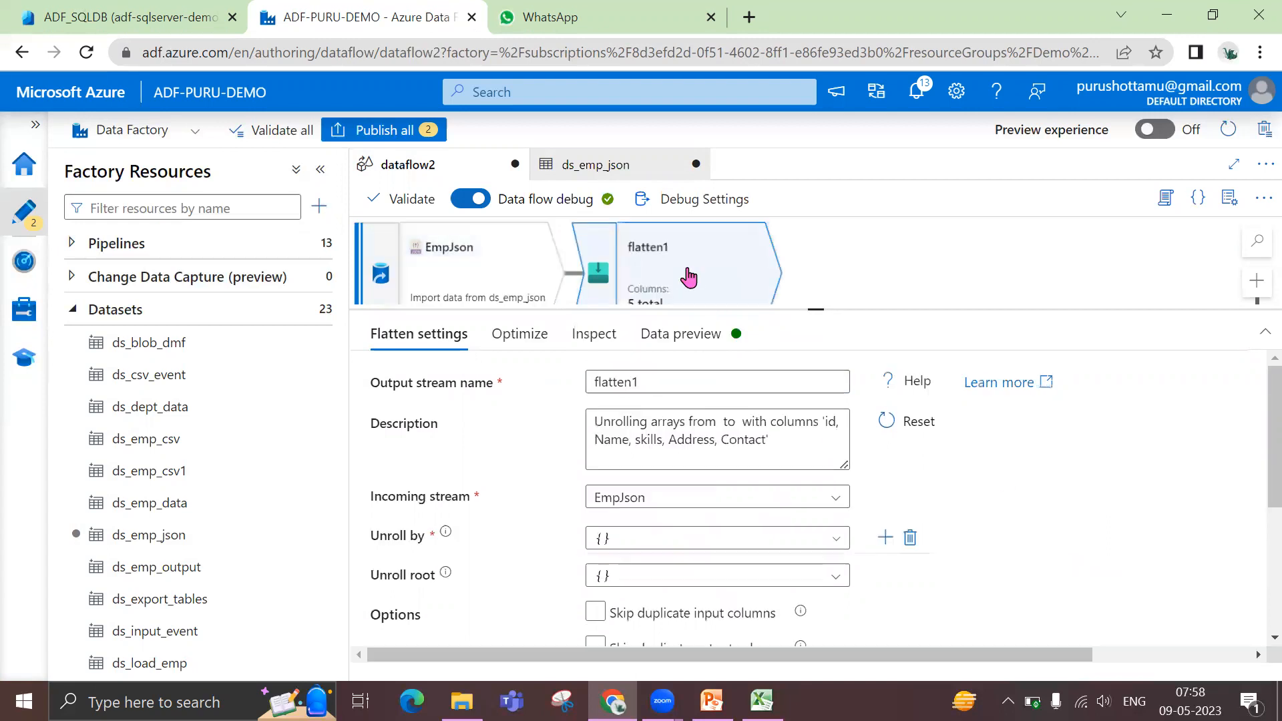
double_click(642, 383)
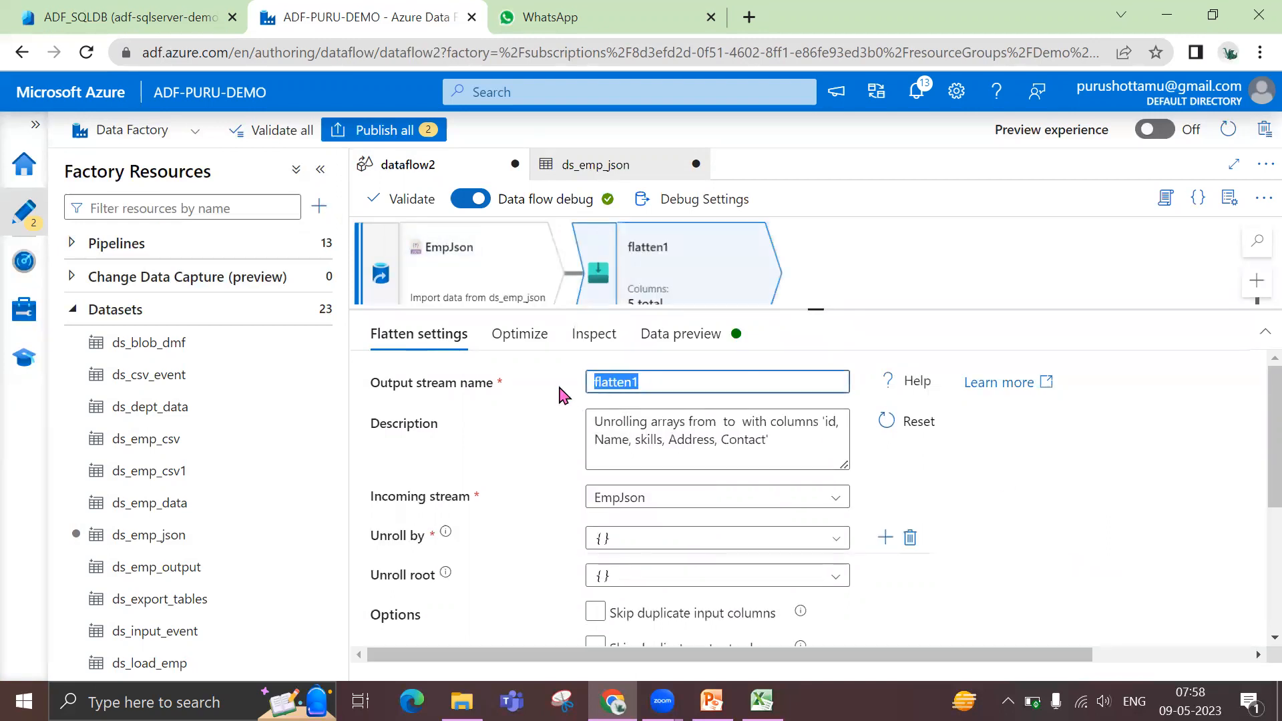
text(Skills)
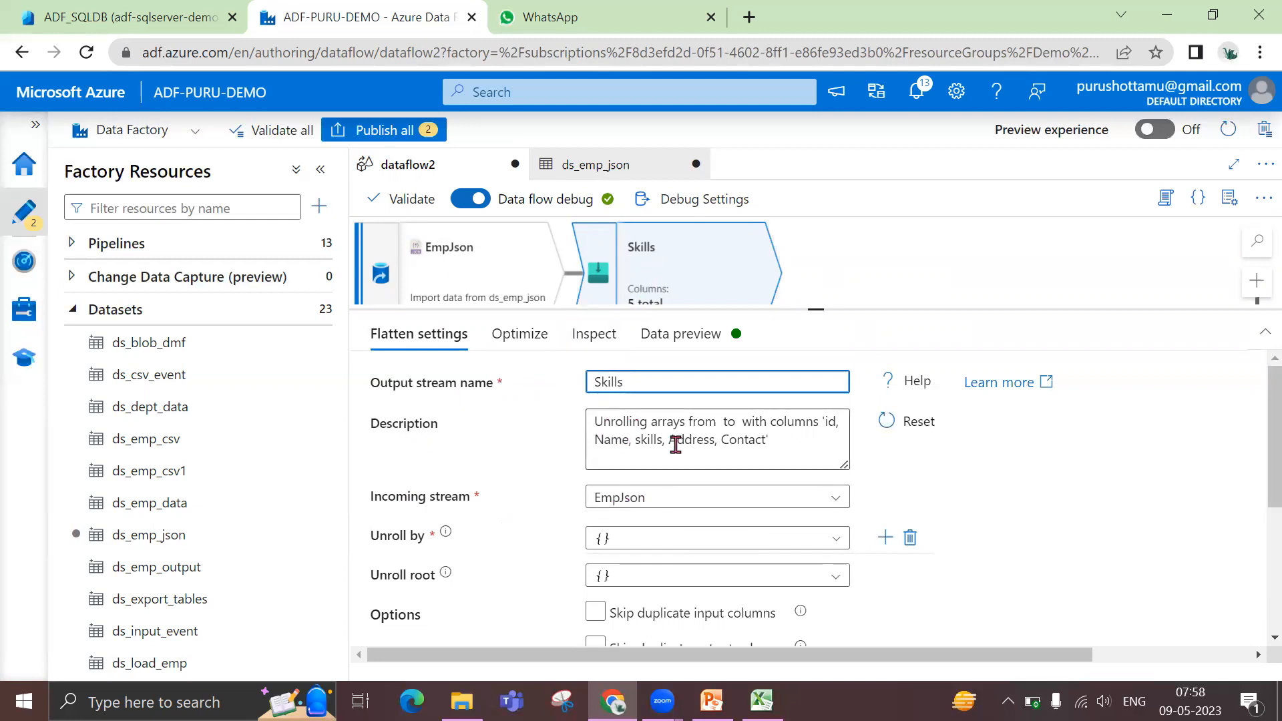
Set the Skills transformation to unroll by the skills[] array
drag(798, 309, 799, 263)
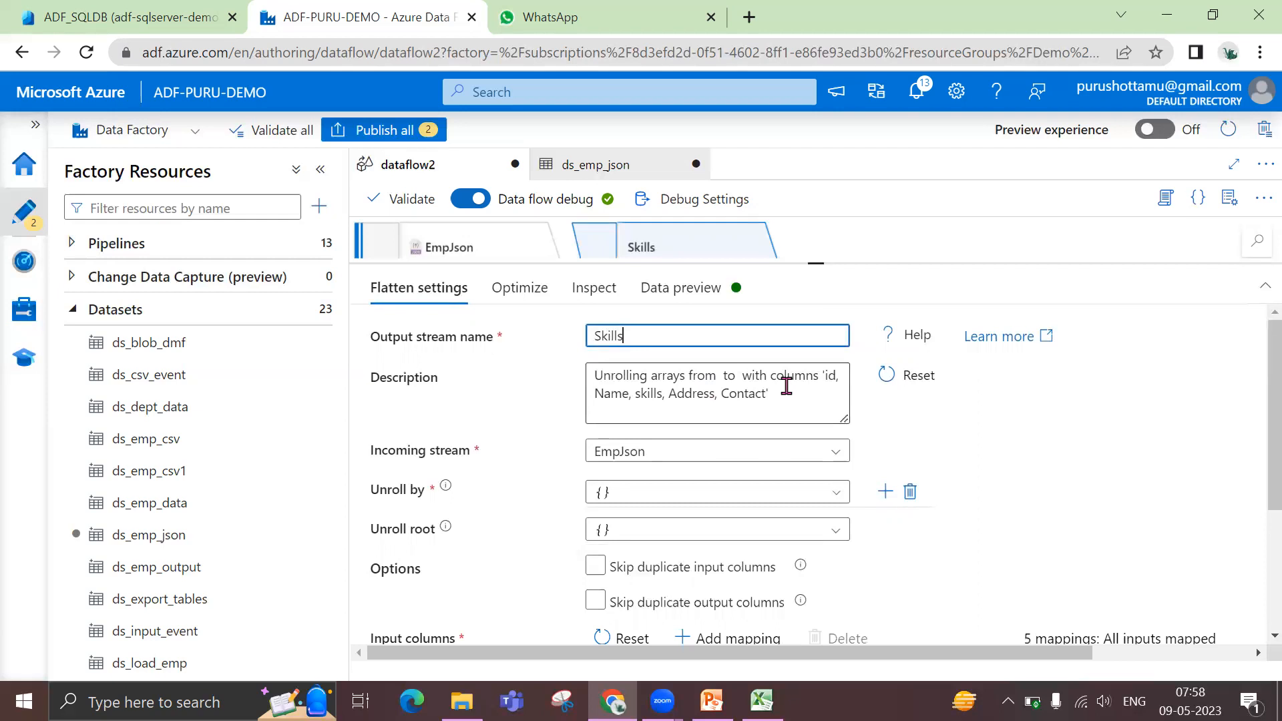
double_click(652, 394)
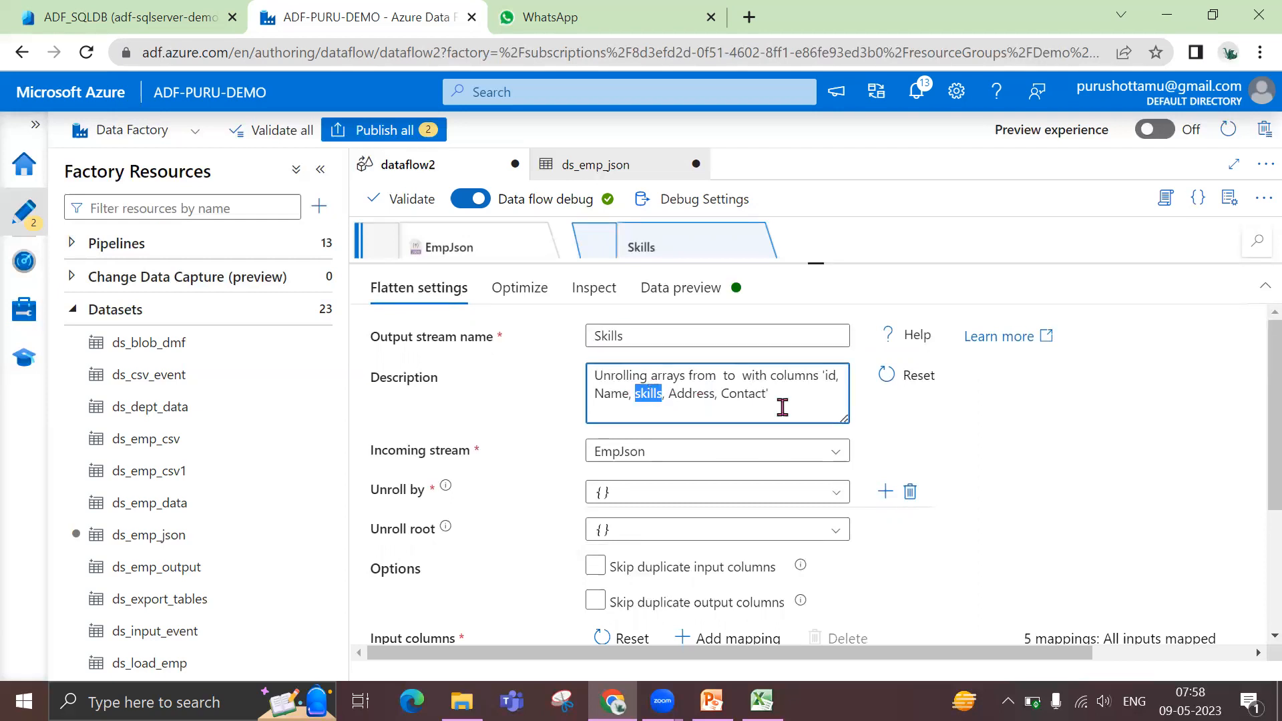
key(shift+Tab)
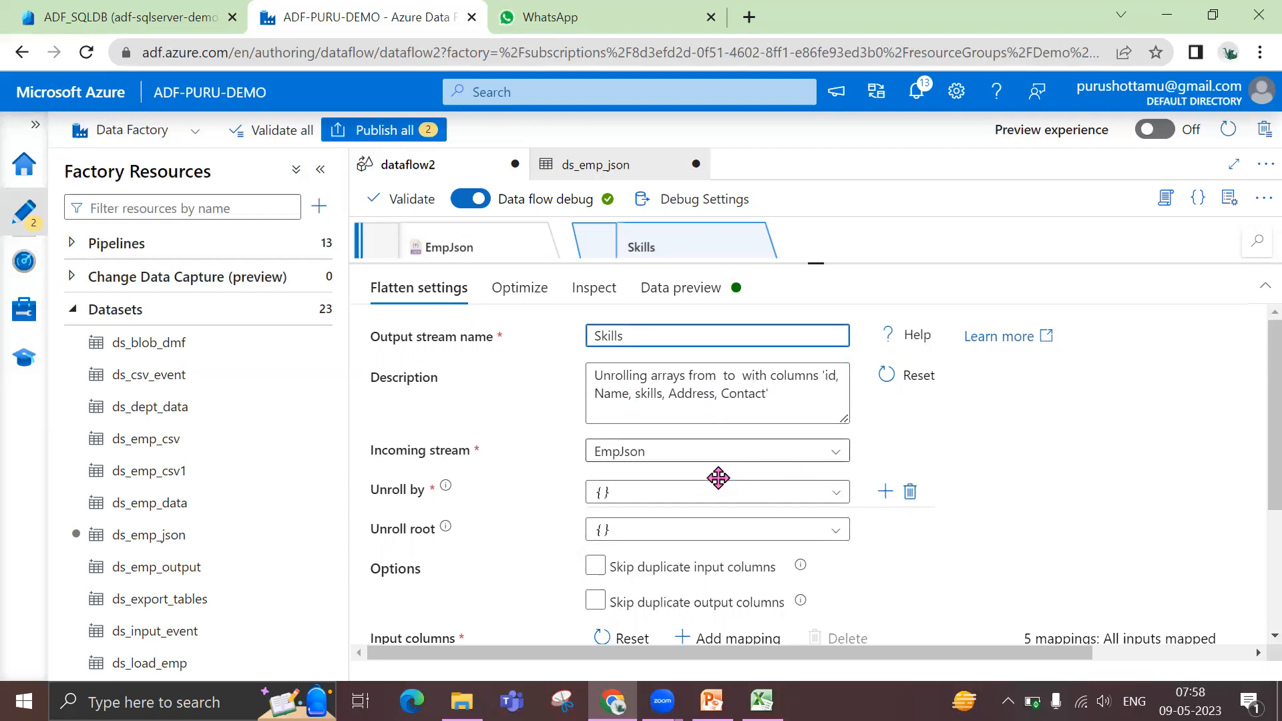
click(784, 498)
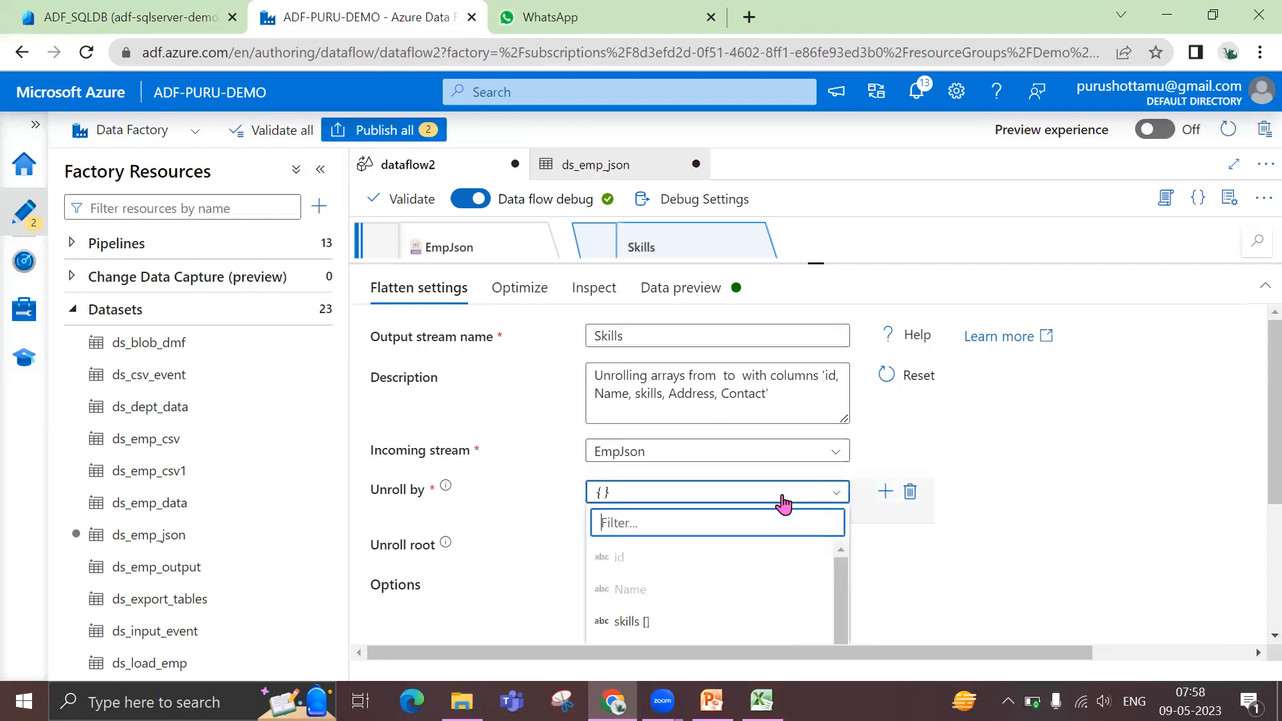
click(640, 622)
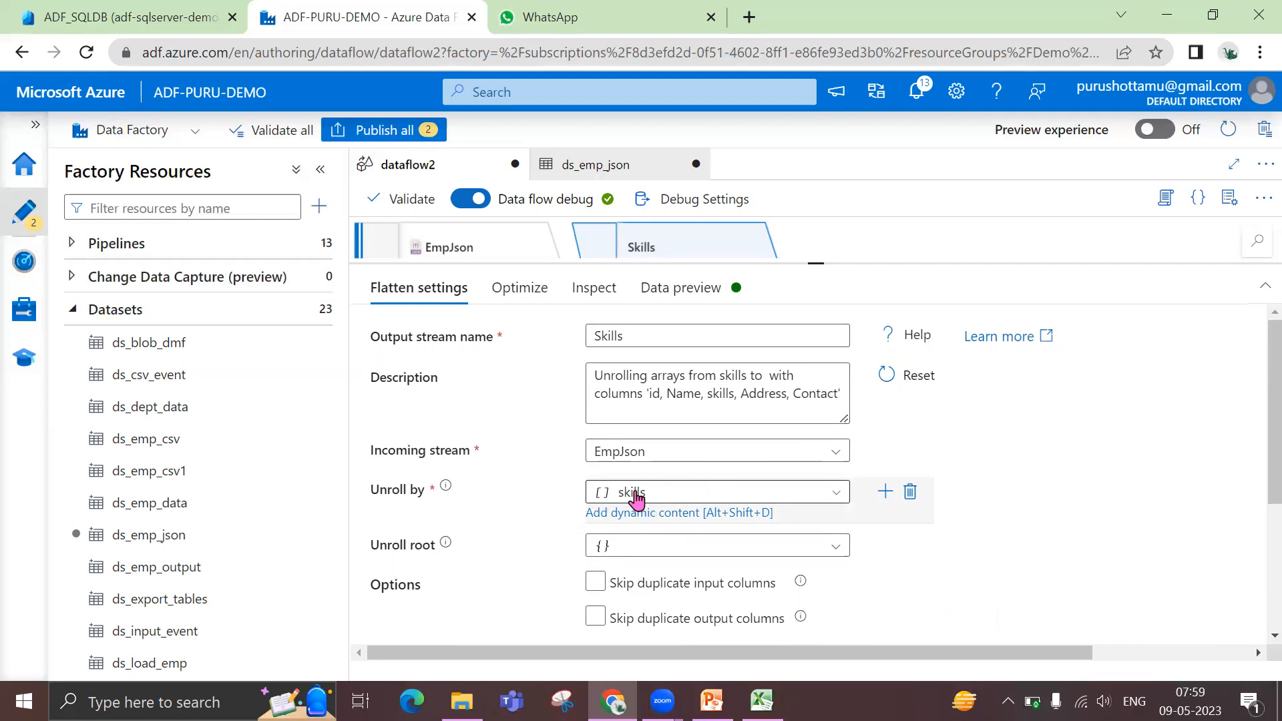
Reset the input columns of the Skills transformation so that only the skills mapping is kept
scroll(1018, 513, down, 3)
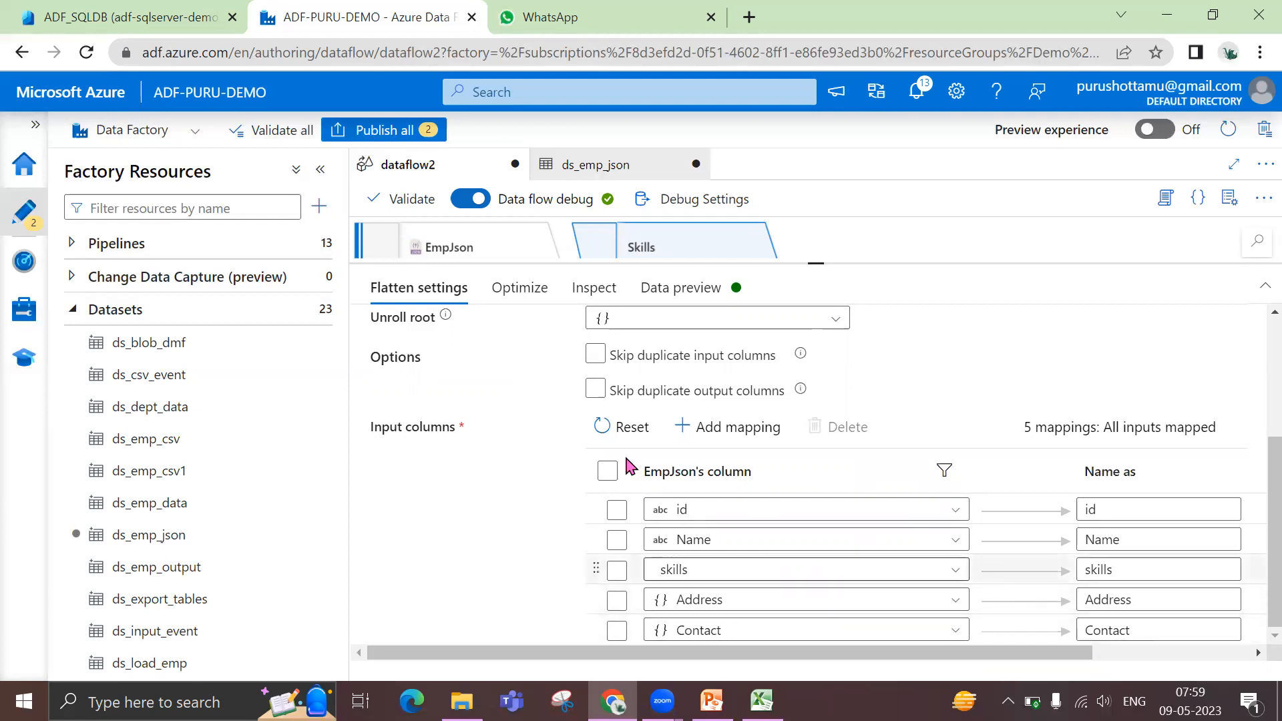
click(625, 433)
click(770, 509)
click(771, 509)
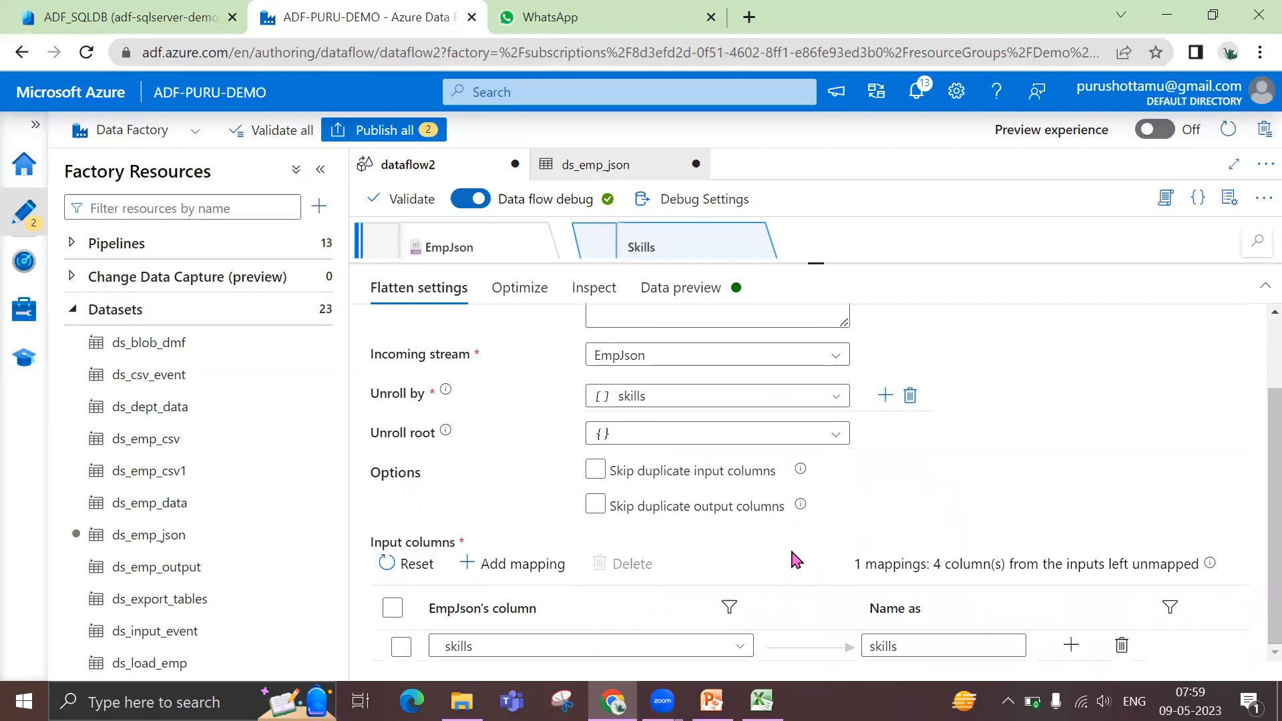
Add a fixed mapping for the id column to the Skills transformation and name its output id
drag(815, 264, 816, 246)
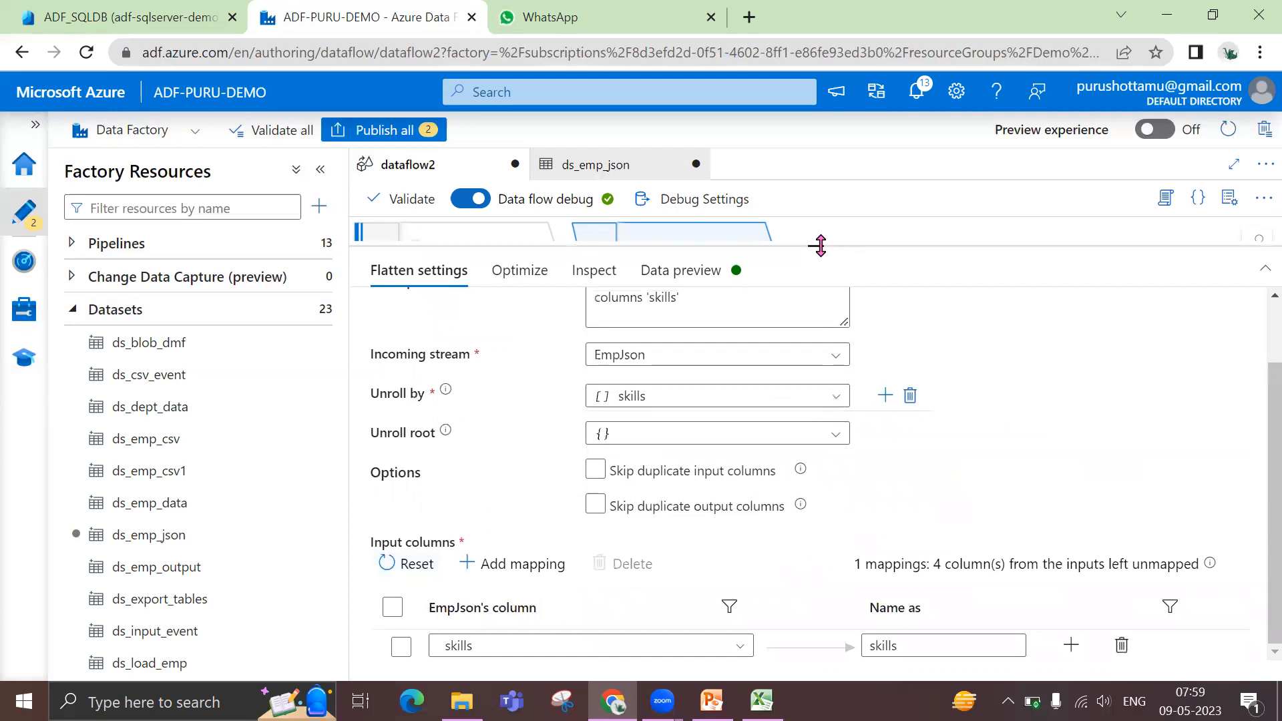
click(529, 563)
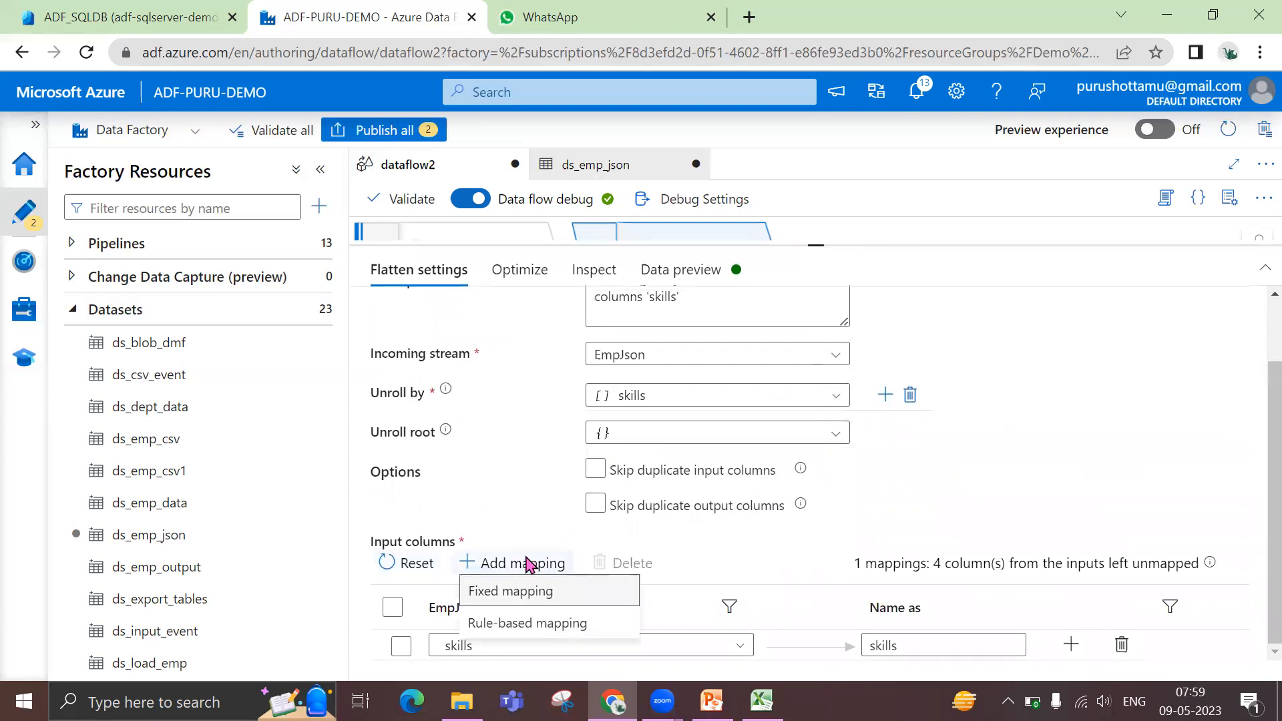
click(529, 592)
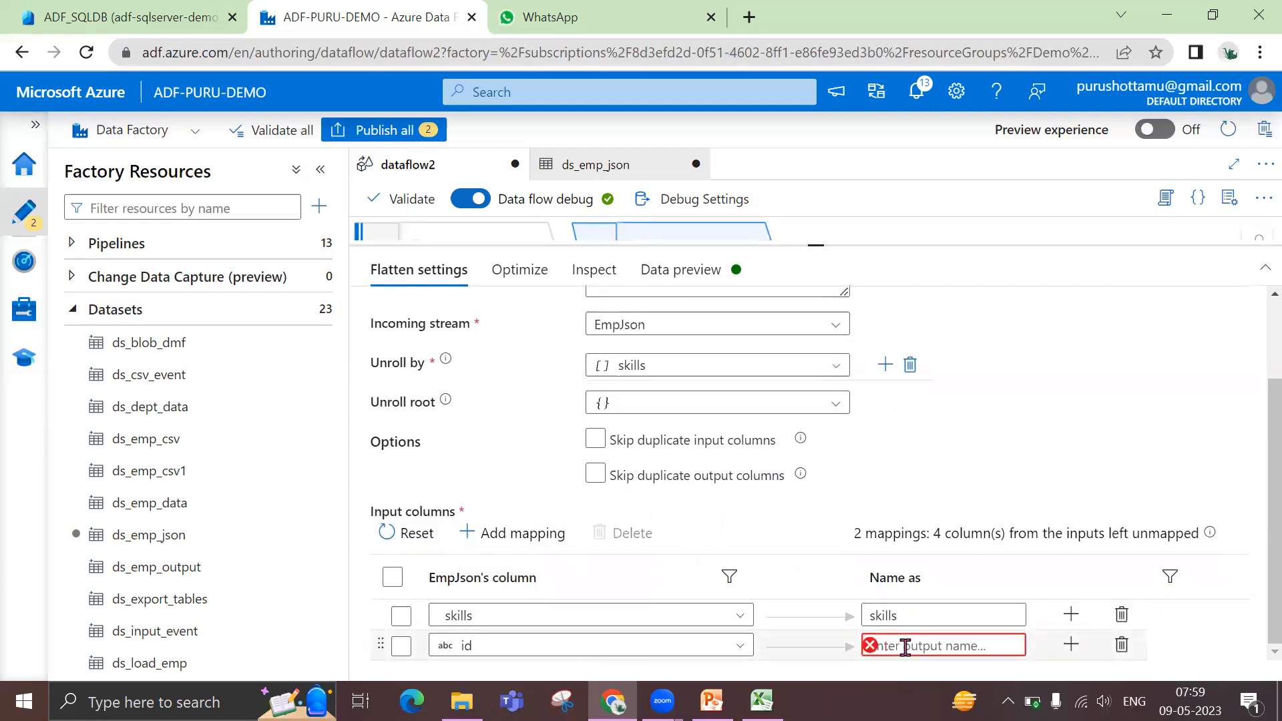
text(id)
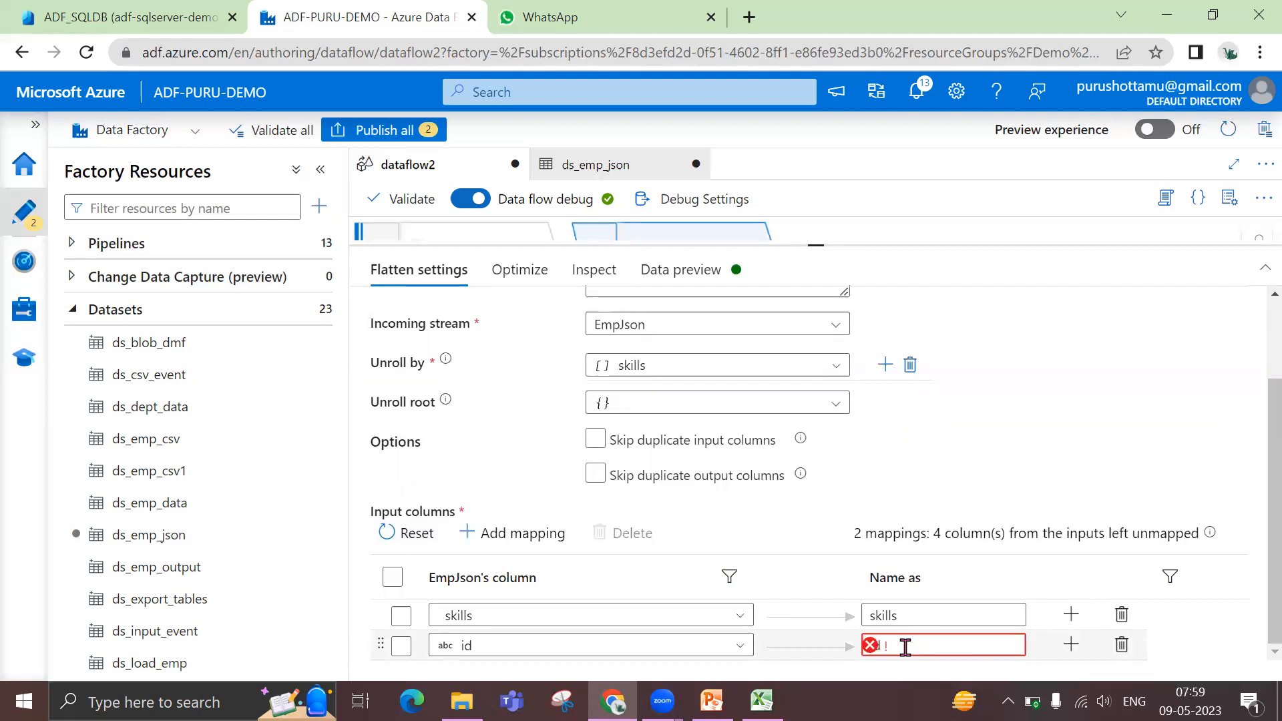
Add another fixed mapping to the Skills transformation that maps the Name column to Name
click(1075, 649)
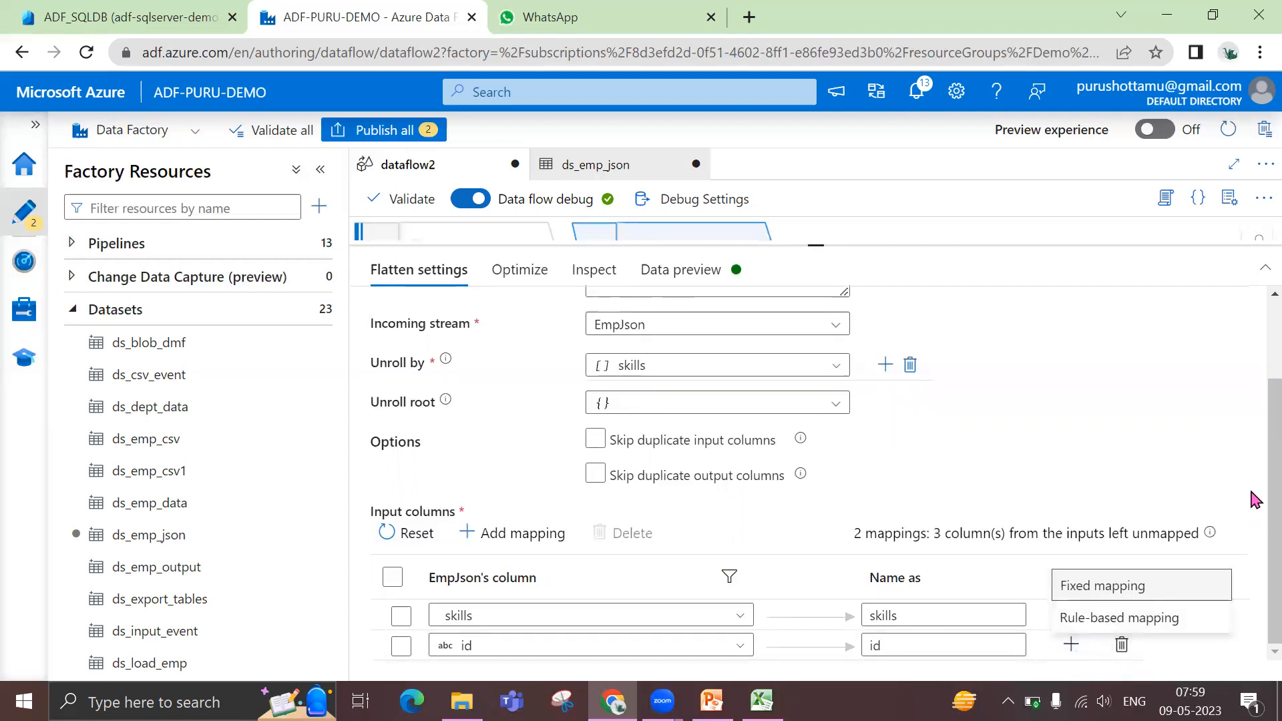
click(1252, 535)
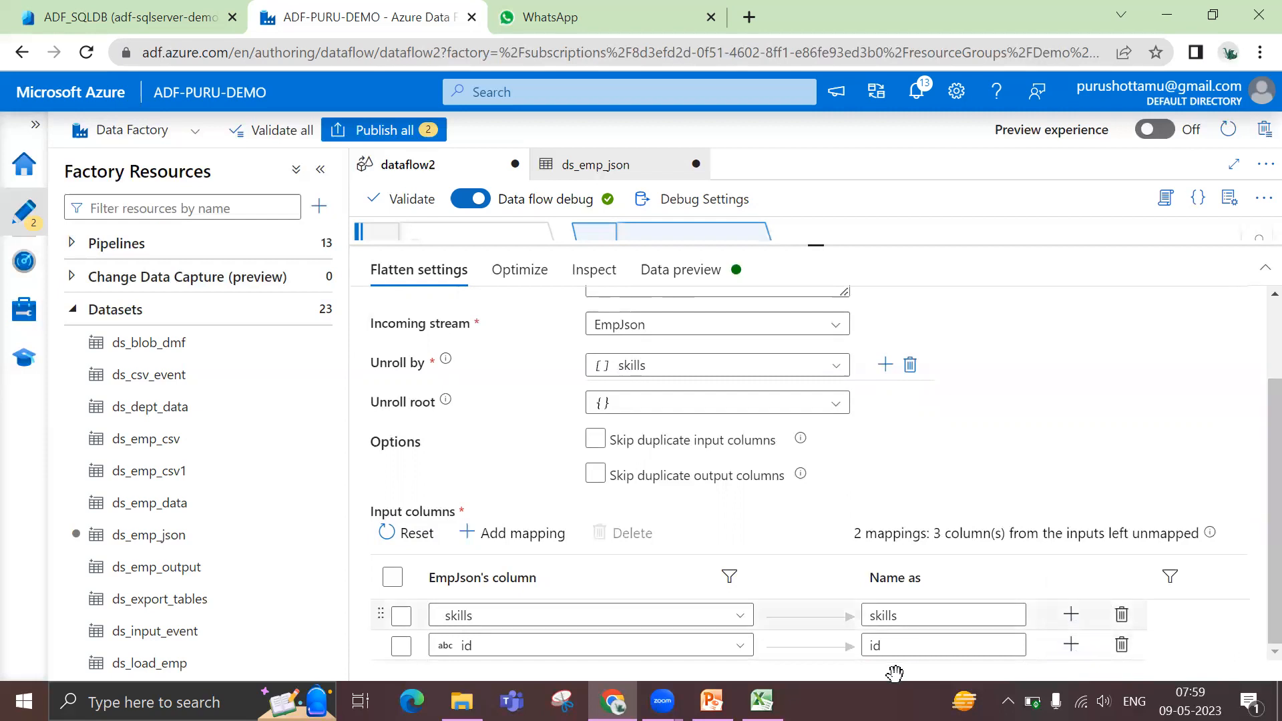
click(1074, 649)
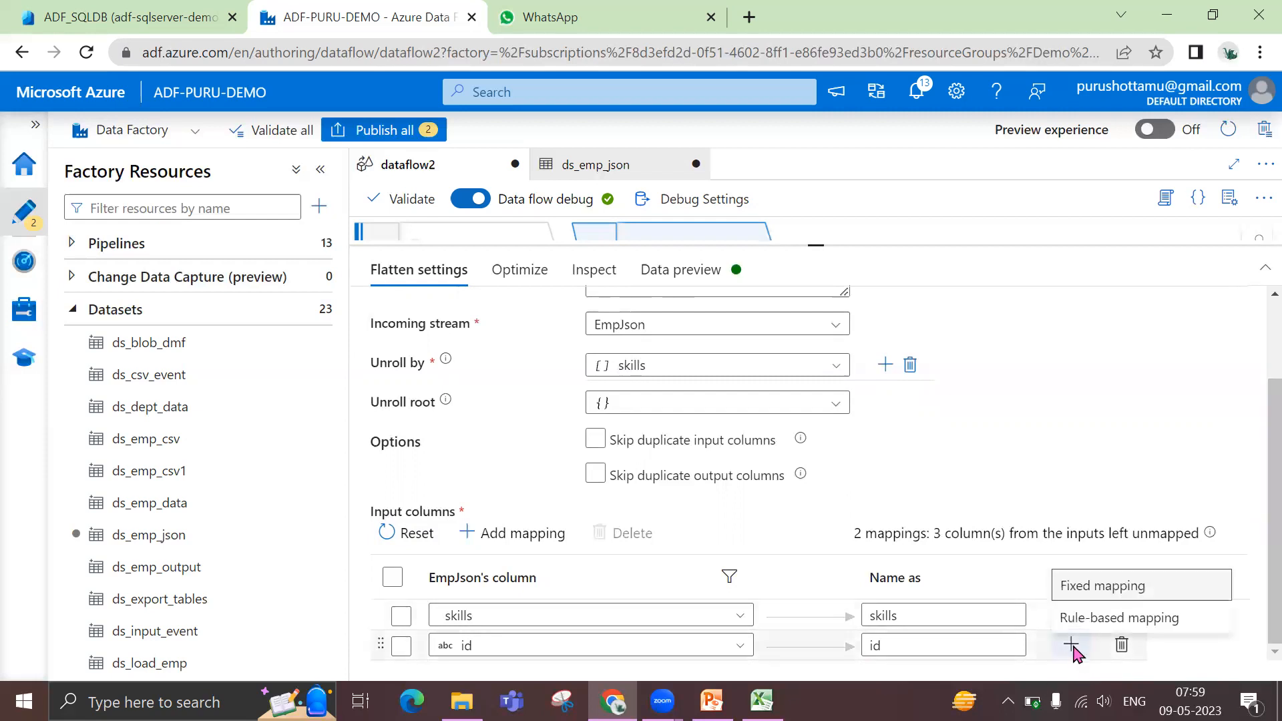
click(1093, 593)
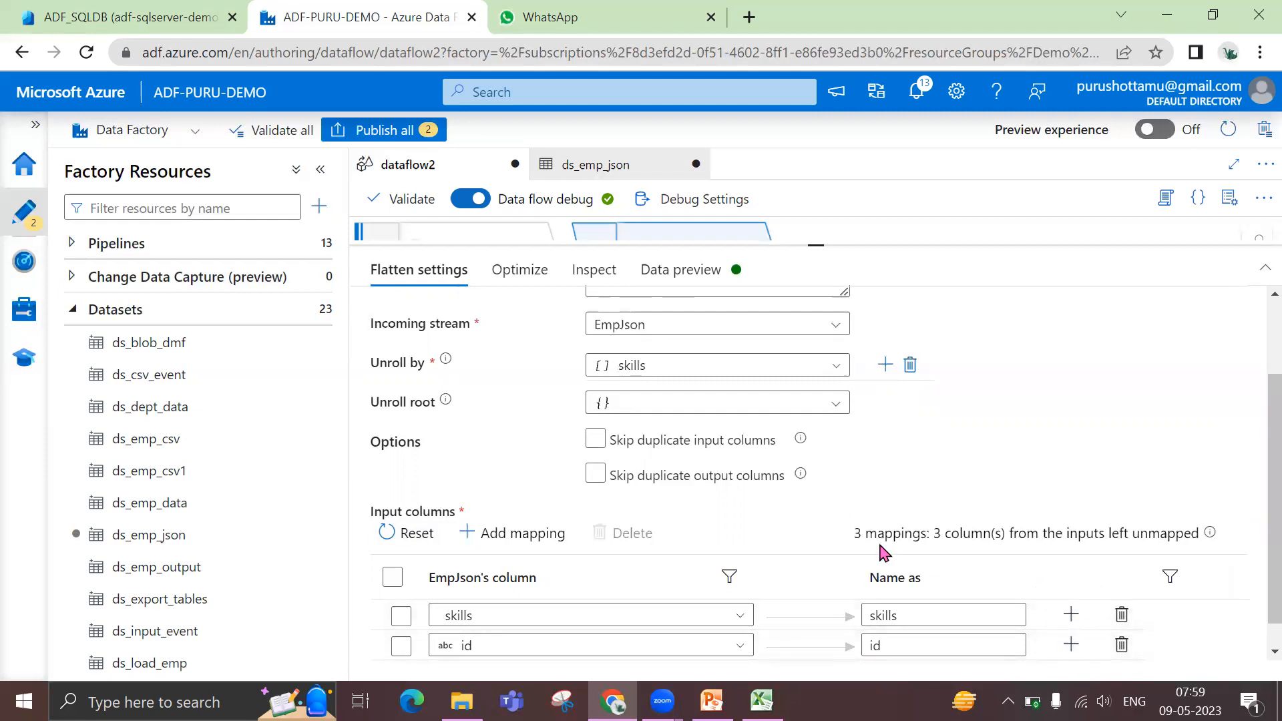
click(321, 172)
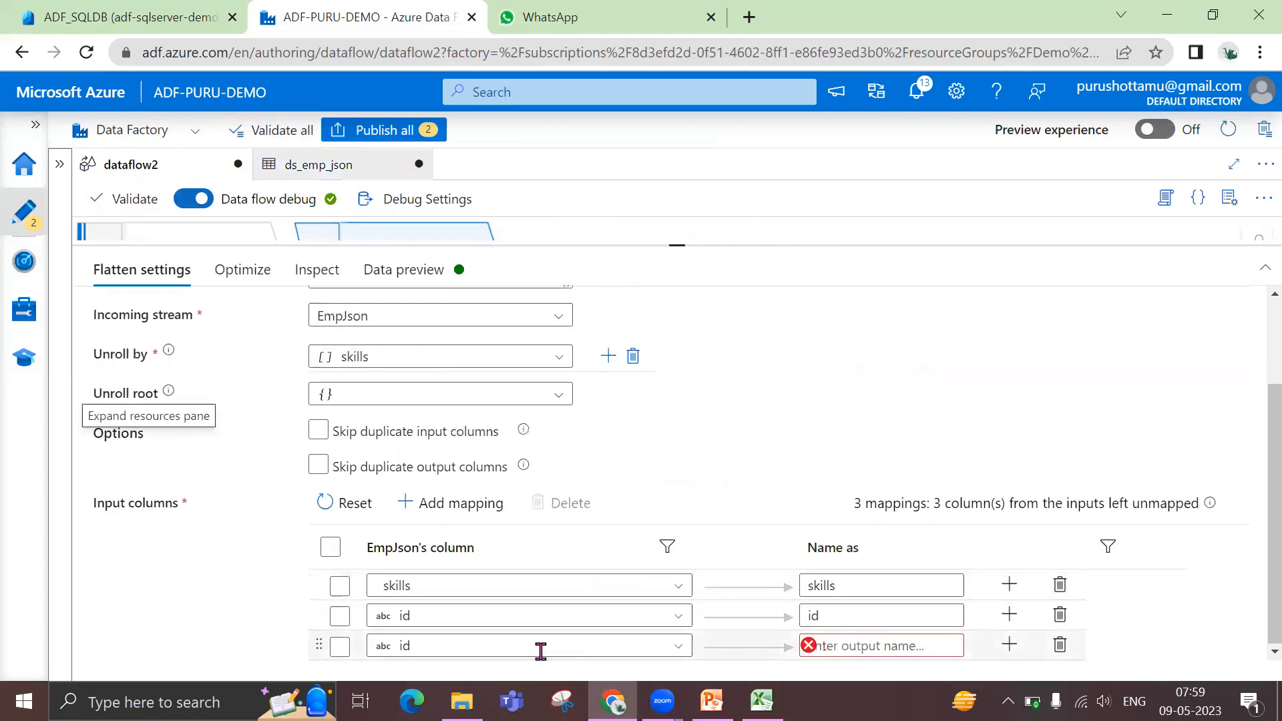
click(541, 647)
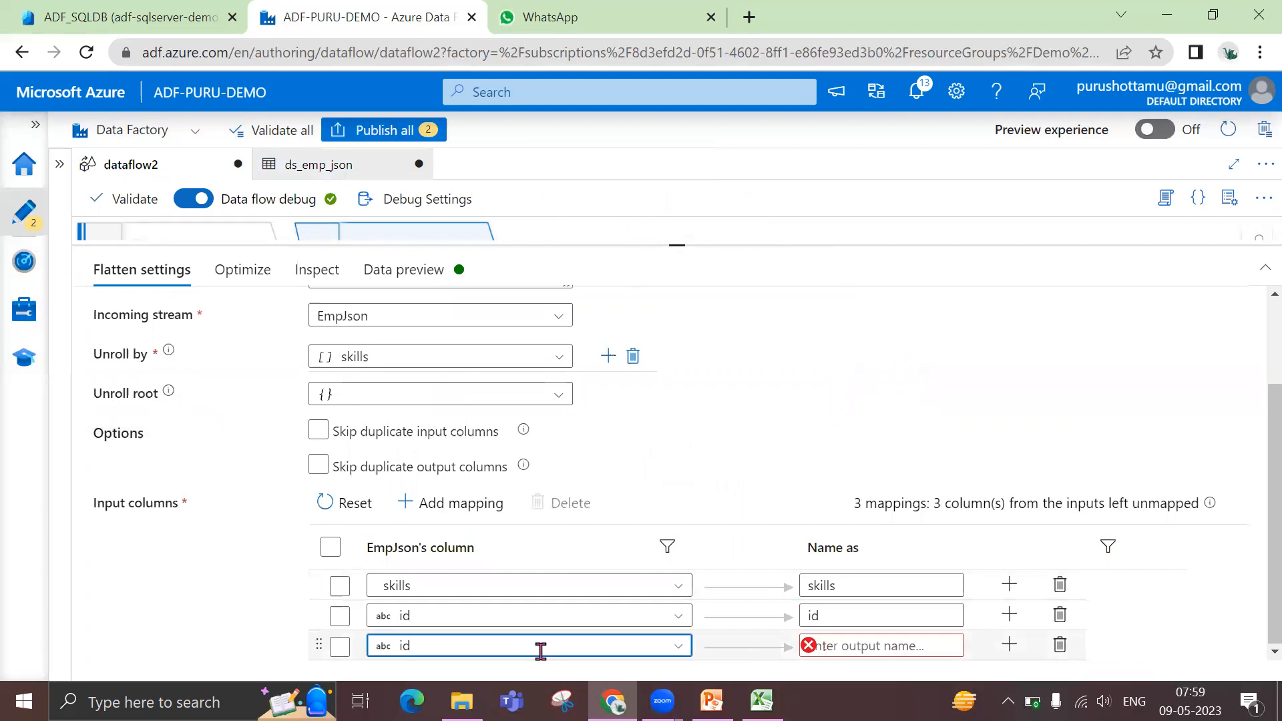
click(676, 648)
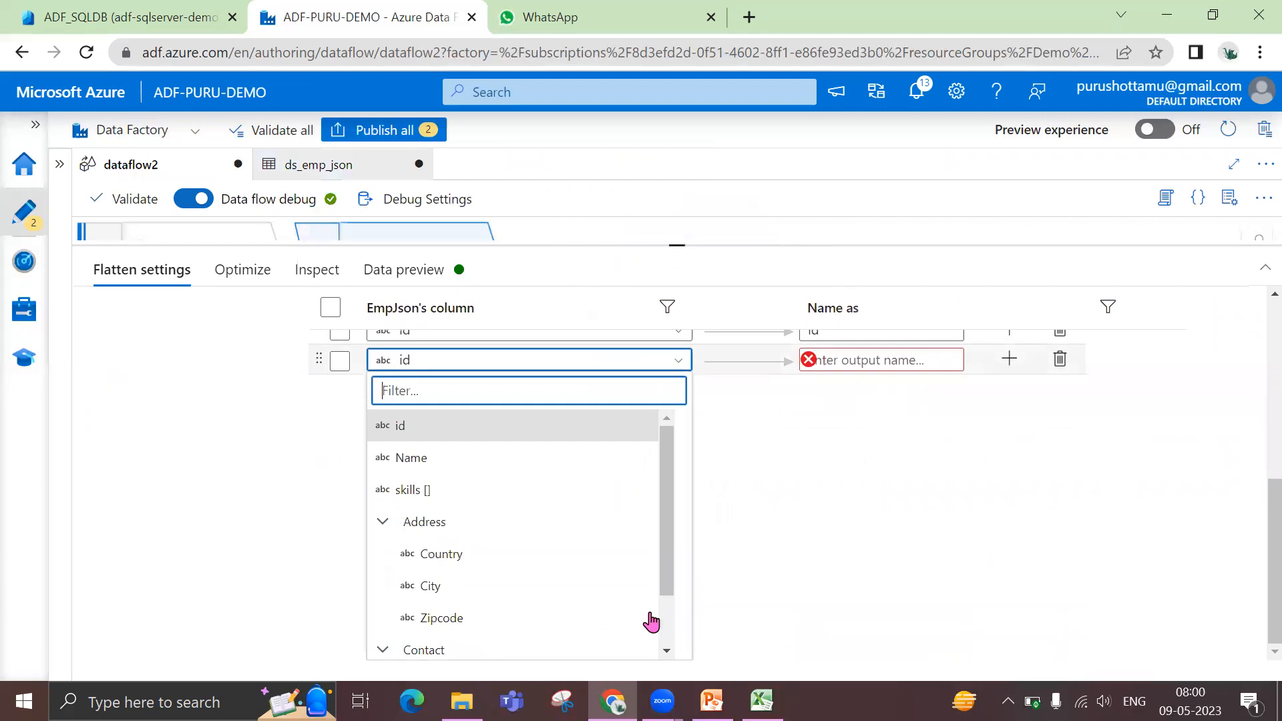
click(396, 458)
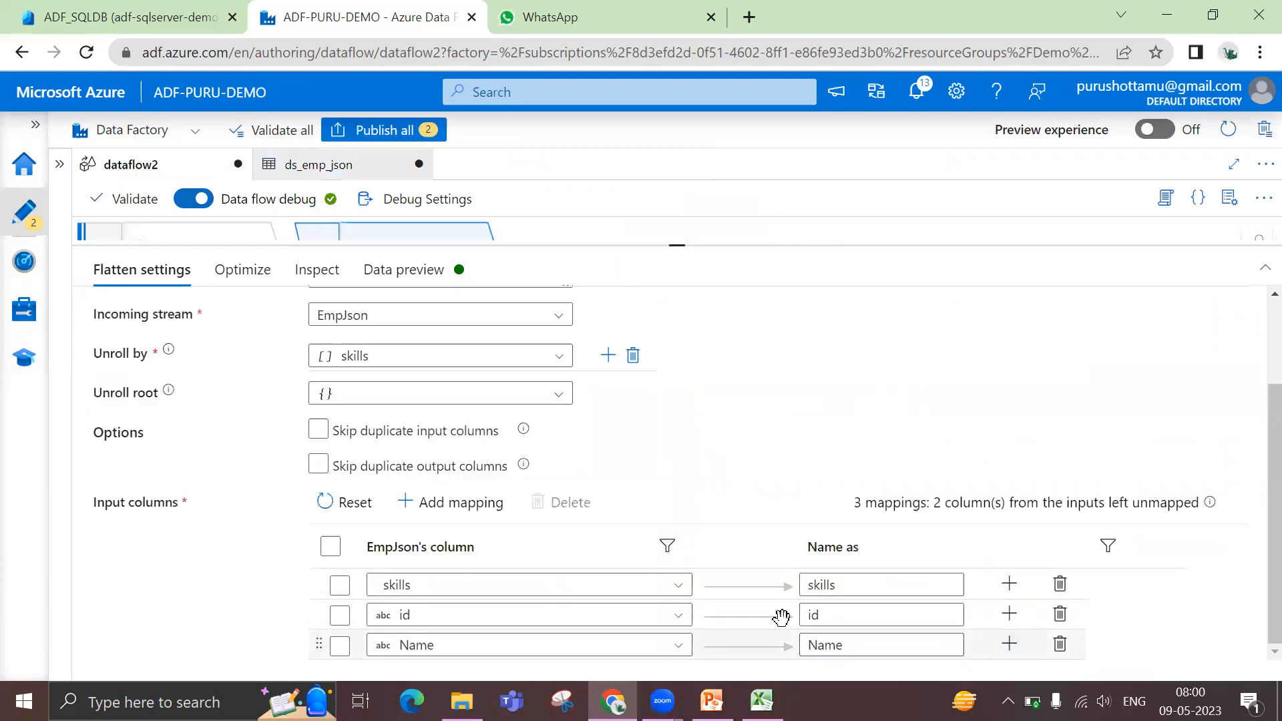
Refresh the data preview of the Skills transformation
click(378, 272)
click(153, 353)
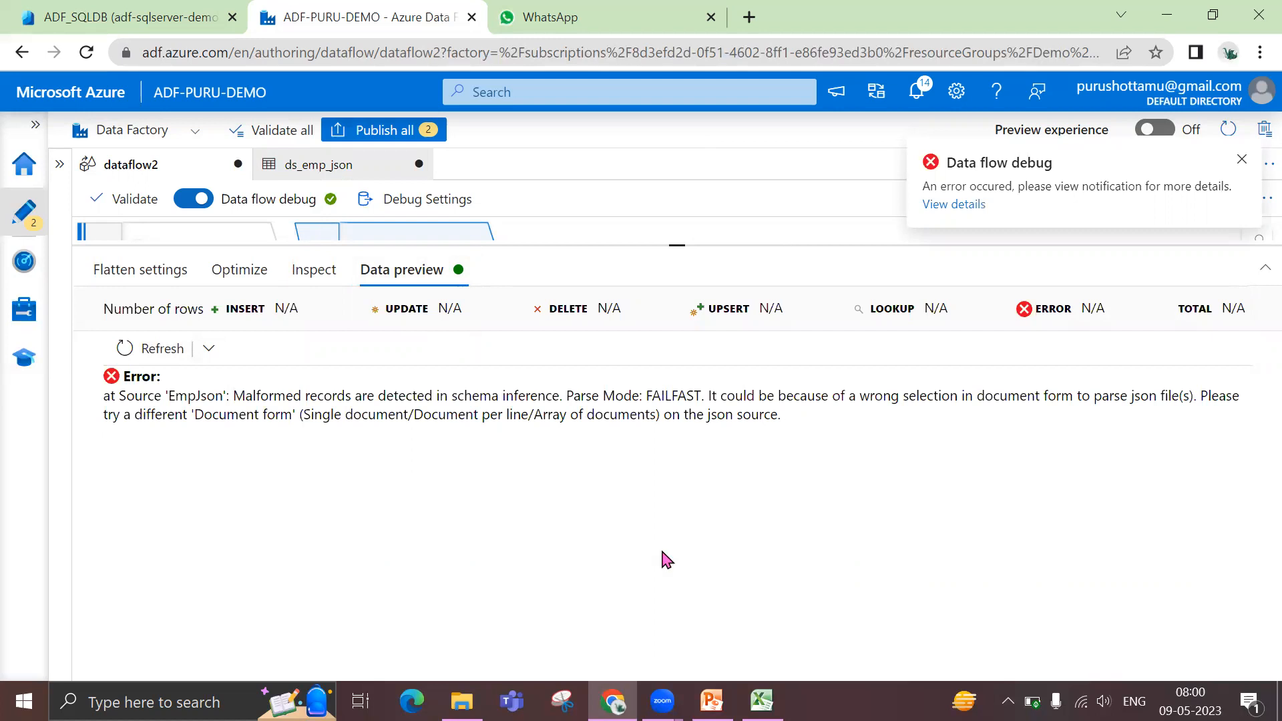
click(223, 270)
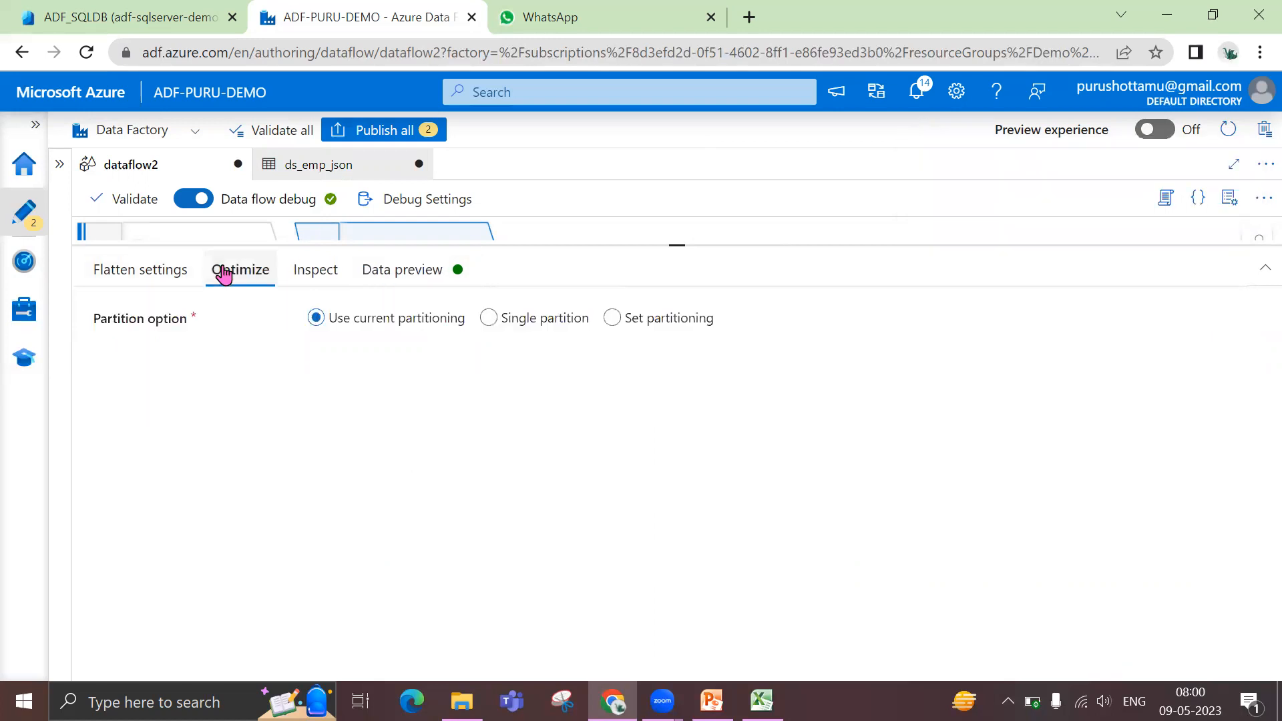
Check the source options and projection of the EmpJson source and refresh its data preview
click(181, 234)
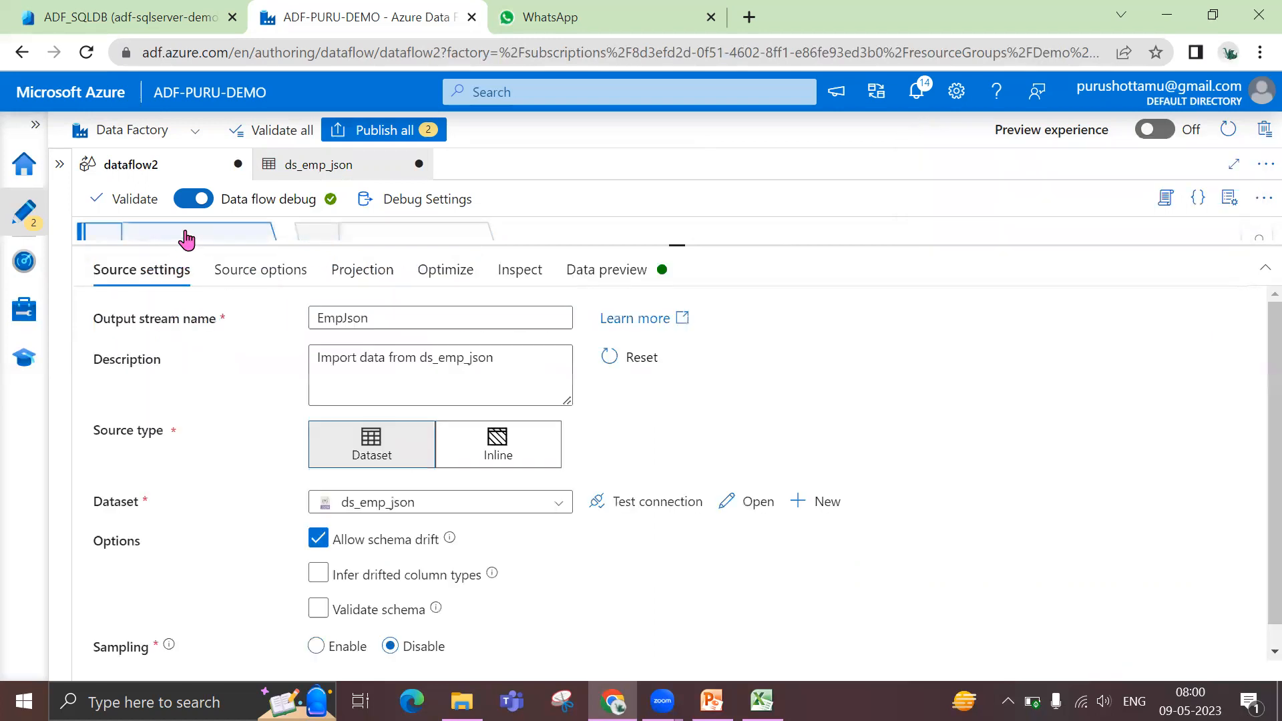
click(270, 274)
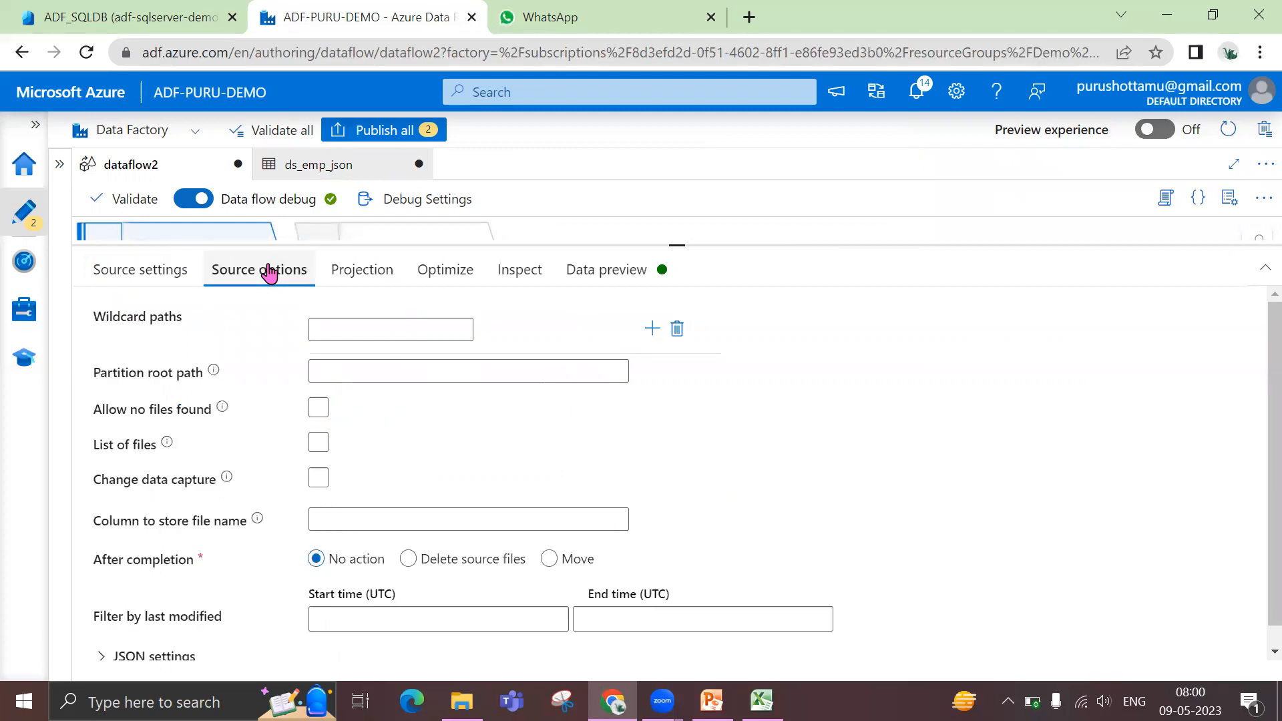
click(345, 279)
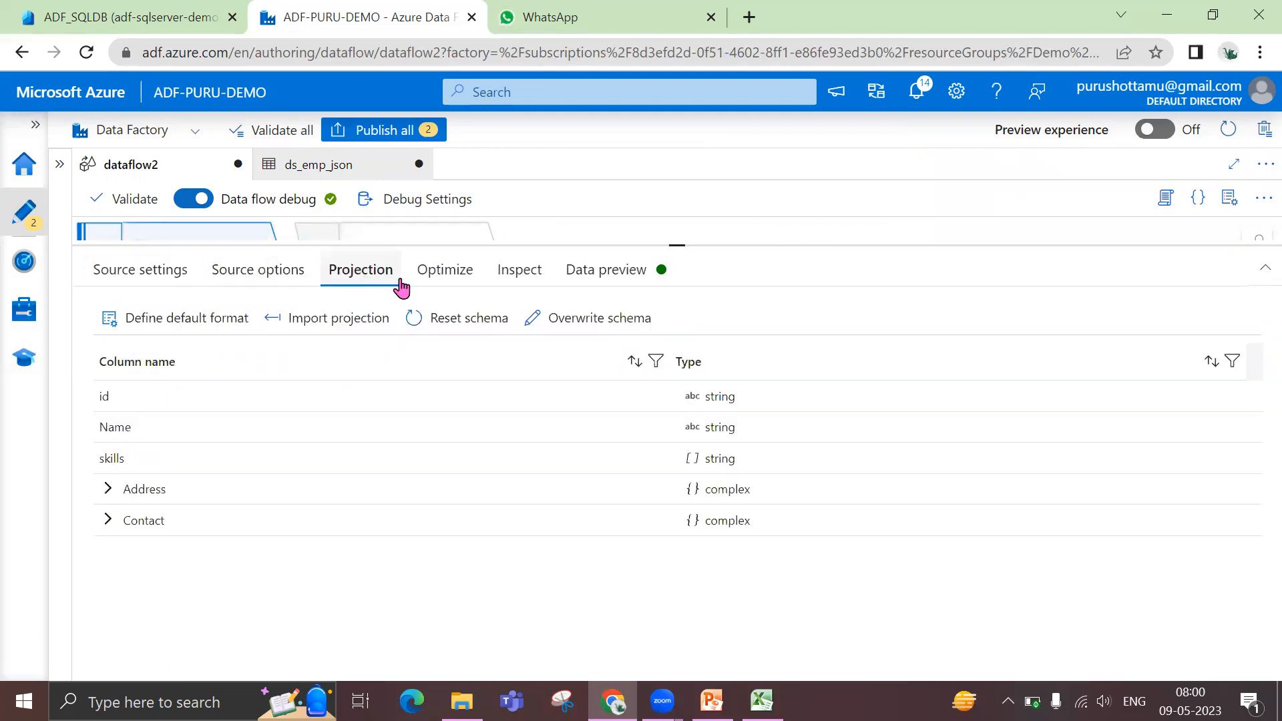
click(593, 285)
click(141, 348)
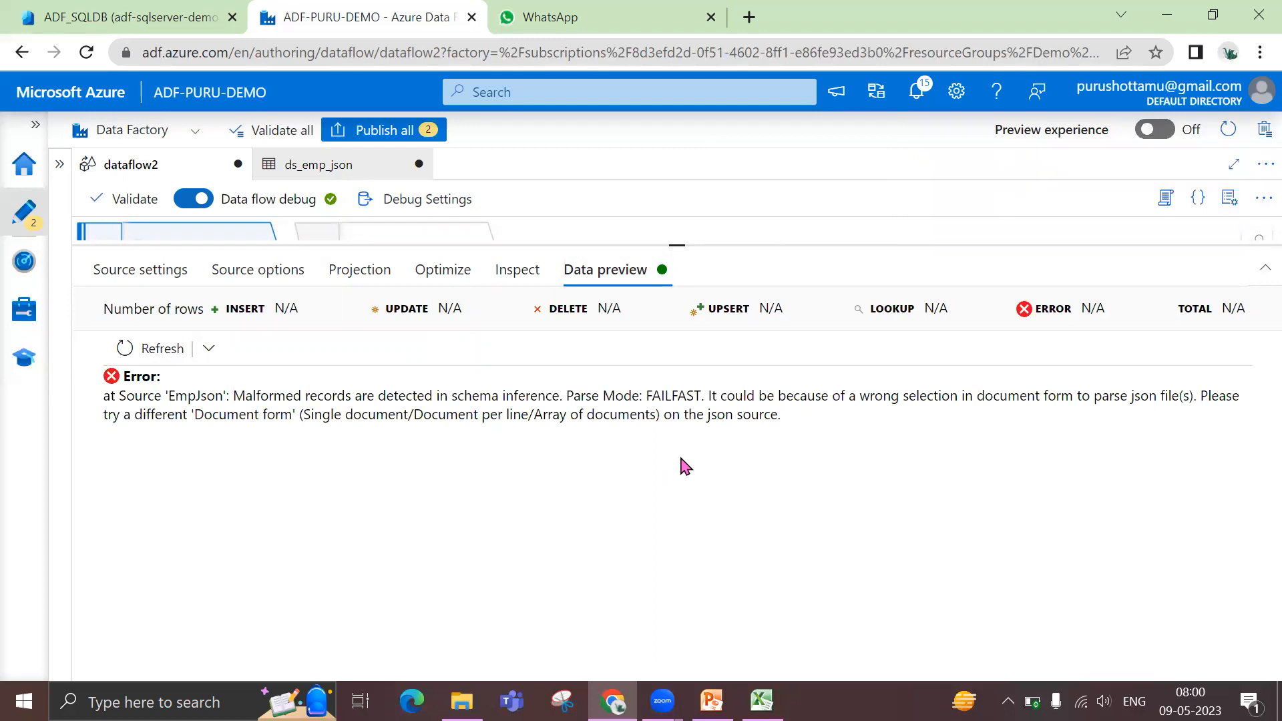
Set the document form in the JSON settings of the EmpJson source to Array of documents
click(154, 280)
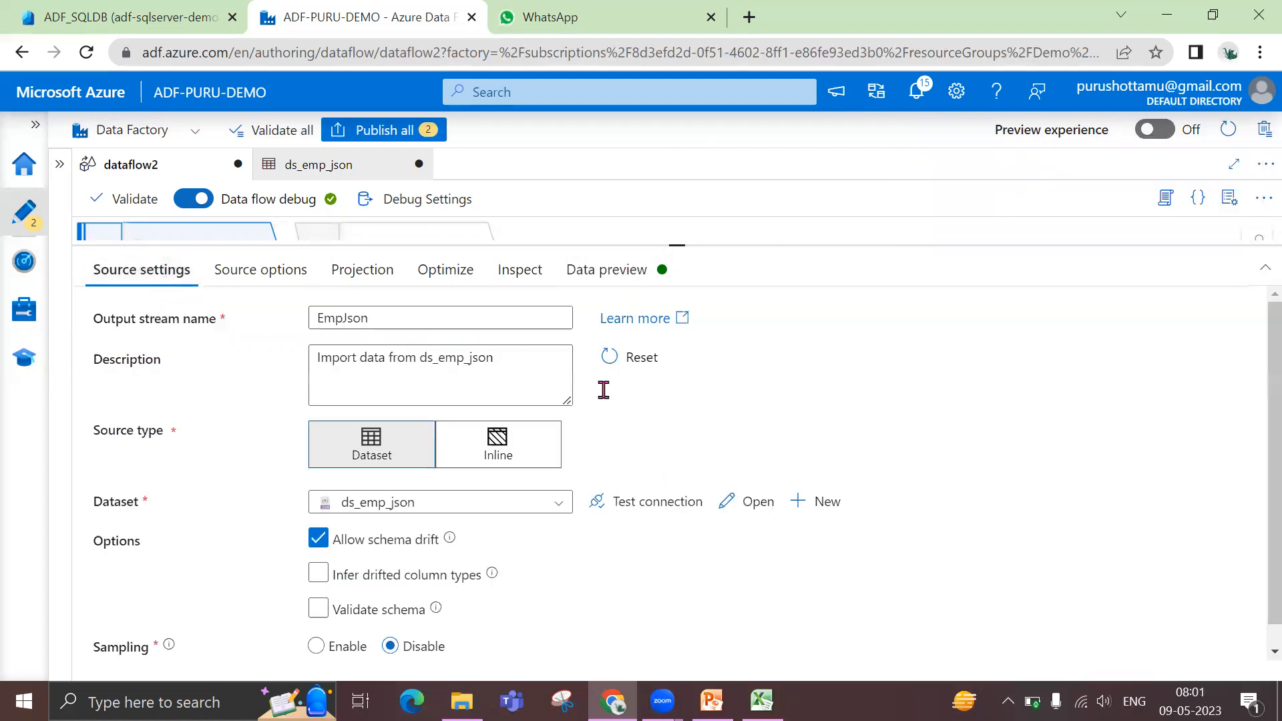
scroll(567, 571, down, 1)
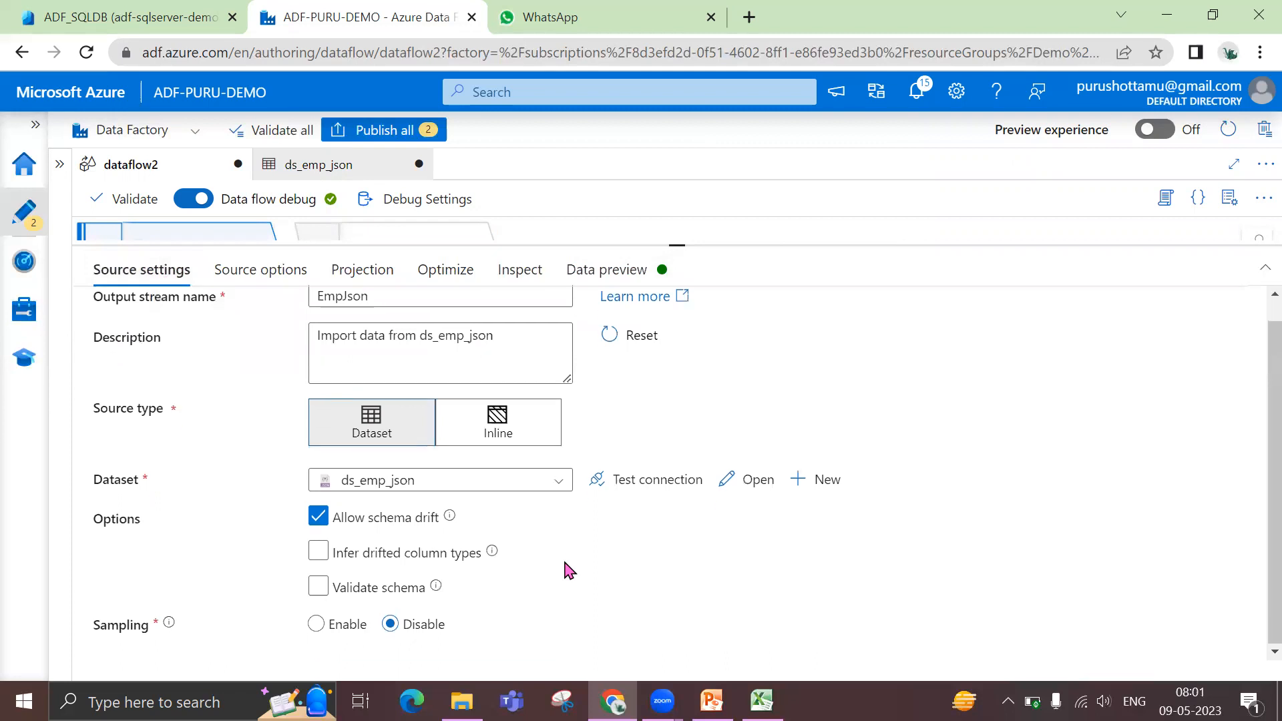
click(293, 284)
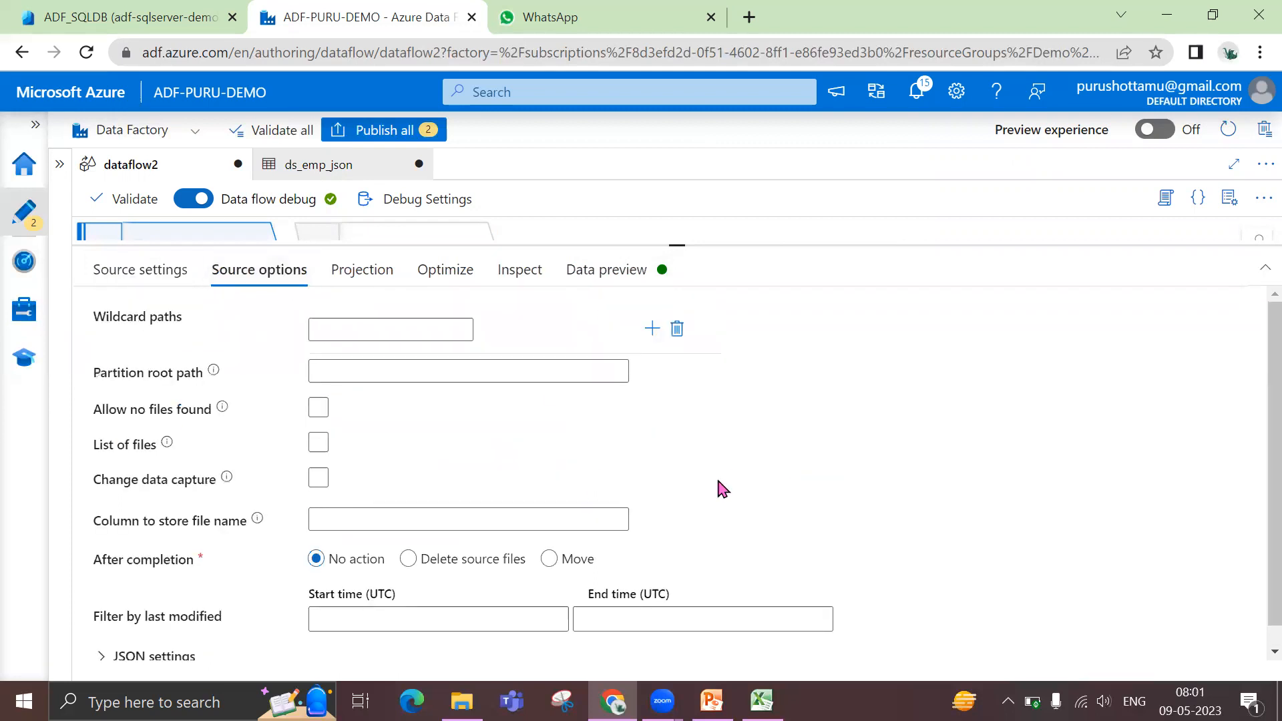
scroll(226, 619, down, 1)
click(102, 640)
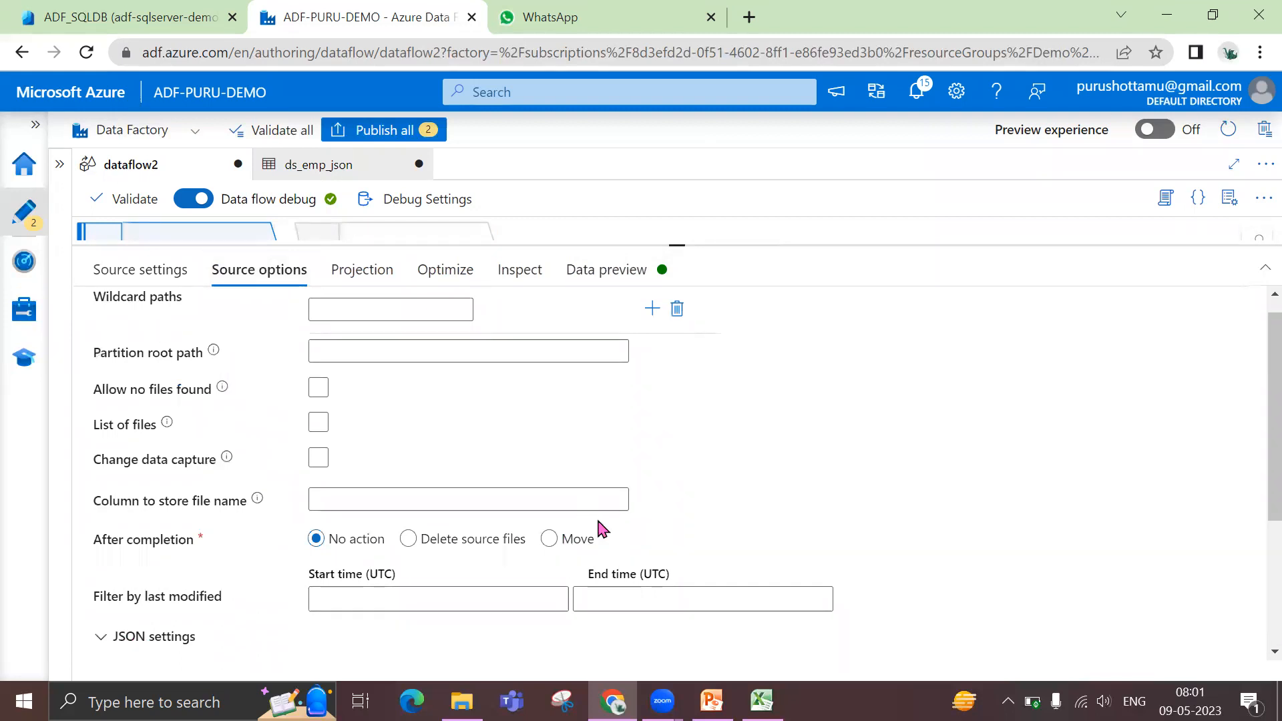
scroll(623, 532, down, 3)
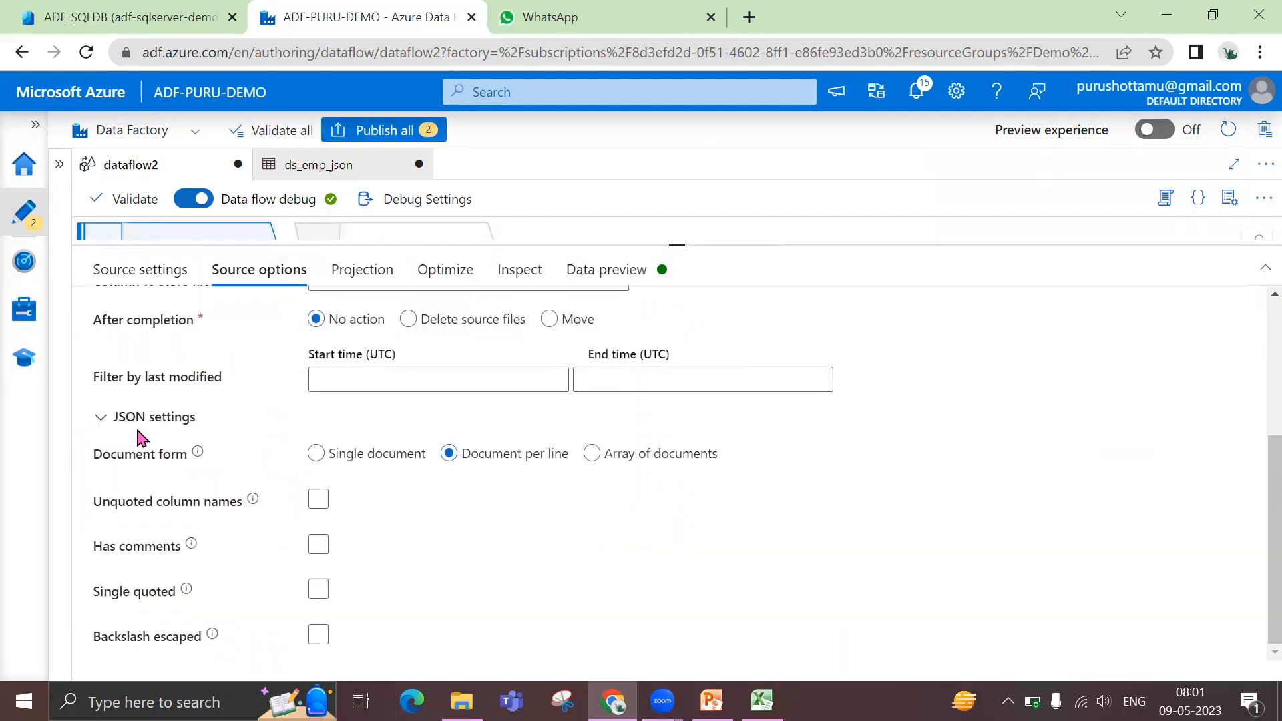
click(320, 456)
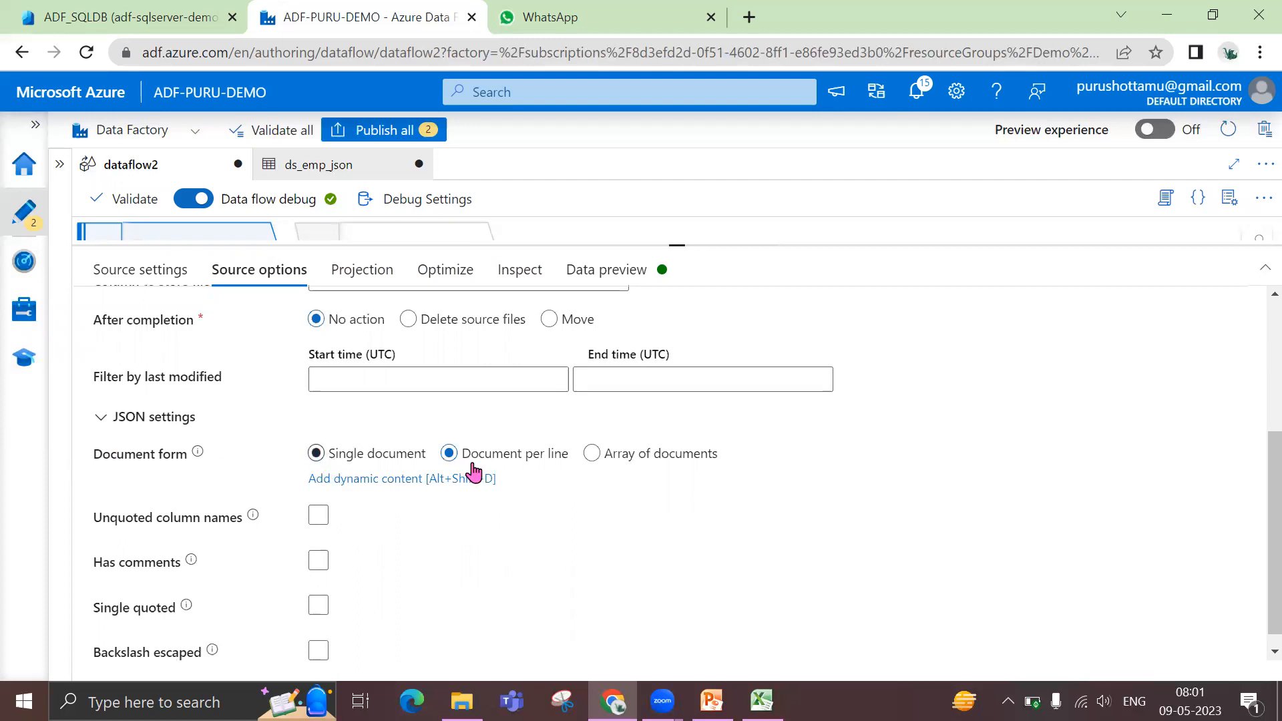
click(593, 454)
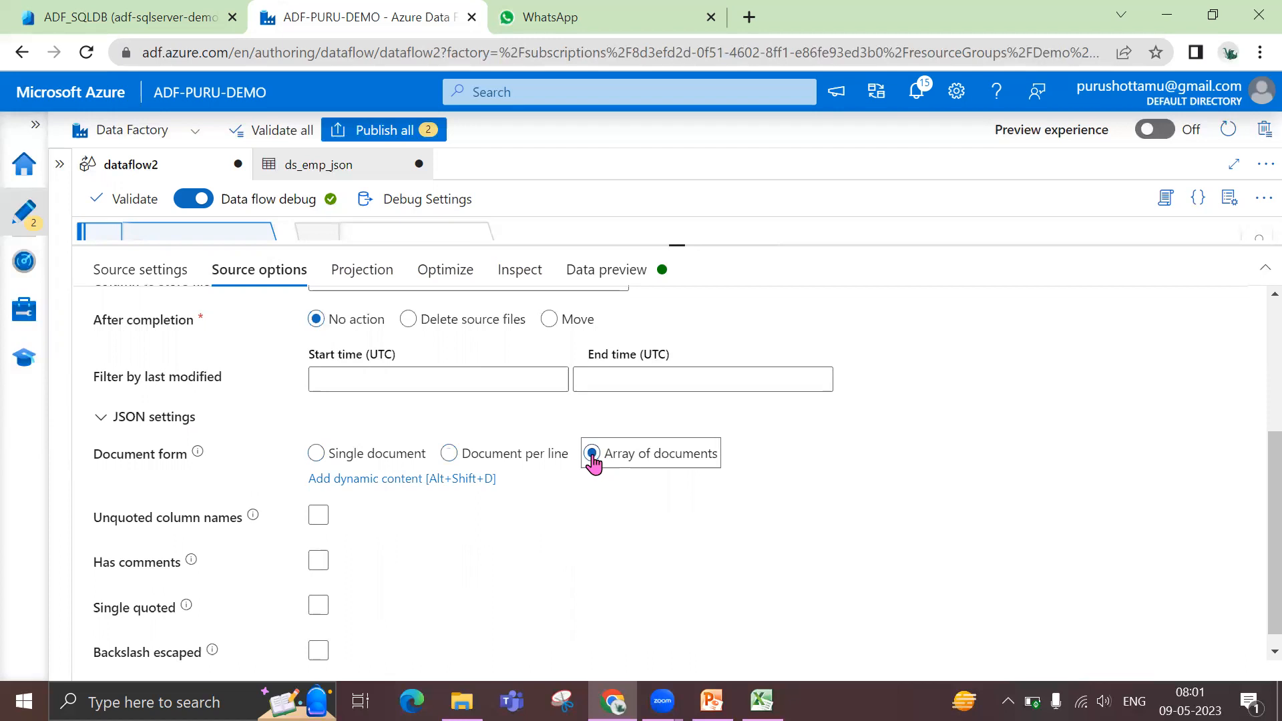
Preview the data of the EmpJson source and inspect the values inside its skills array
click(608, 270)
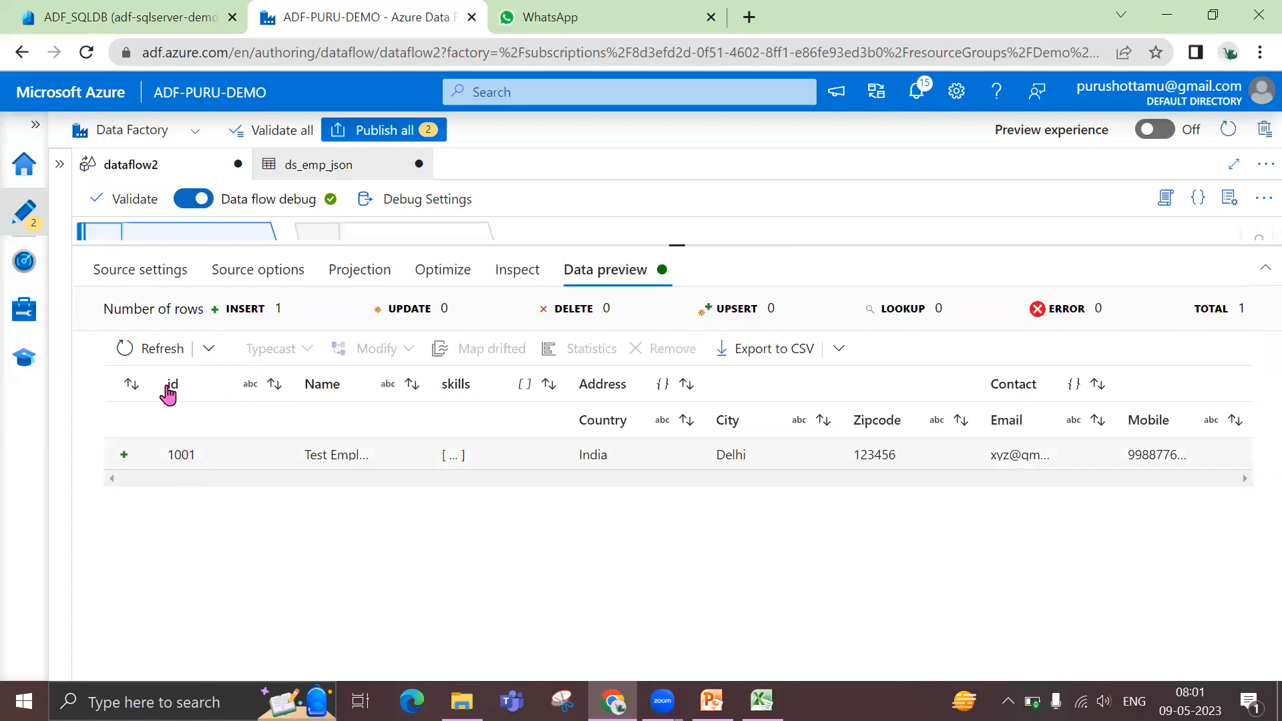
click(449, 456)
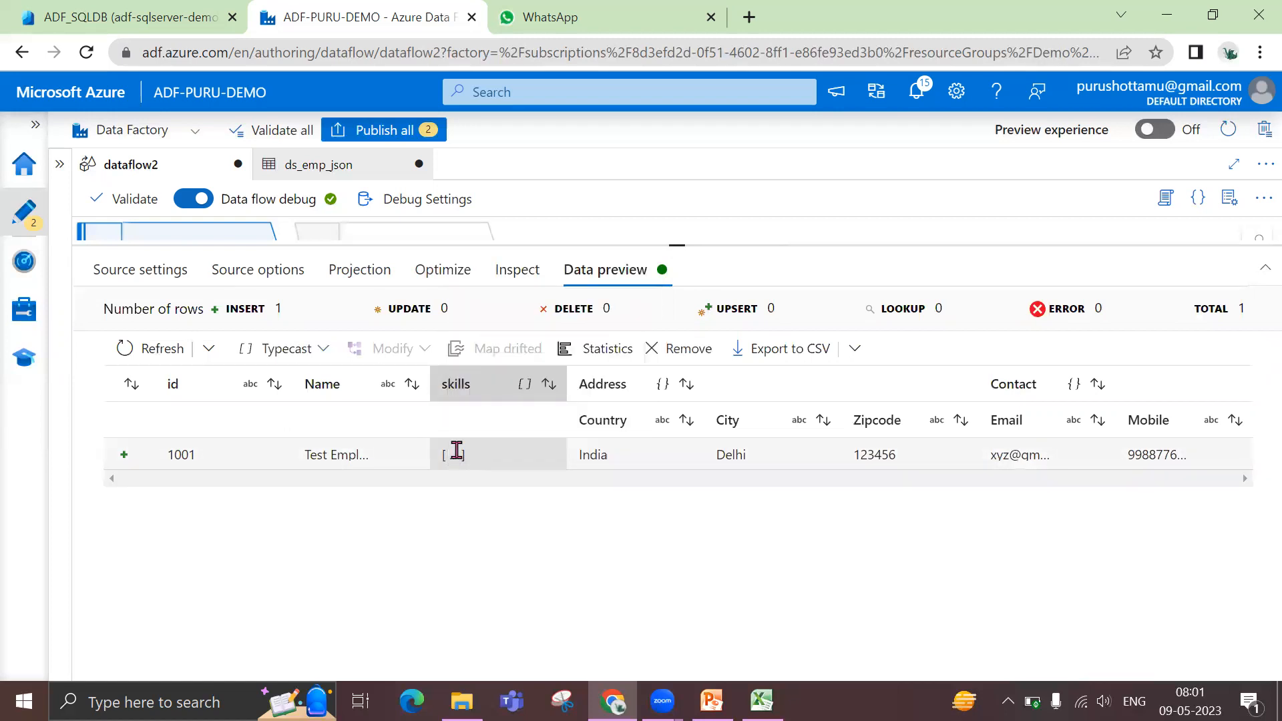
click(460, 459)
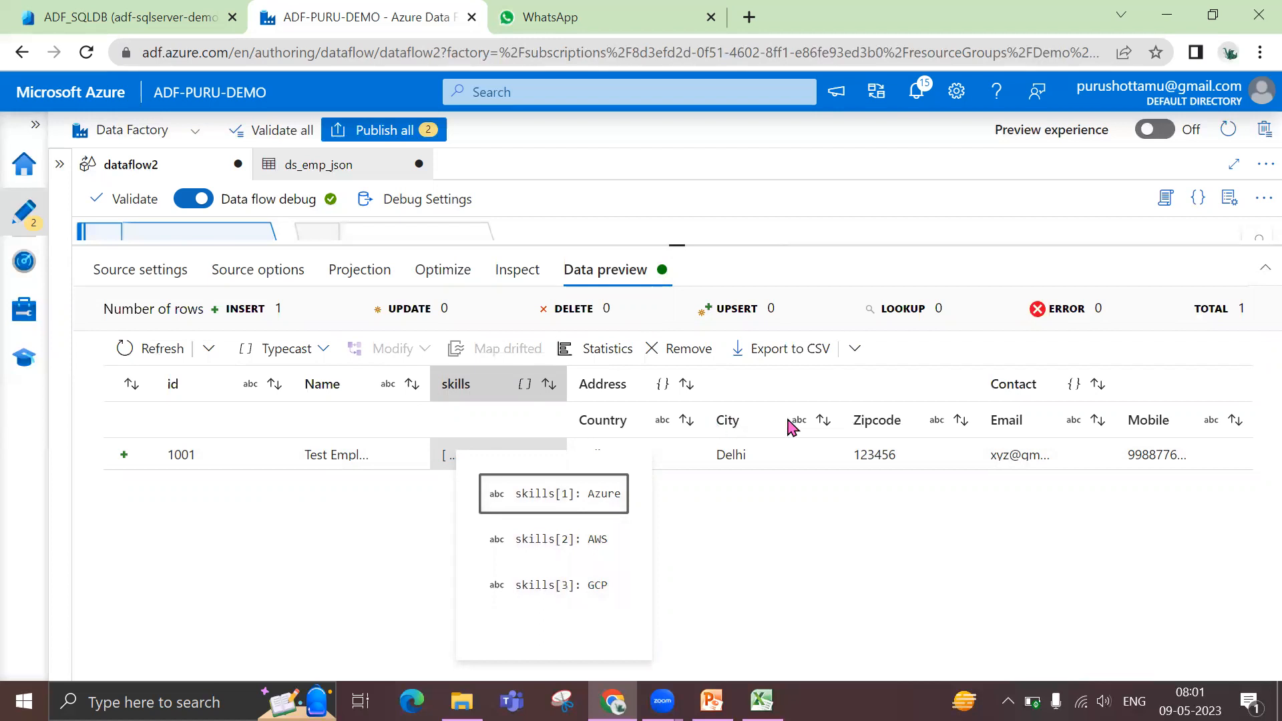
click(868, 541)
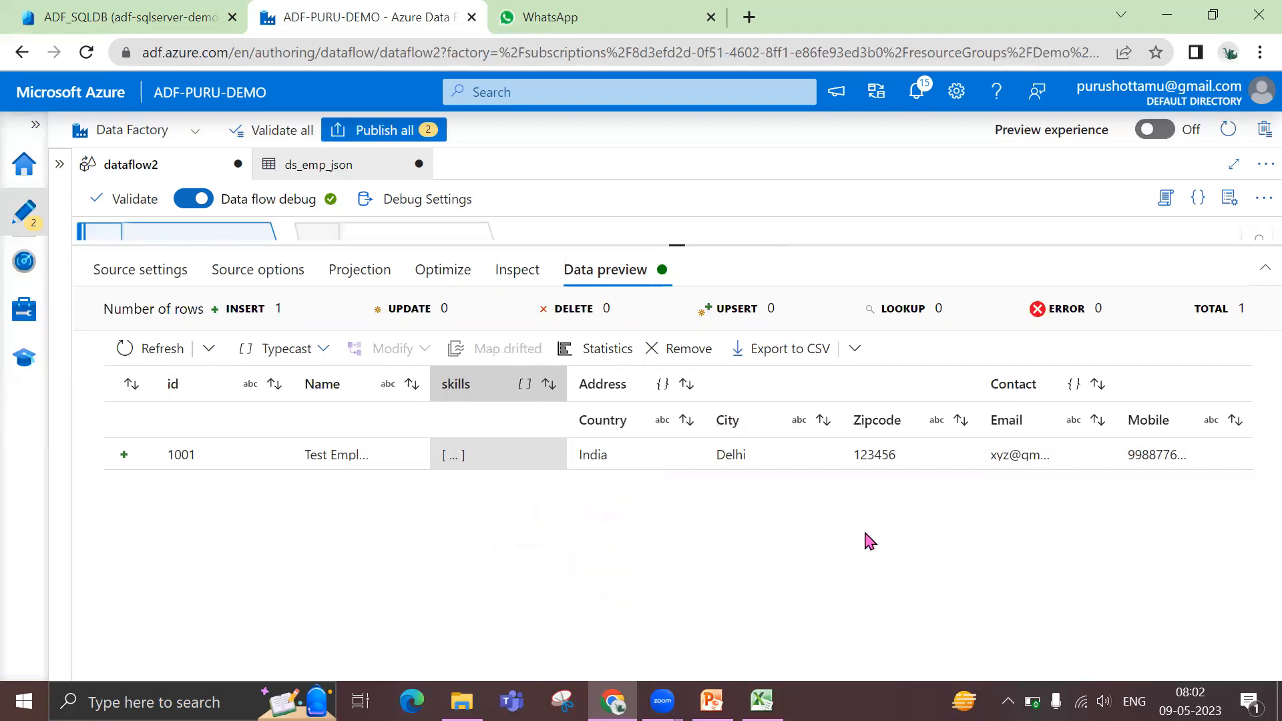
Refresh the data preview of the Skills transformation and enlarge the data flow canvas
click(368, 237)
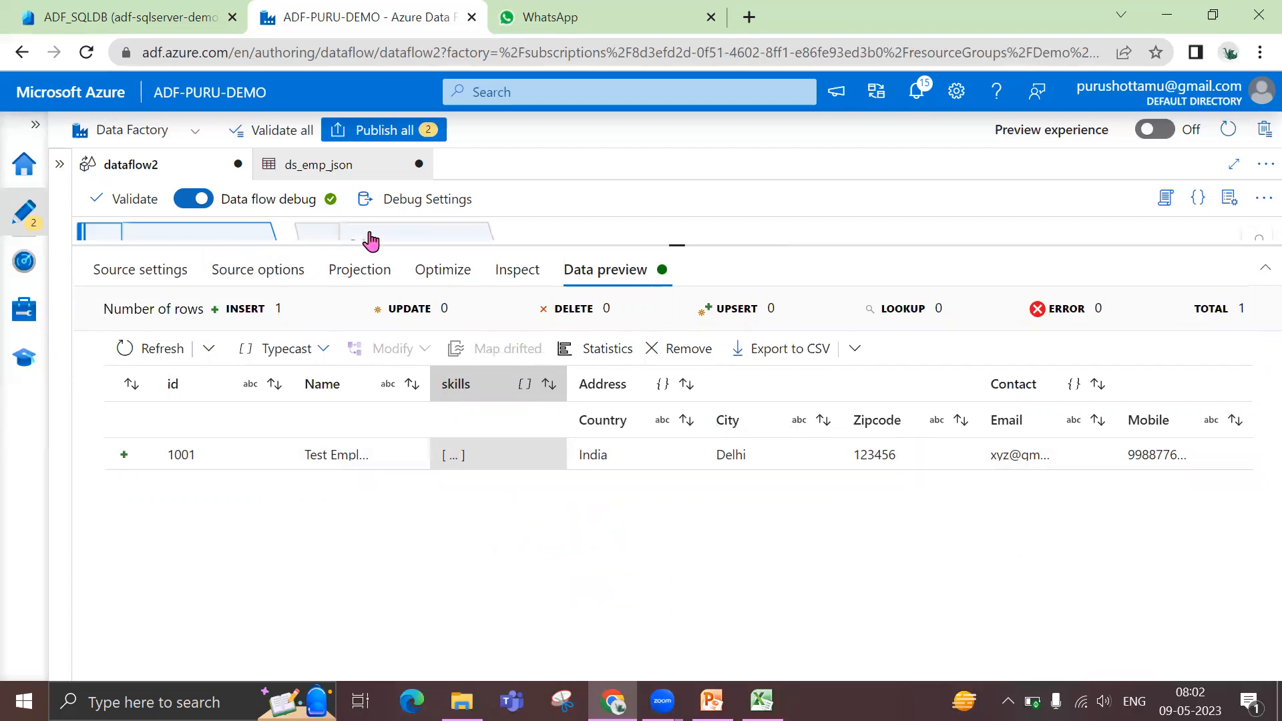
click(393, 275)
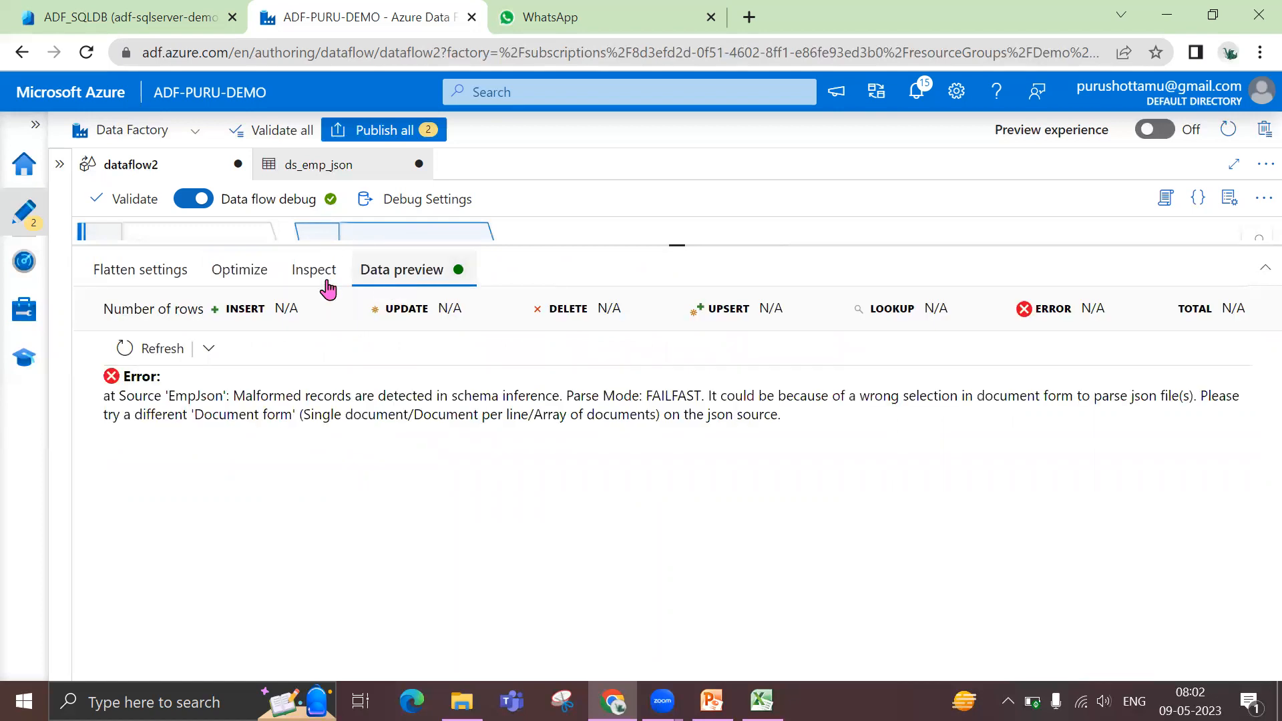
click(143, 351)
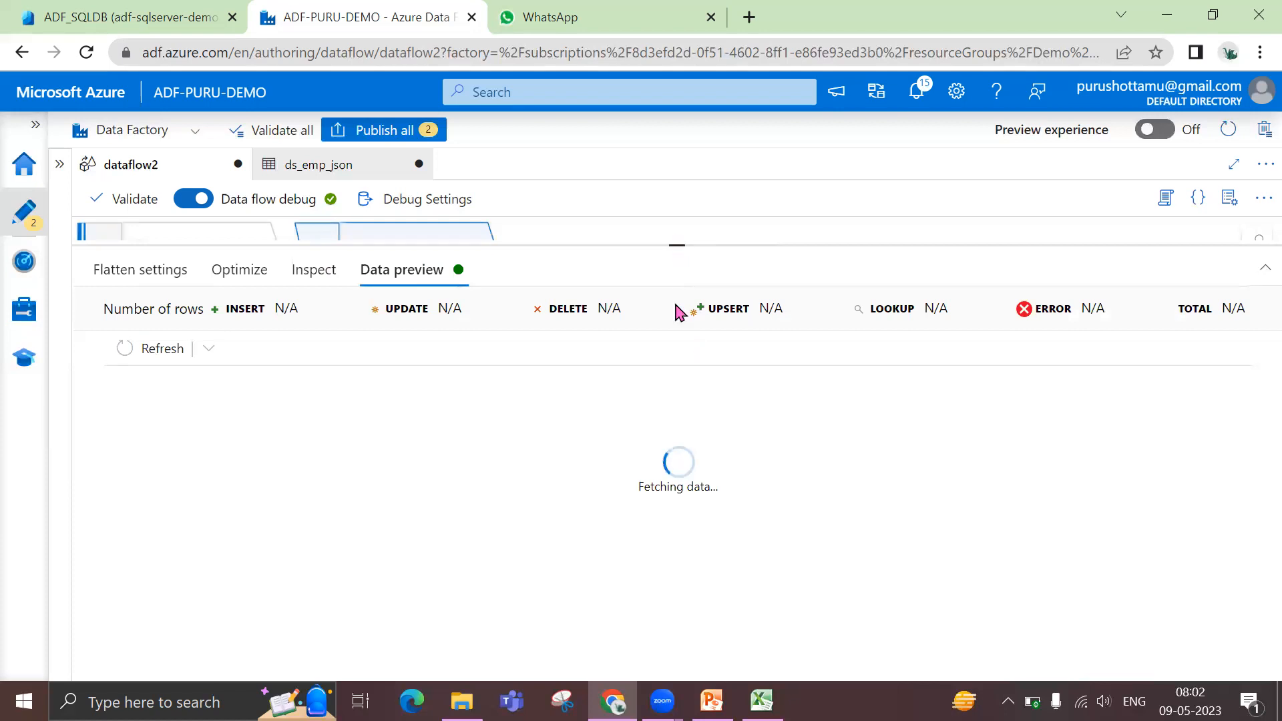
drag(677, 245, 680, 298)
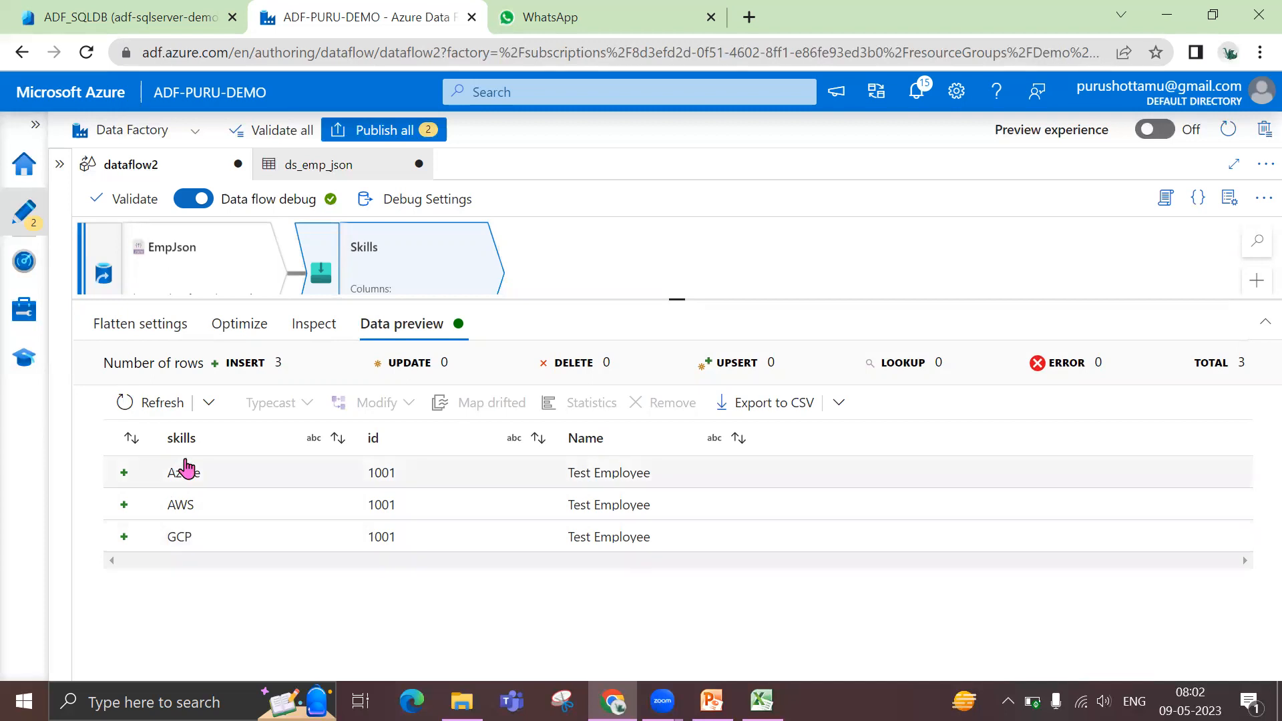
Switch to PowerPoint and review the sample employee JSON on slide 9
click(712, 702)
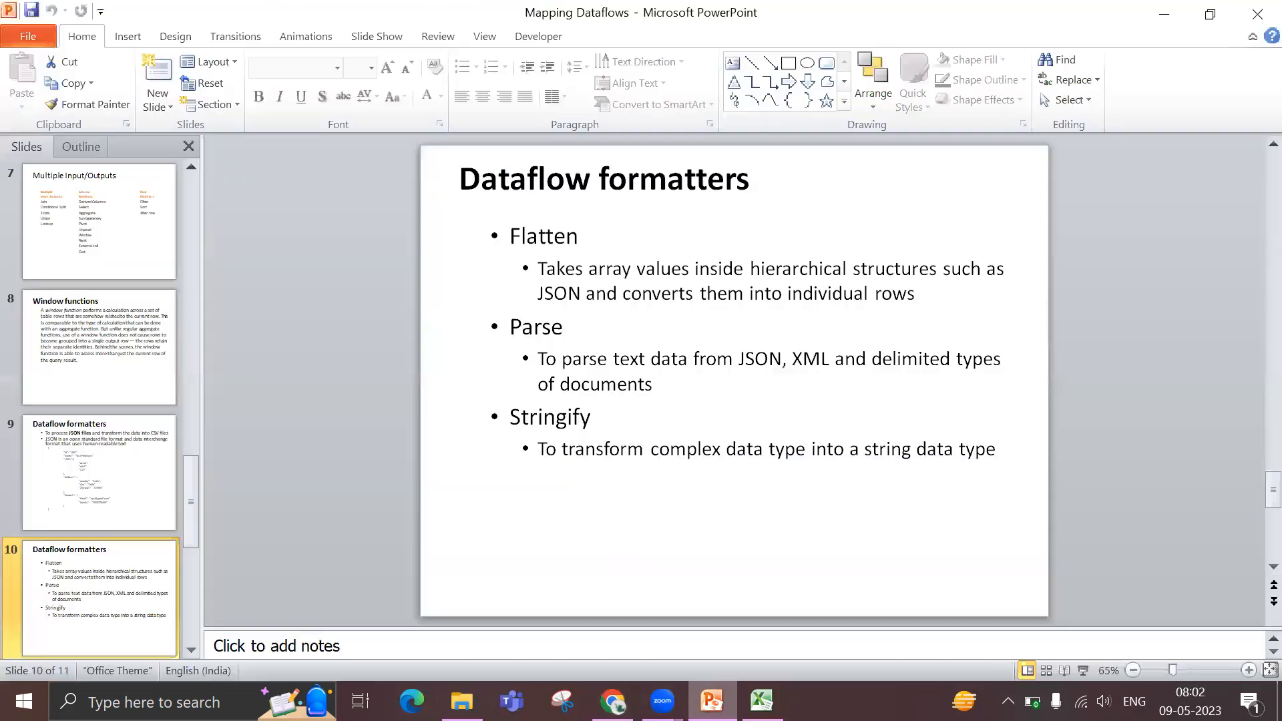
scroll(601, 509, up, 1)
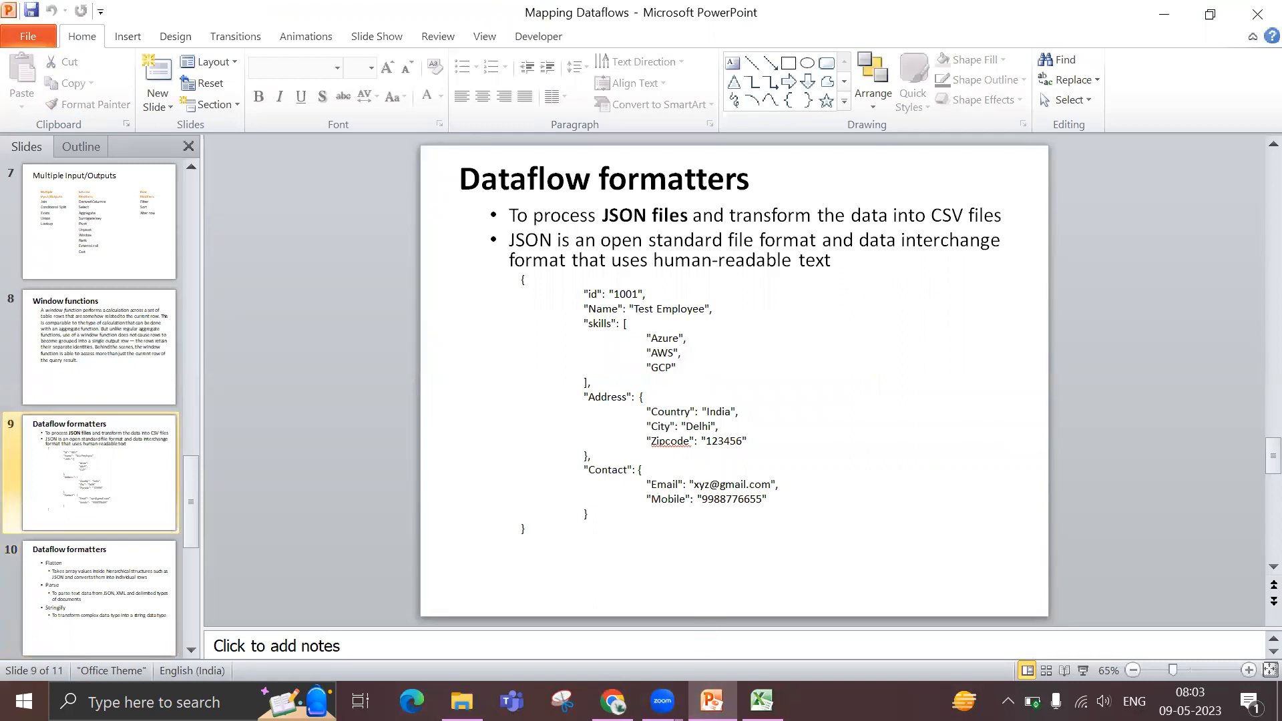
Return to Data Factory, export the Skills data preview to CSV and open the exported file in Excel
click(612, 702)
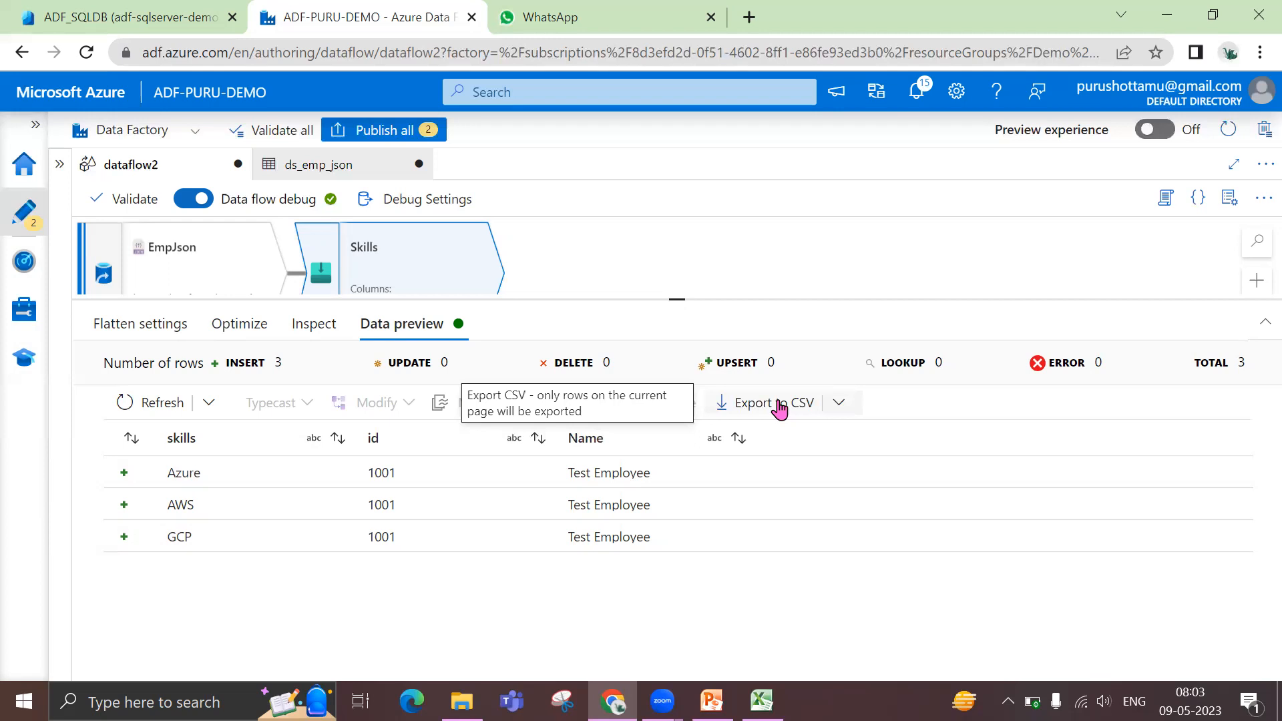
click(779, 406)
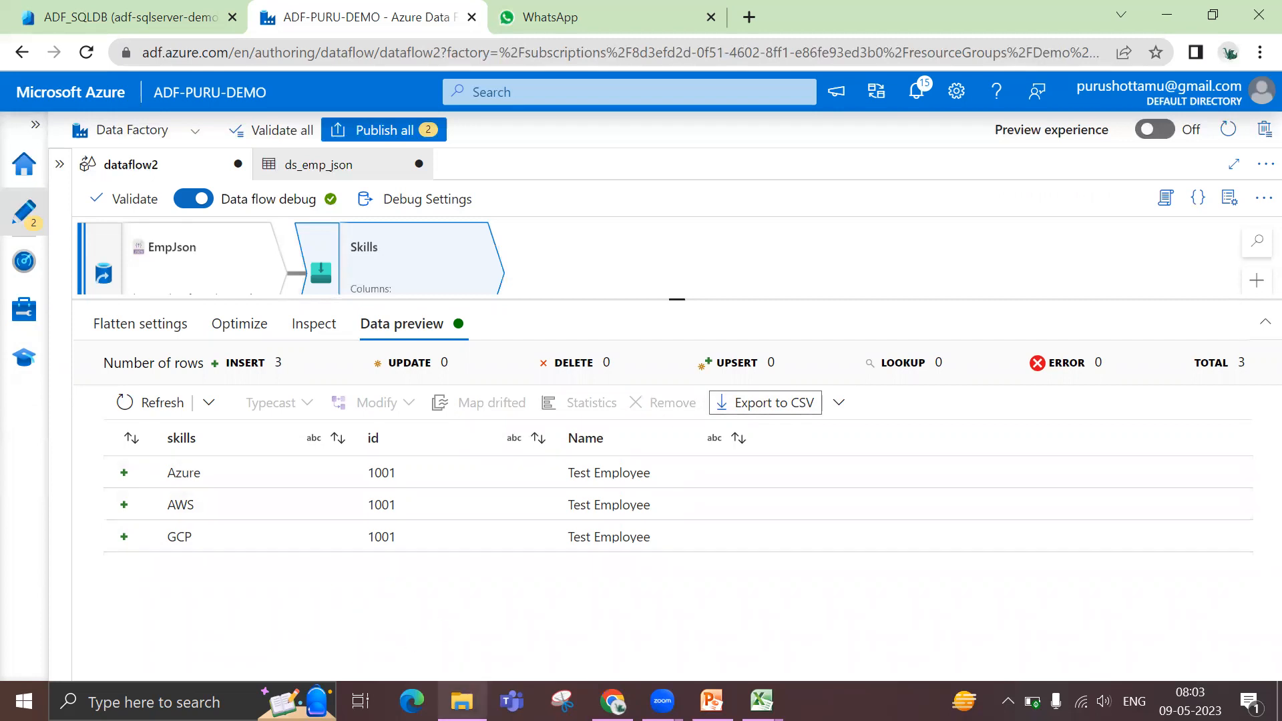
mouse_move(761, 701)
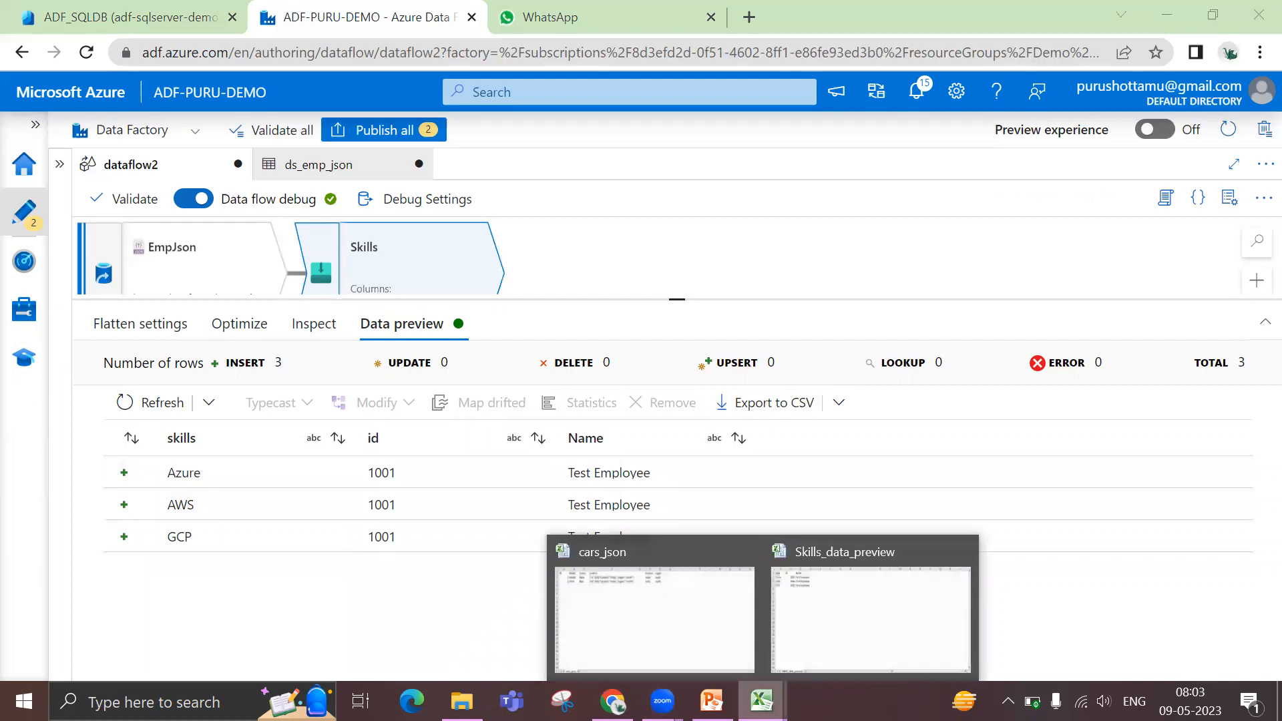
click(850, 607)
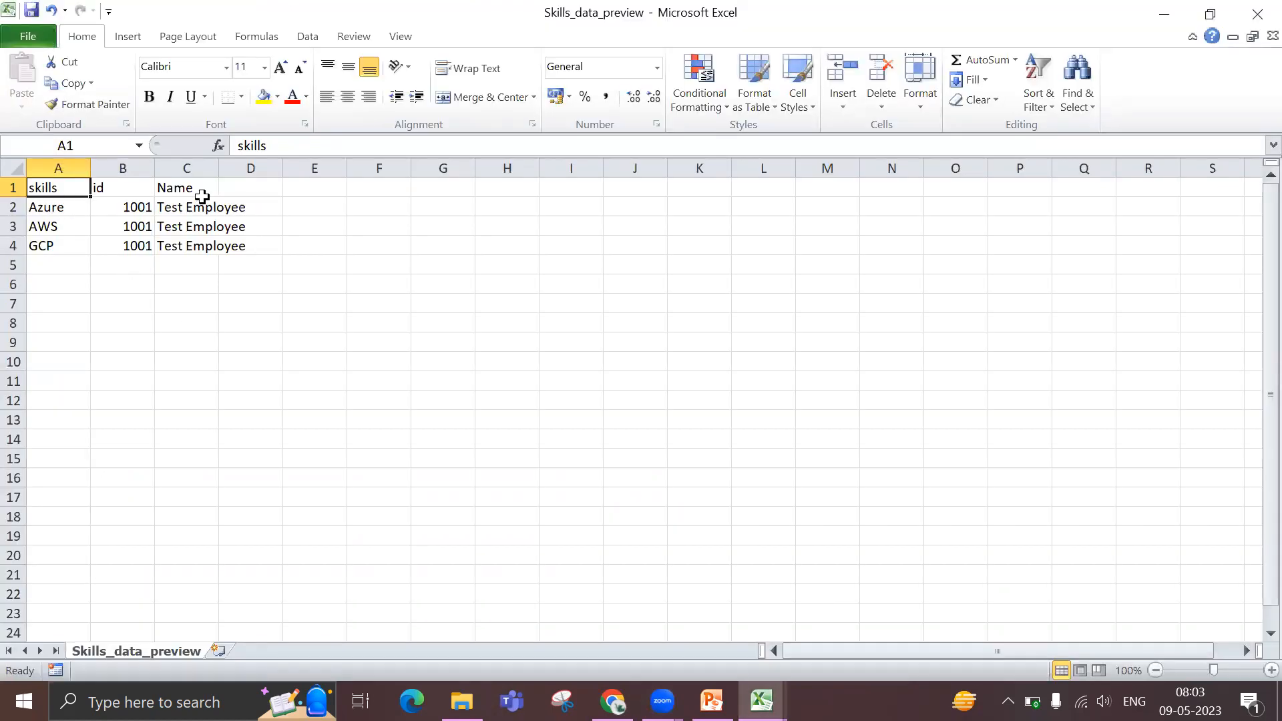
Fit the Name column to its contents and examine the skills, id and Name rows of the exported file
double_click(217, 169)
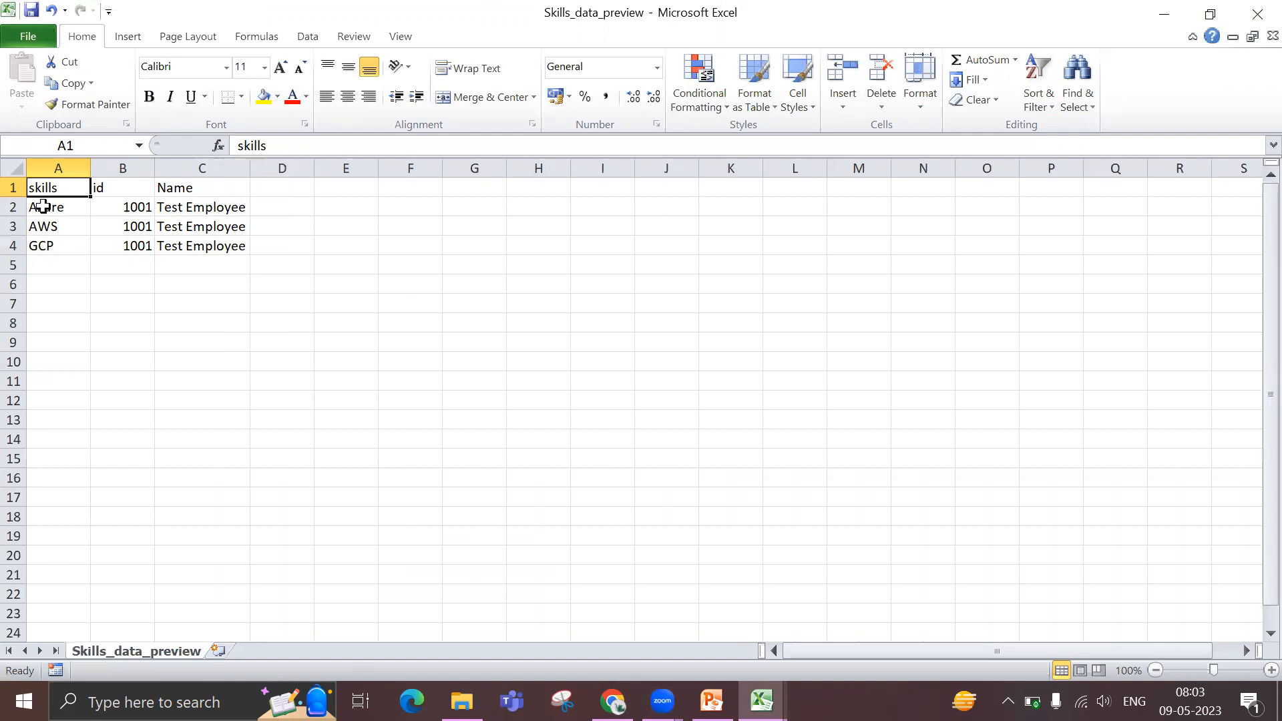
drag(43, 204, 205, 247)
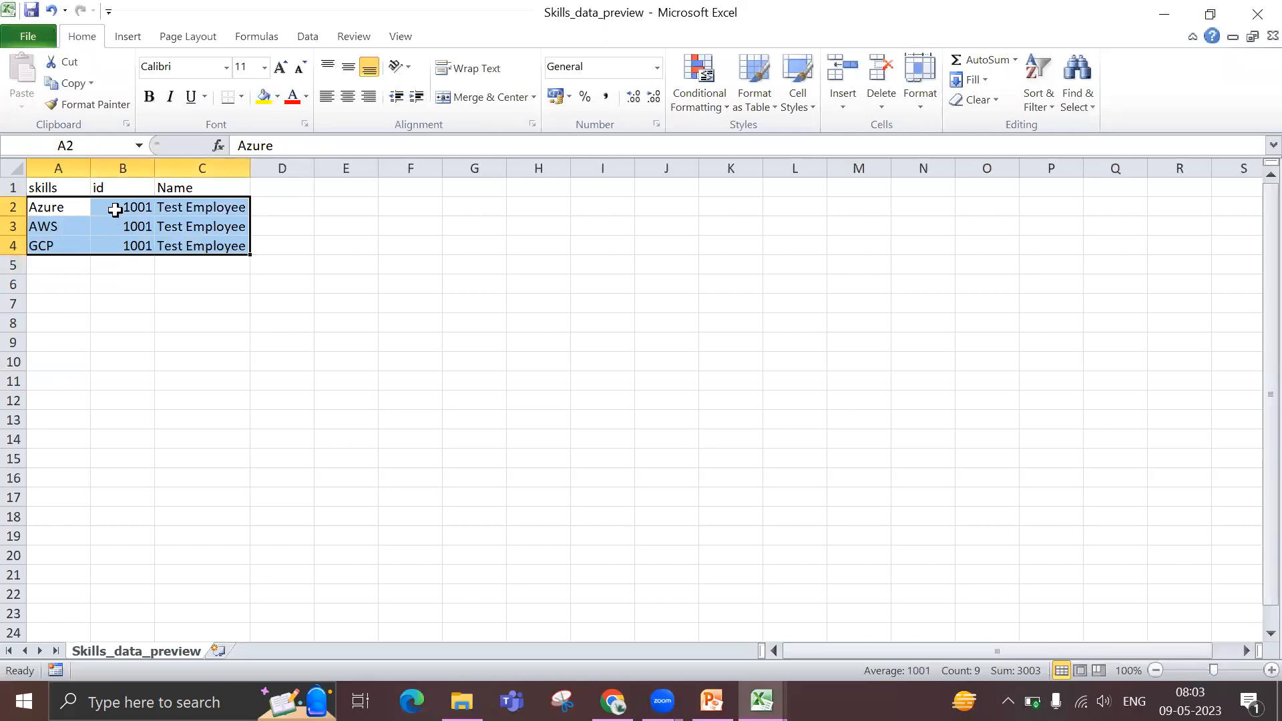
click(115, 210)
drag(49, 211, 48, 247)
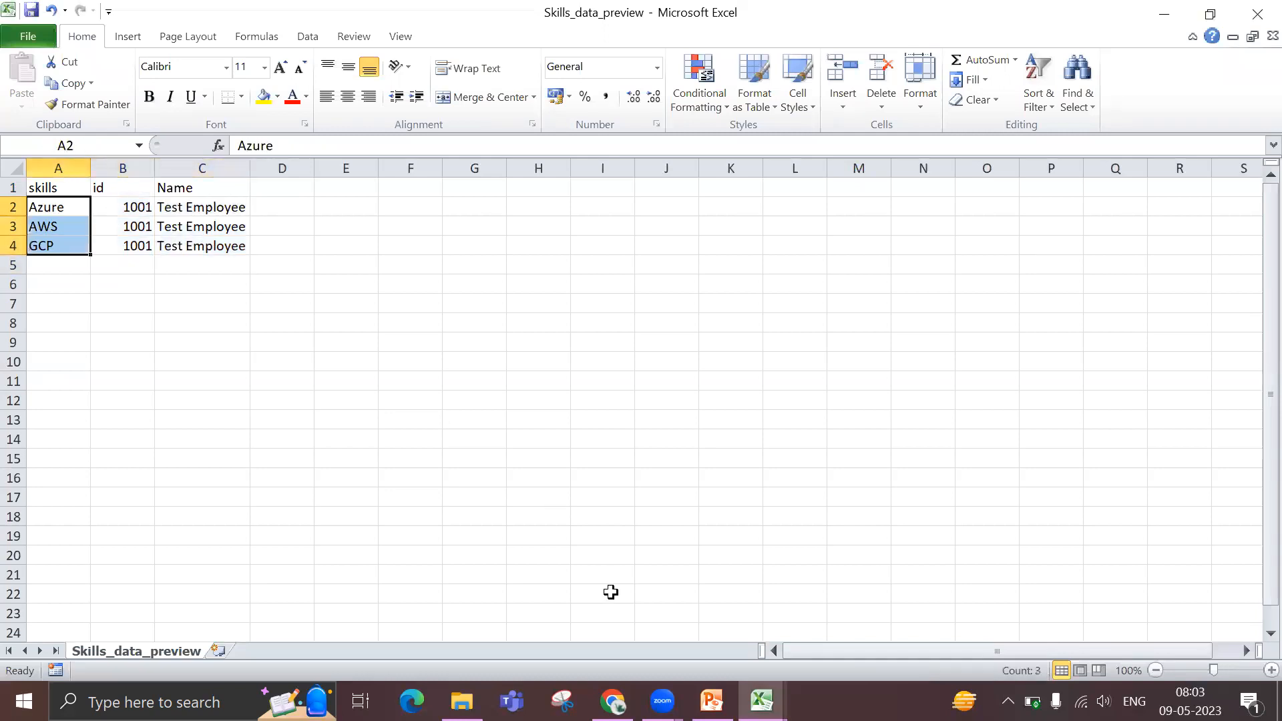
Compare the flattened Skills rows with the sample JSON in PowerPoint and review the Flatten, Parse and Stringify descriptions on slide 10
click(712, 702)
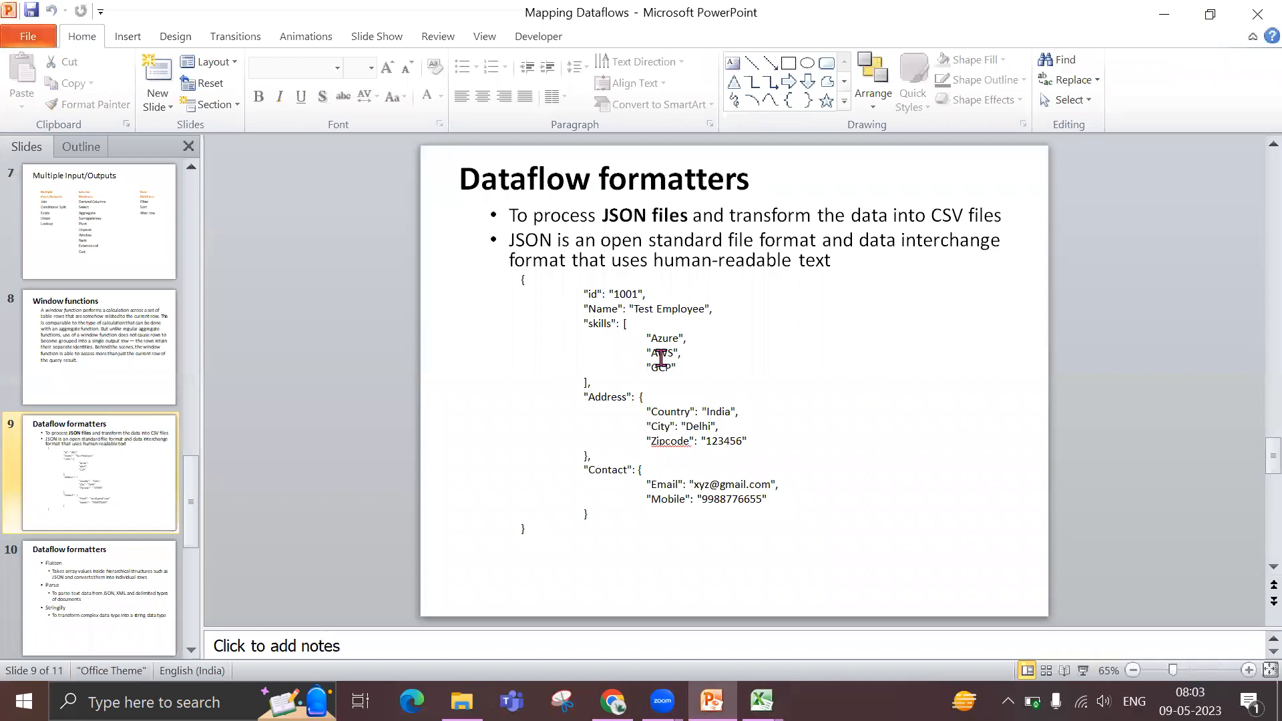
click(613, 701)
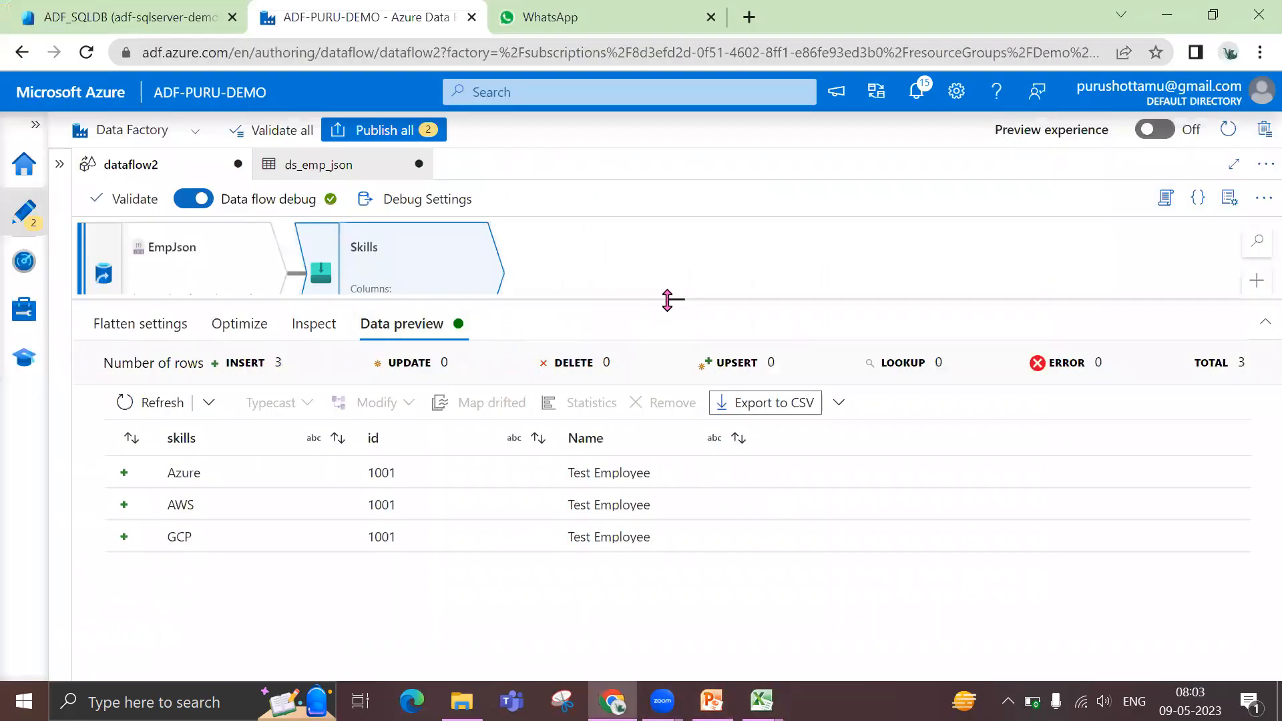
drag(668, 300, 677, 385)
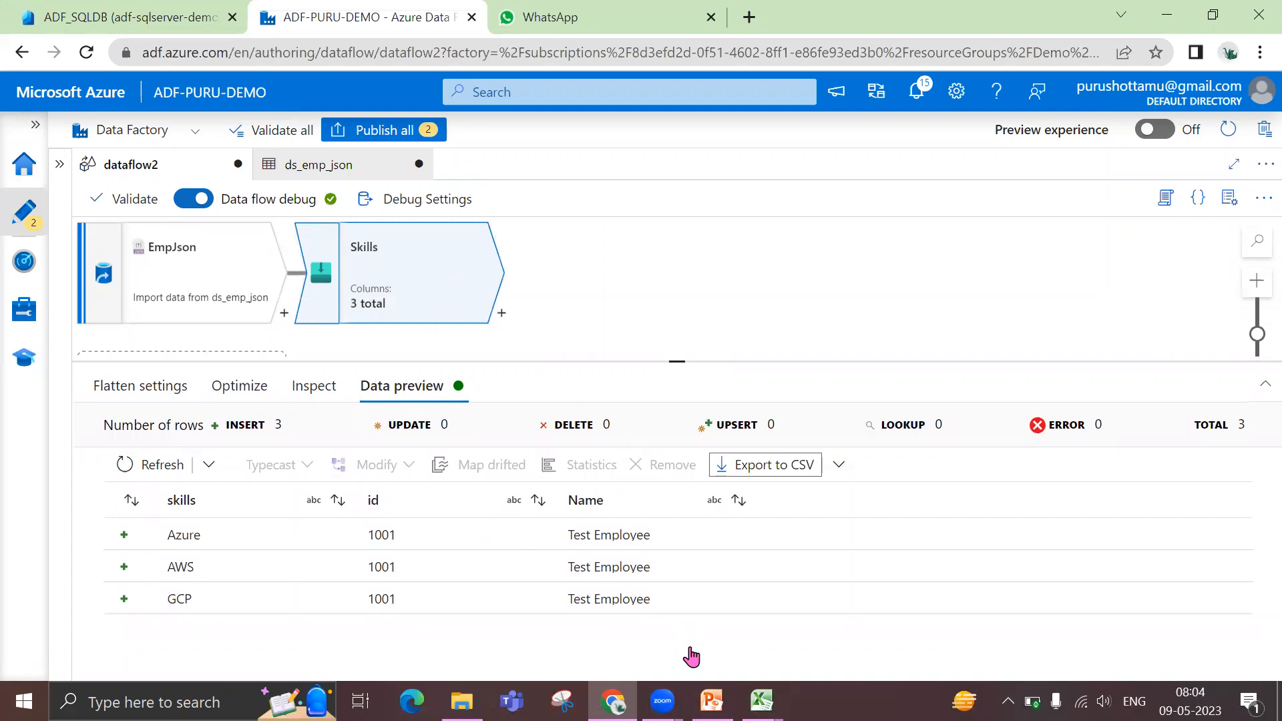
mouse_move(712, 701)
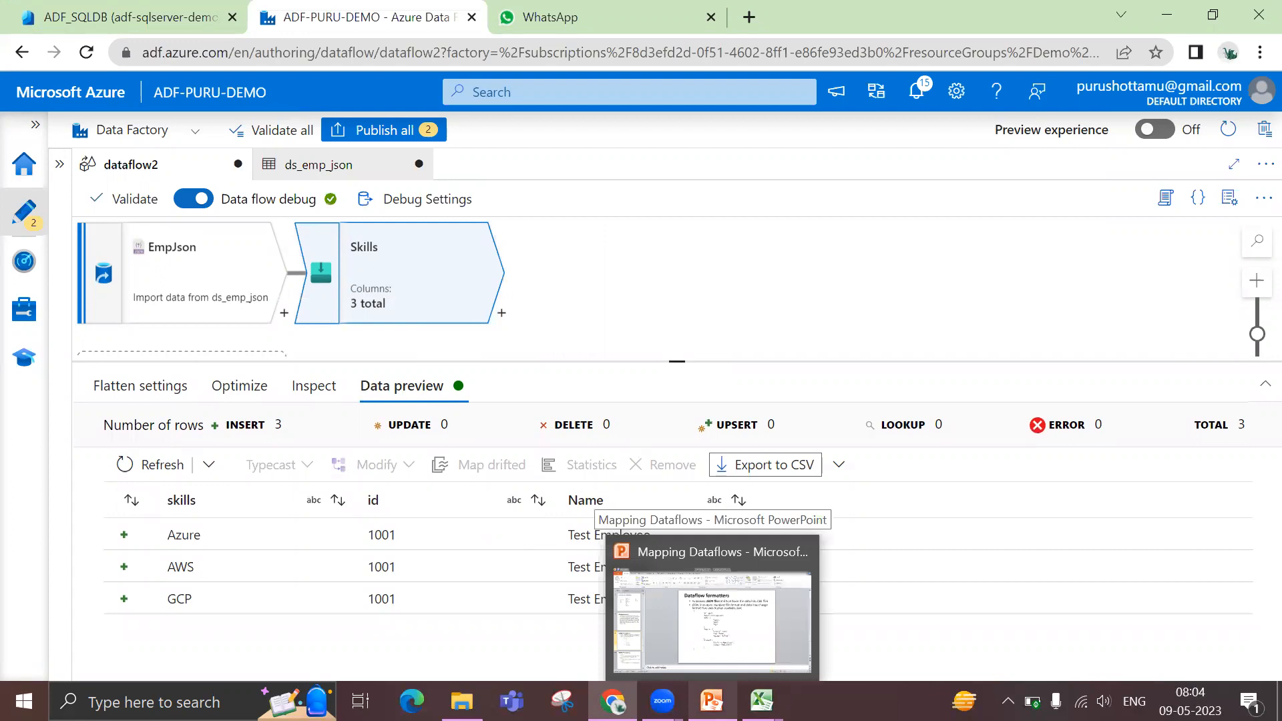
click(712, 621)
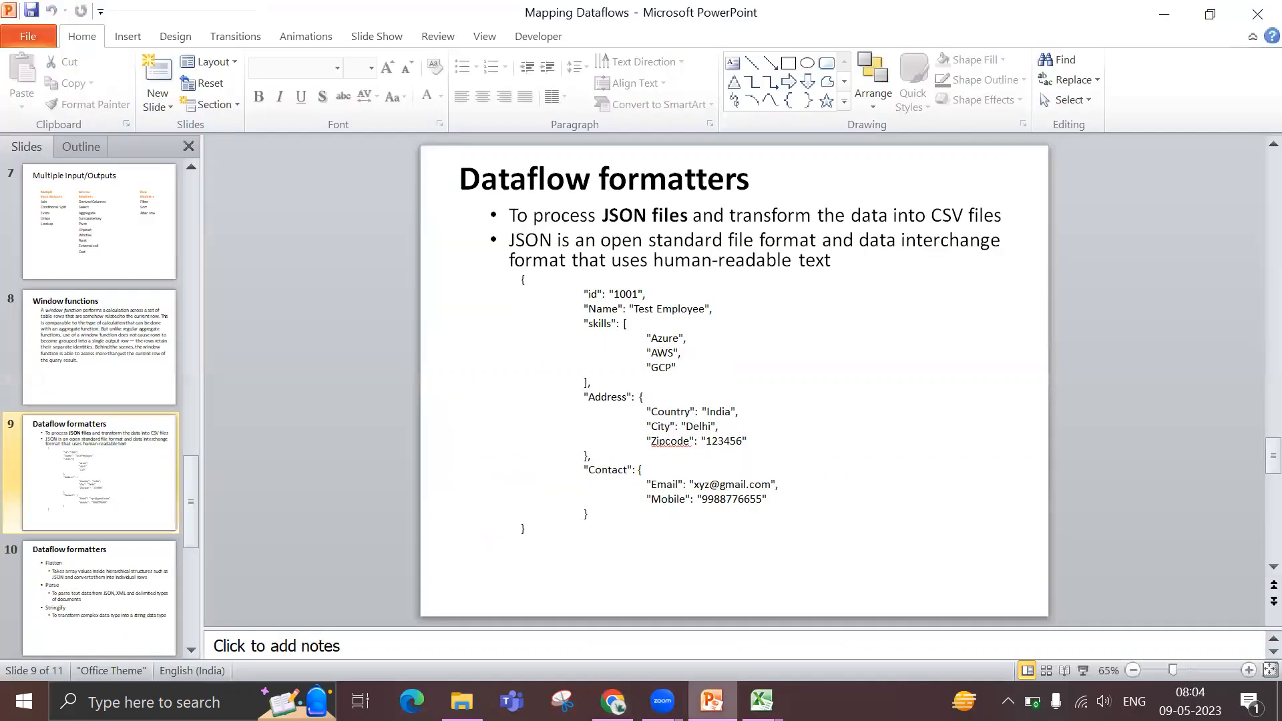
scroll(662, 517, down, 1)
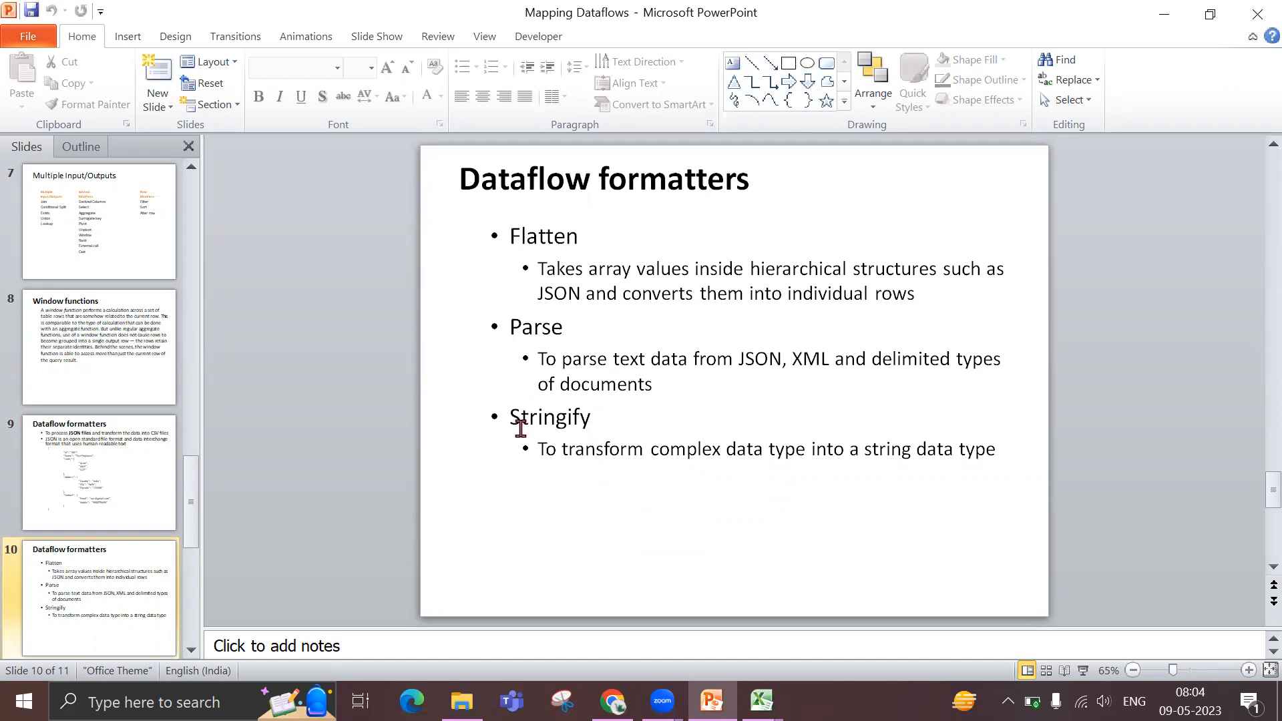
Delete the Skills transformation from the data flow in Data Factory and show the source settings of EmpJson
click(613, 701)
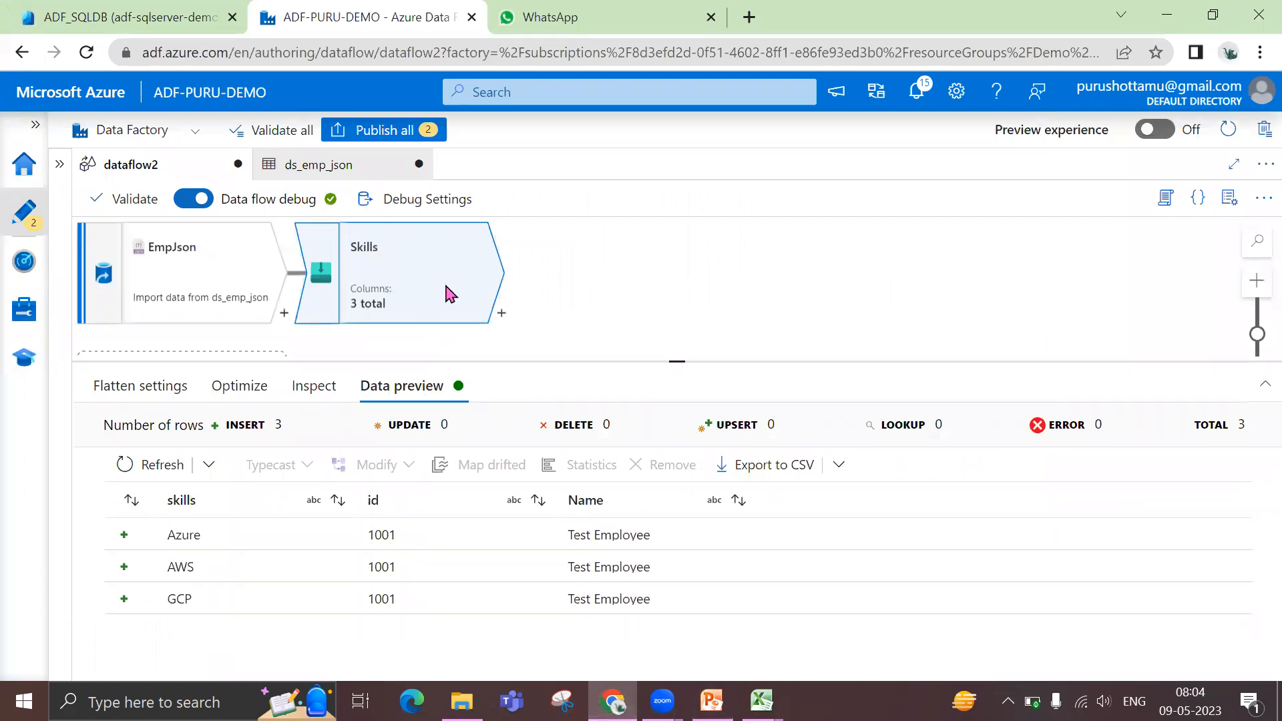
key(Delete)
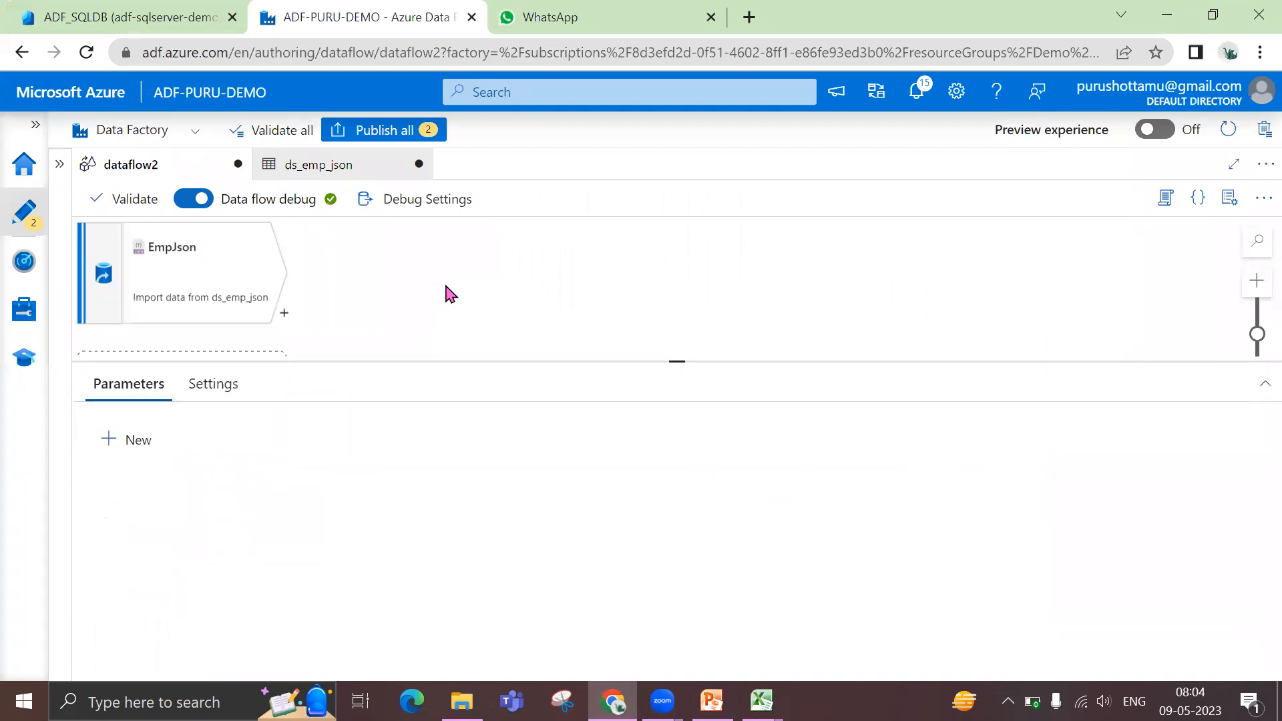
click(183, 267)
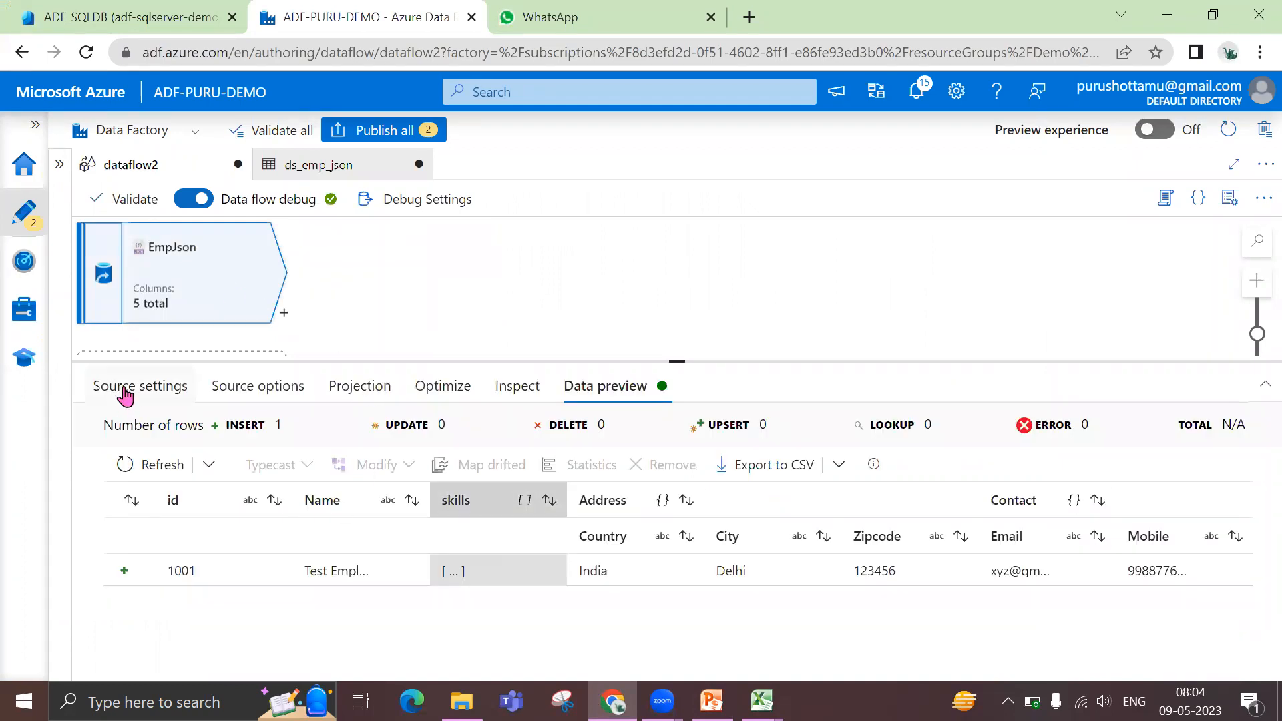
click(141, 386)
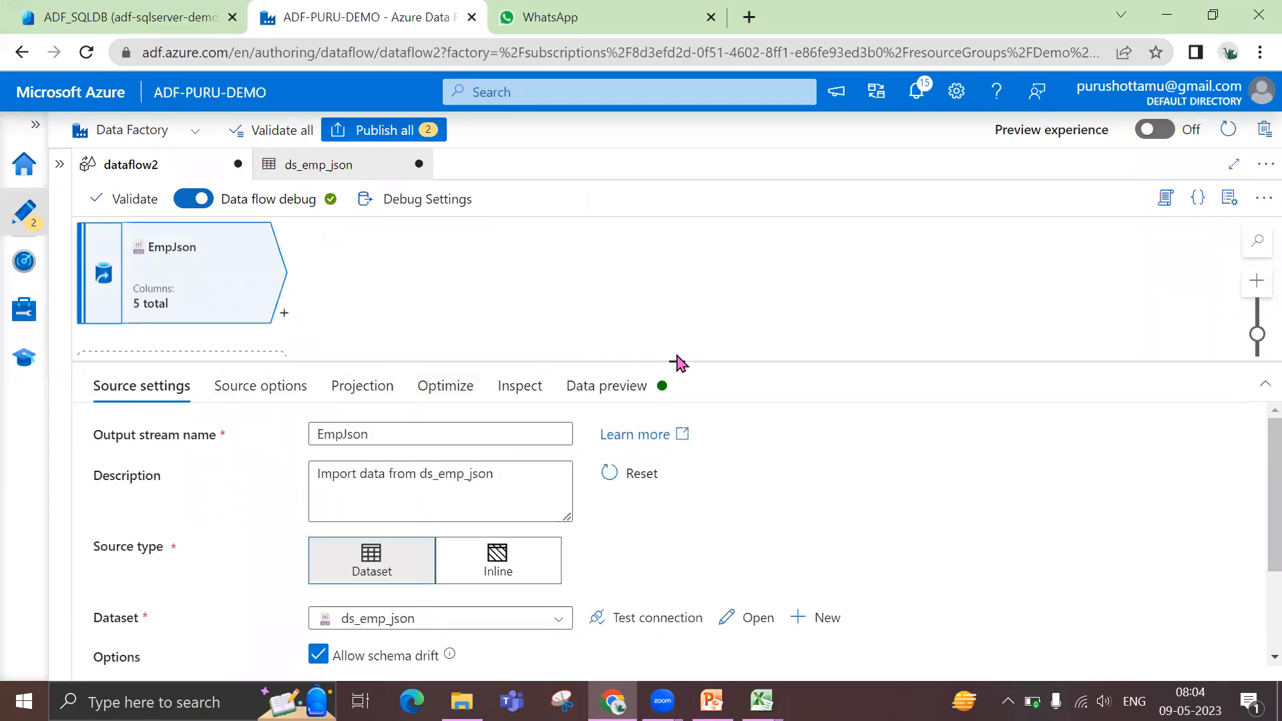
drag(679, 362, 668, 329)
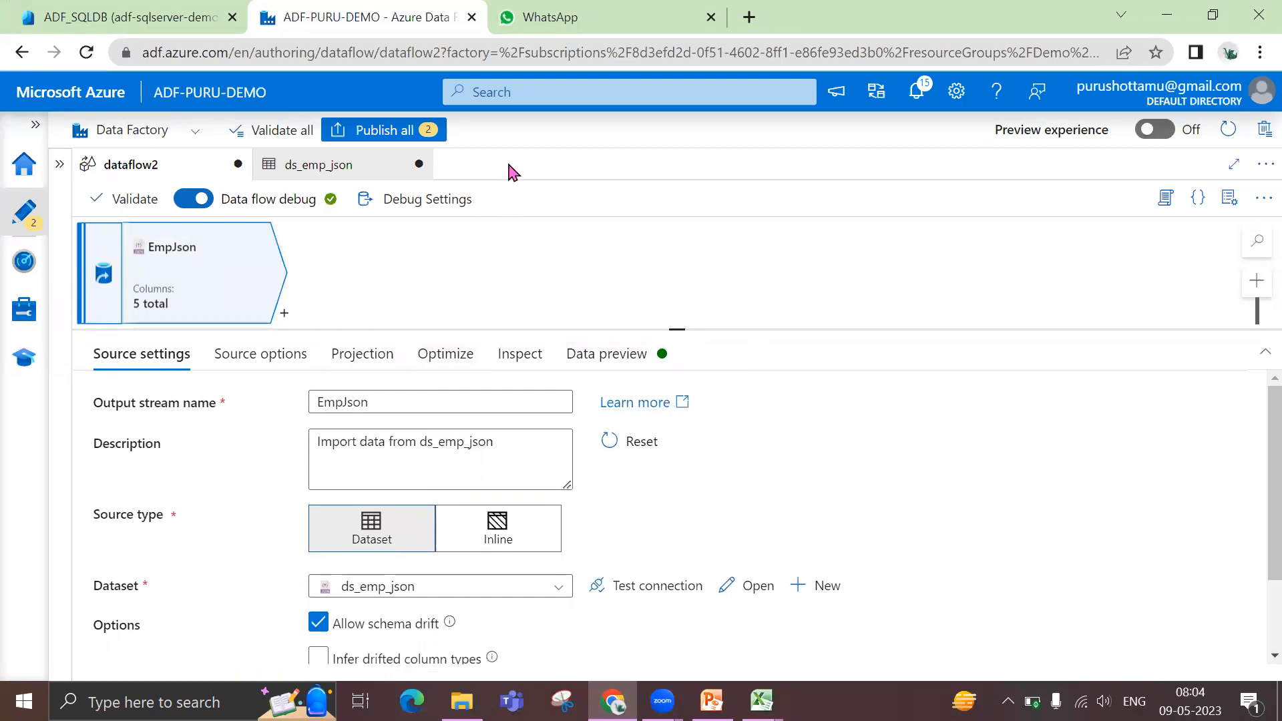
Add a Stringify transformation after EmpJson, keeping JSON as the format, and show its column settings
click(285, 314)
scroll(411, 548, down, 4)
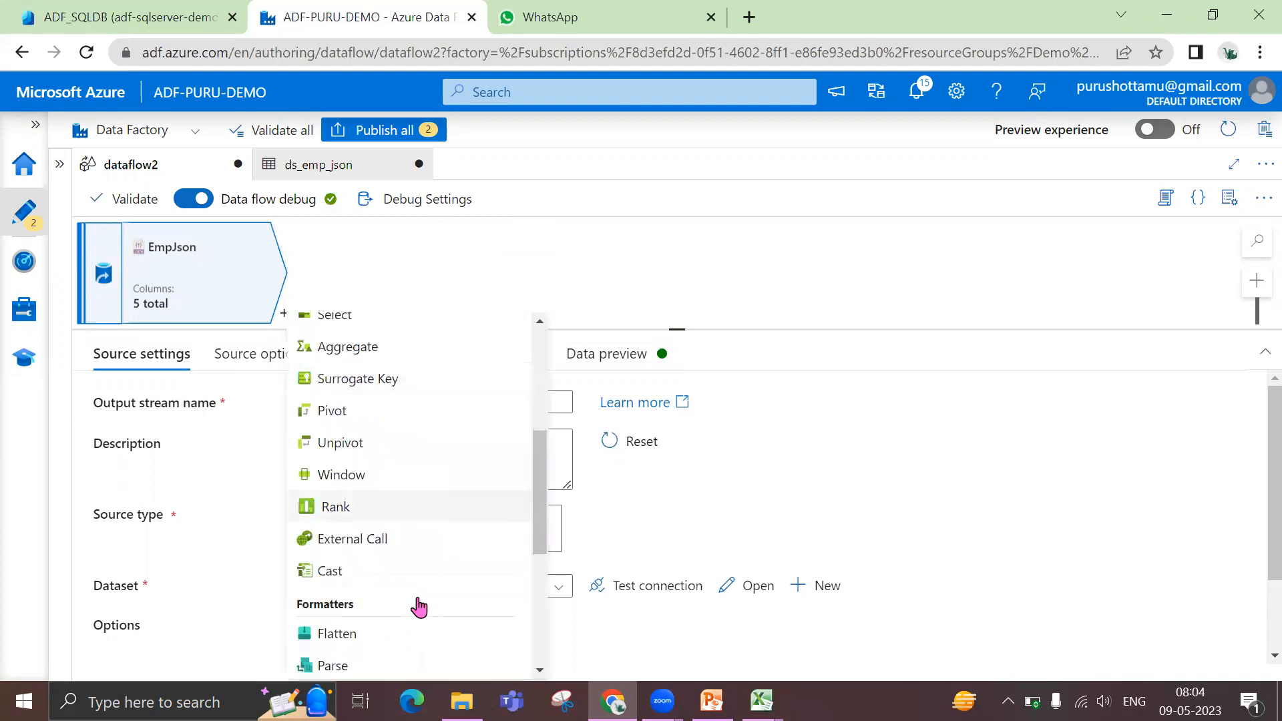
scroll(422, 608, down, 4)
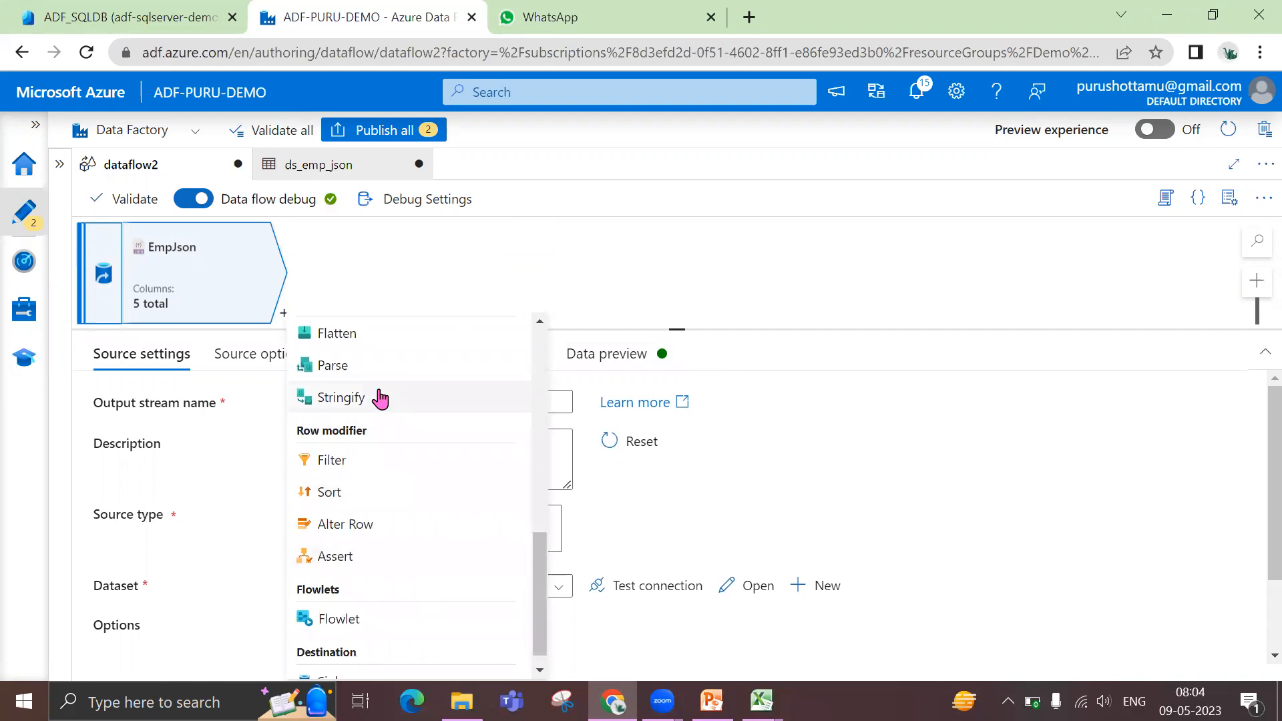
click(381, 398)
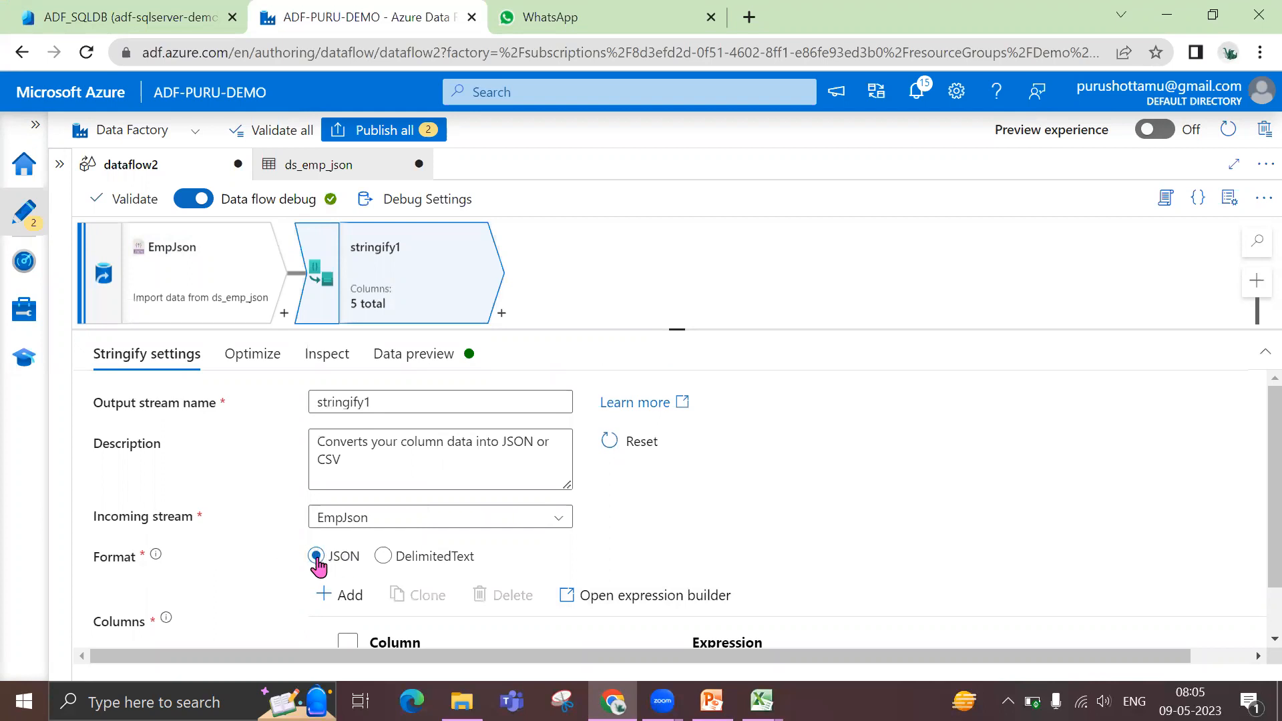
drag(676, 328, 691, 275)
scroll(840, 527, down, 1)
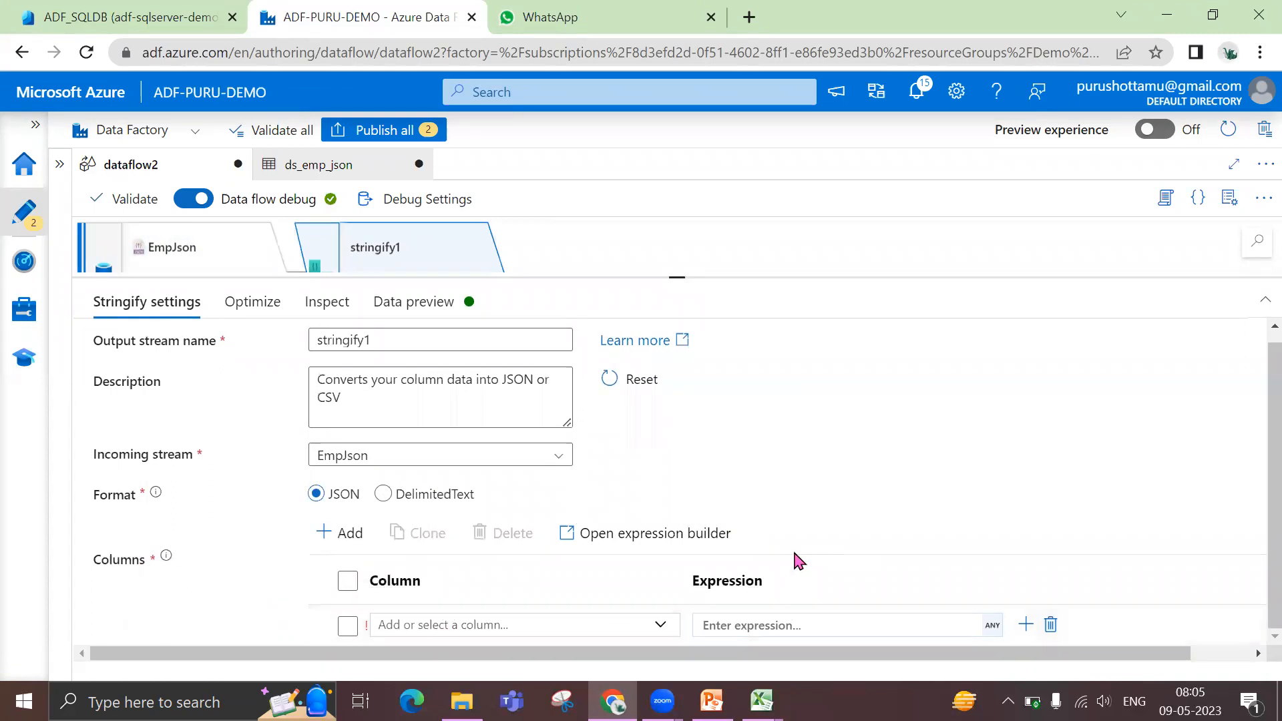
Check the Stringify description in PowerPoint, enter Address as the stringify column name in Data Factory and open its expression builder
click(499, 626)
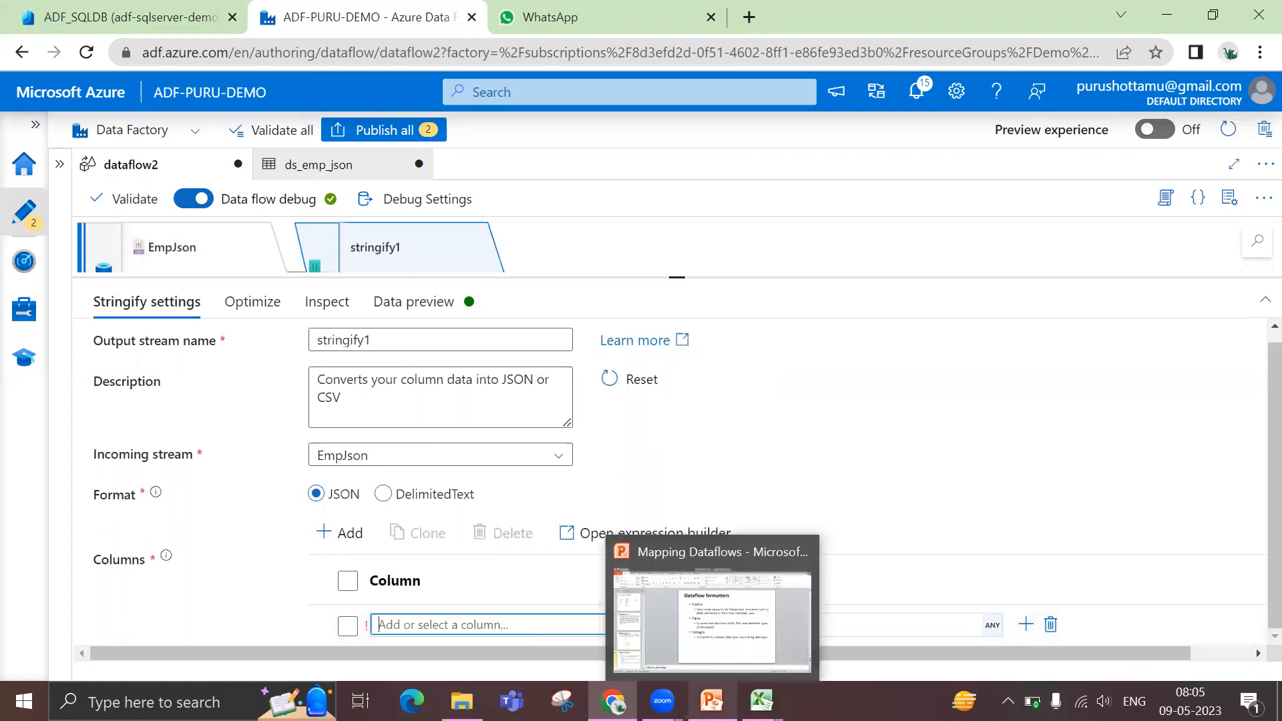
click(712, 701)
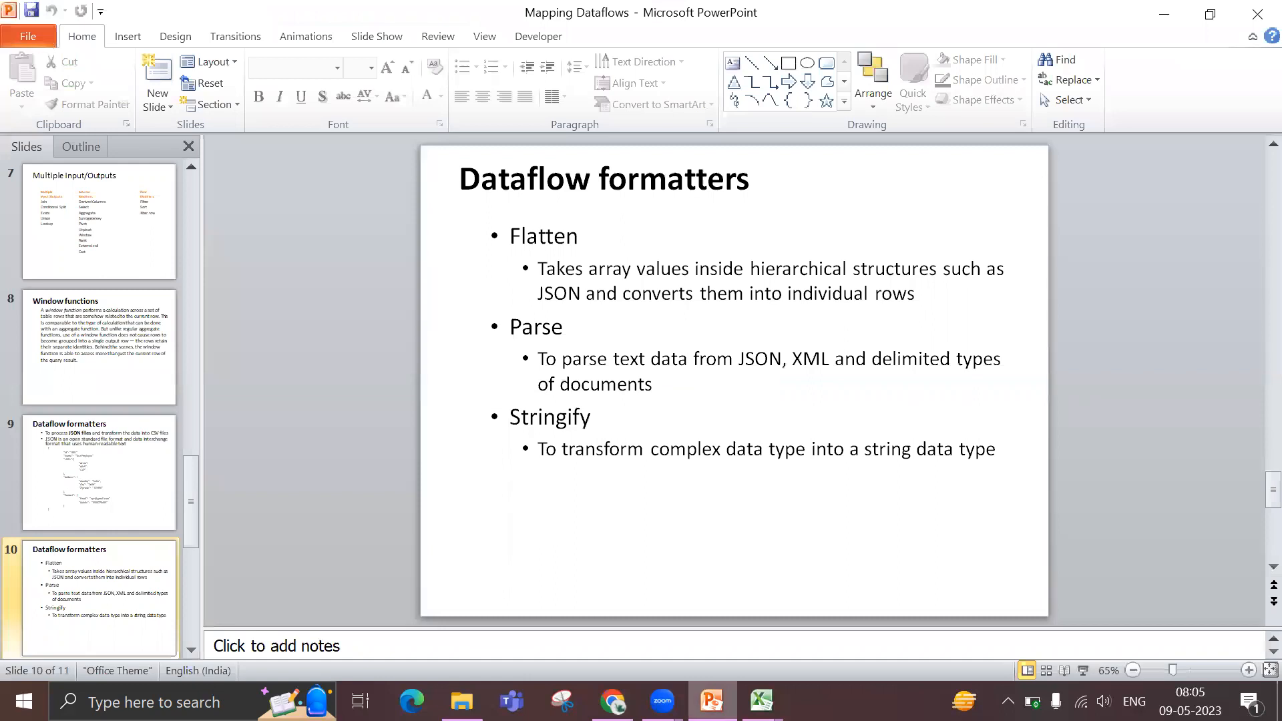
click(613, 701)
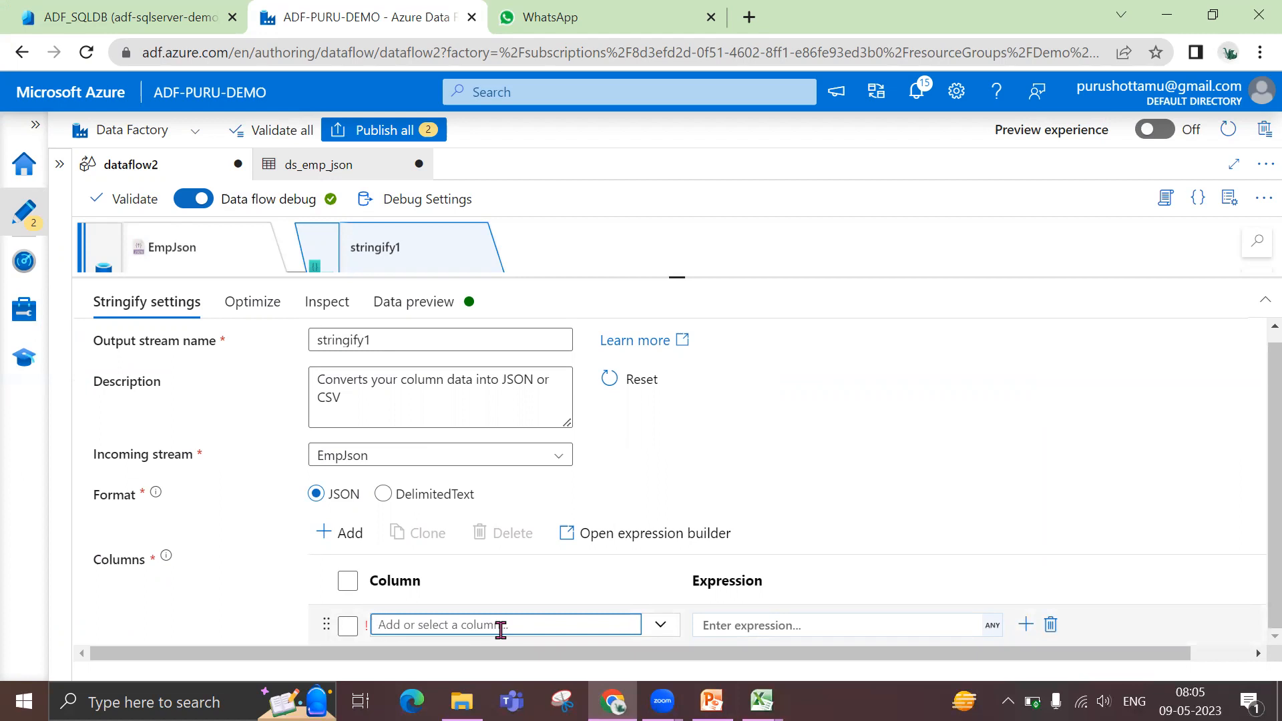
text(Address)
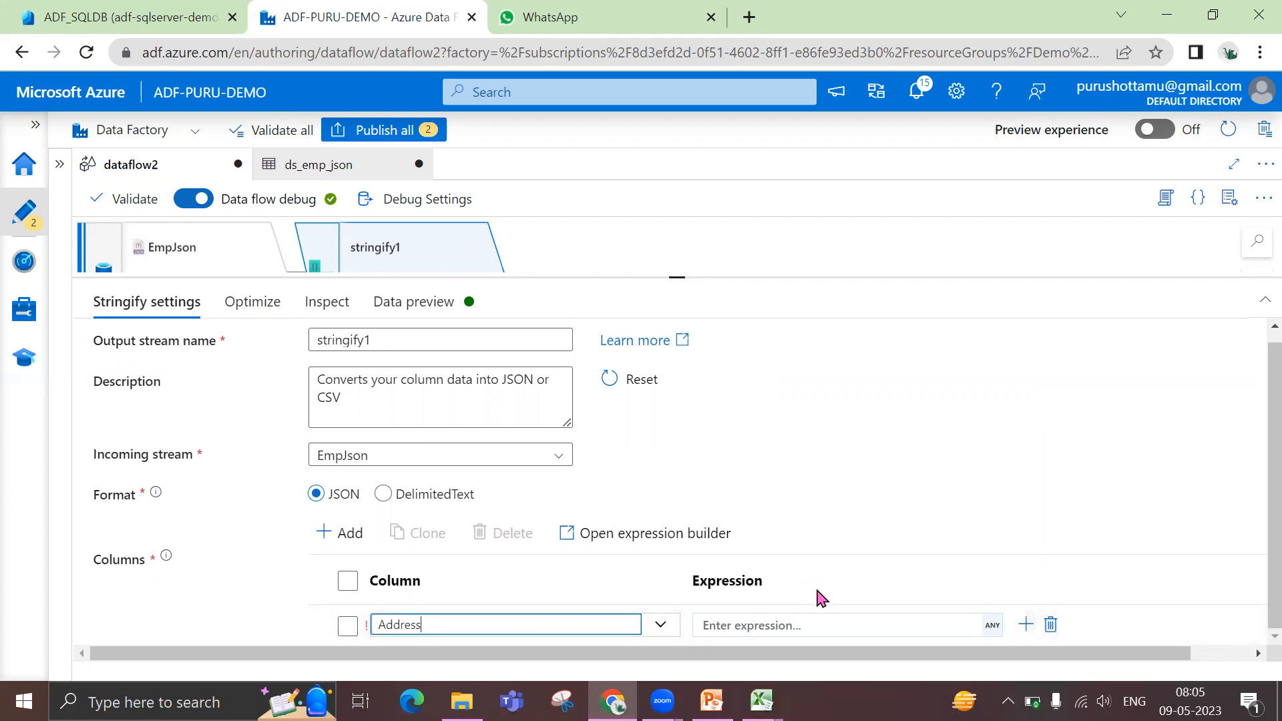
click(828, 622)
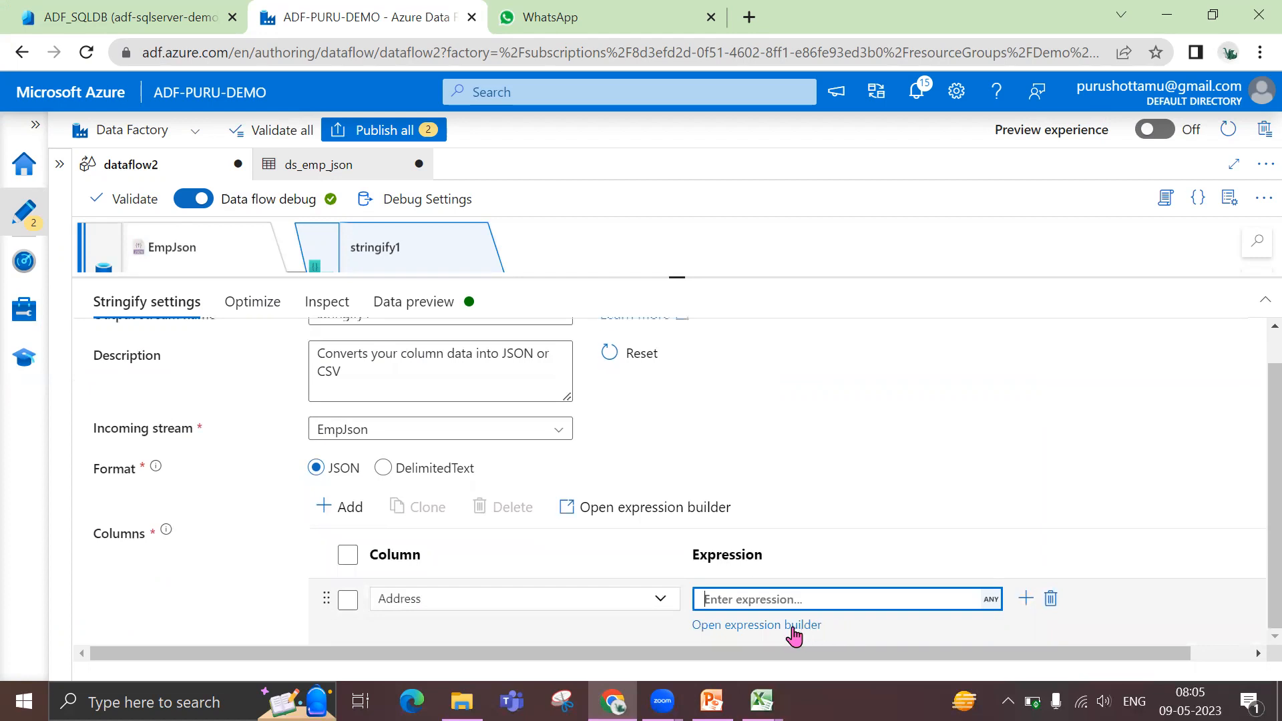
click(793, 629)
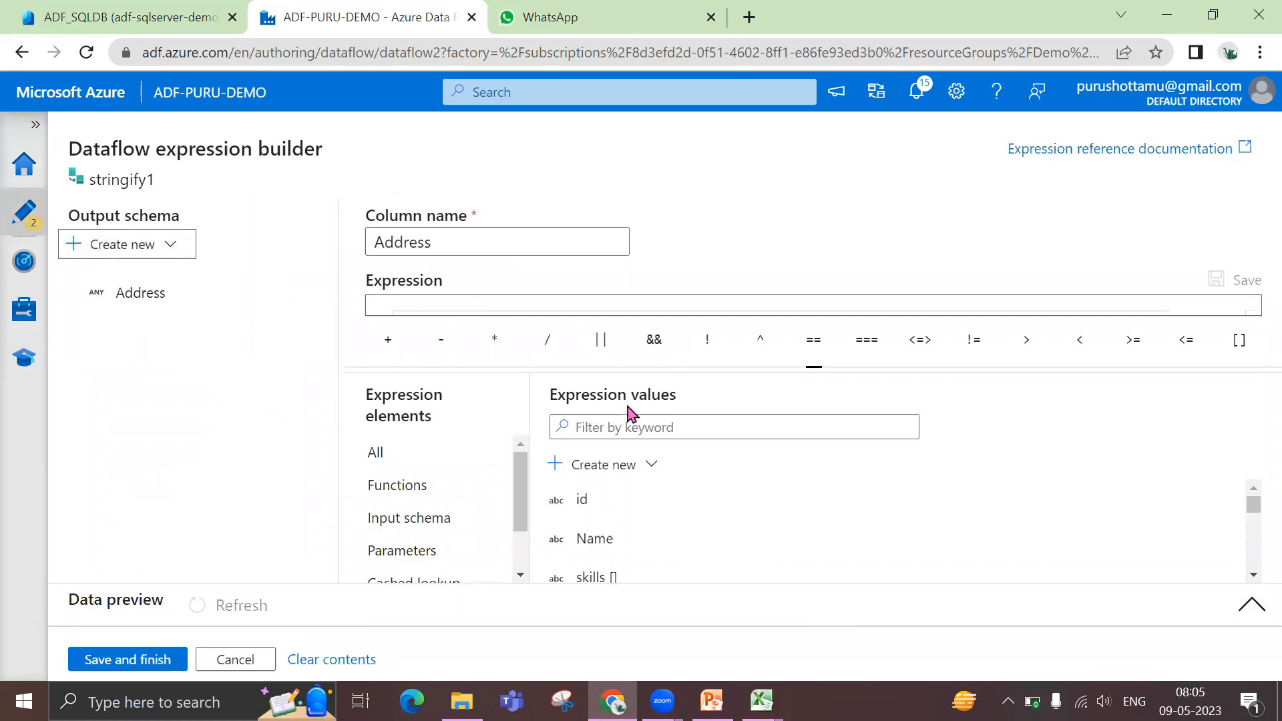
Review the Address and Contact fields of the input schema and insert Contact as the column's expression
drag(811, 366, 814, 408)
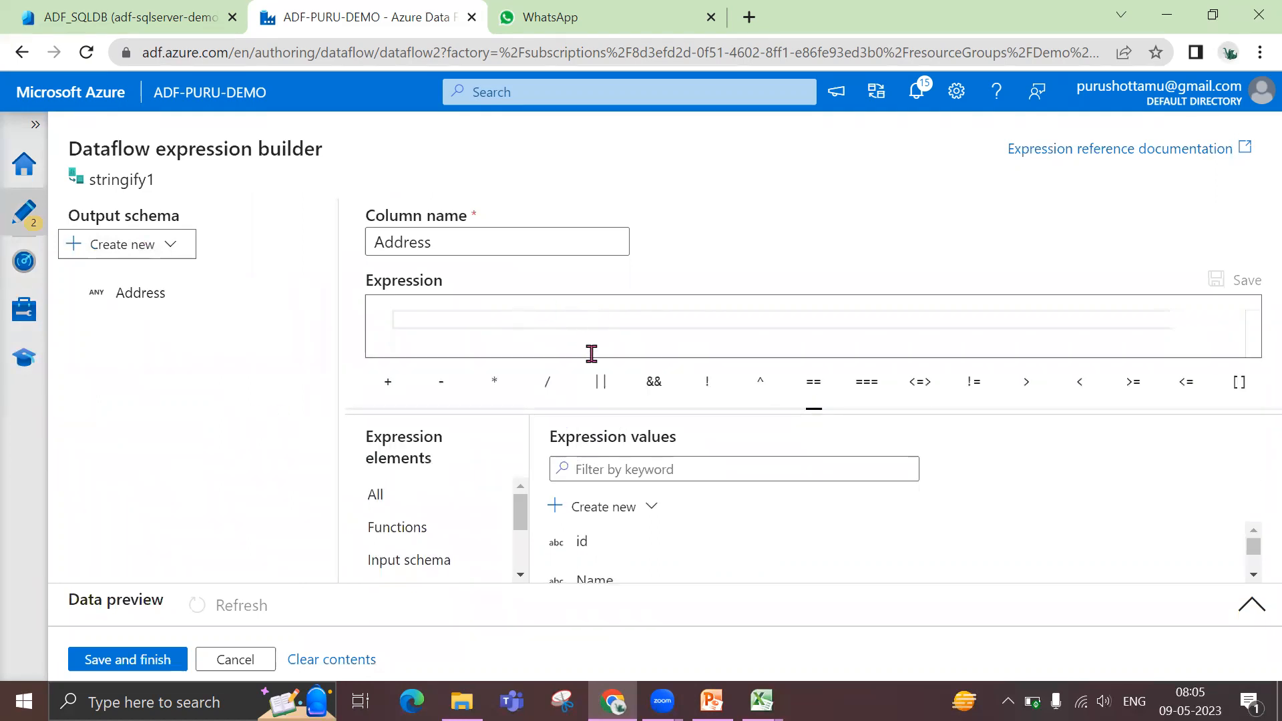
scroll(735, 536, down, 3)
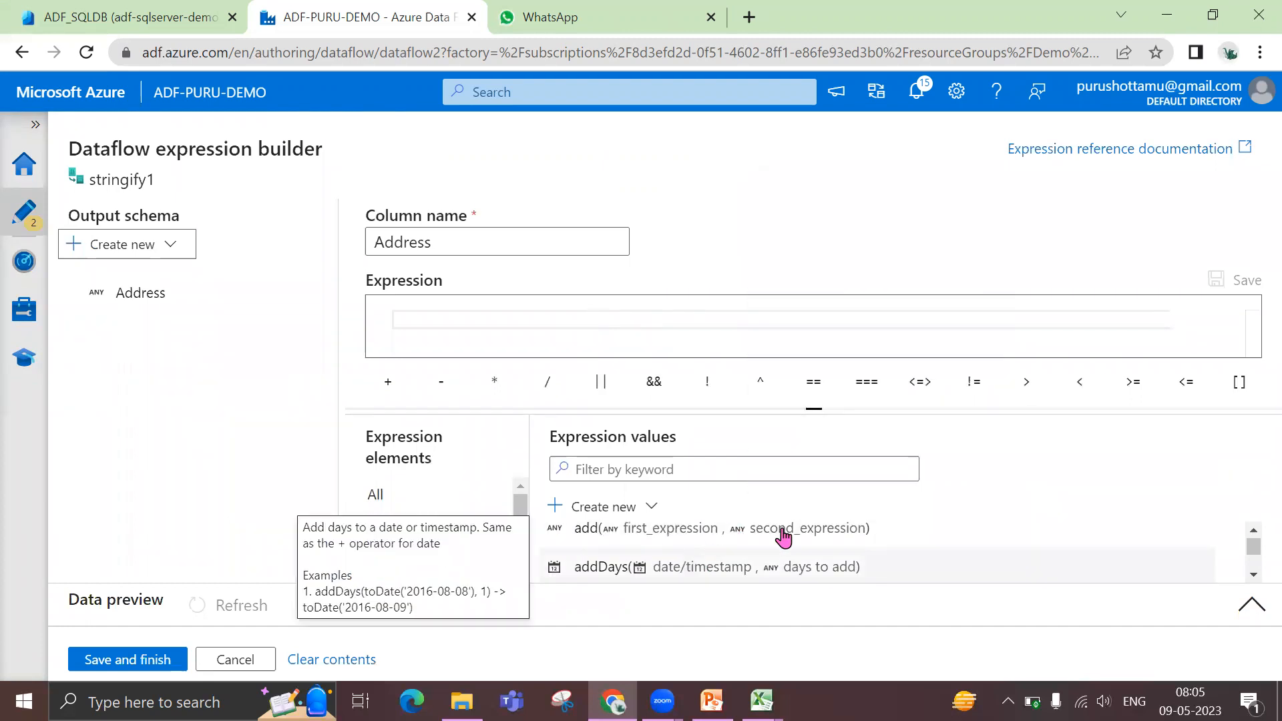
click(418, 562)
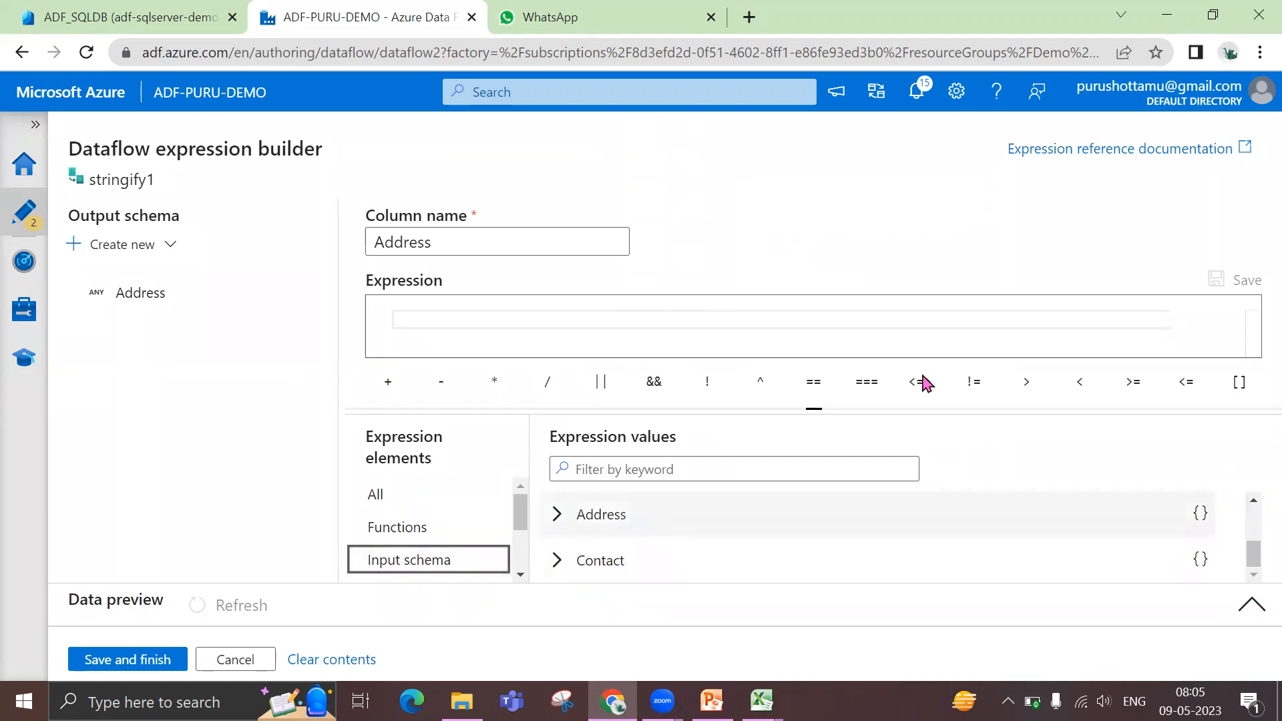
drag(814, 404, 815, 354)
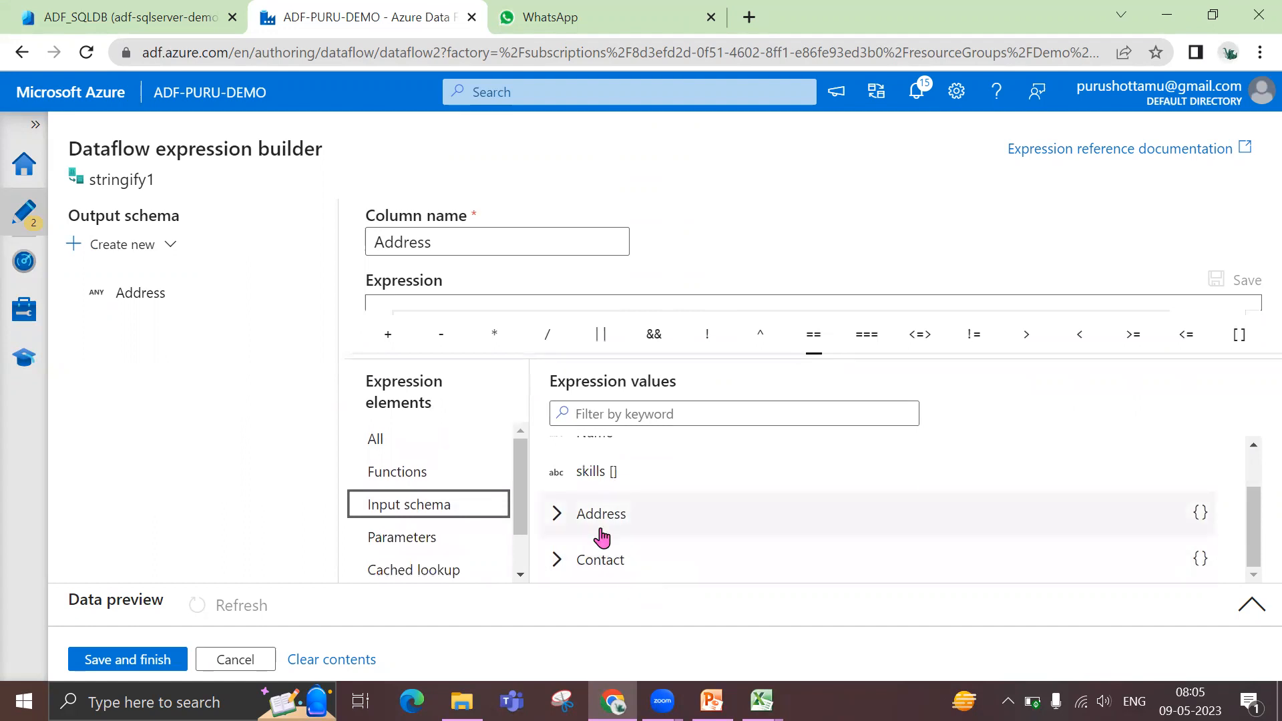
click(556, 516)
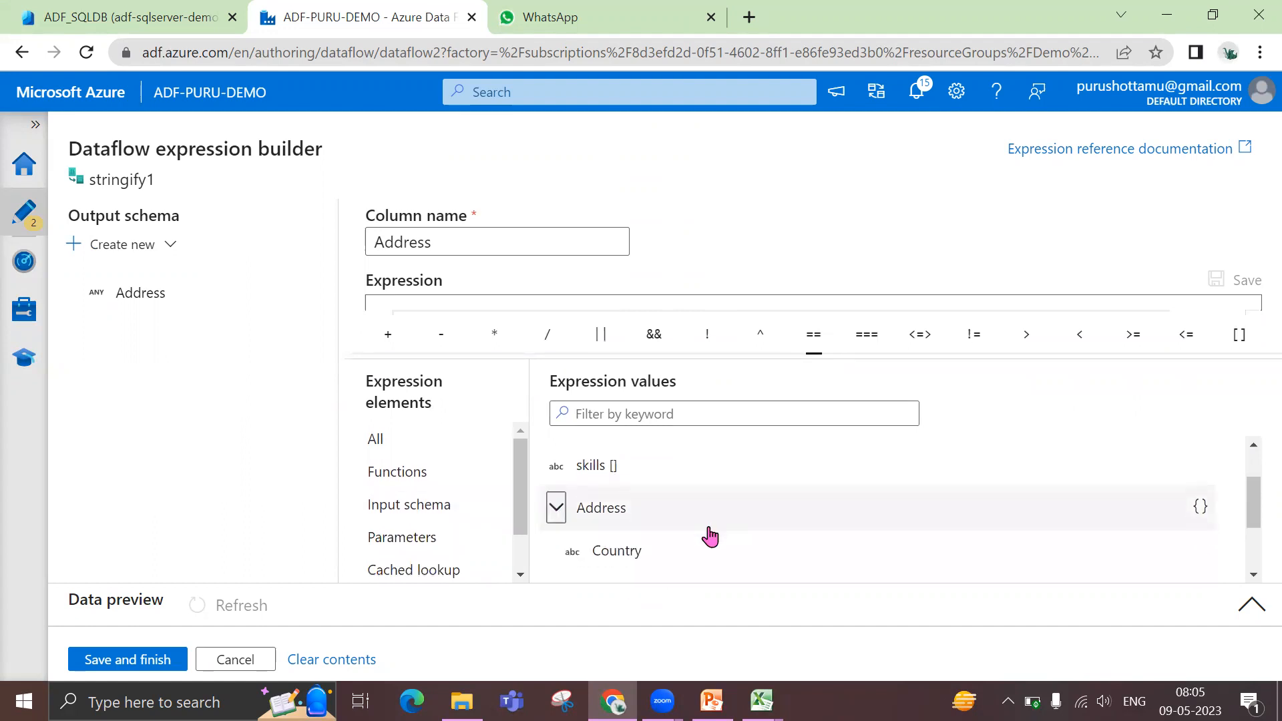
scroll(661, 494, down, 2)
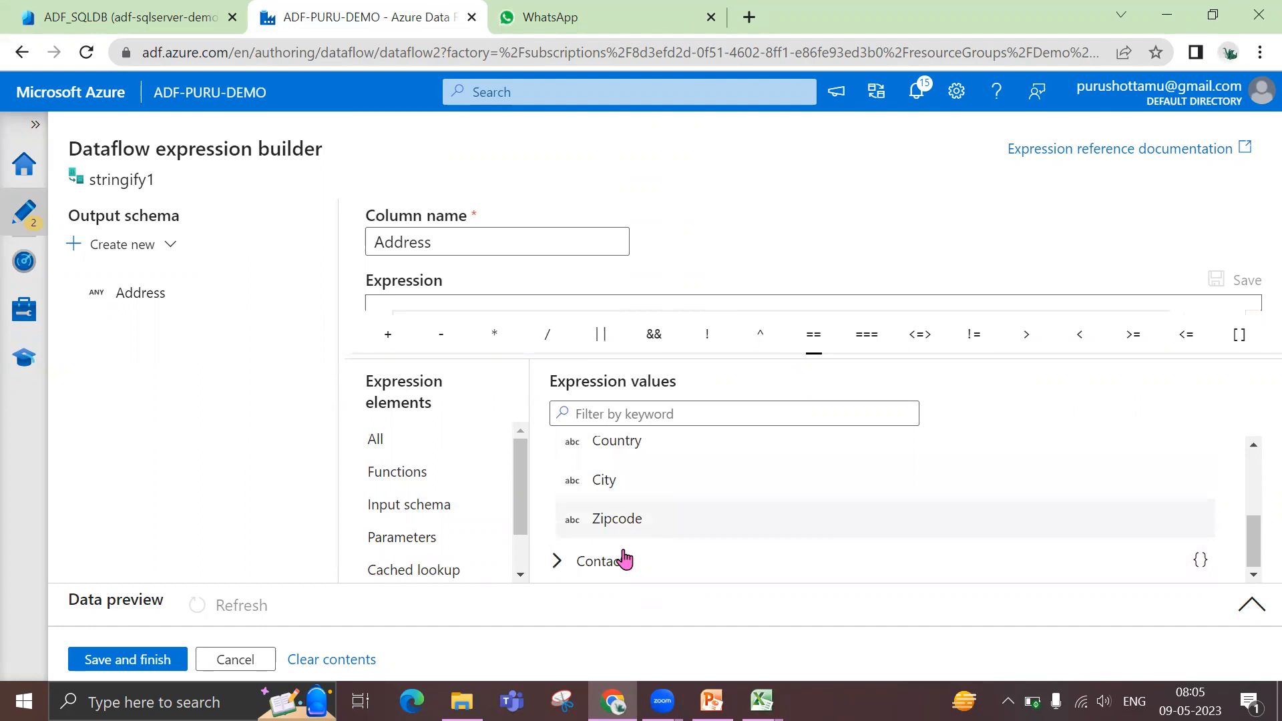
click(557, 561)
scroll(728, 567, down, 1)
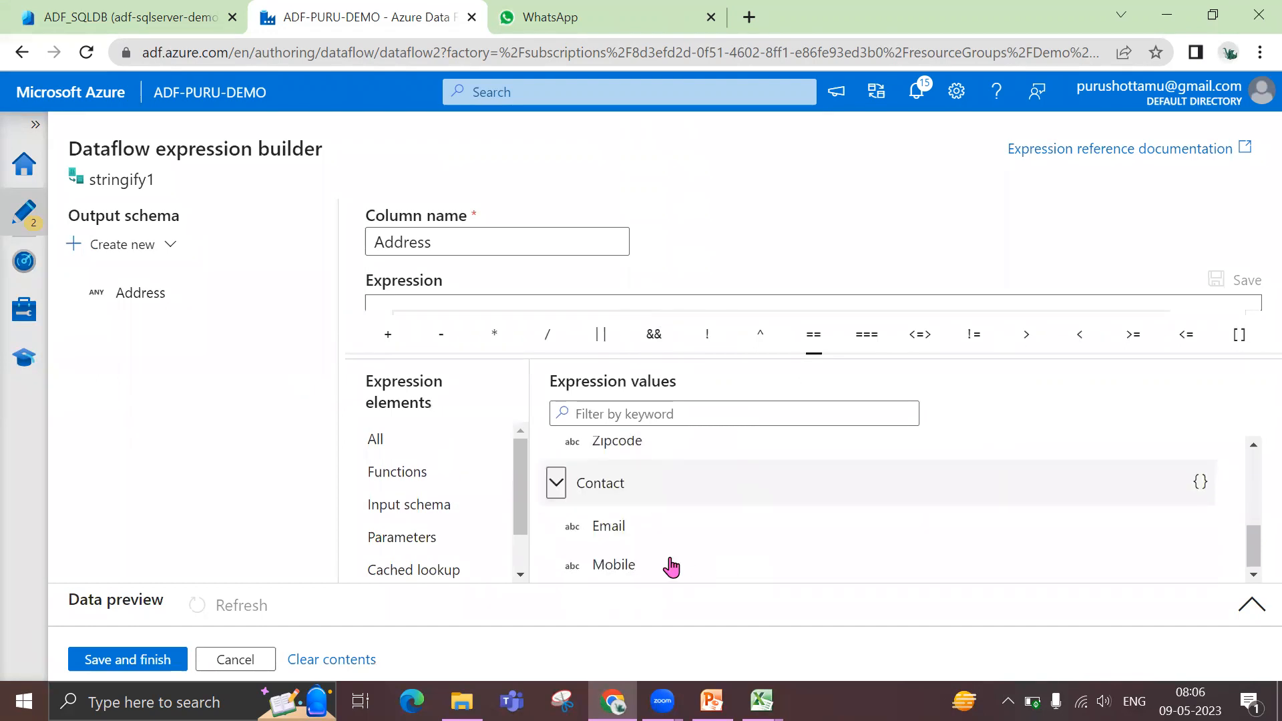
click(560, 486)
click(612, 564)
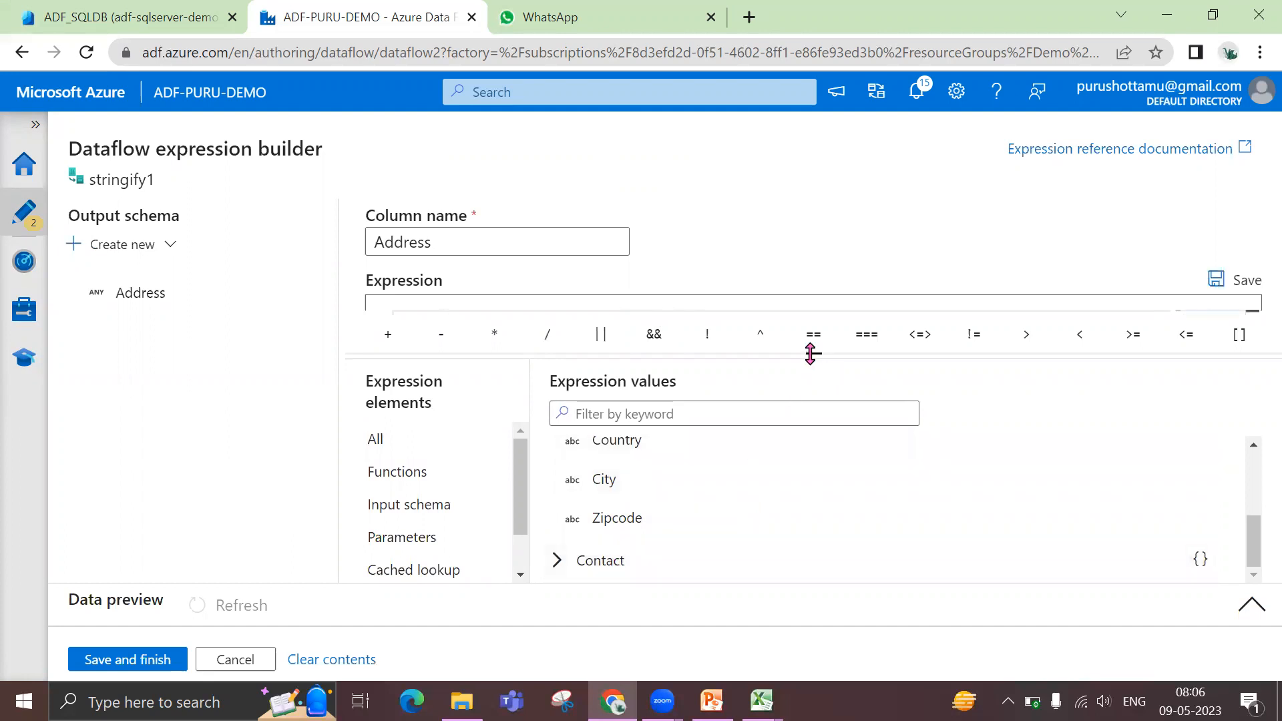
Rename the stringify column to Contact and save the finished expression
drag(811, 354, 810, 392)
drag(490, 242, 367, 250)
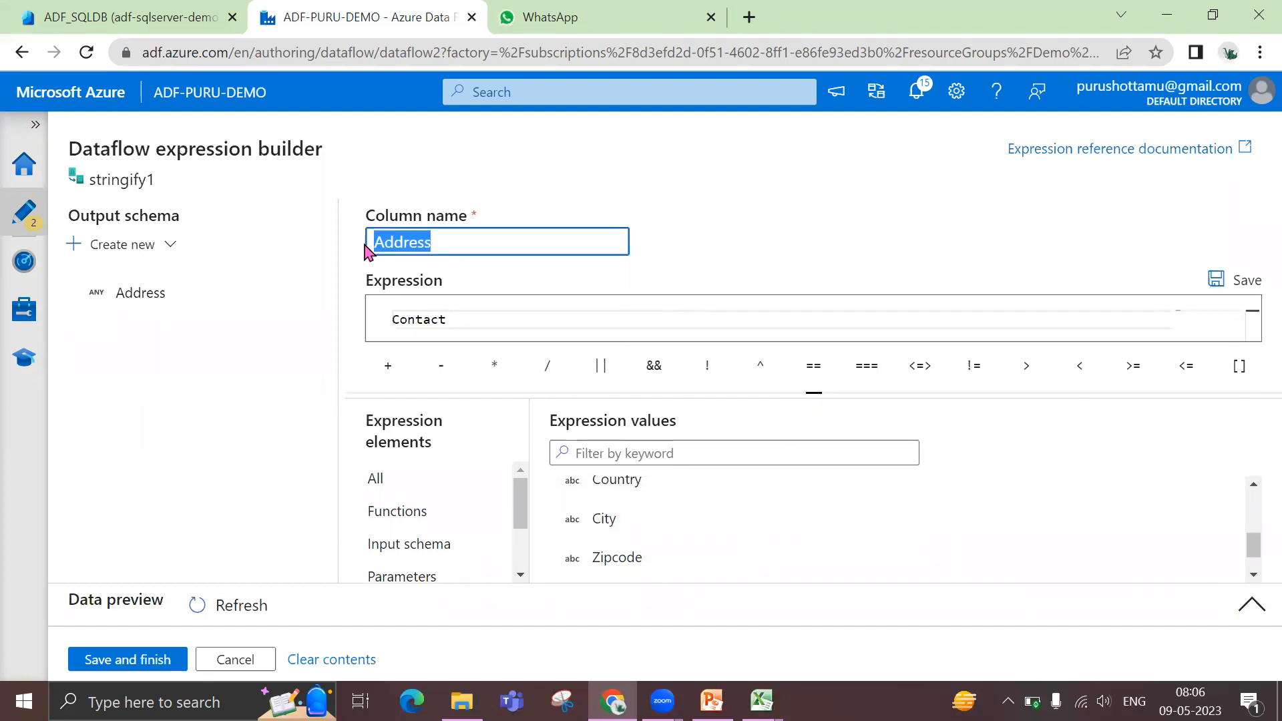
text(c)
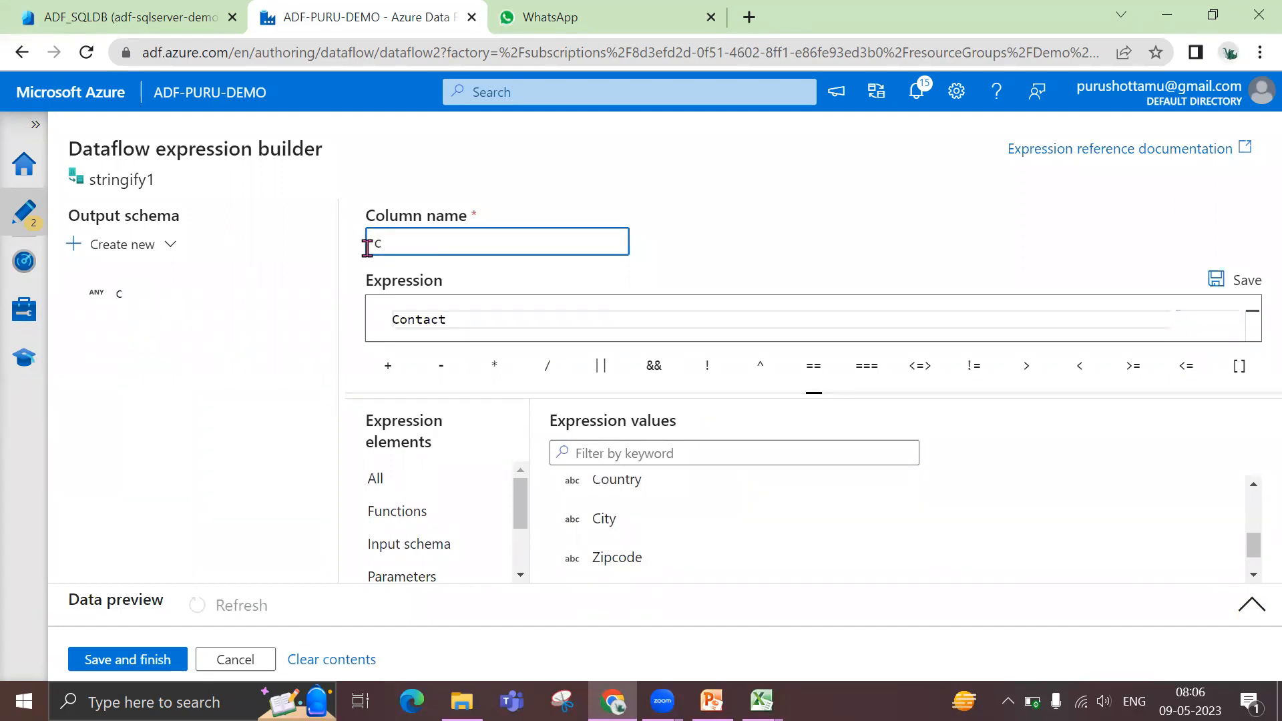
key(BackSpace)
text(Contact)
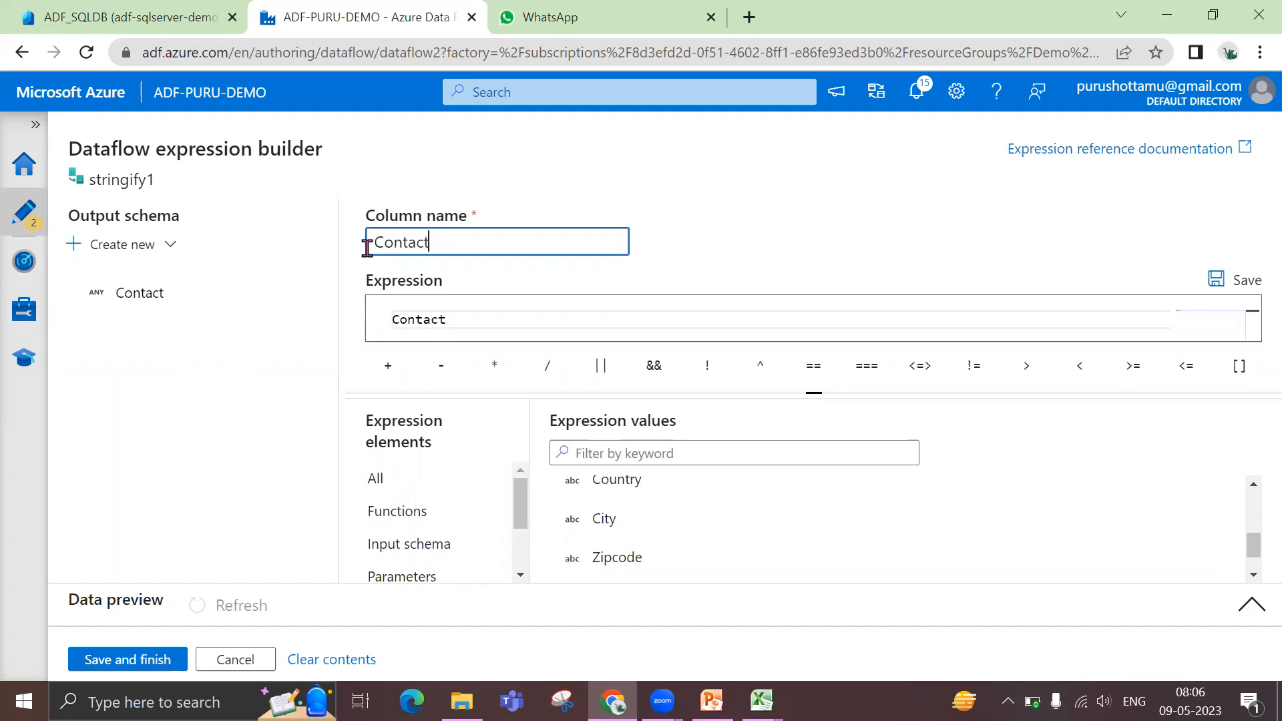
click(127, 669)
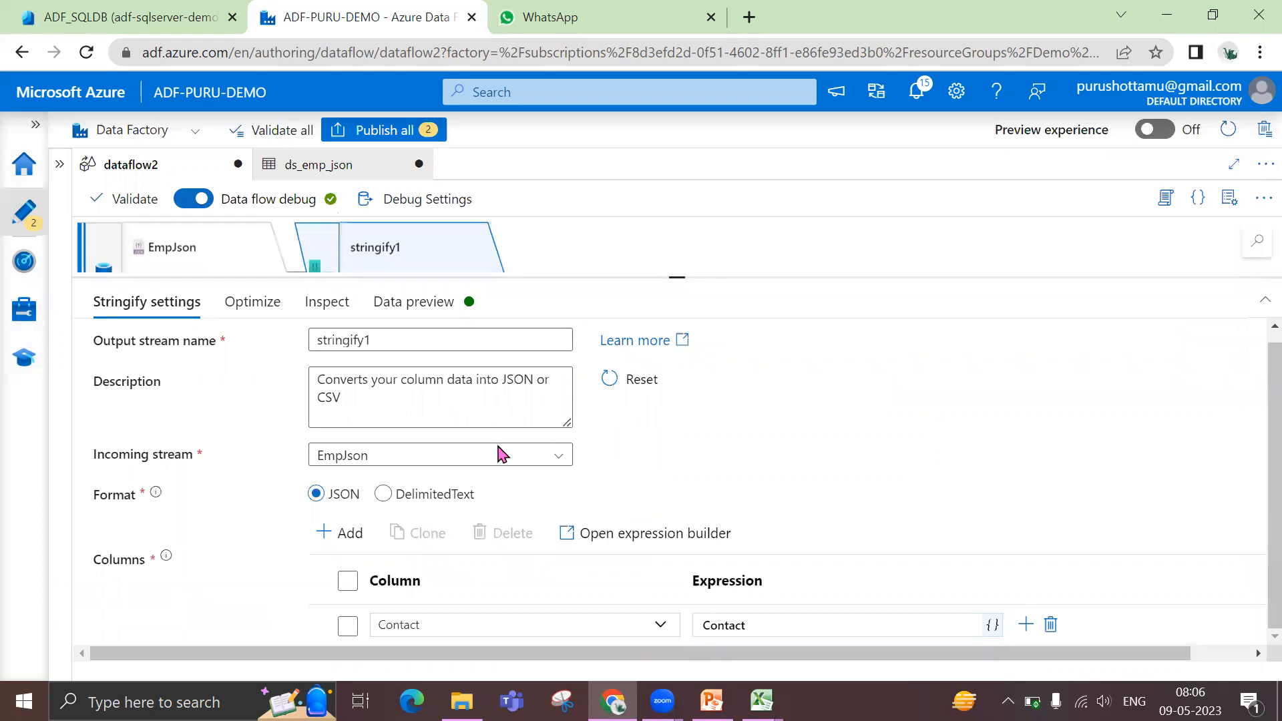
Refresh the stringify1 data preview and compare its Address and Contact columns with the sample JSON on slide 9 in PowerPoint
click(418, 304)
click(162, 381)
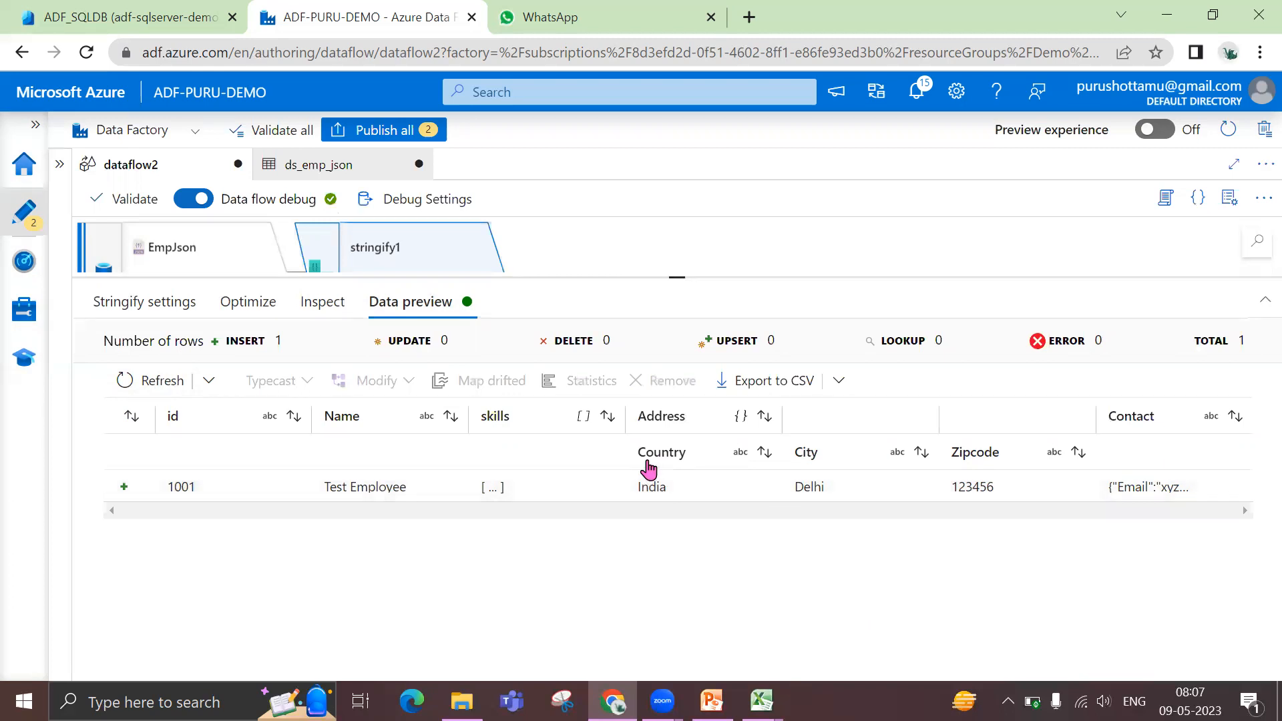
click(761, 701)
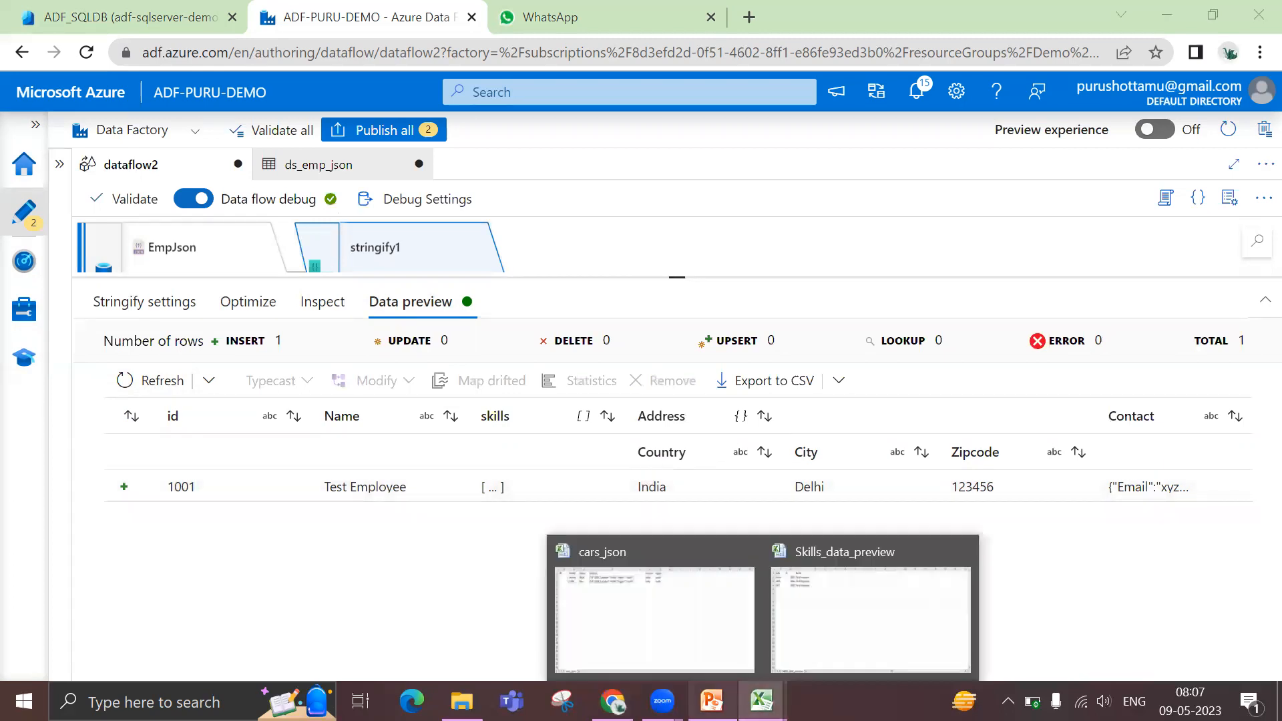
click(711, 701)
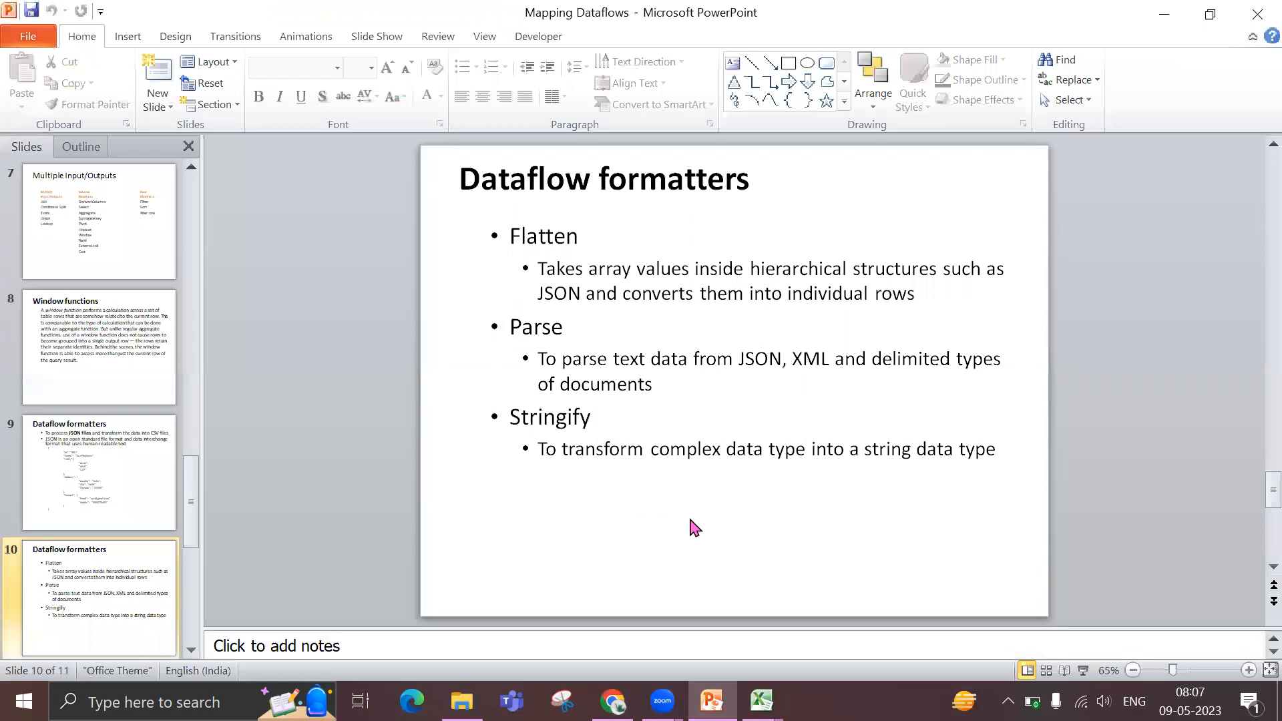
scroll(691, 524, up, 1)
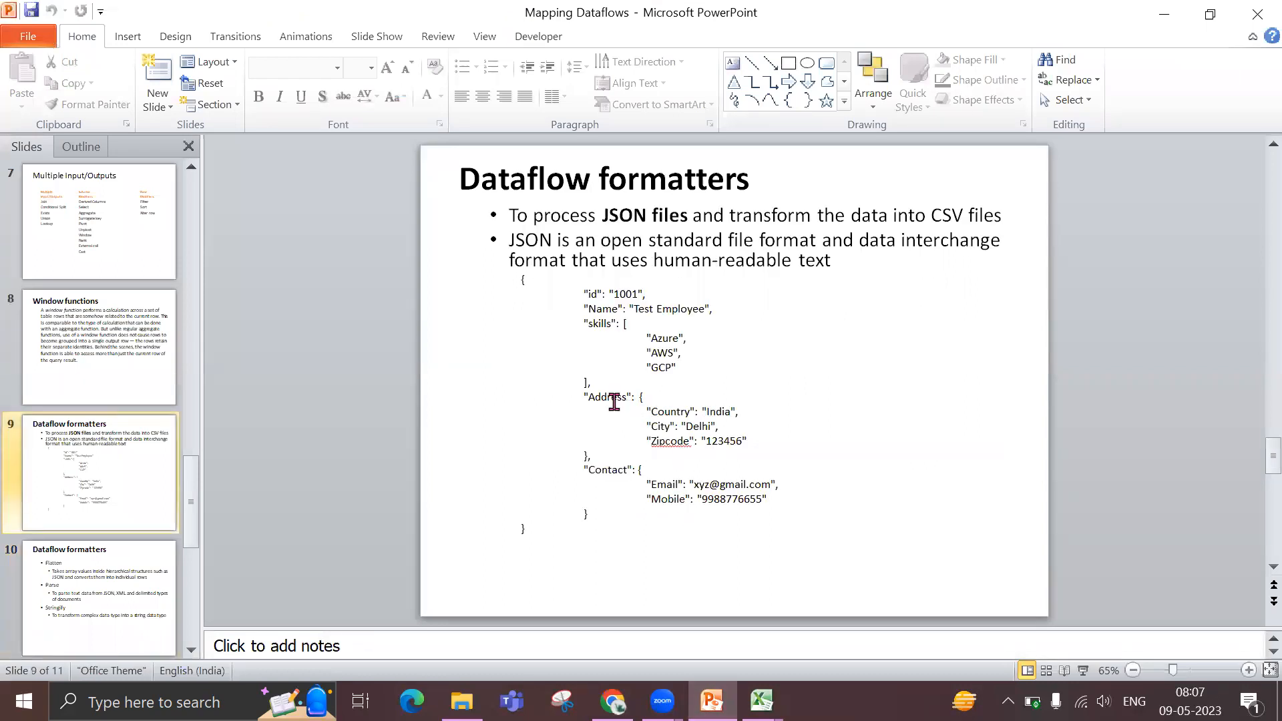
drag(642, 398, 637, 461)
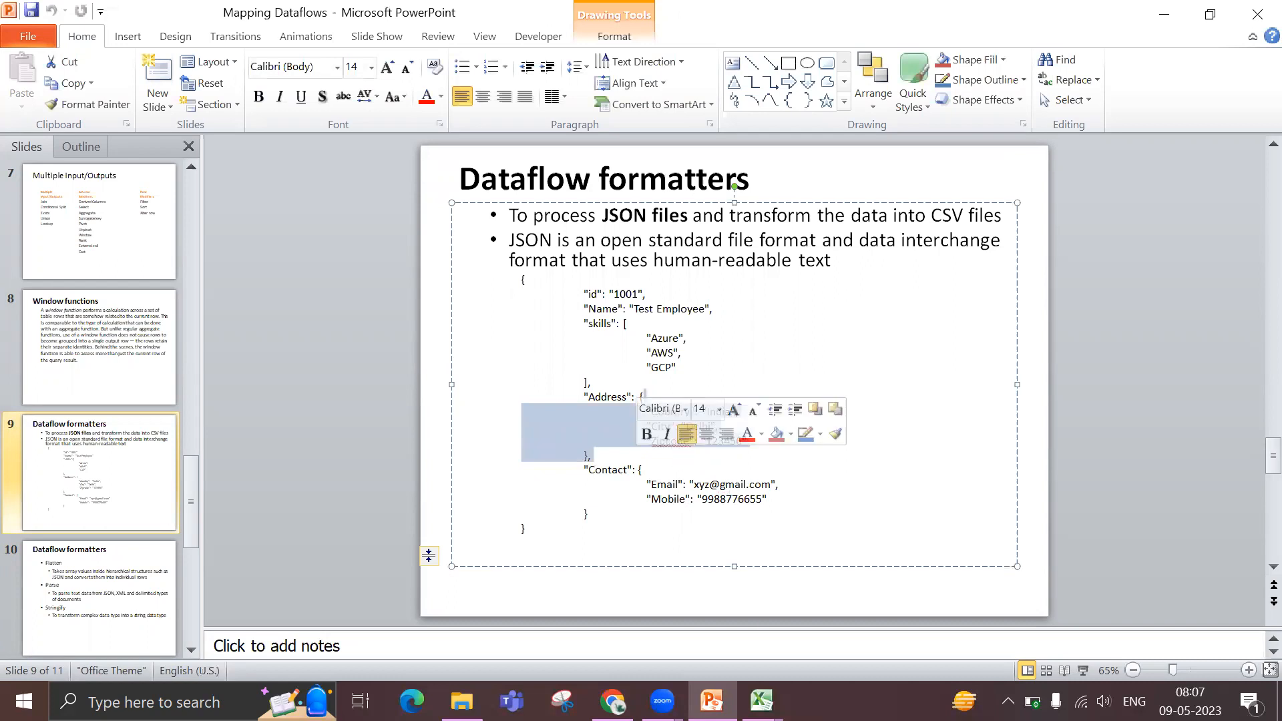
key(alt+Tab)
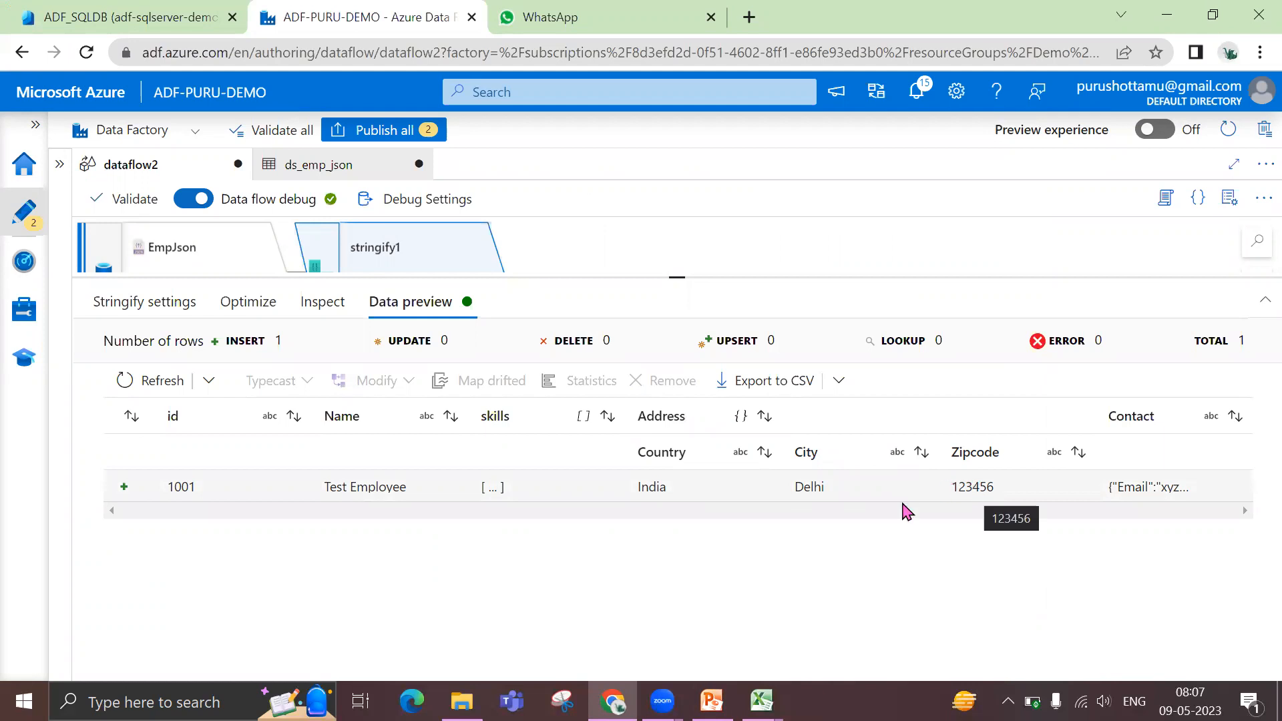
key(alt+Tab)
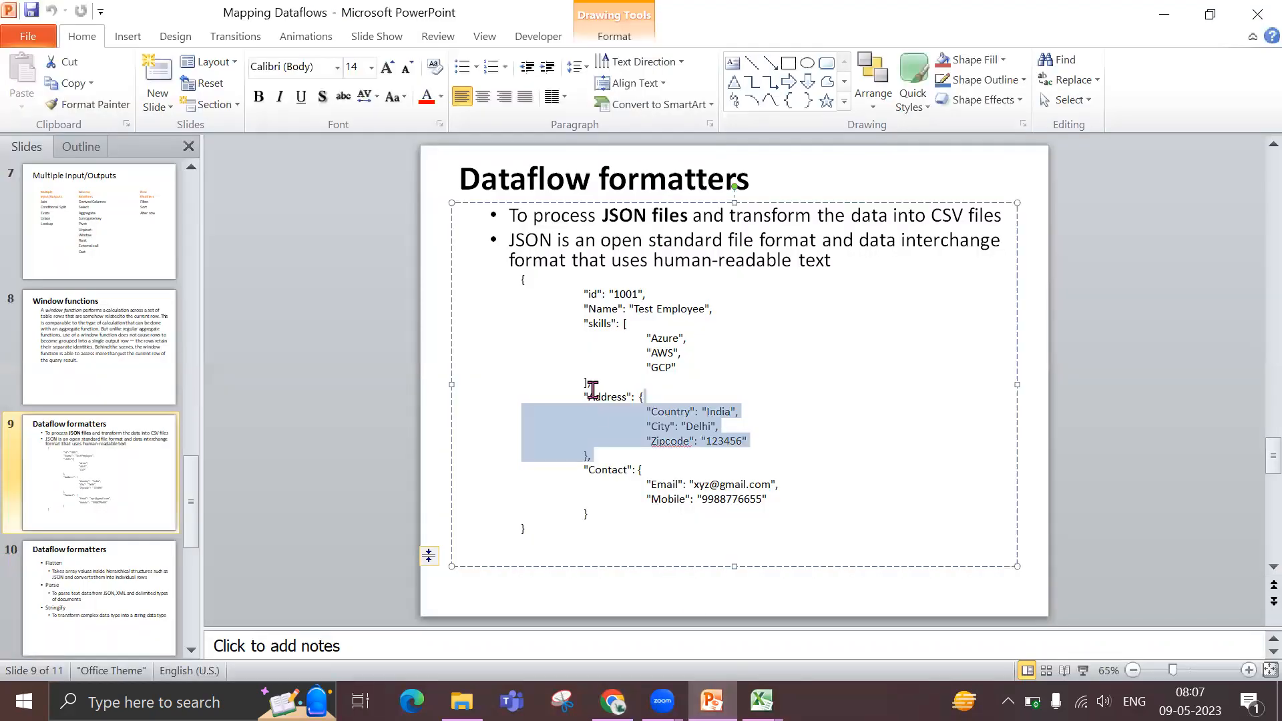
Highlight the id and Name lines, the skills array and the Address object in the sample JSON to examine their structure
click(432, 409)
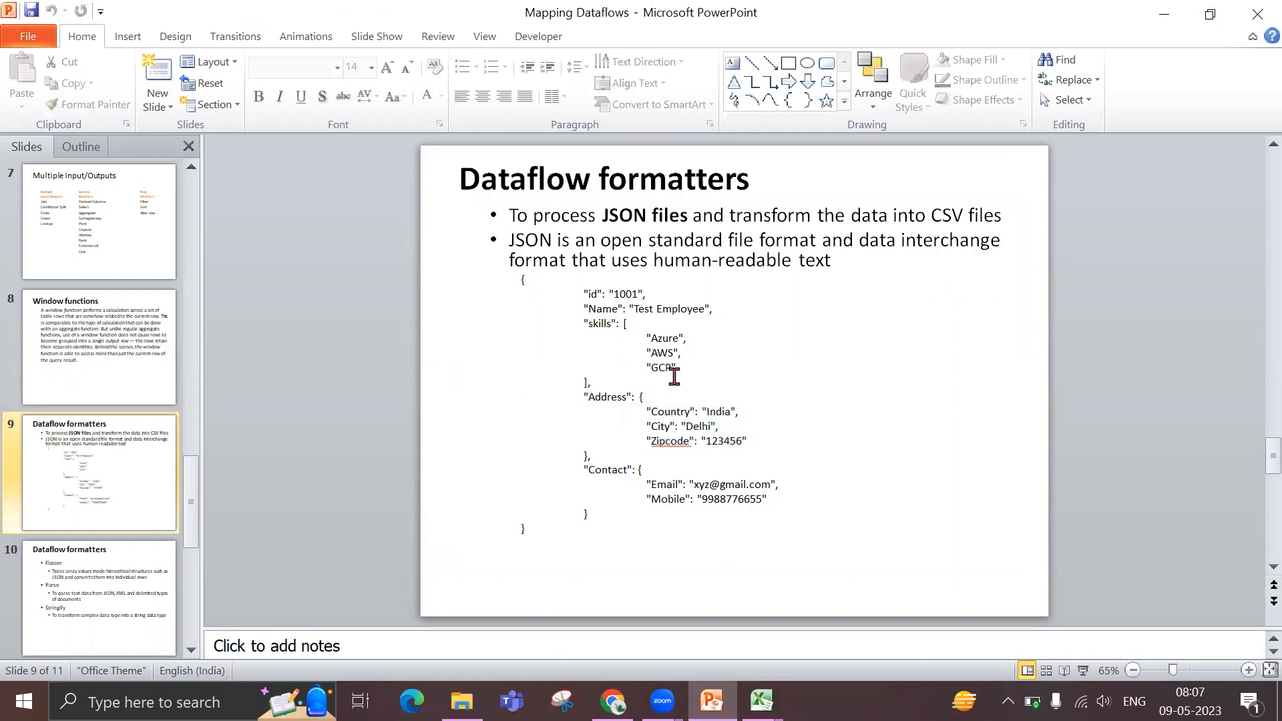
drag(588, 294, 721, 312)
drag(587, 327, 718, 374)
drag(588, 397, 628, 456)
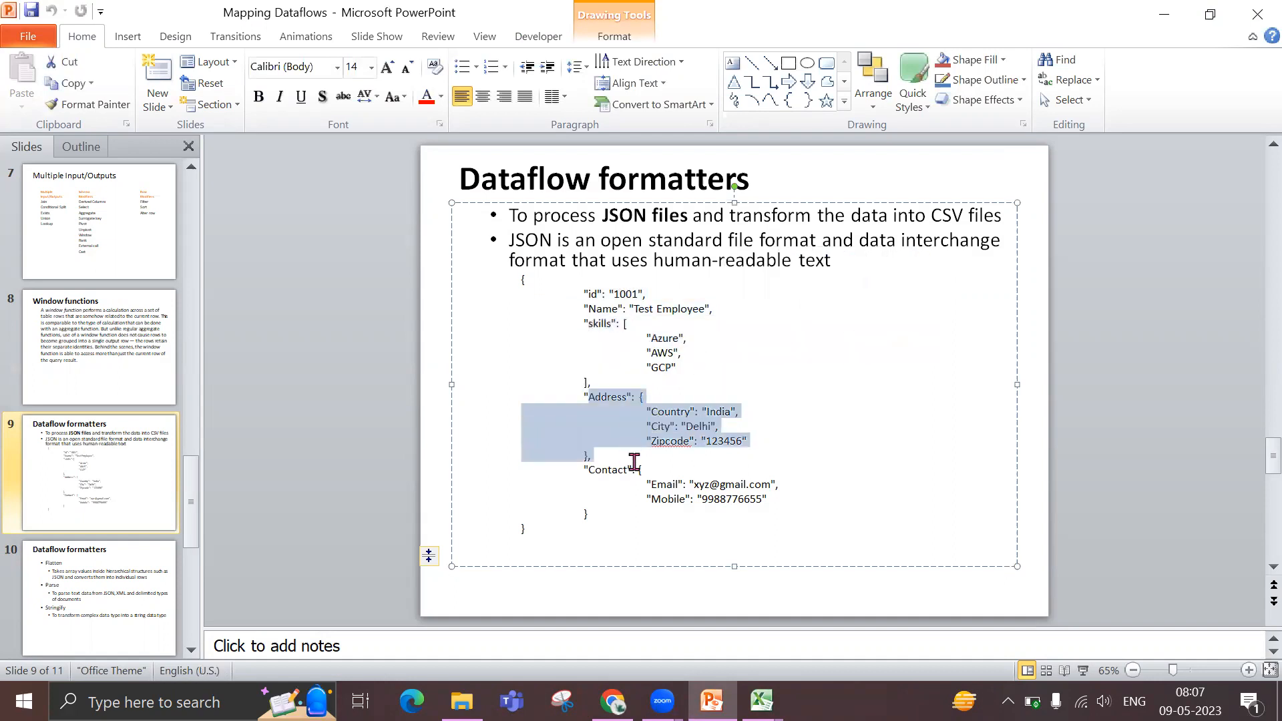
click(598, 441)
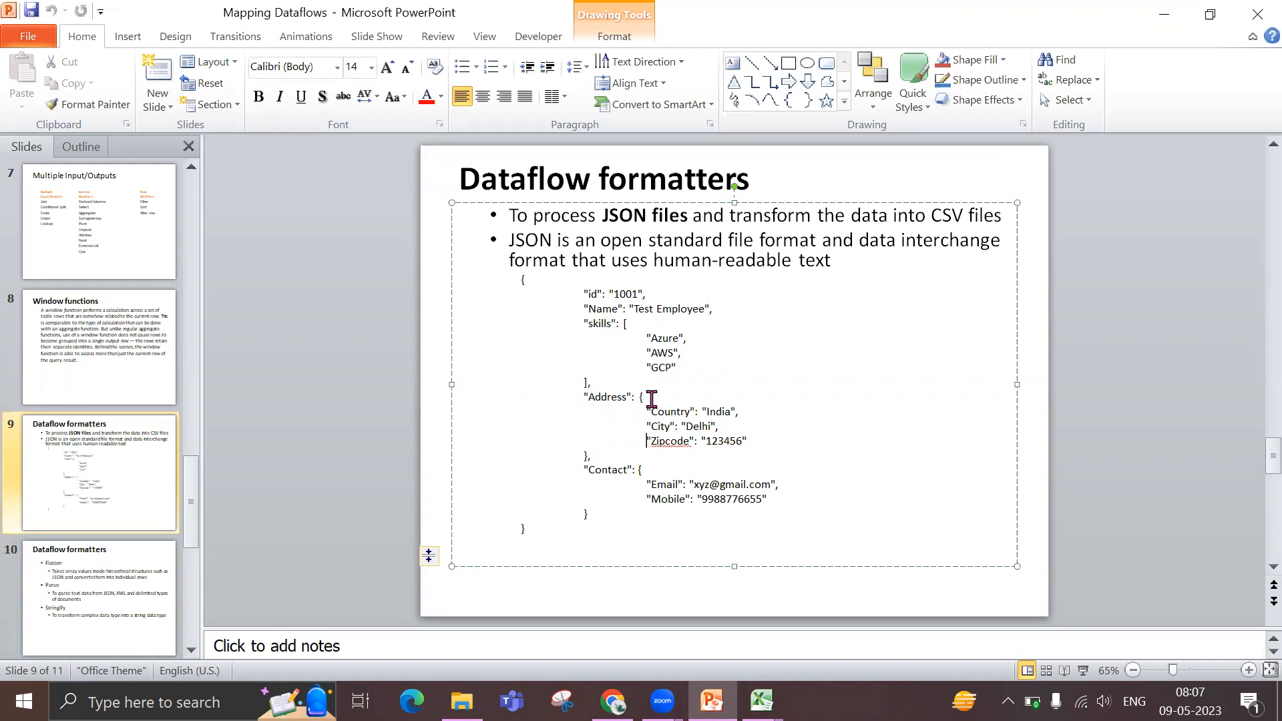
click(643, 397)
drag(585, 397, 600, 458)
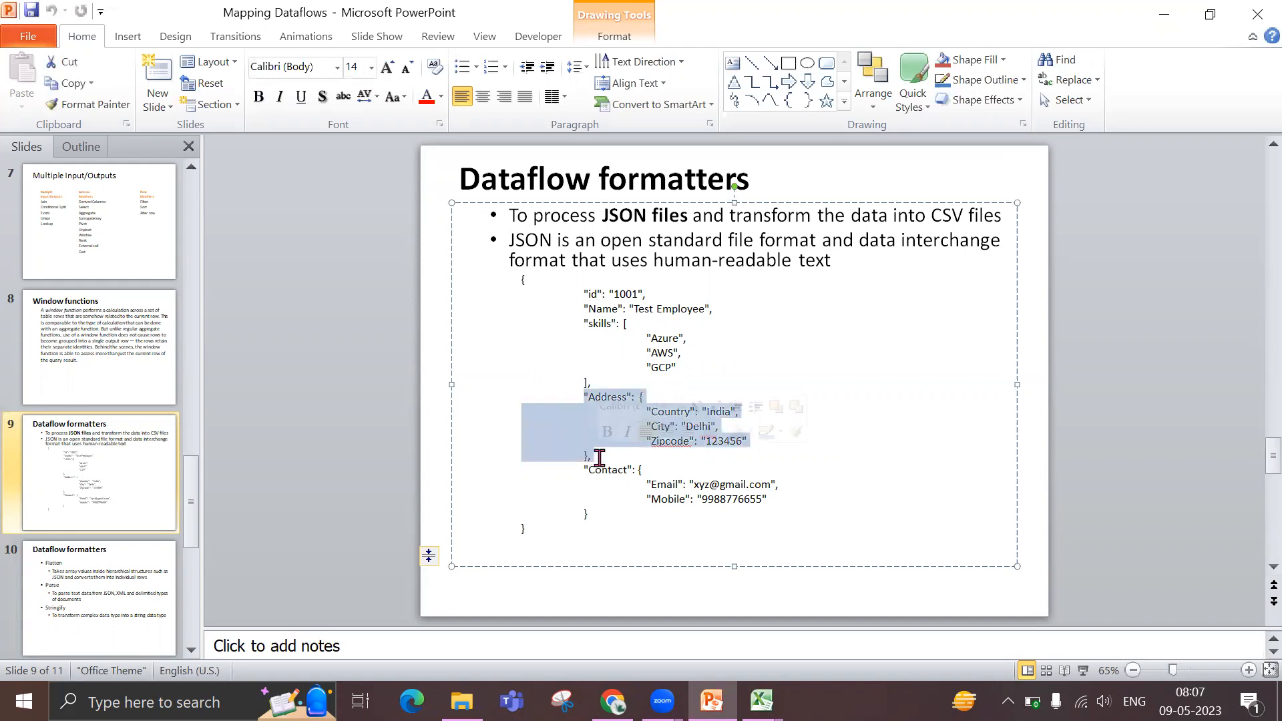
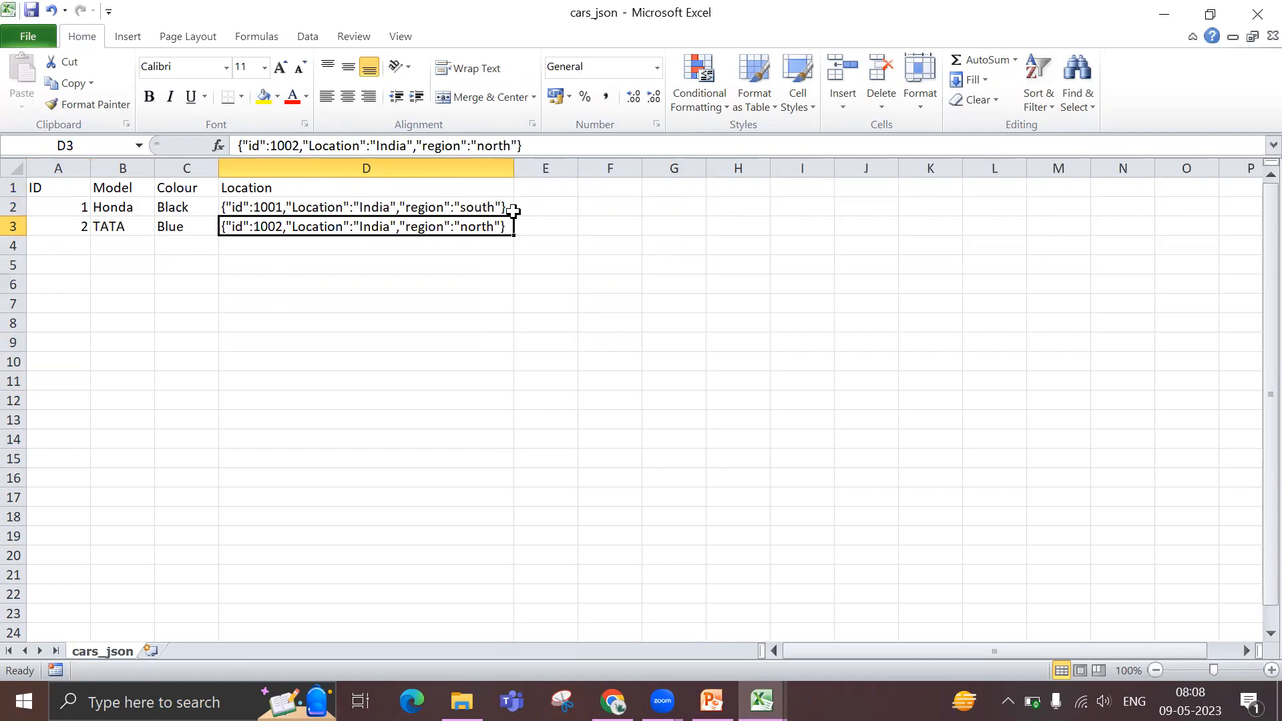
Examine the JSON strings in the Location column for the Honda and TATA rows of the cars_json worksheet
click(561, 210)
click(631, 208)
click(694, 208)
click(761, 211)
click(804, 214)
drag(408, 207, 402, 229)
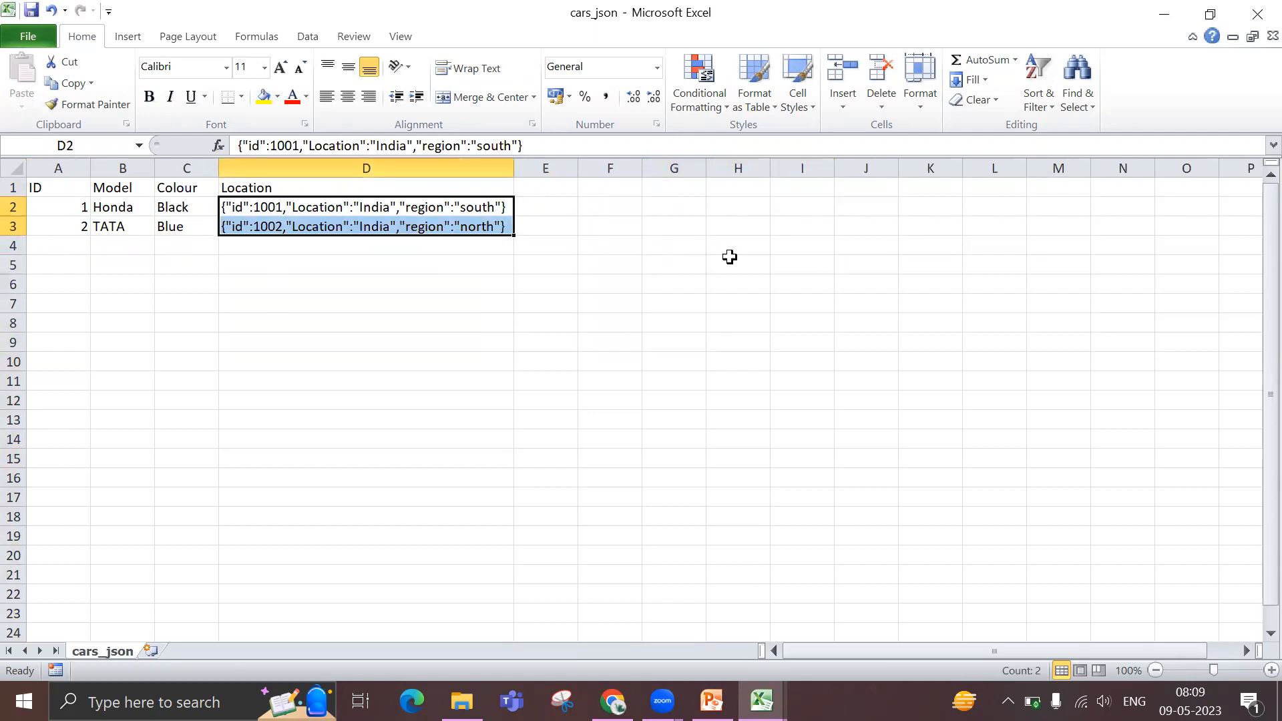
click(739, 381)
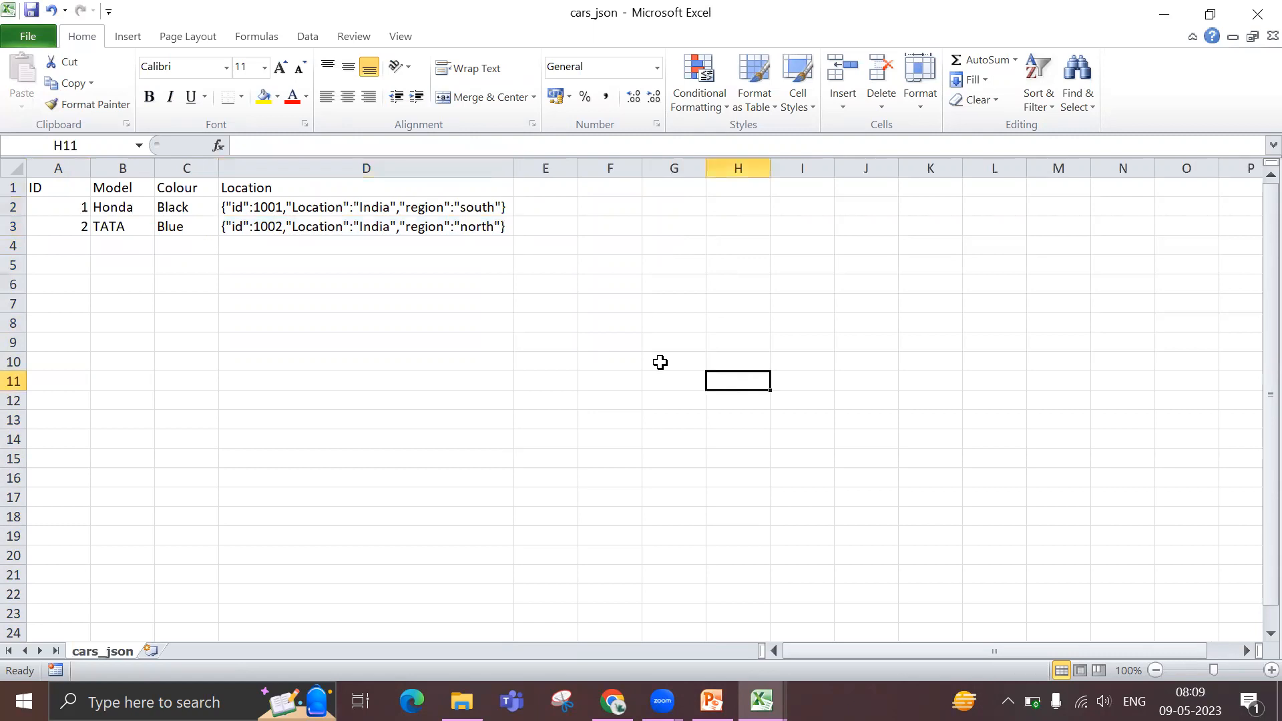
click(294, 225)
click(290, 211)
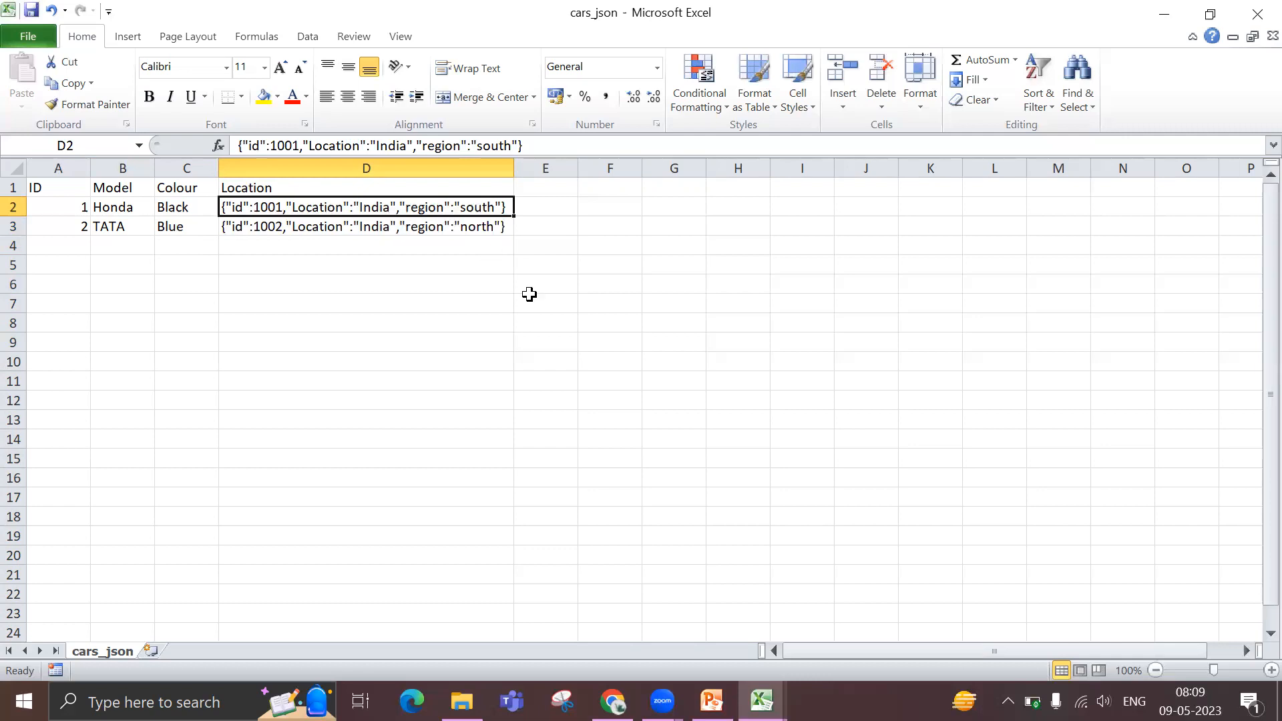
click(679, 334)
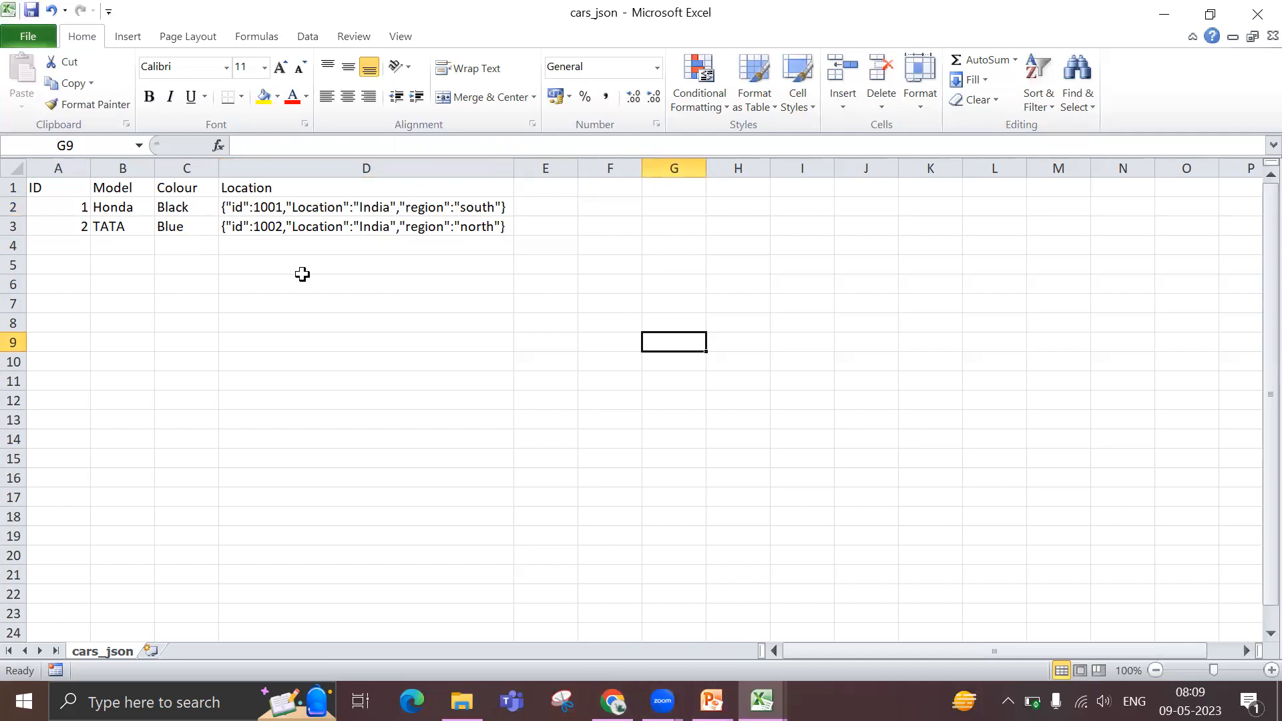
Switch back to Azure Data Factory in Chrome and delete the stringify1 transformation from dataflow2
click(712, 701)
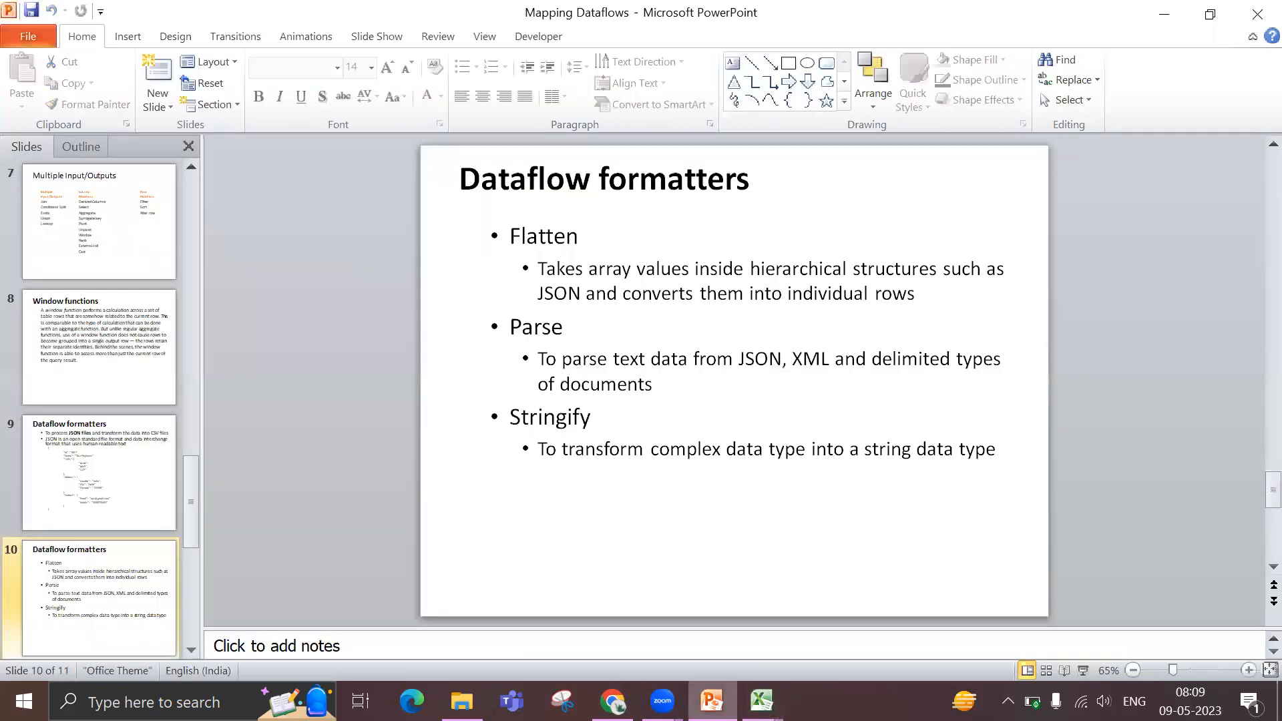
click(628, 700)
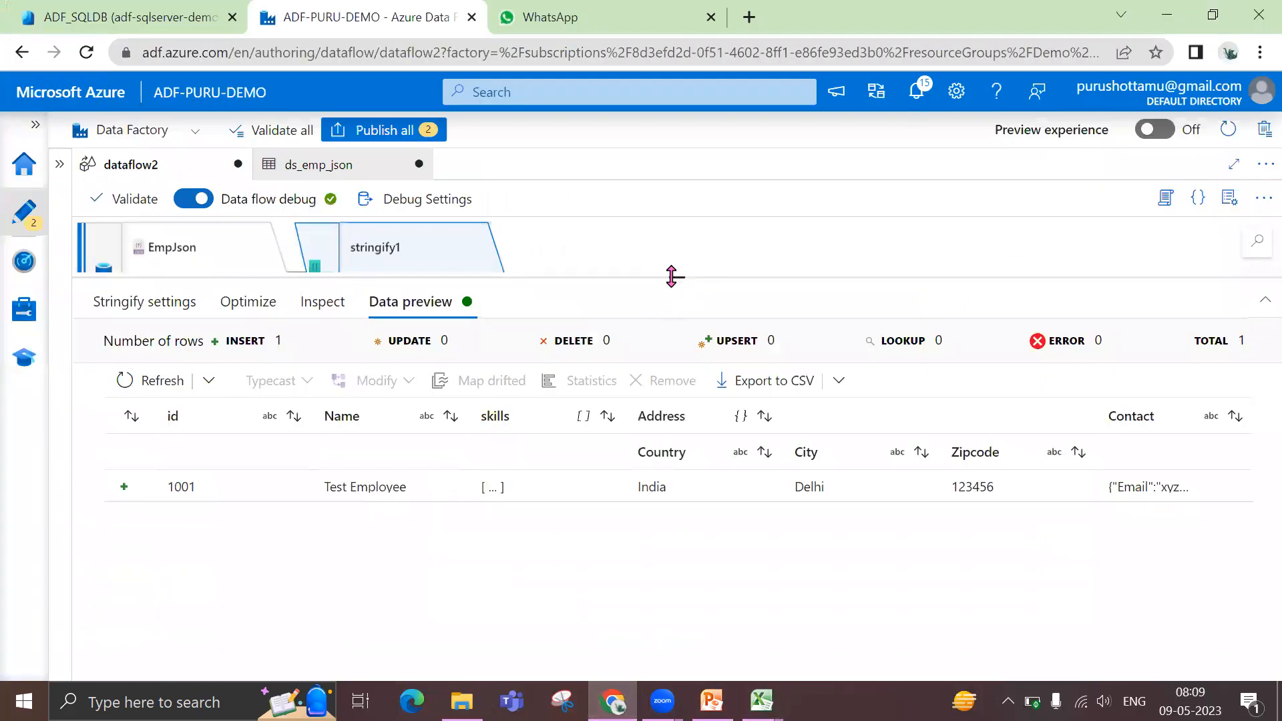
drag(707, 364, 708, 363)
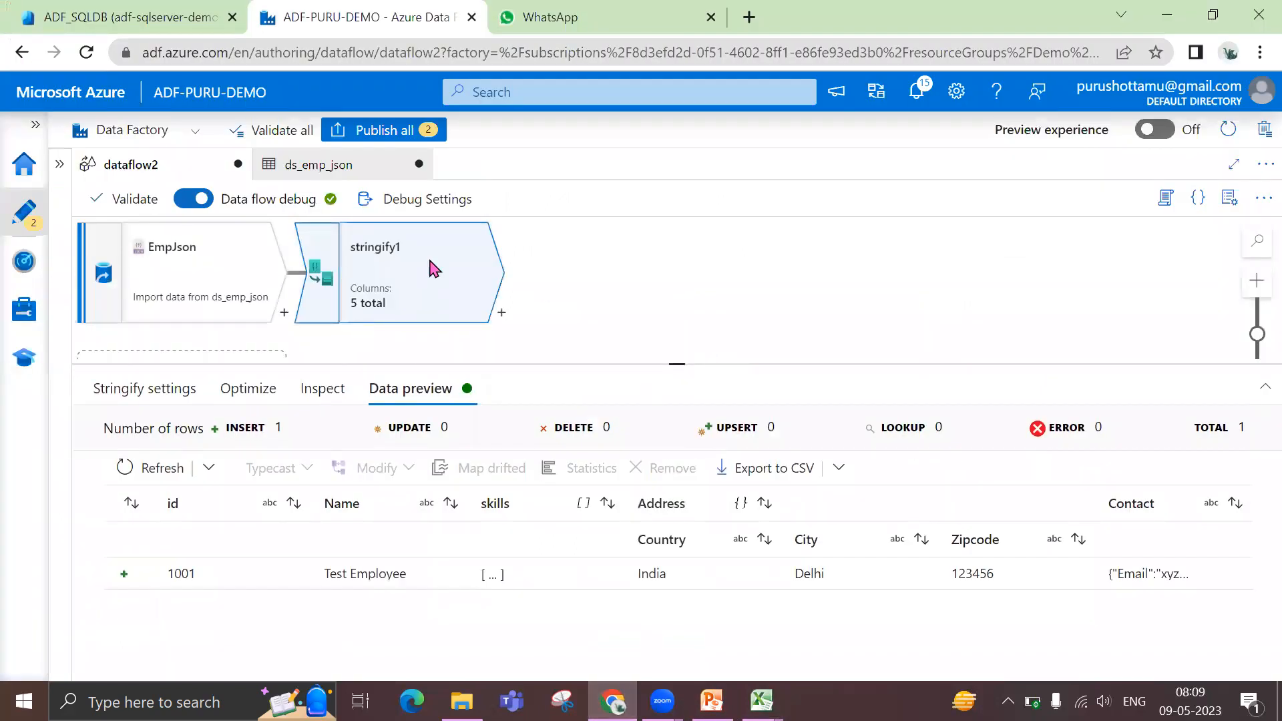
key(Delete)
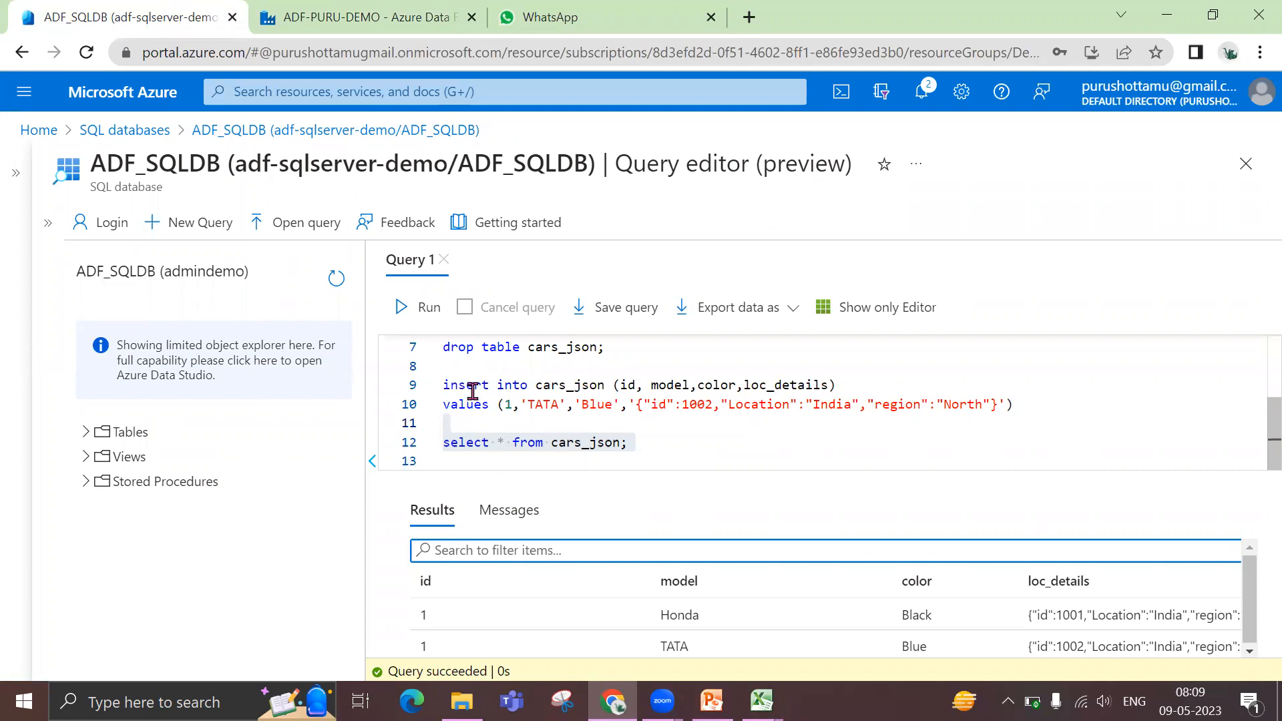
Examine the cars_json table definition and the TATA row's insert values, including the loc_details JSON string, in the ADF_SQLDB query editor
double_click(591, 381)
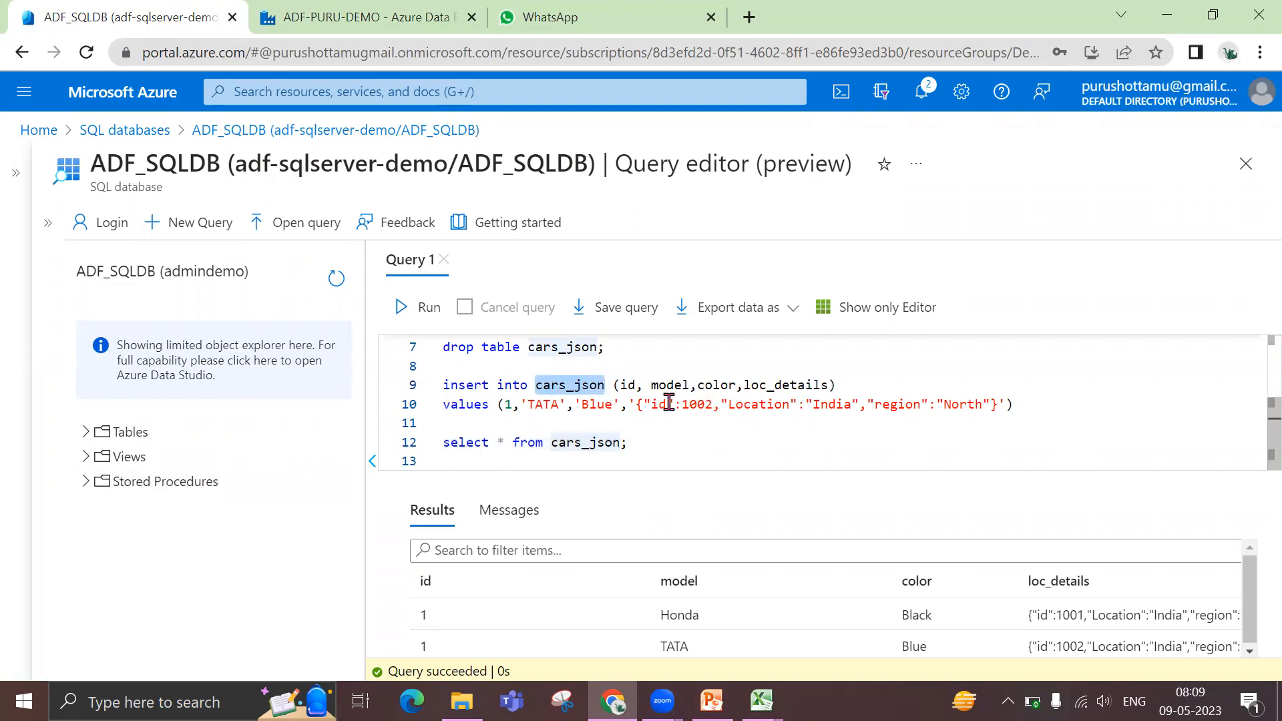
scroll(633, 397, up, 1)
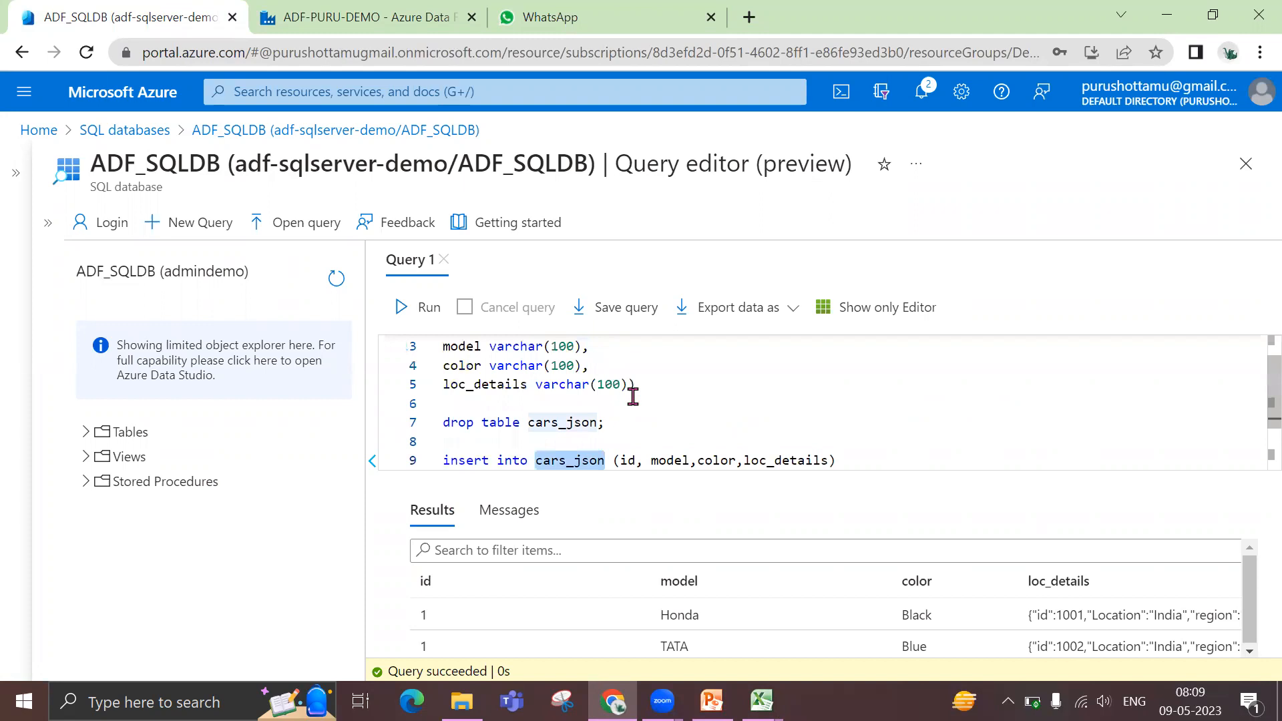
scroll(633, 397, up, 1)
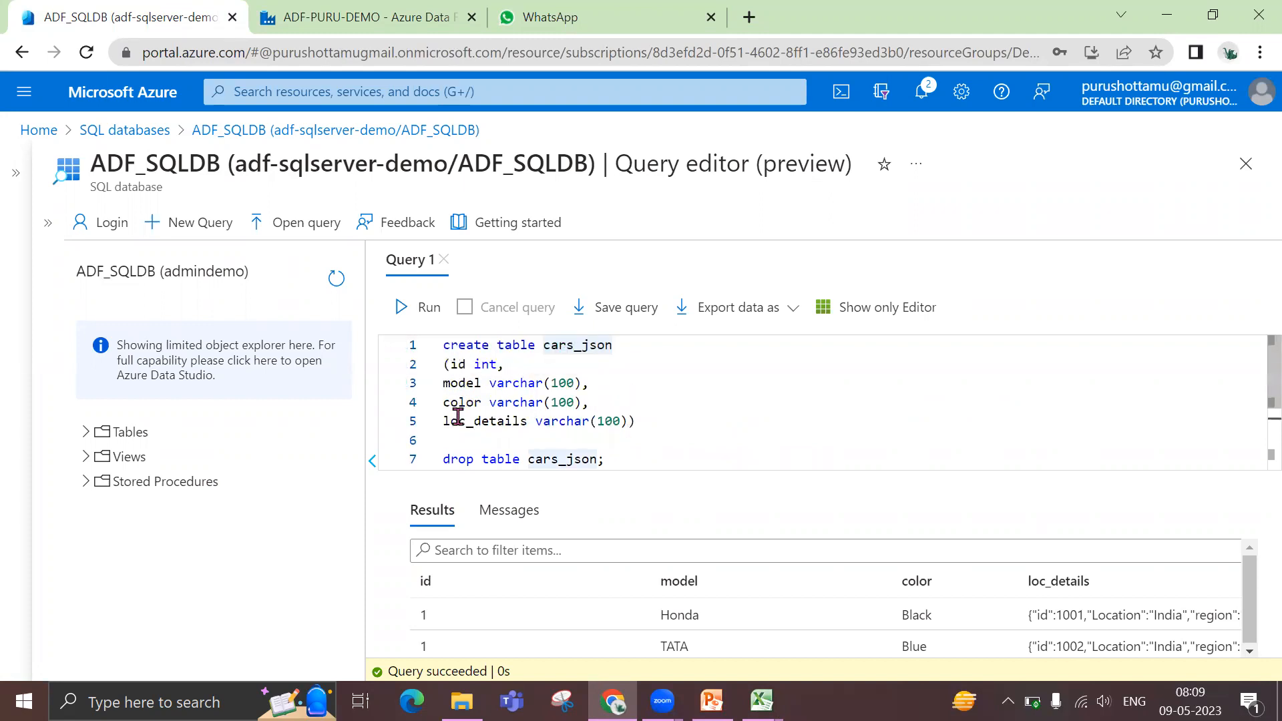
double_click(486, 424)
scroll(495, 420, down, 2)
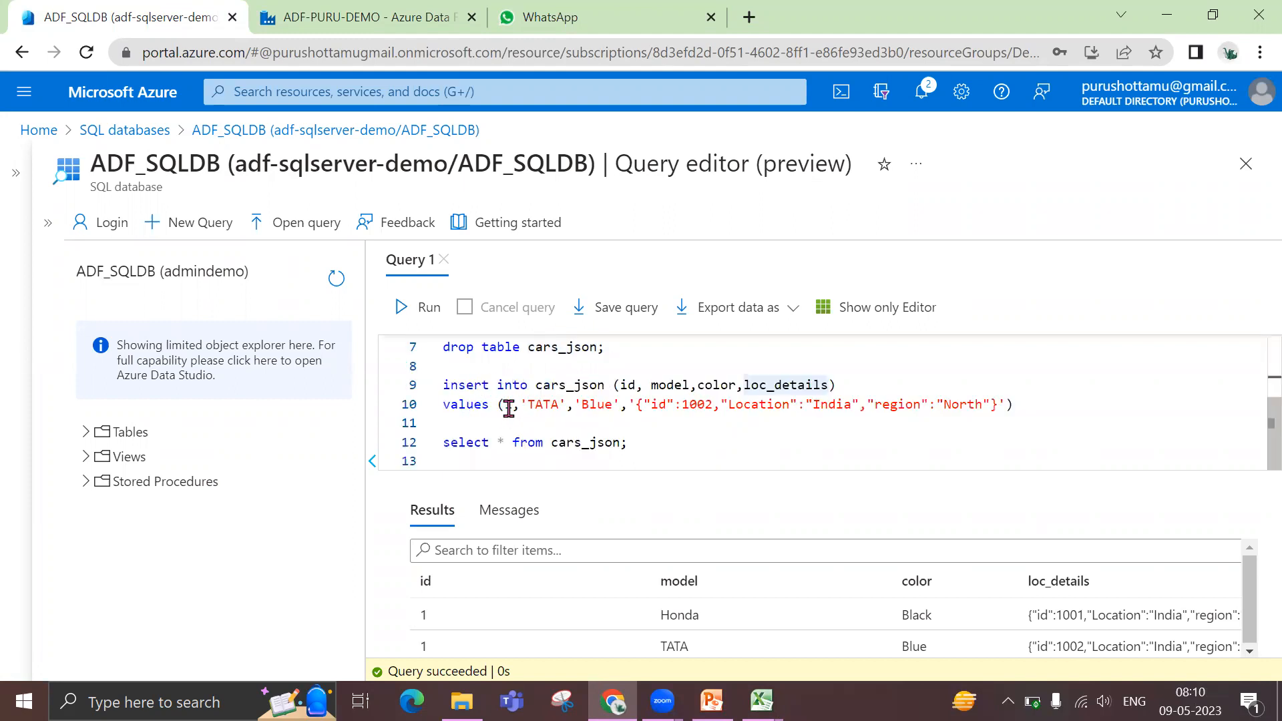
click(509, 407)
double_click(543, 404)
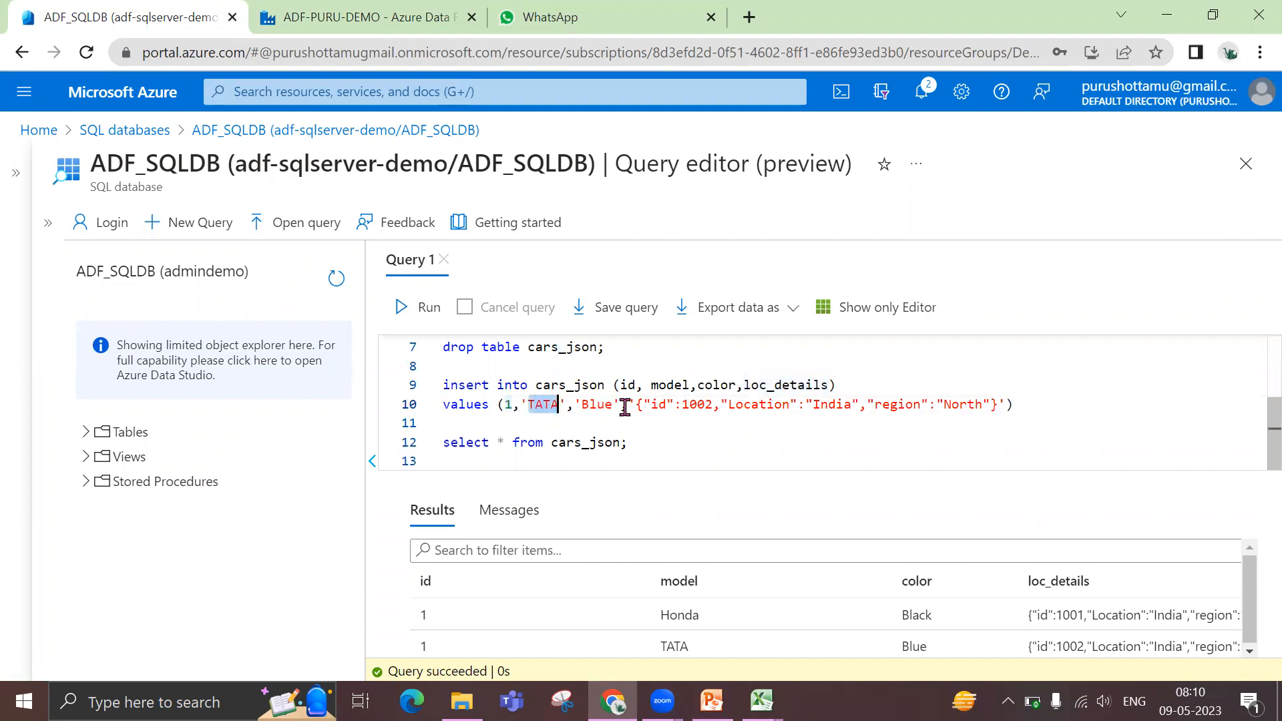
double_click(601, 406)
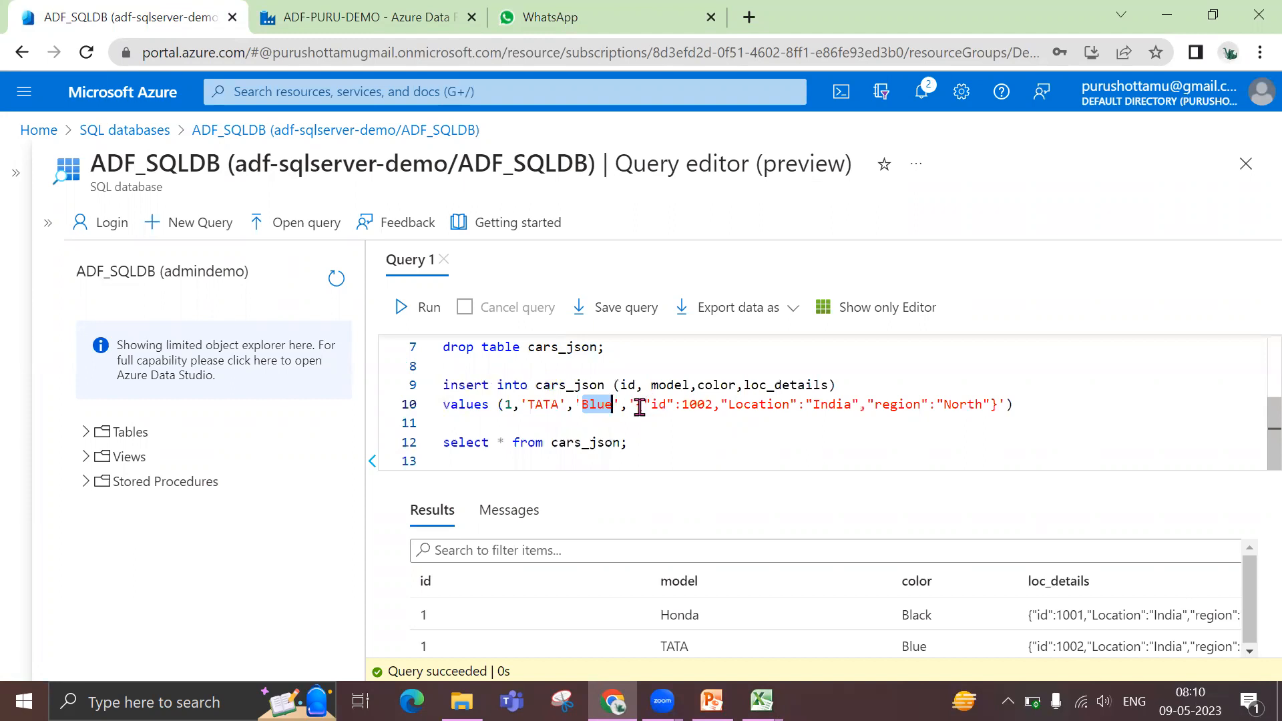
drag(638, 406, 999, 405)
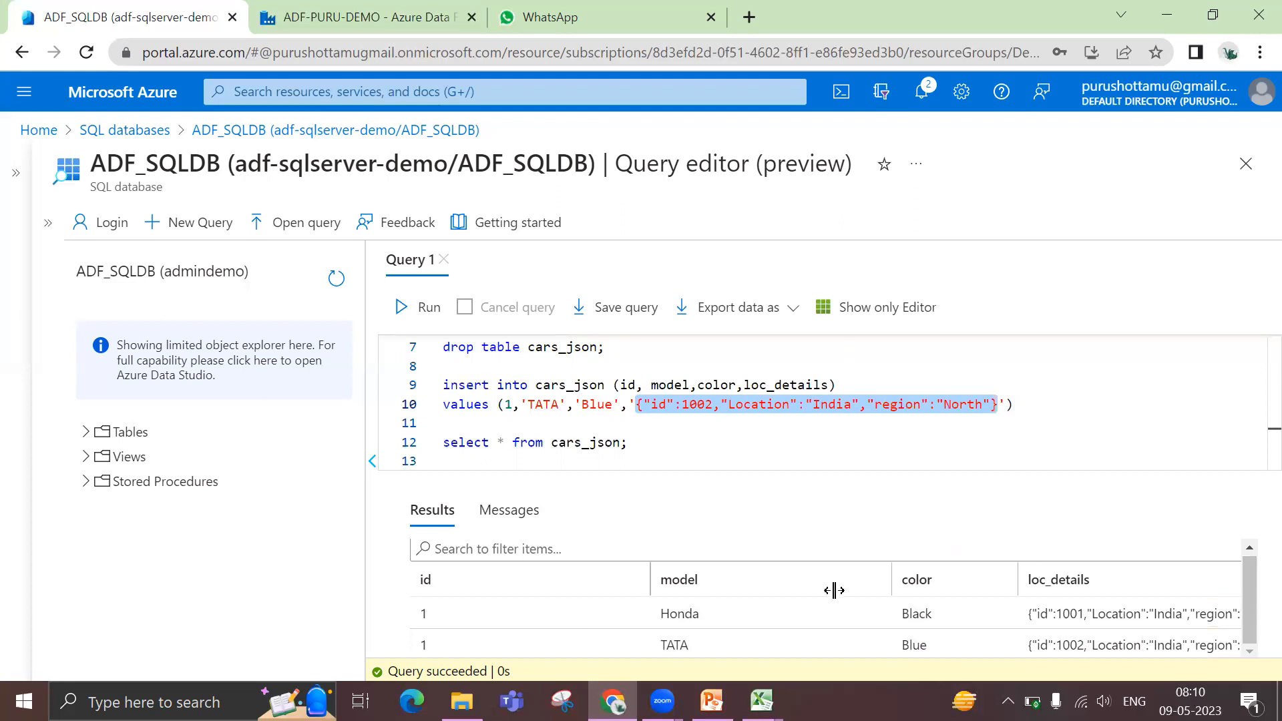
Return to Azure Data Factory and close dataflow2, discarding its unsaved changes
key(ctrl+Tab)
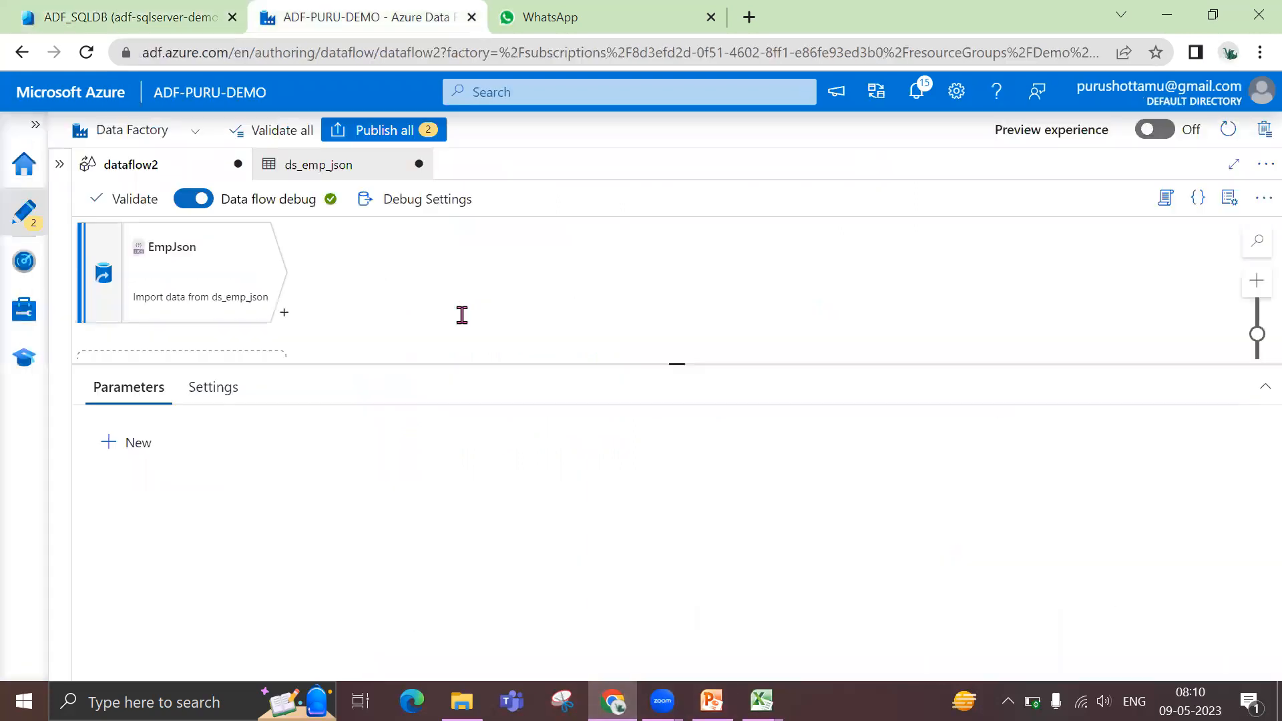
click(187, 269)
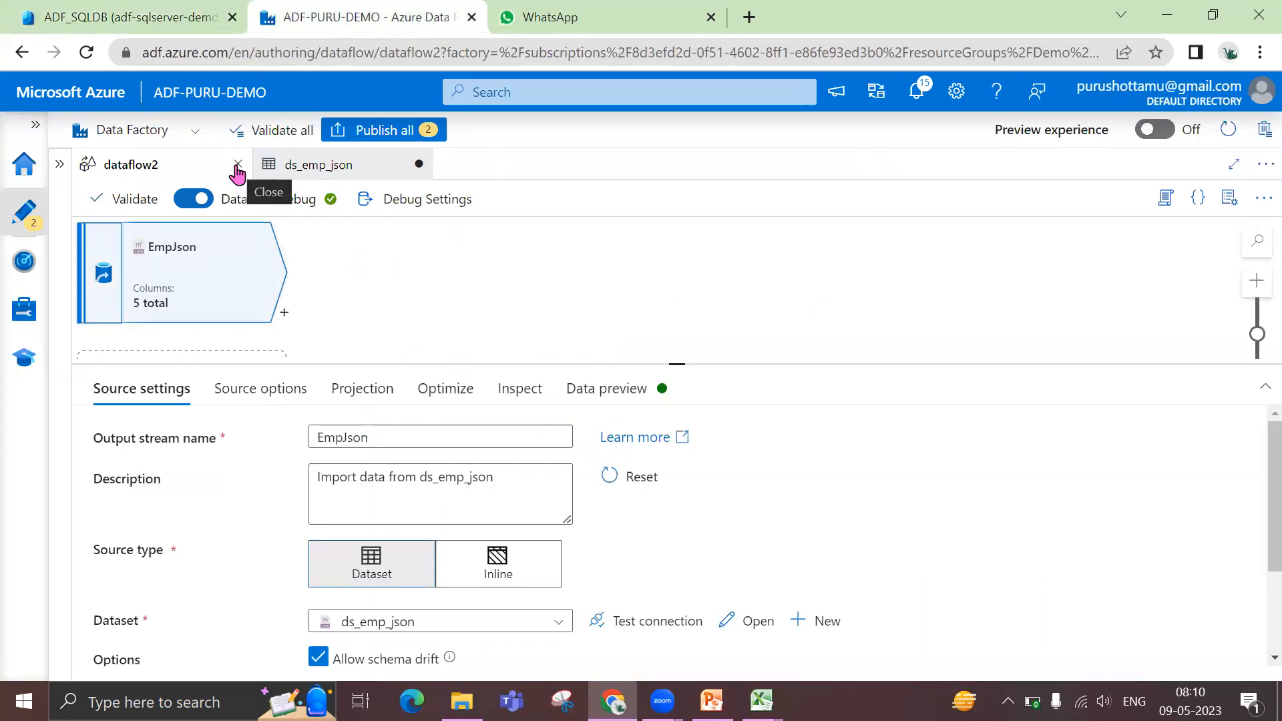
click(237, 167)
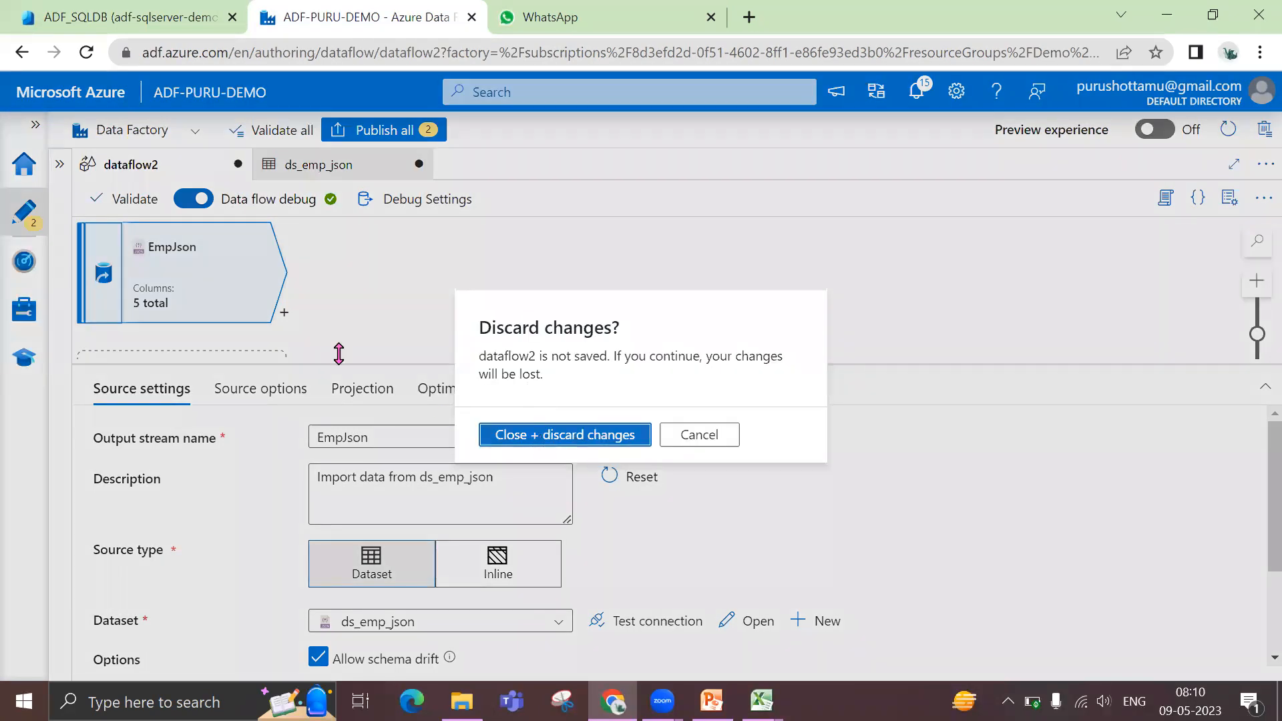
key(Return)
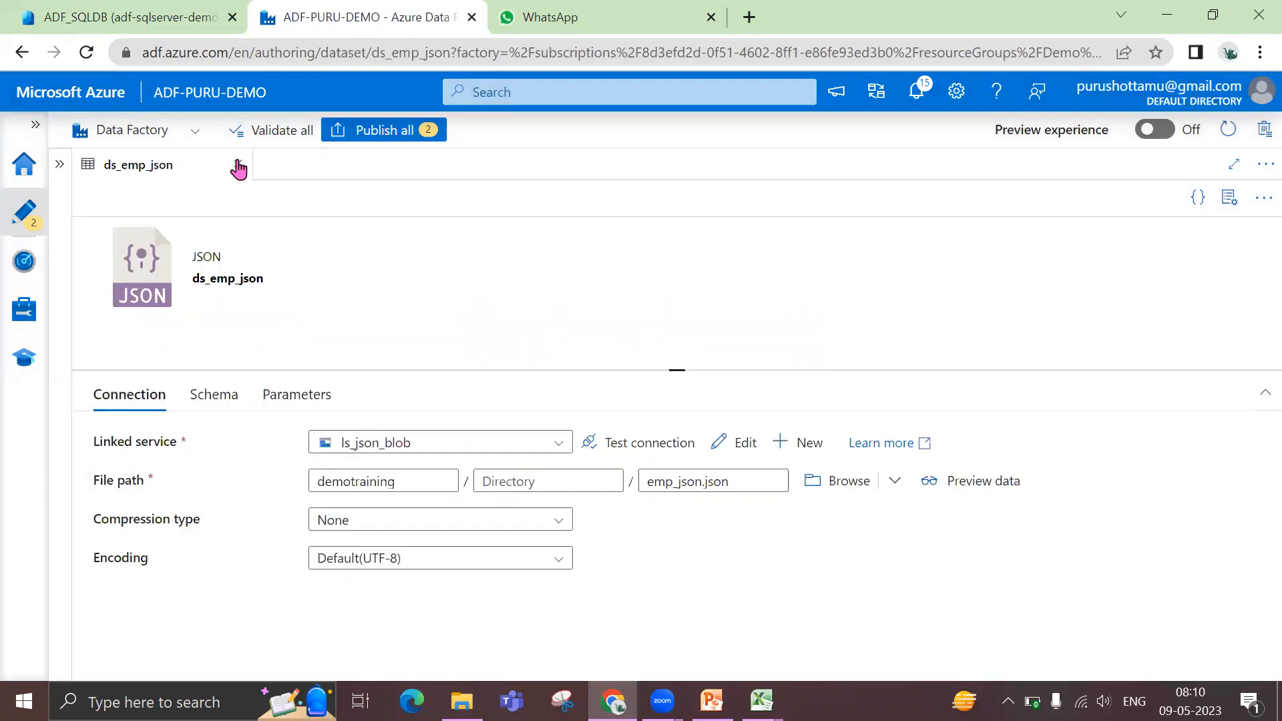
Publish the pending ds_emp_json dataset and check the publishing status in the notifications
click(238, 165)
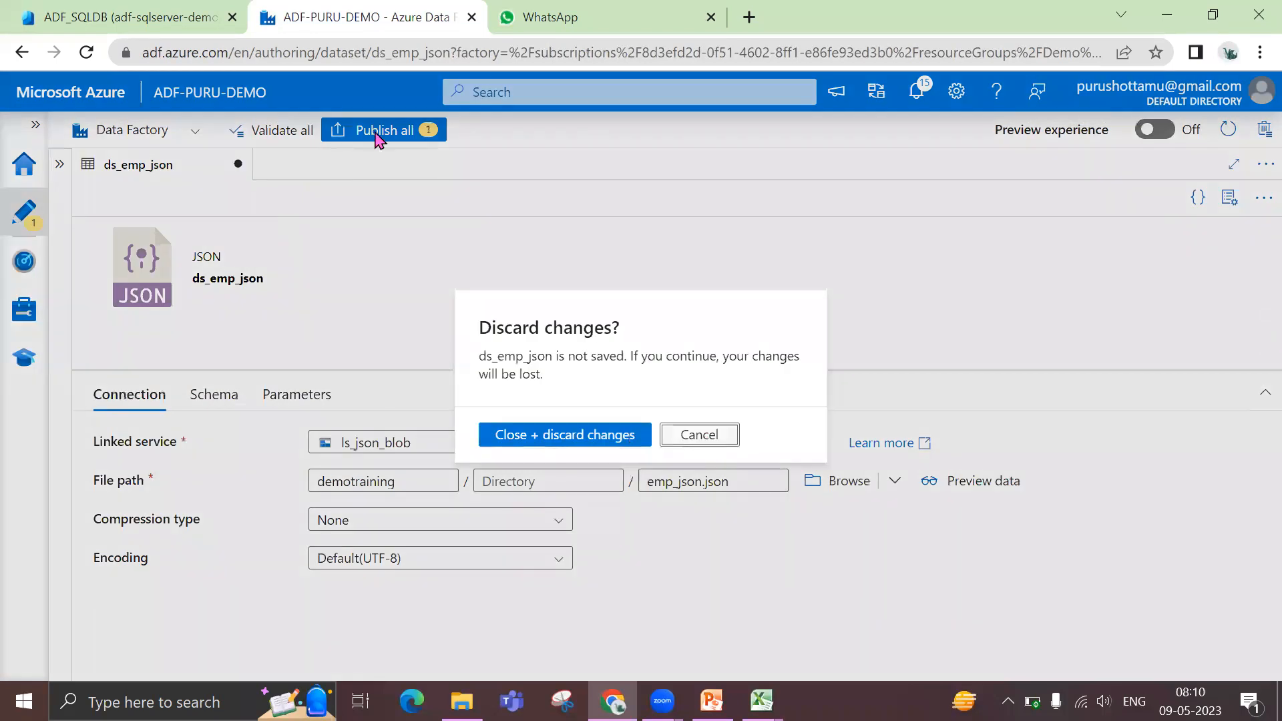
click(377, 134)
click(376, 133)
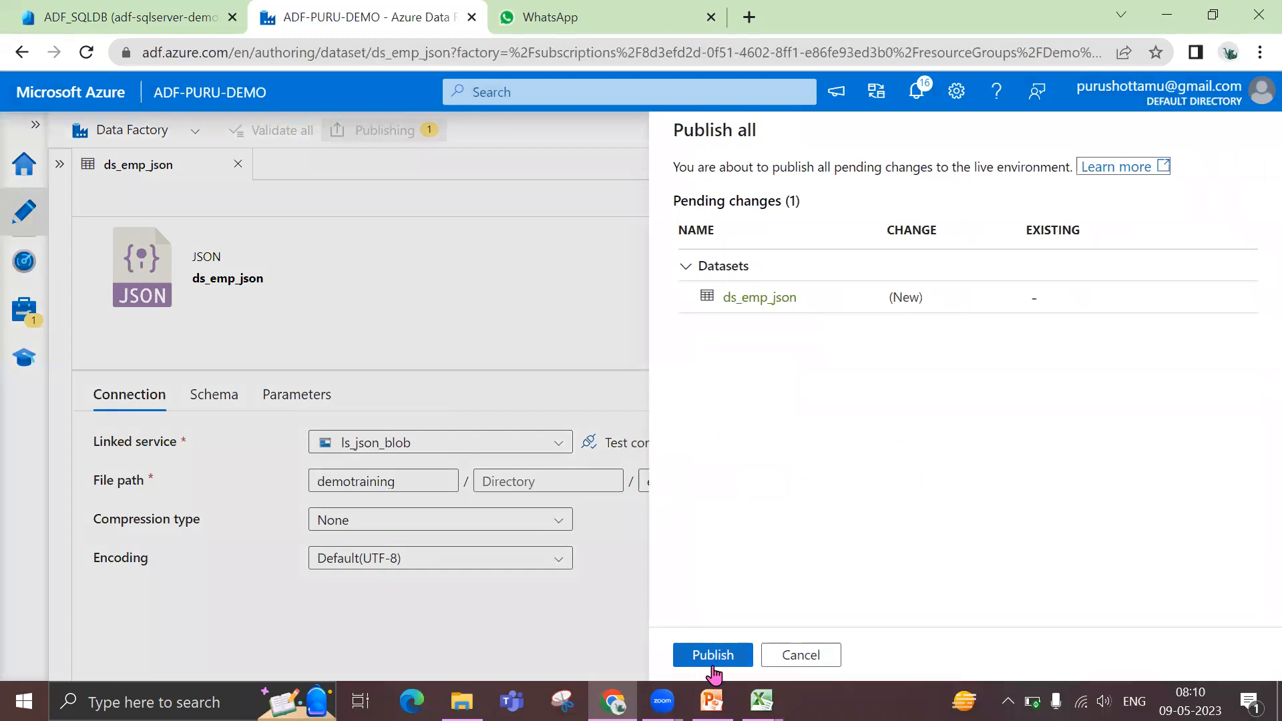
click(712, 665)
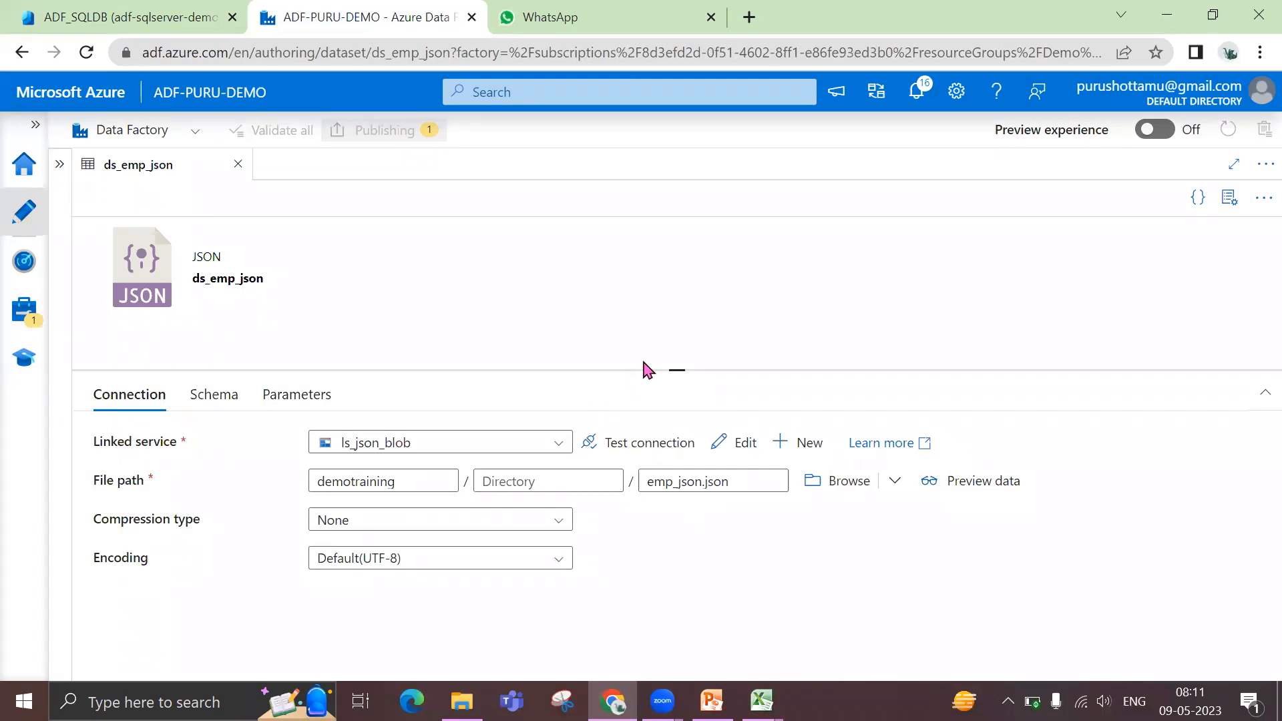
drag(676, 369, 686, 320)
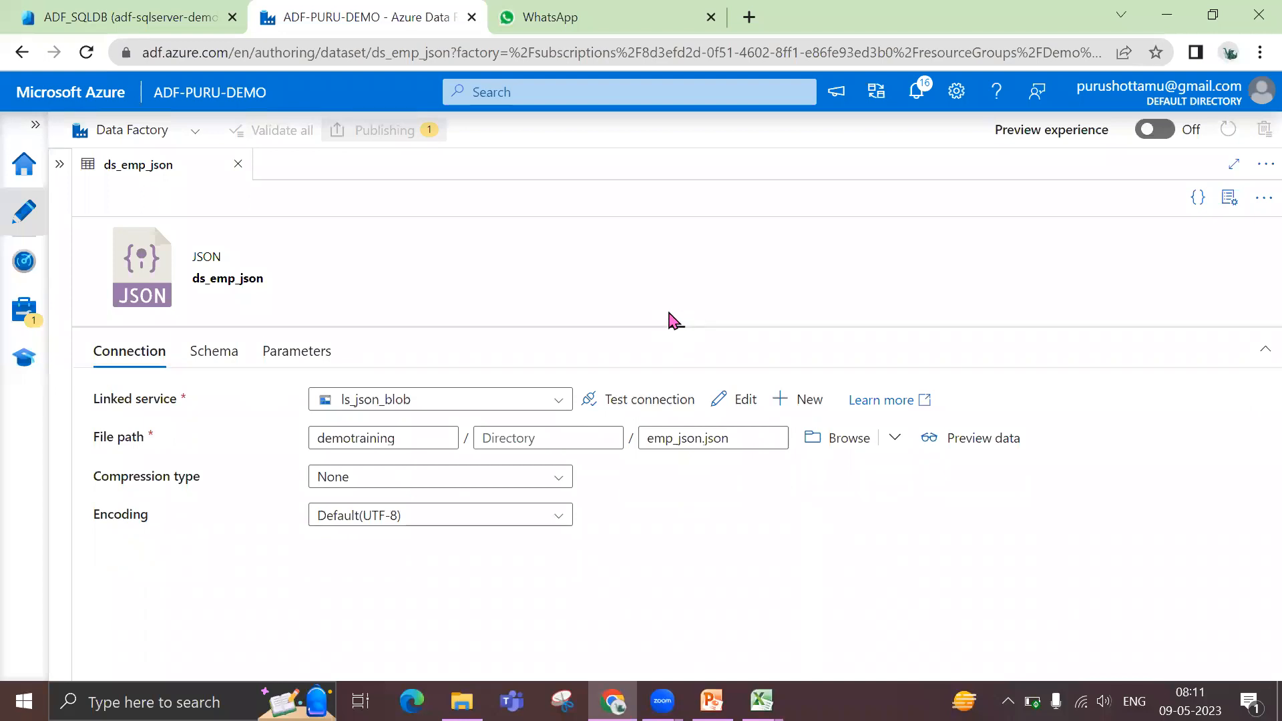
click(914, 107)
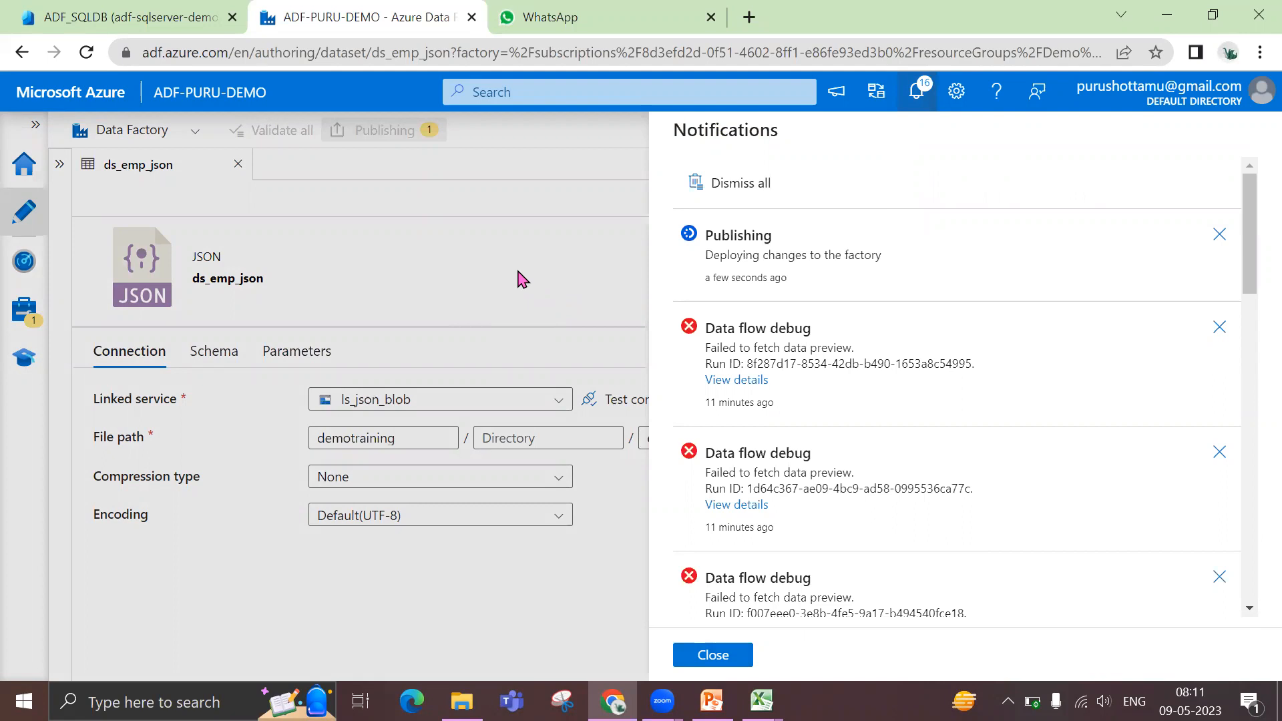
click(703, 657)
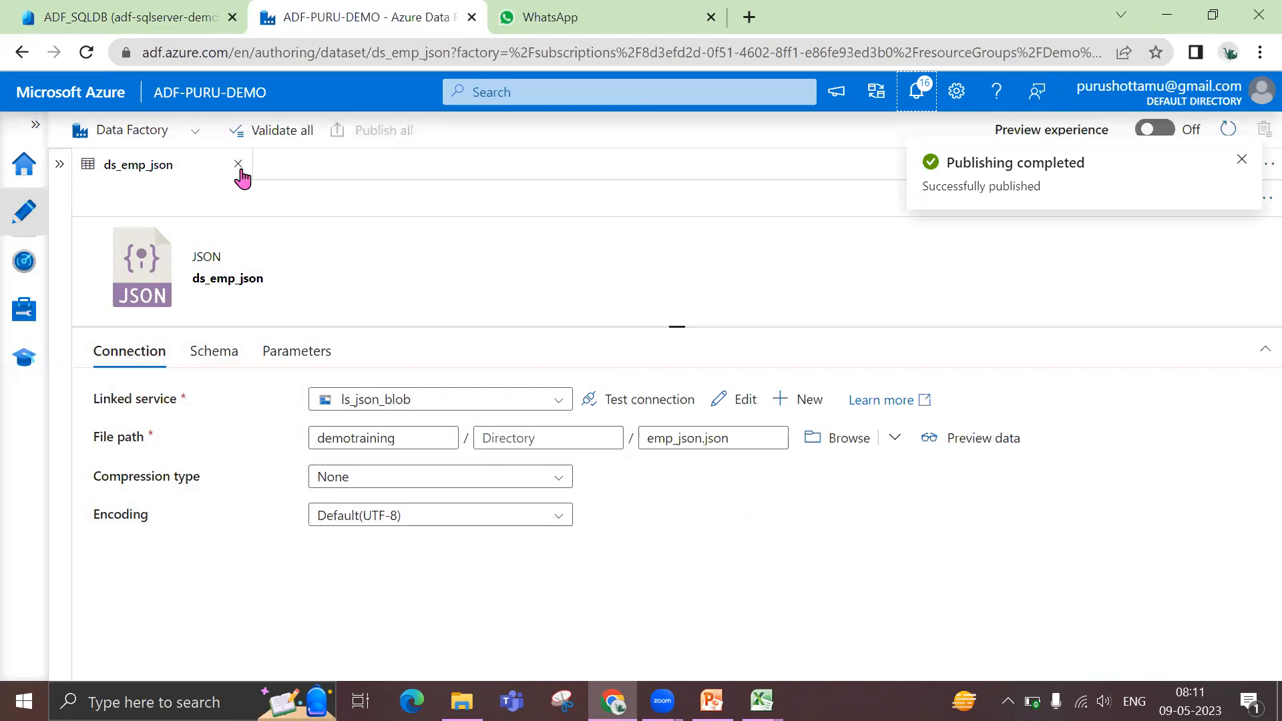
Close the ds_emp_json dataset and create a new data flow, keeping the default name dataflow2 and hiding its properties
click(239, 165)
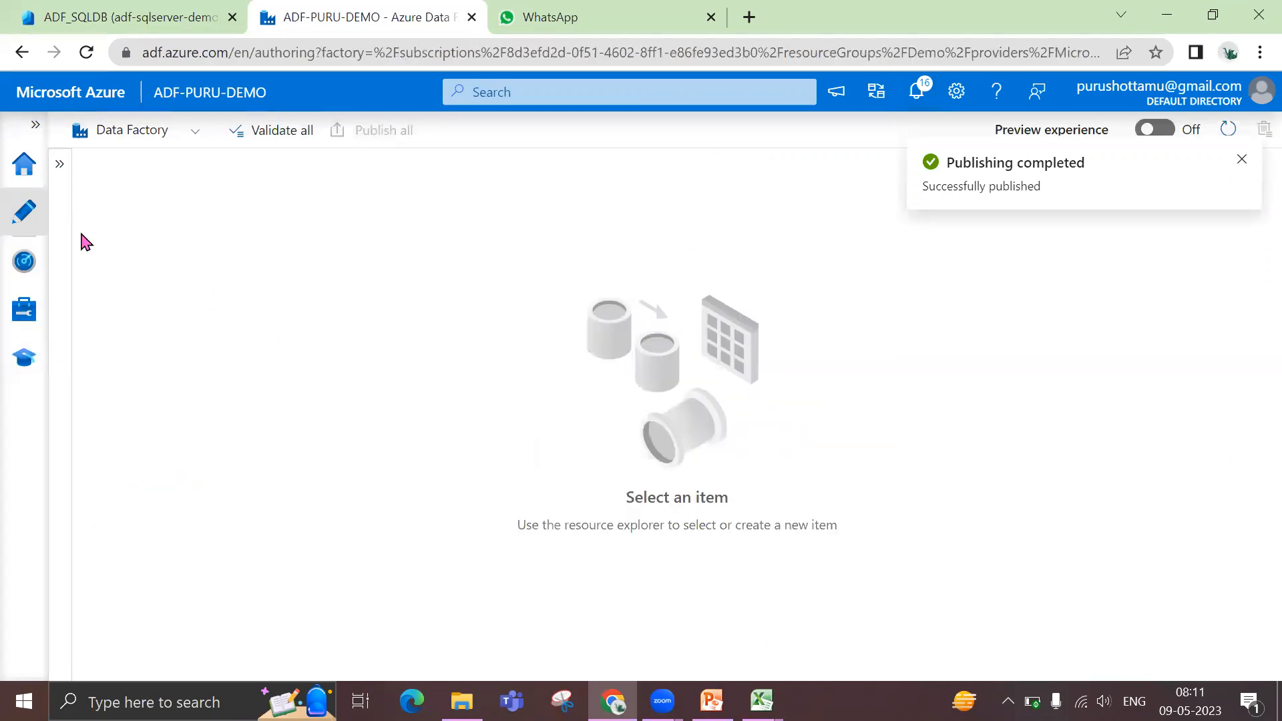
click(60, 168)
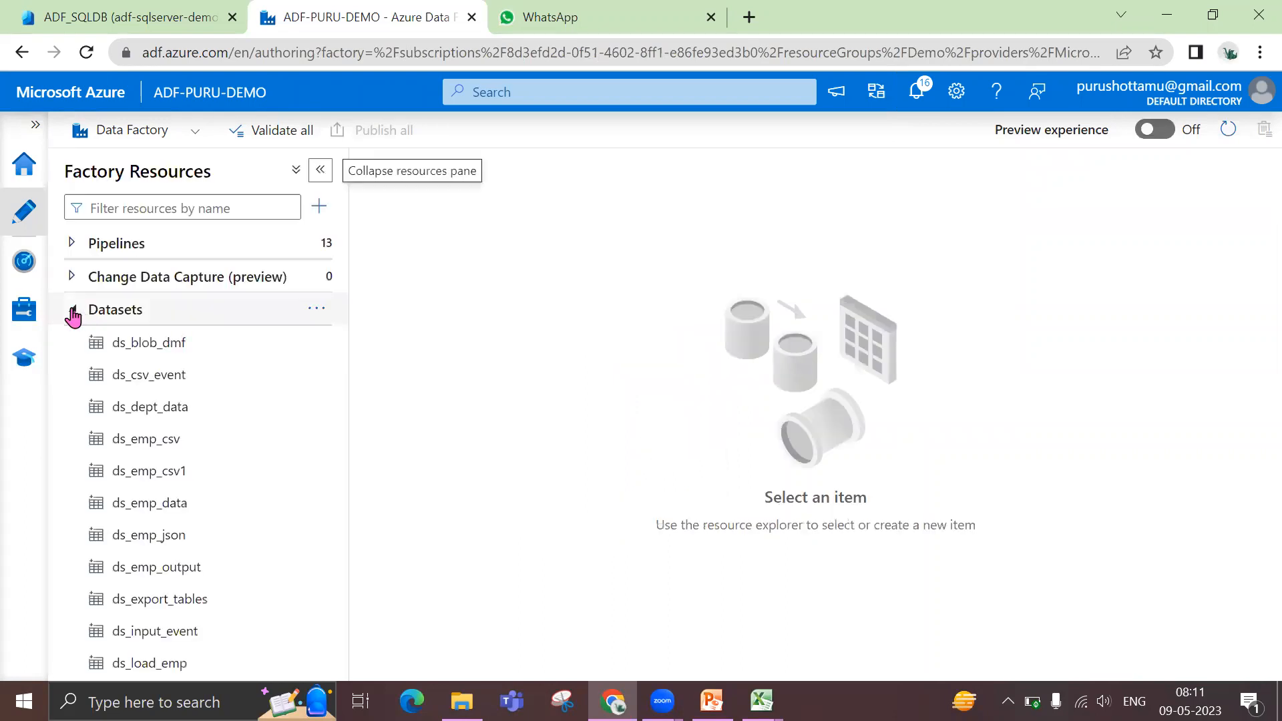
click(73, 312)
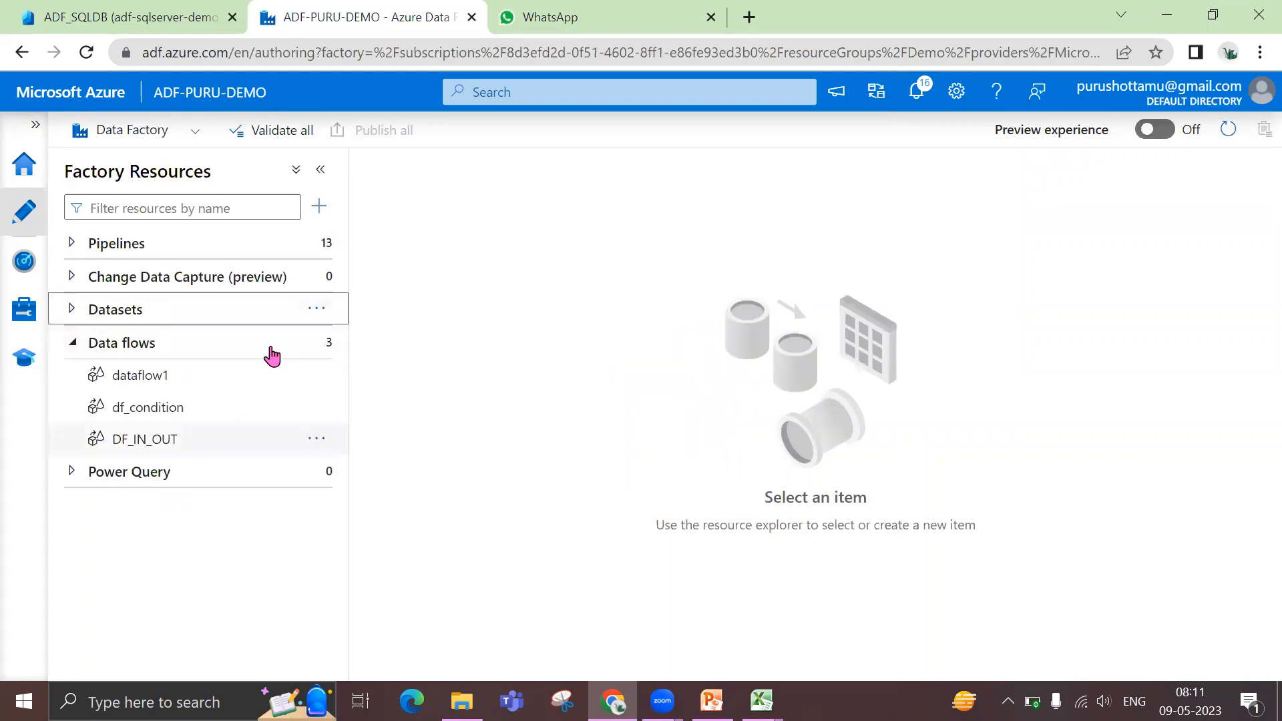
click(317, 346)
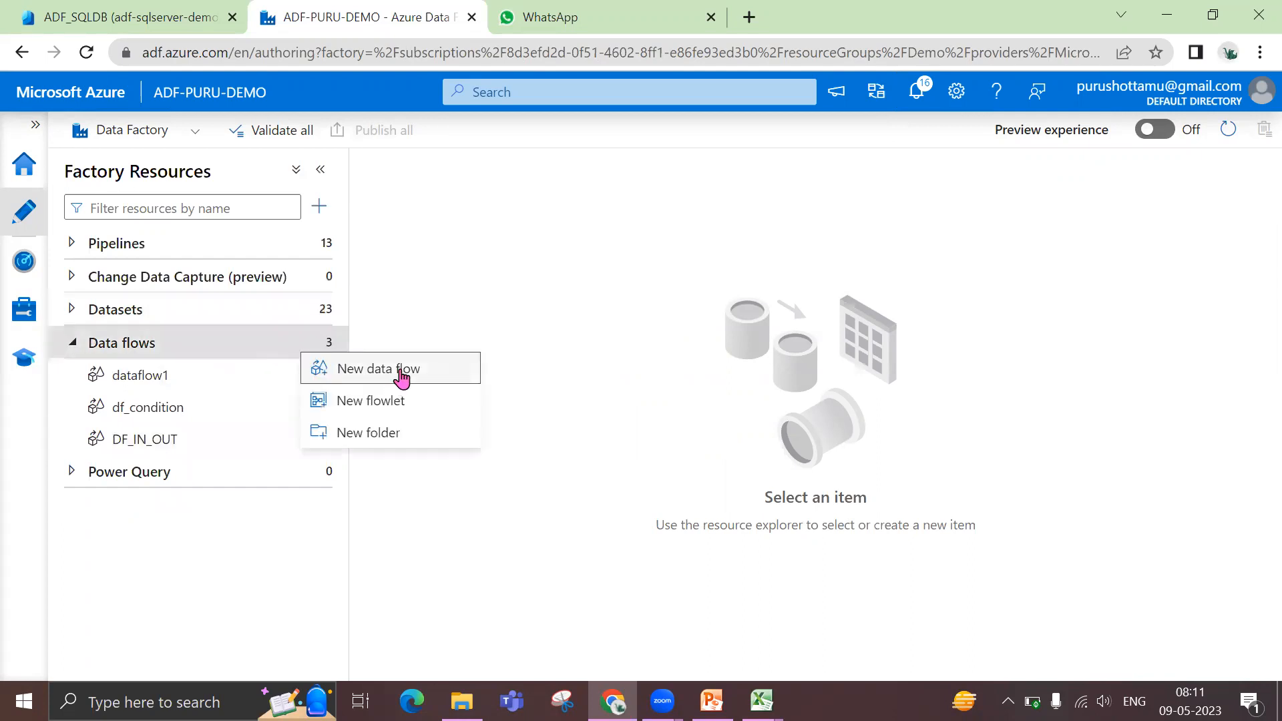
click(400, 372)
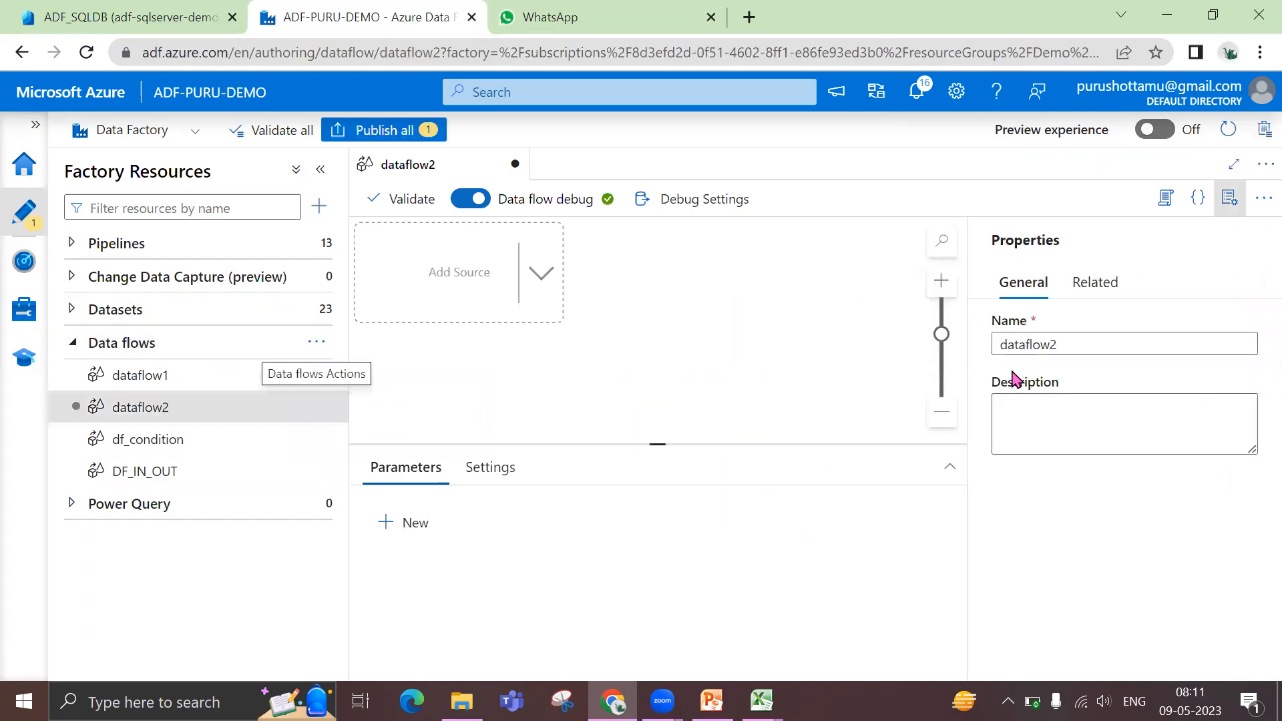
click(1232, 201)
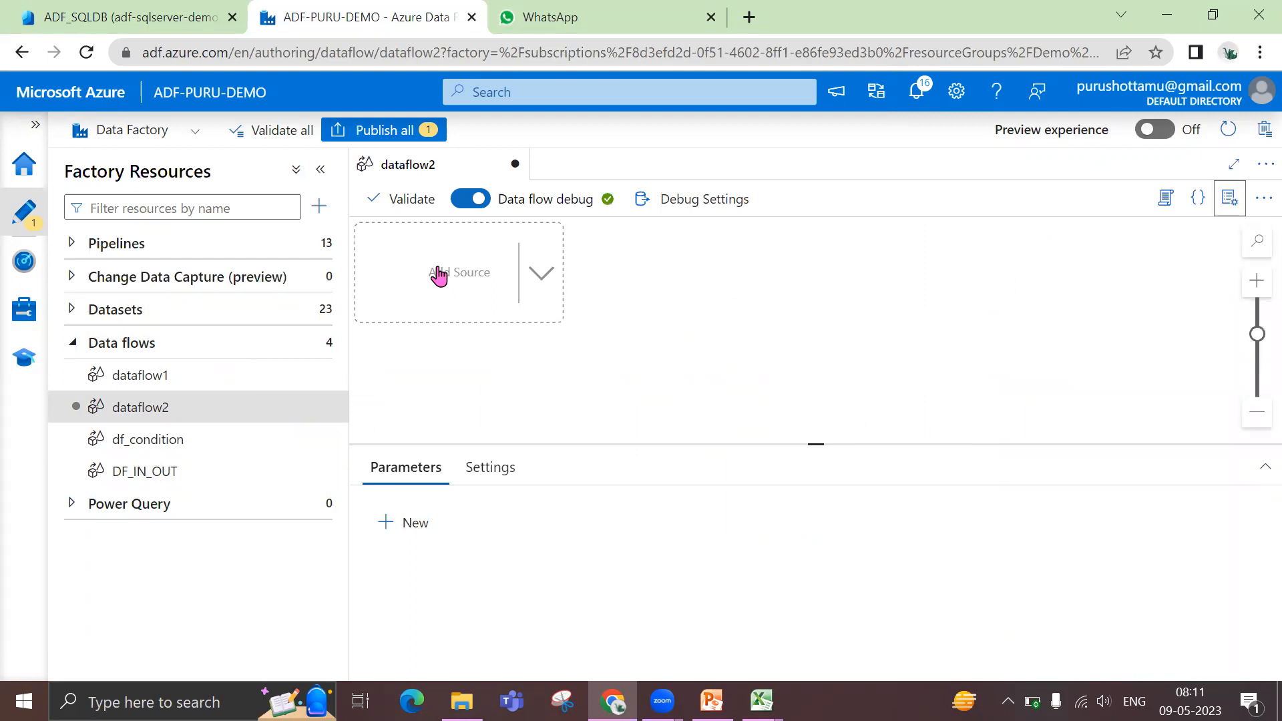
Recheck the cars_json insert query in the SQL query editor and add a source to dataflow2, enlarging its settings area
click(148, 30)
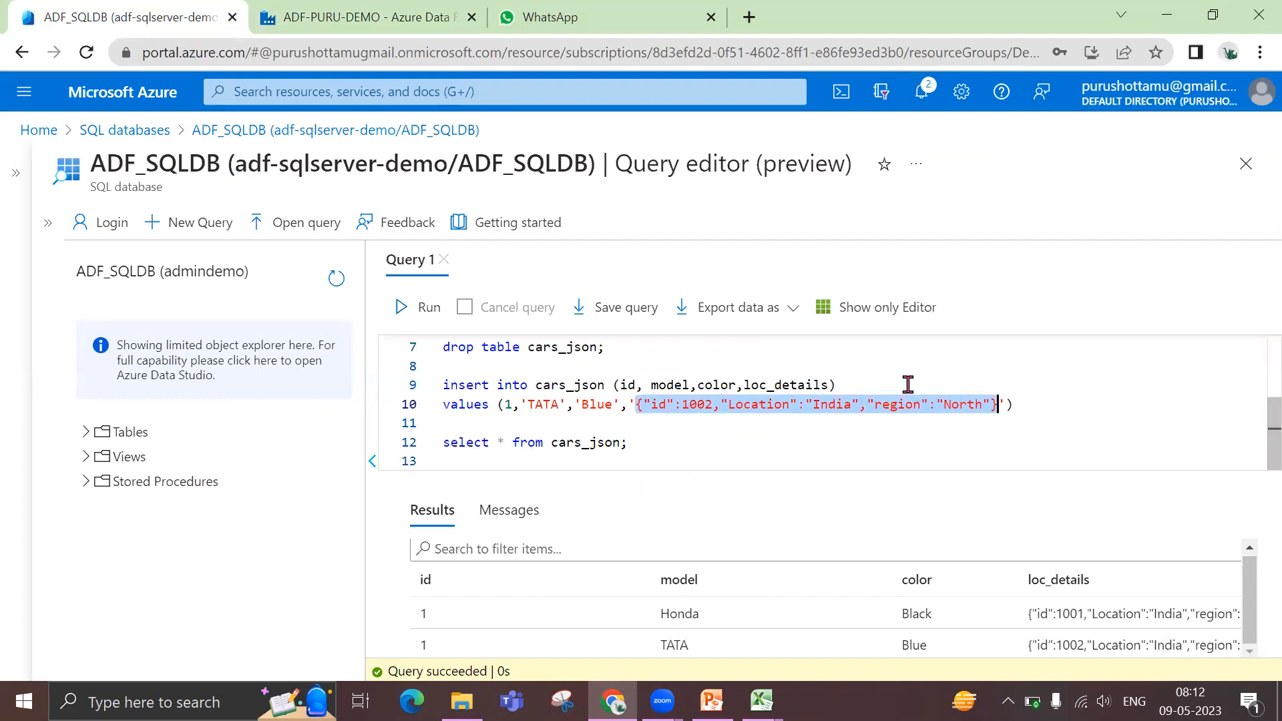
click(361, 17)
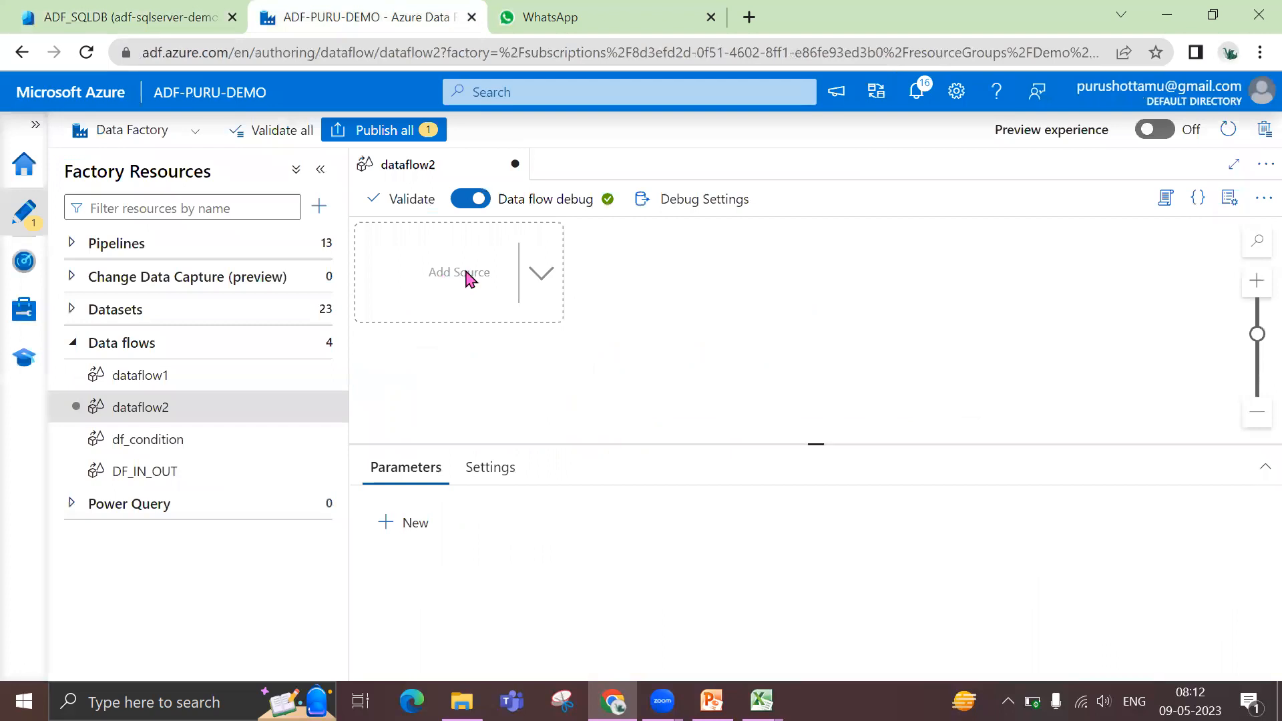
click(471, 278)
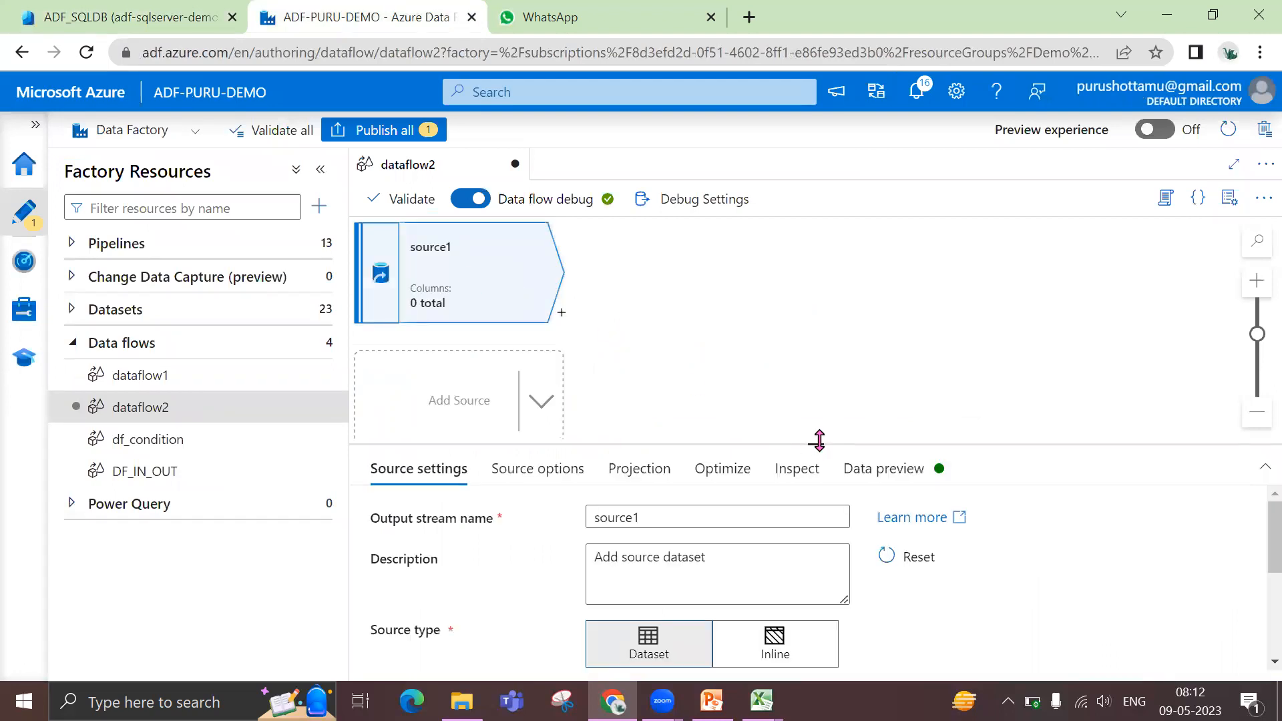
drag(816, 443, 812, 346)
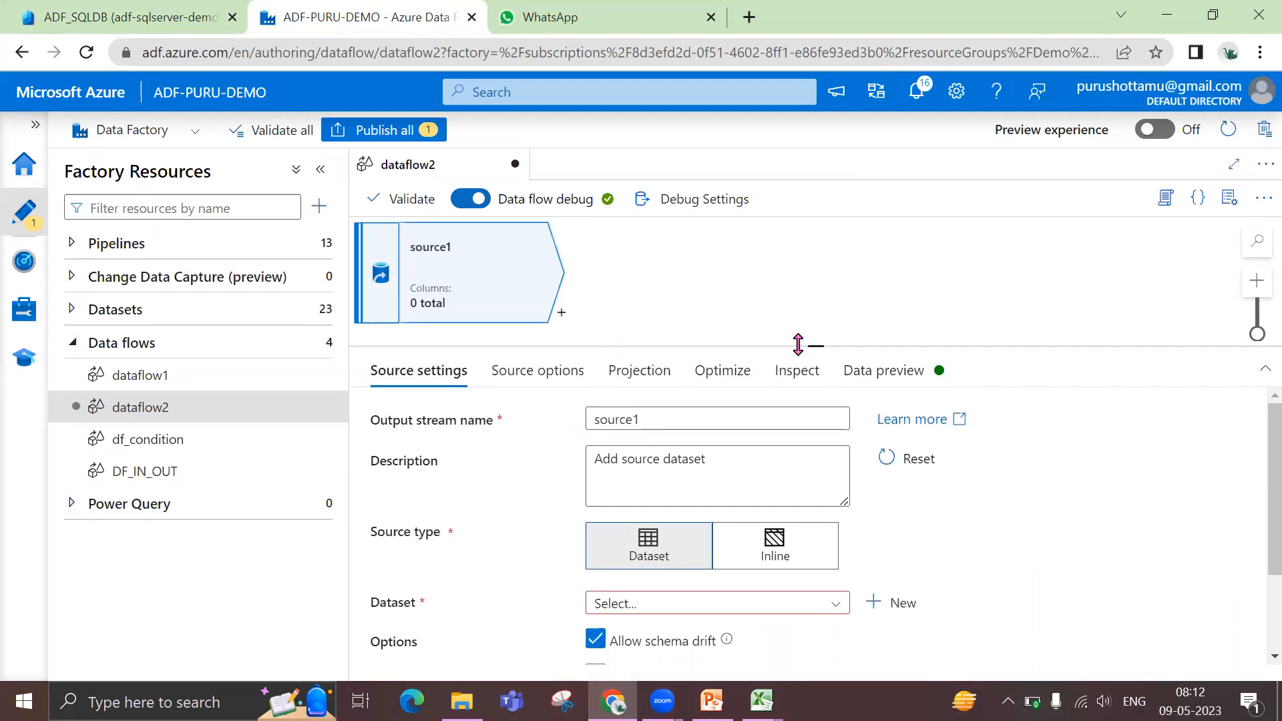
Rename the source's output stream to EmpSQL and enlarge the settings area
drag(695, 421, 530, 433)
key(Home)
text(em)
key(BackSpace)
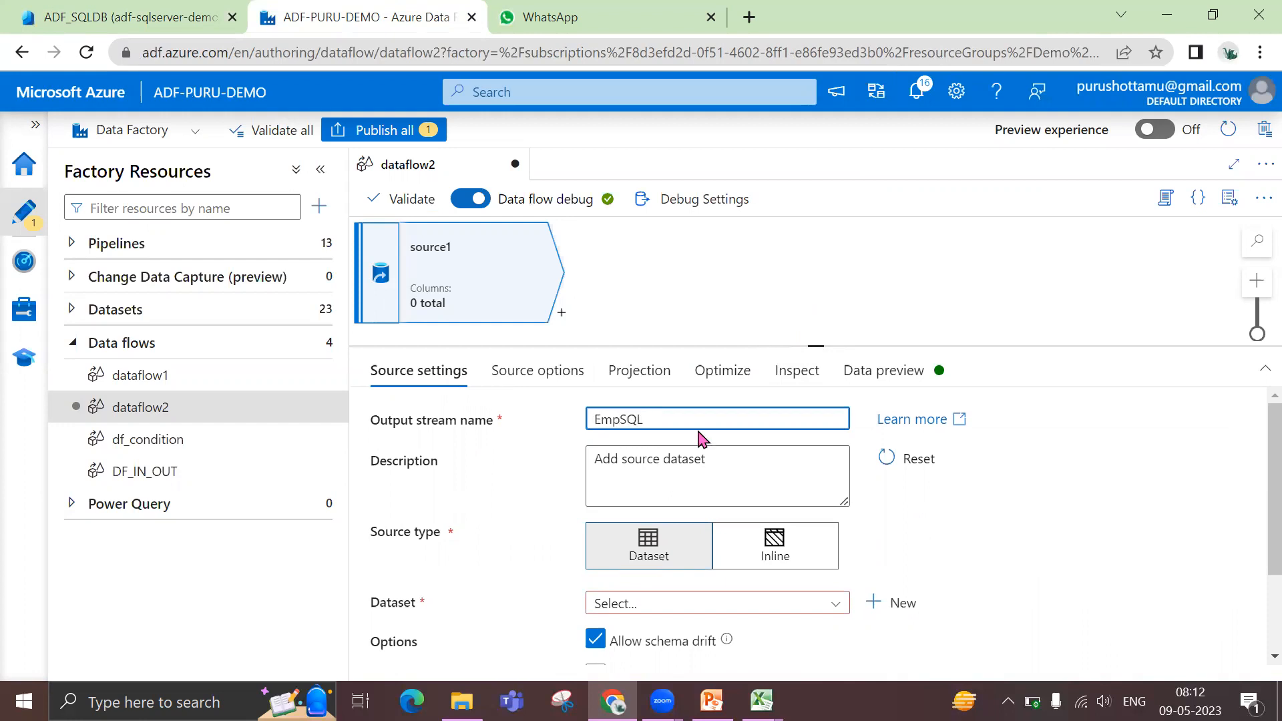
drag(814, 344, 816, 282)
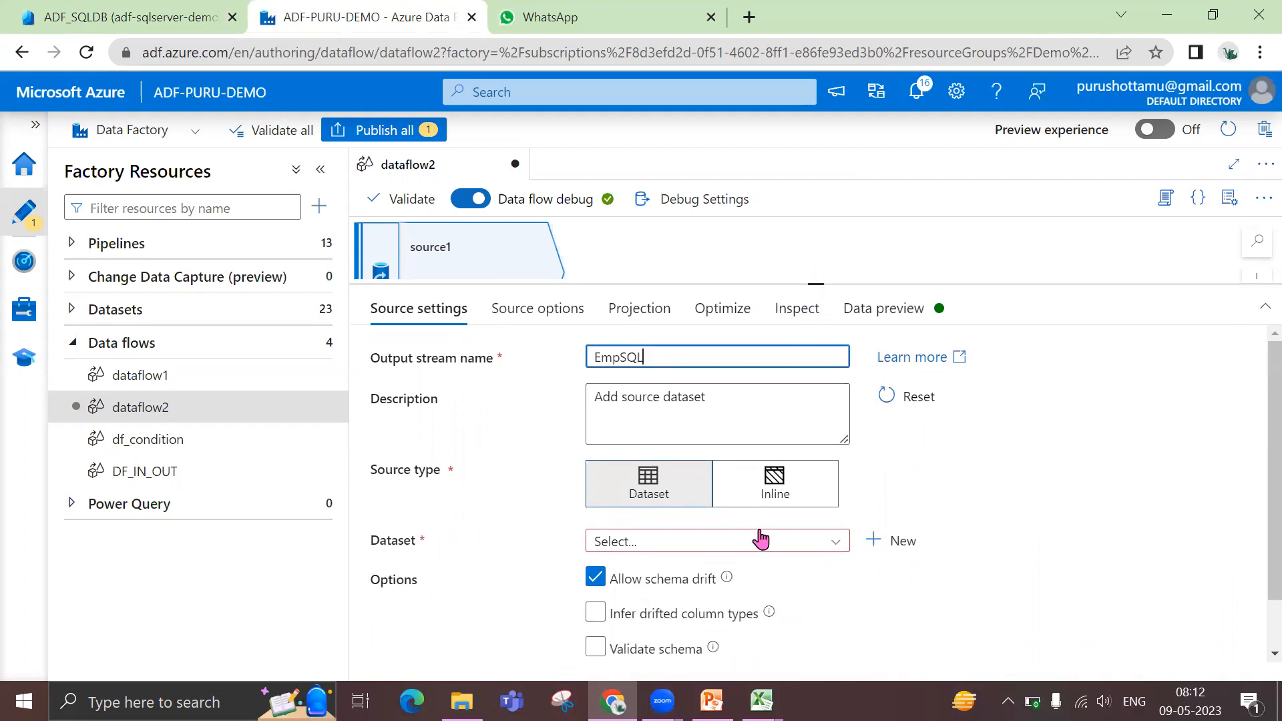
Look through the existing datasets available for the EmpSQL source
click(833, 544)
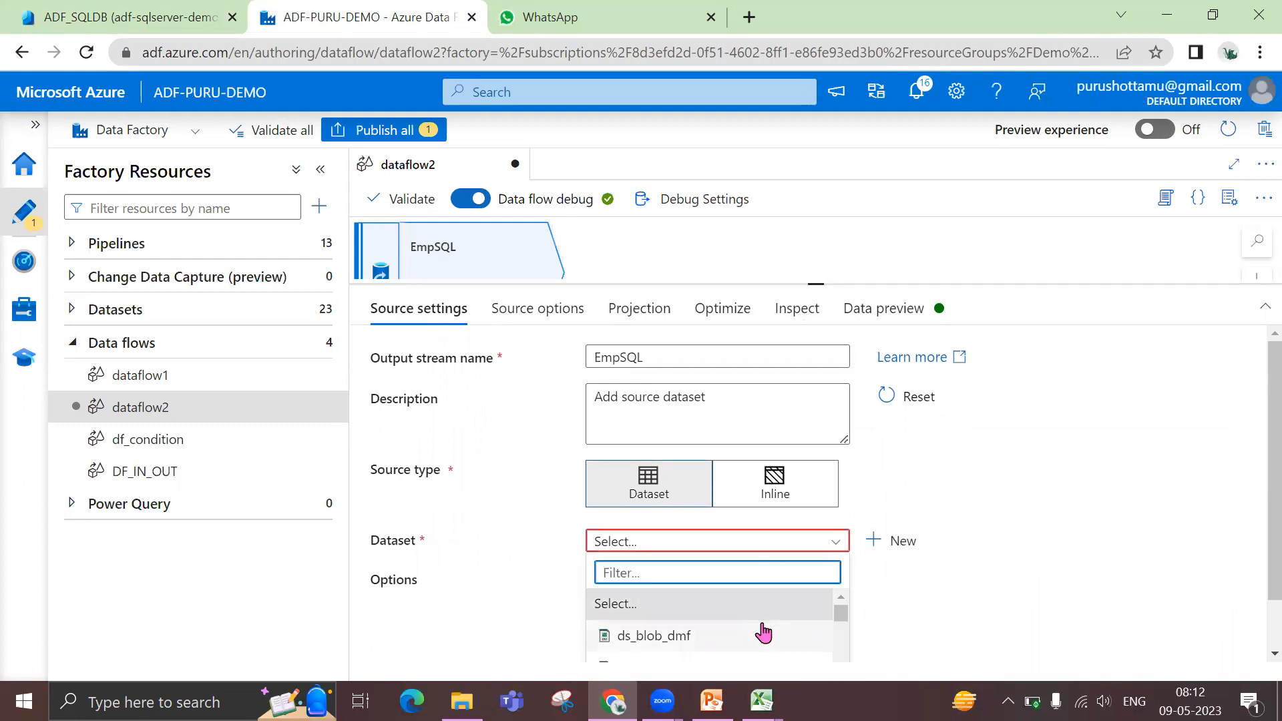
scroll(765, 634, down, 1)
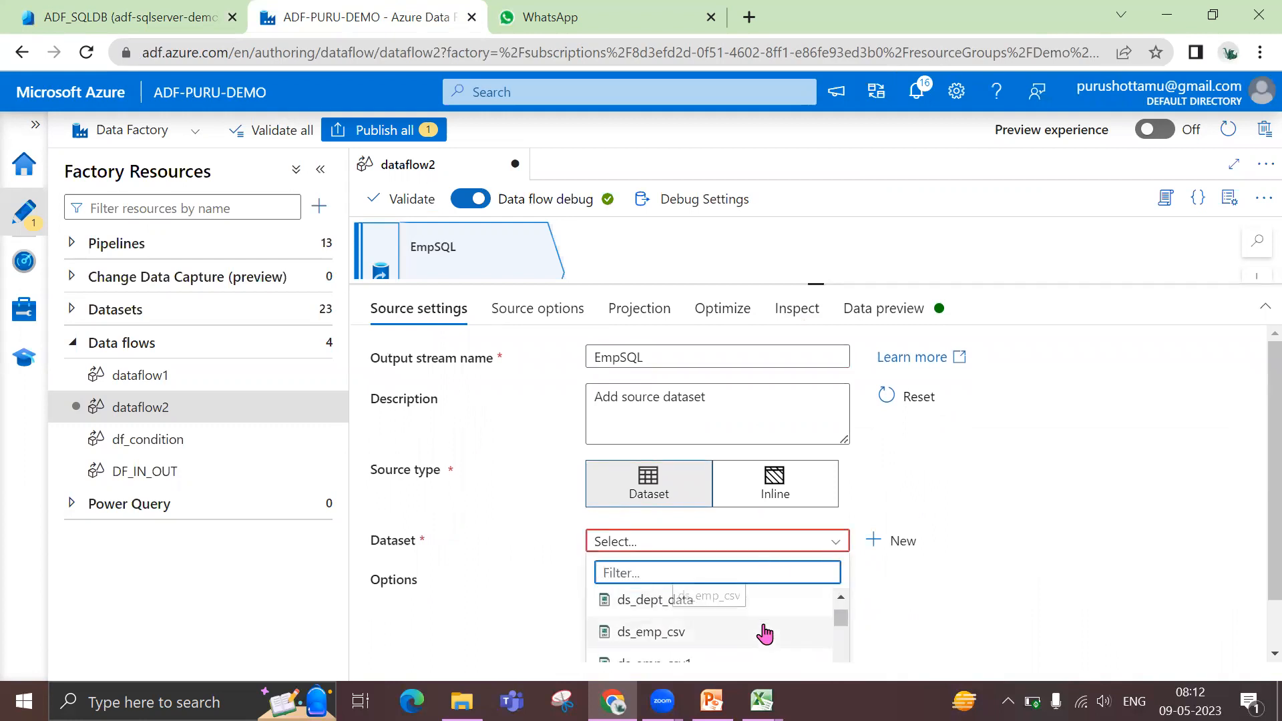
scroll(764, 633, down, 2)
scroll(765, 633, down, 2)
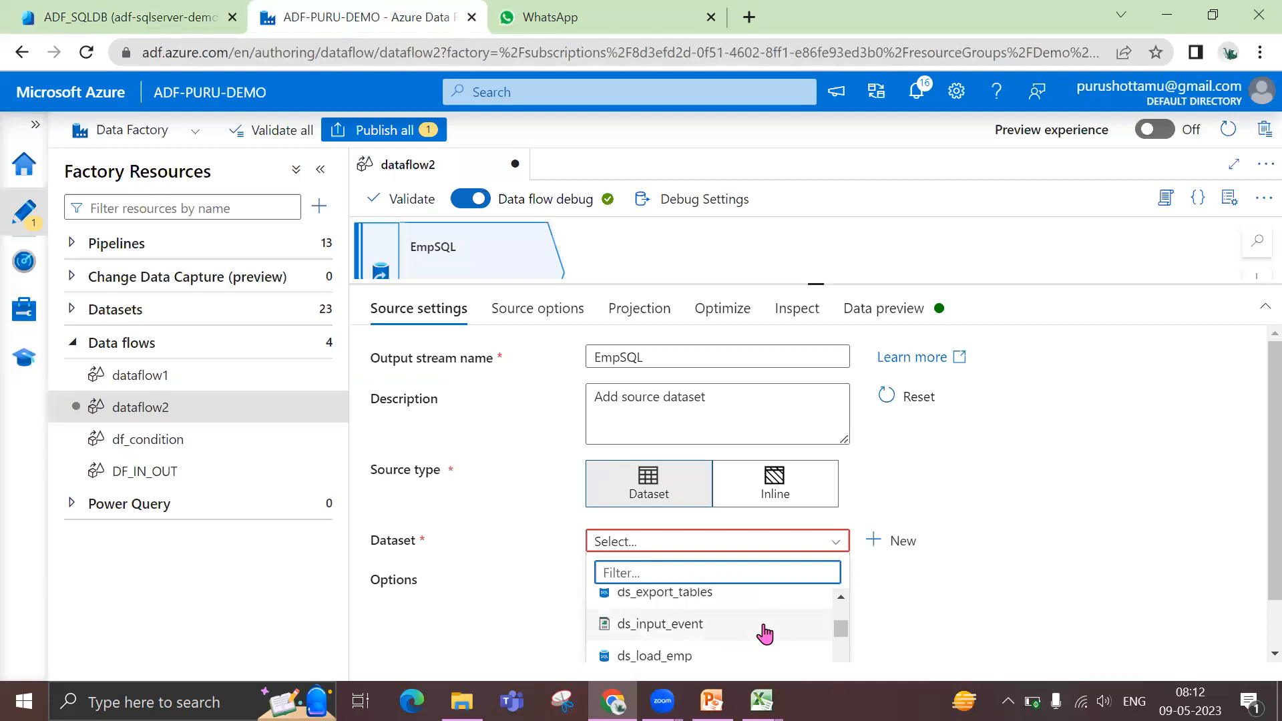
scroll(765, 633, down, 2)
scroll(764, 633, down, 2)
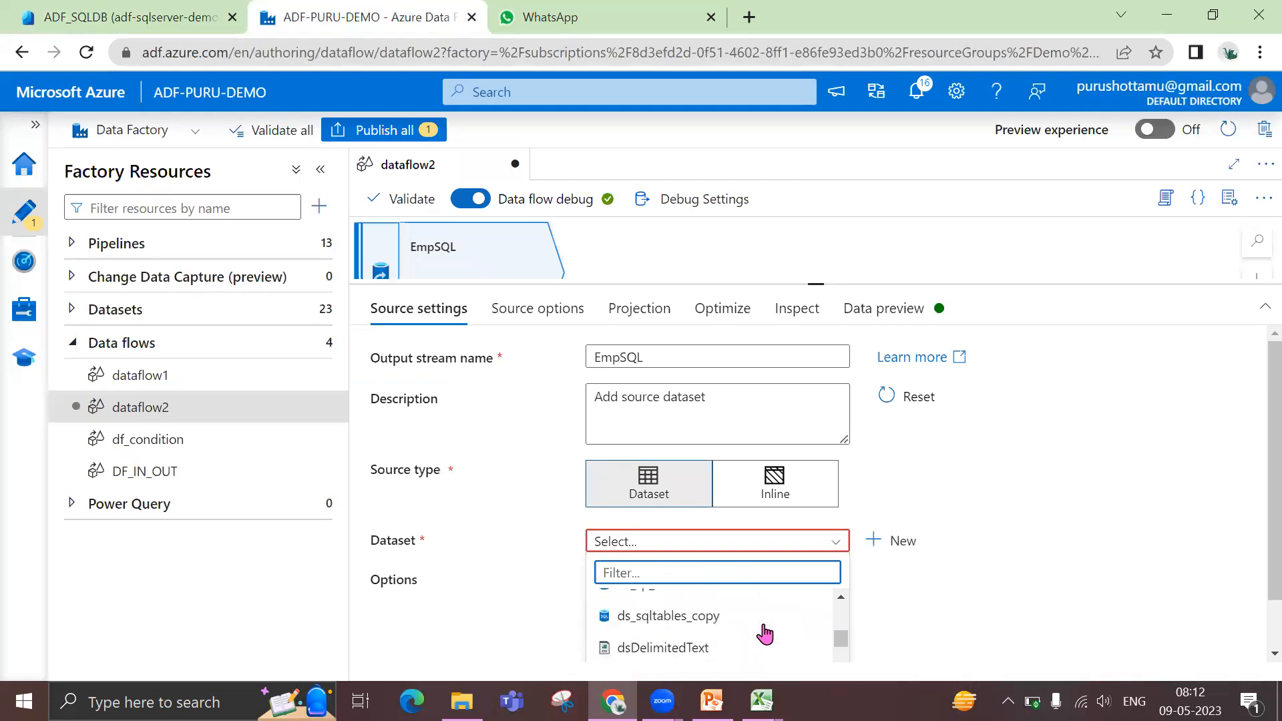
click(904, 548)
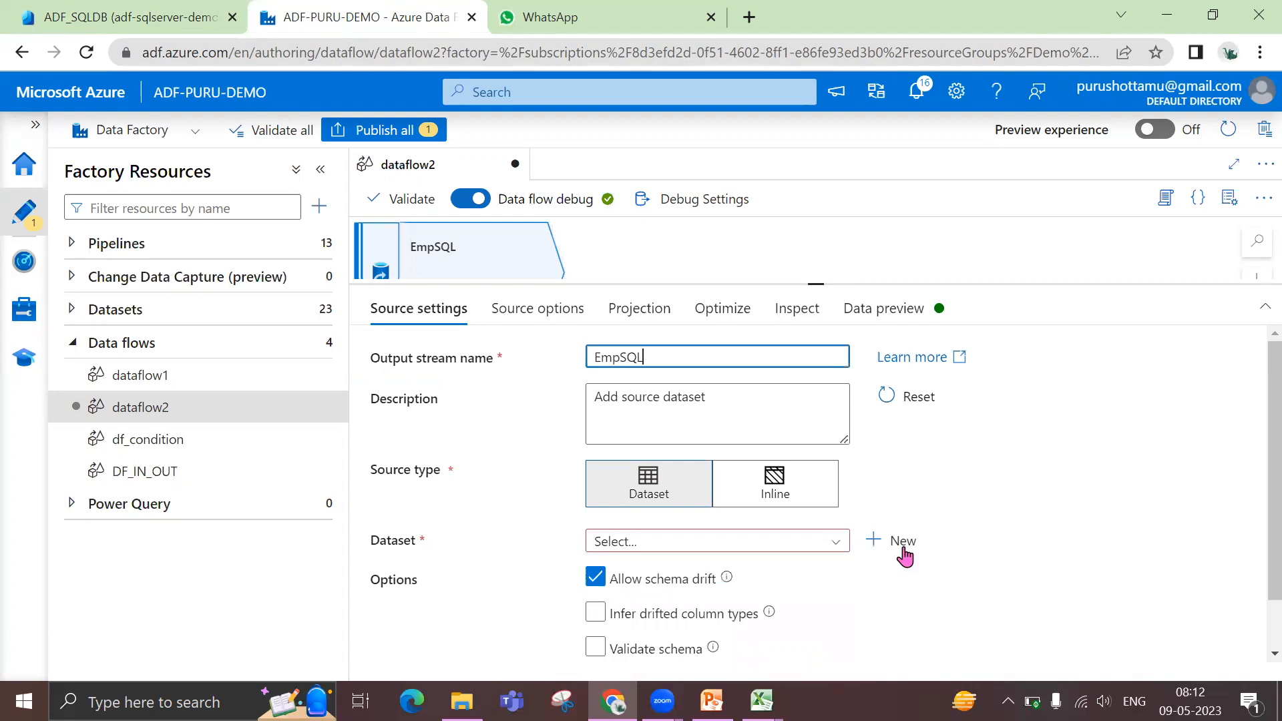
Start a new dataset for the EmpSQL source, searching for "sq" and choosing Azure SQL Database as its data store
click(903, 544)
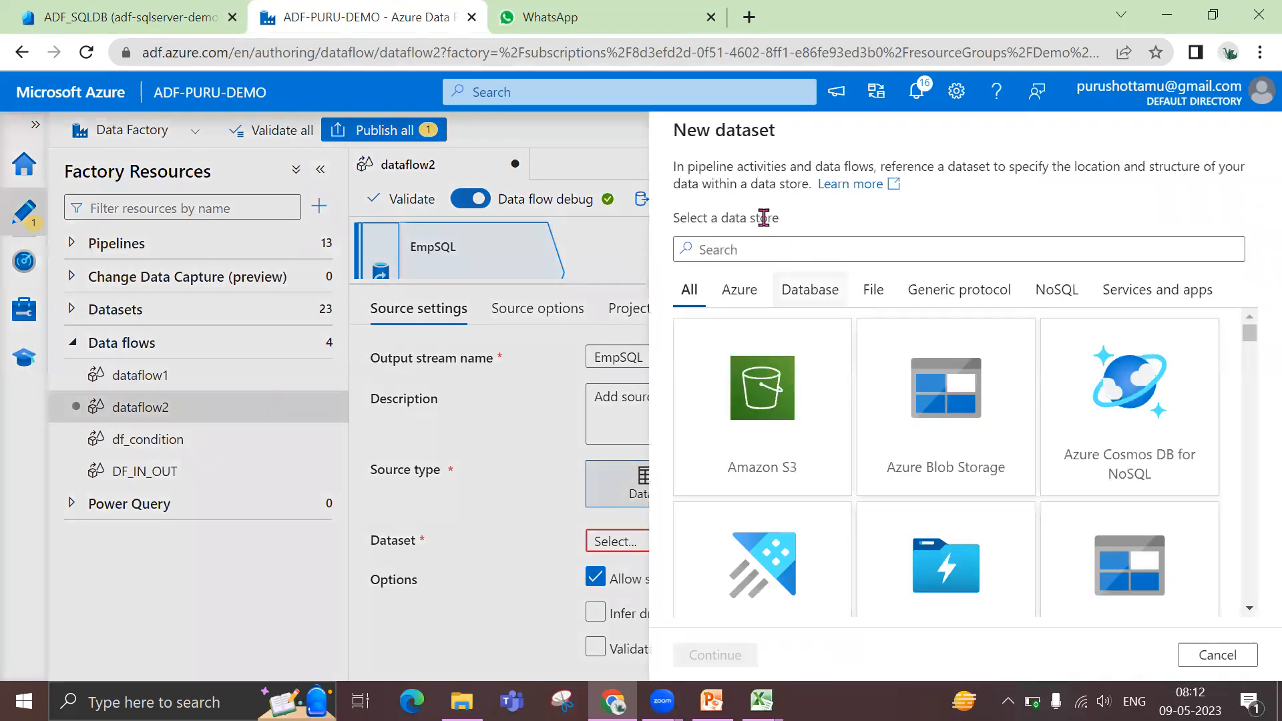
scroll(907, 552, down, 2)
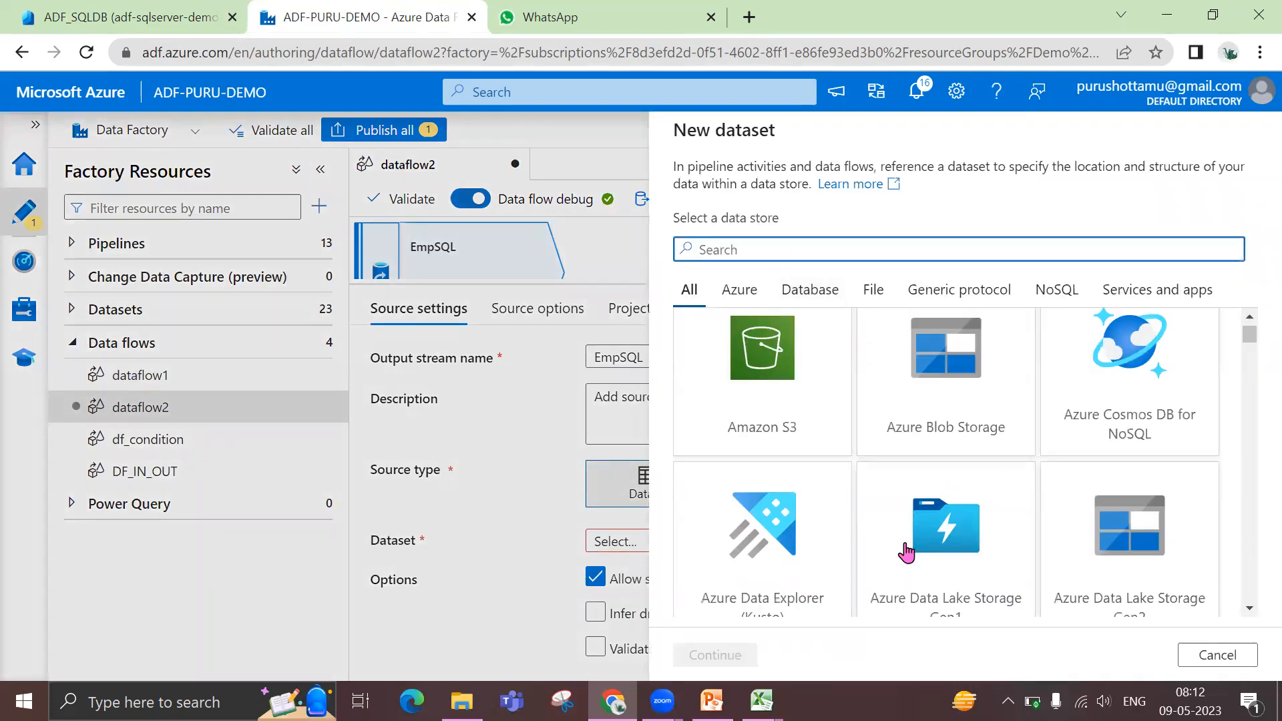
scroll(781, 366, down, 3)
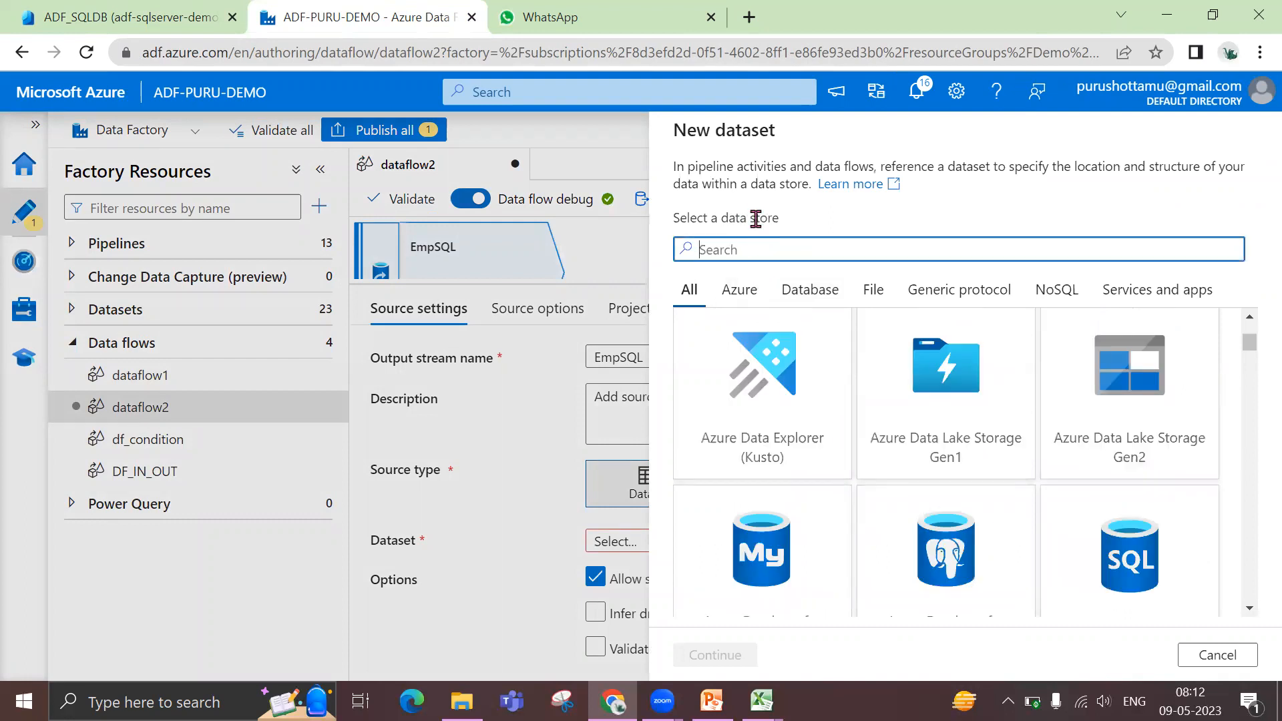
text(sq)
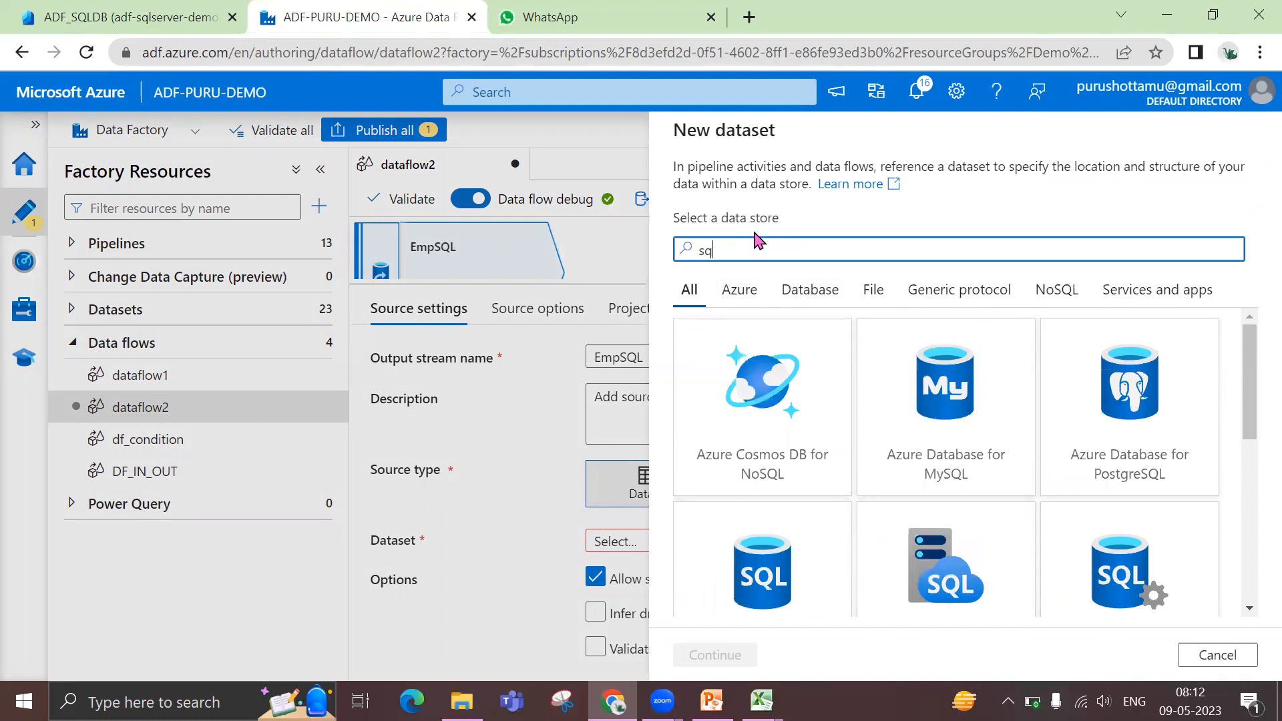
scroll(793, 525, down, 2)
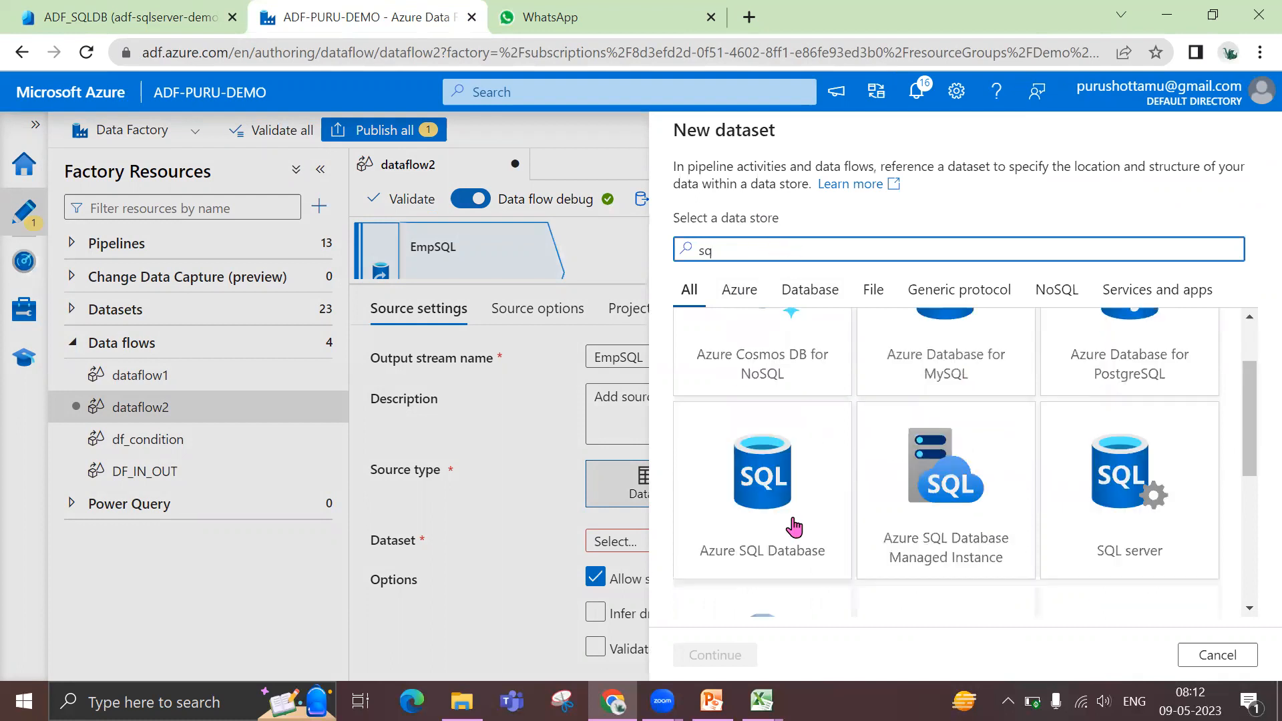
click(790, 525)
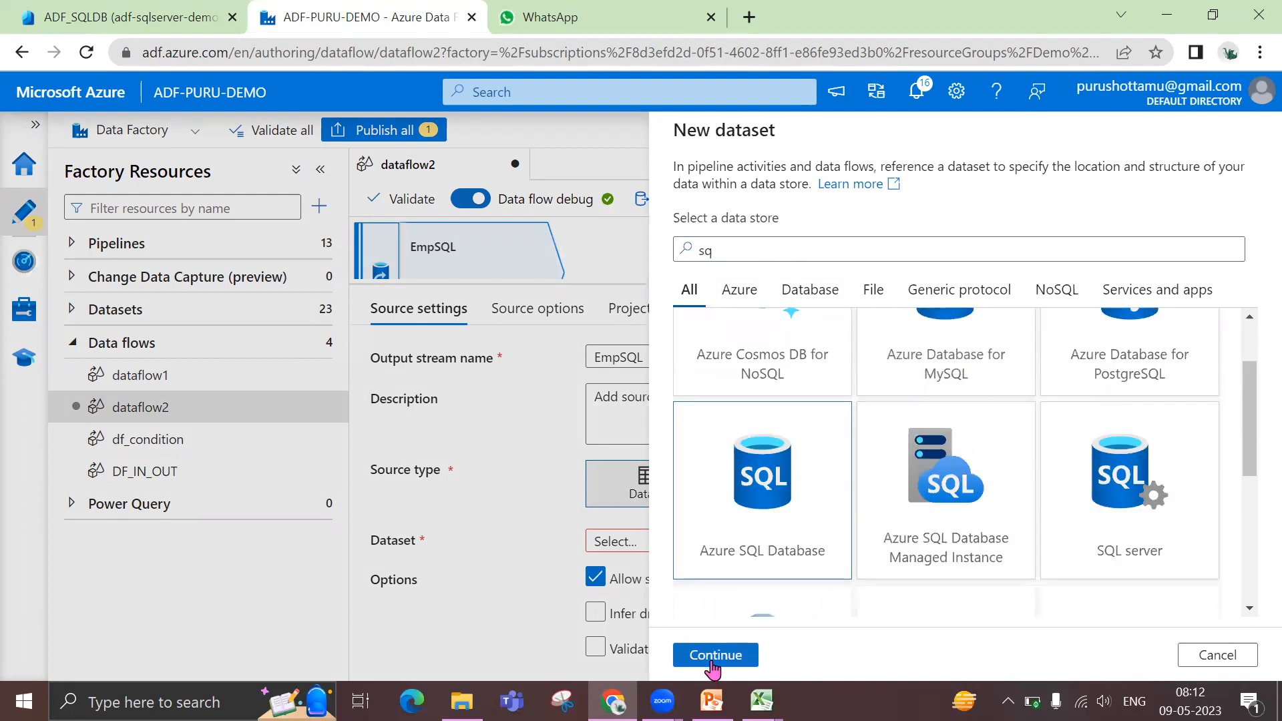
click(714, 657)
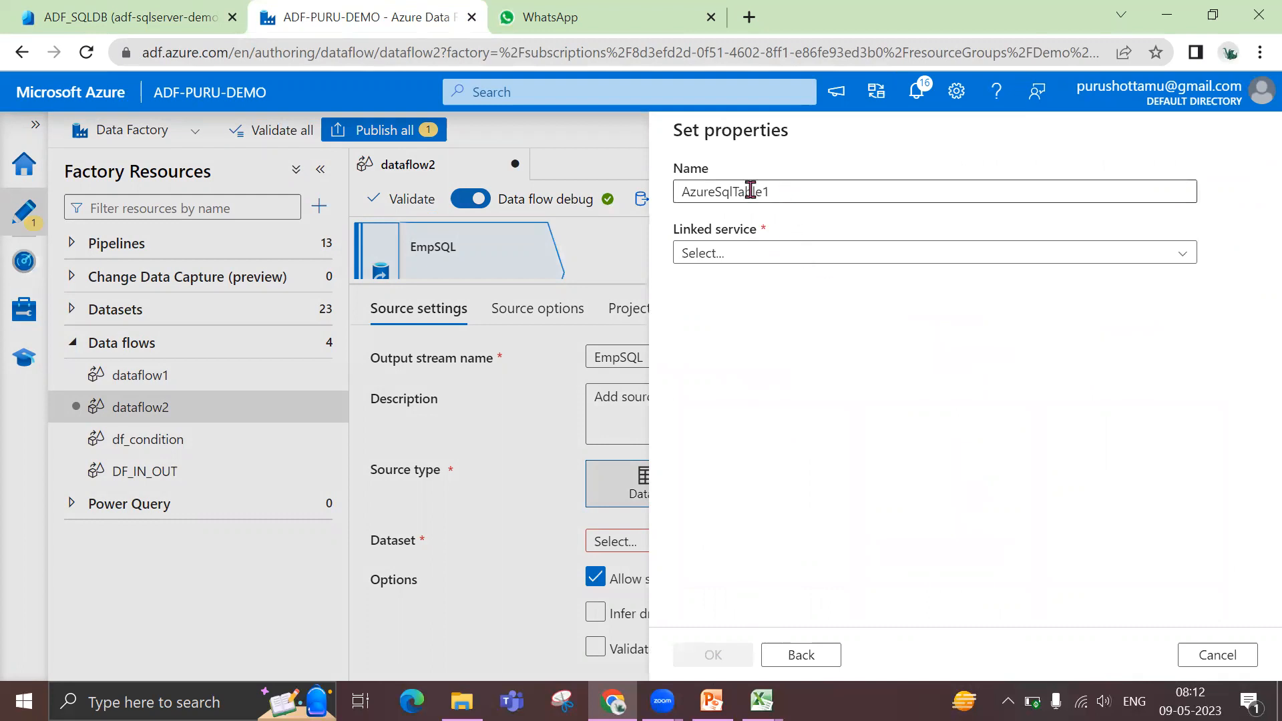
Name the new dataset ds_sqldb_cars
drag(772, 191, 647, 199)
text(d)
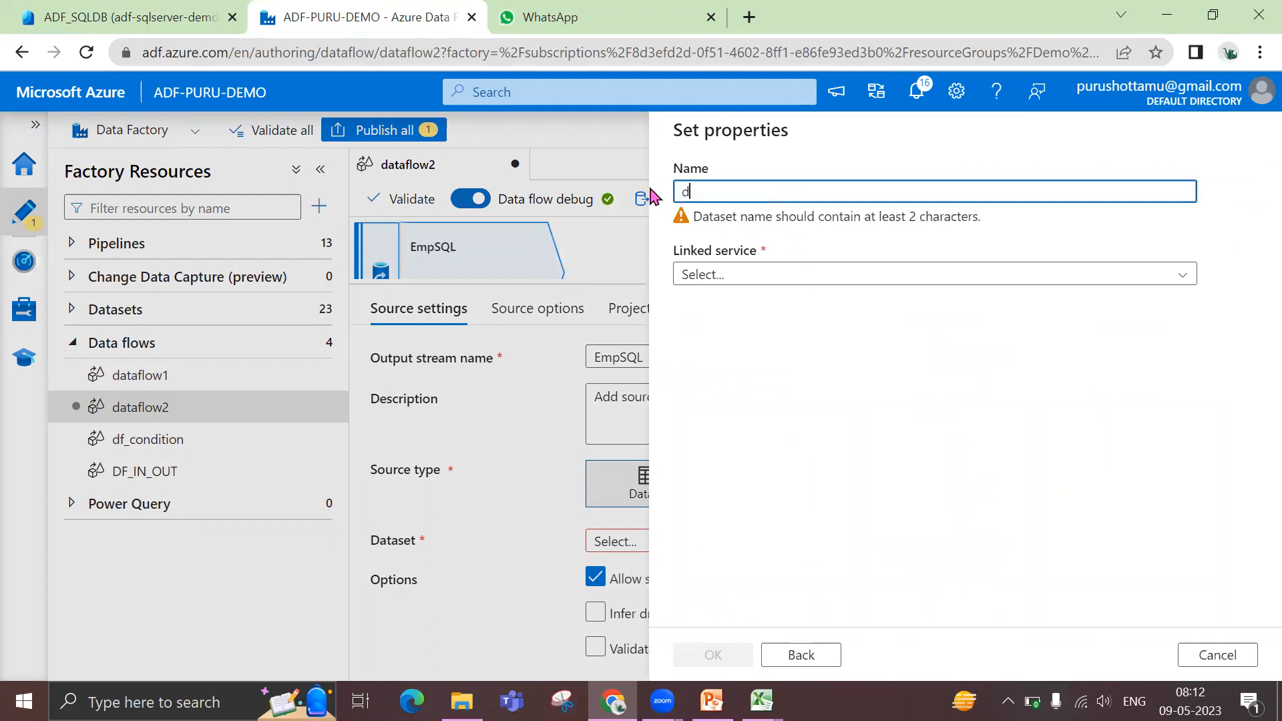
text(s_sqld)
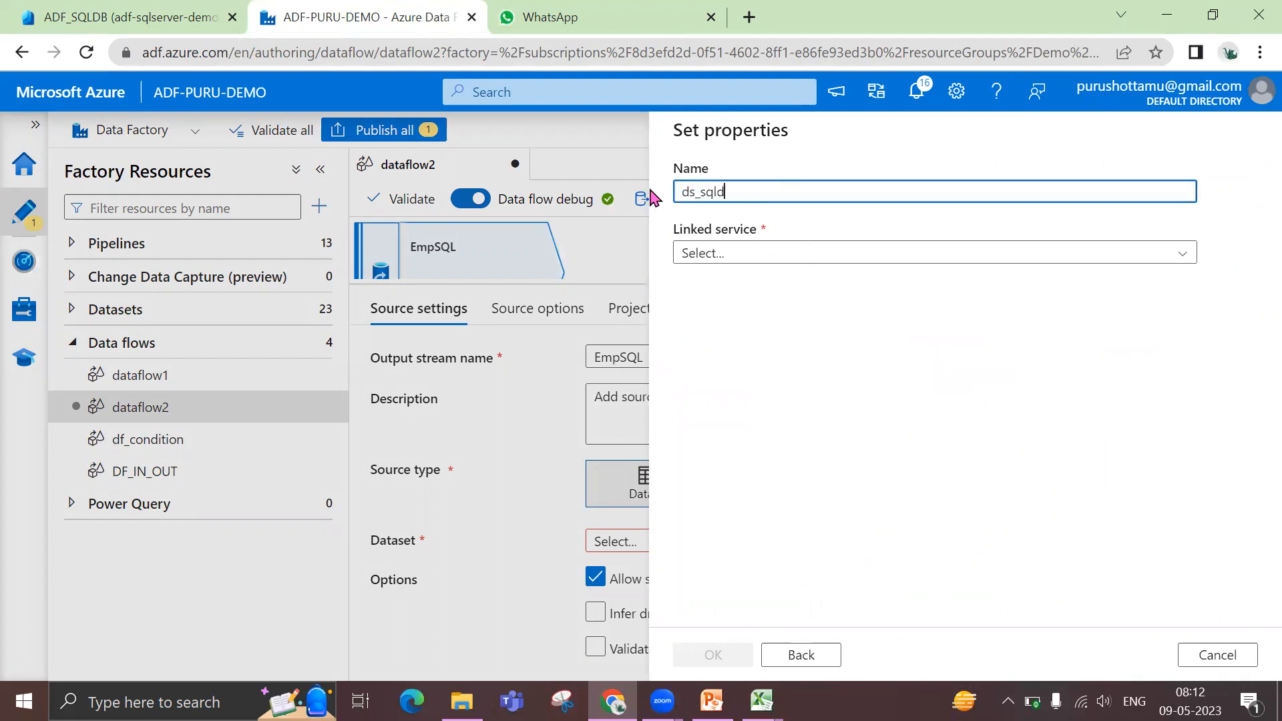
text(b_)
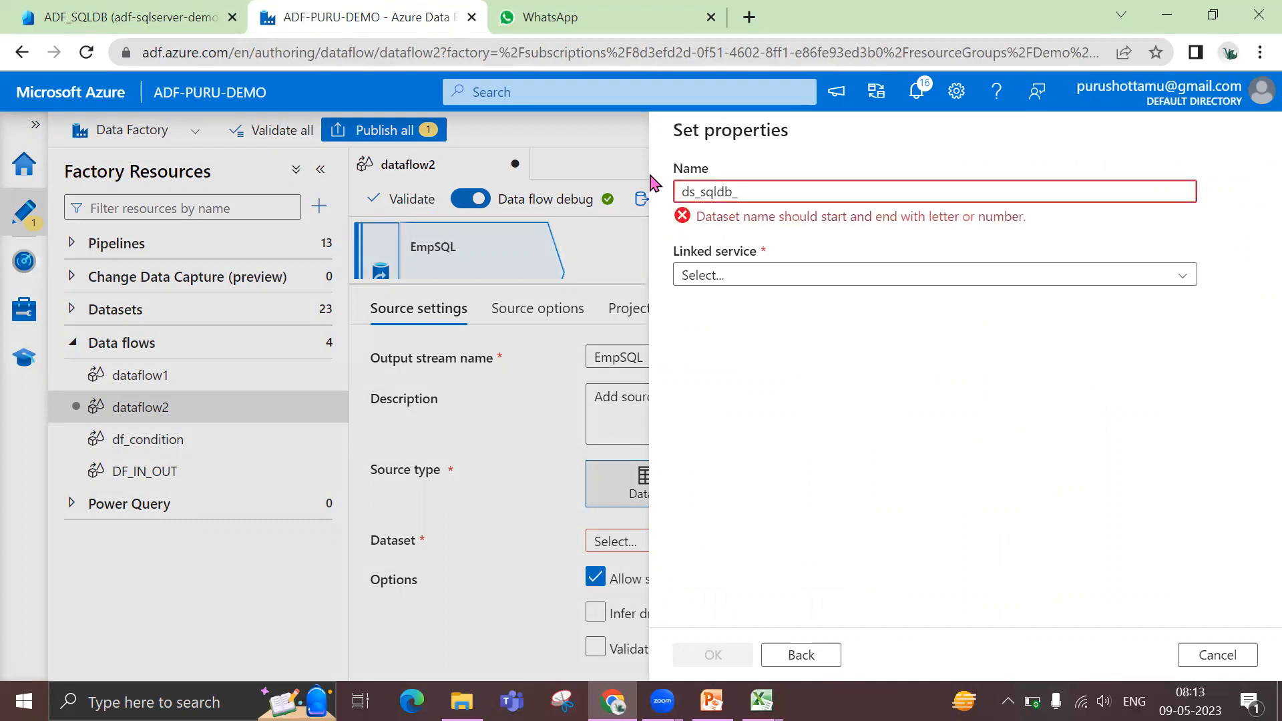
text(cars)
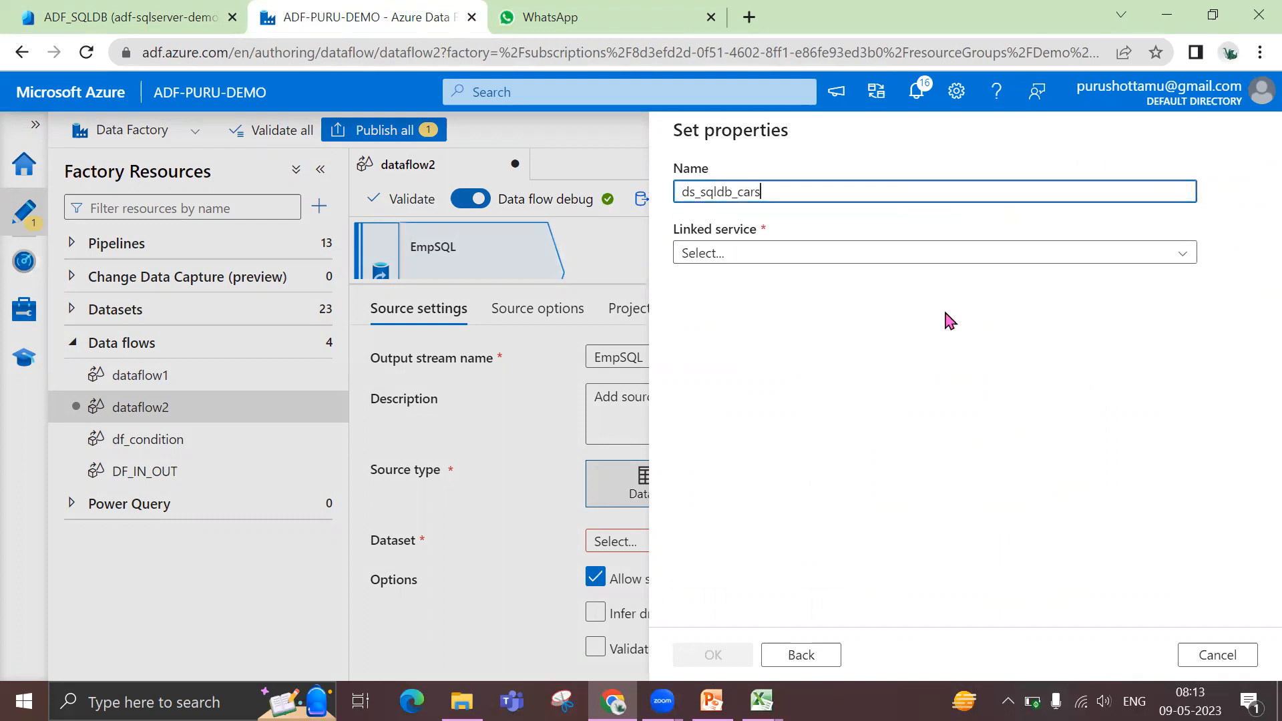
Set the dataset's linked service to ls_sqldb and its table to dbo.cars_json, and create the dataset
click(887, 258)
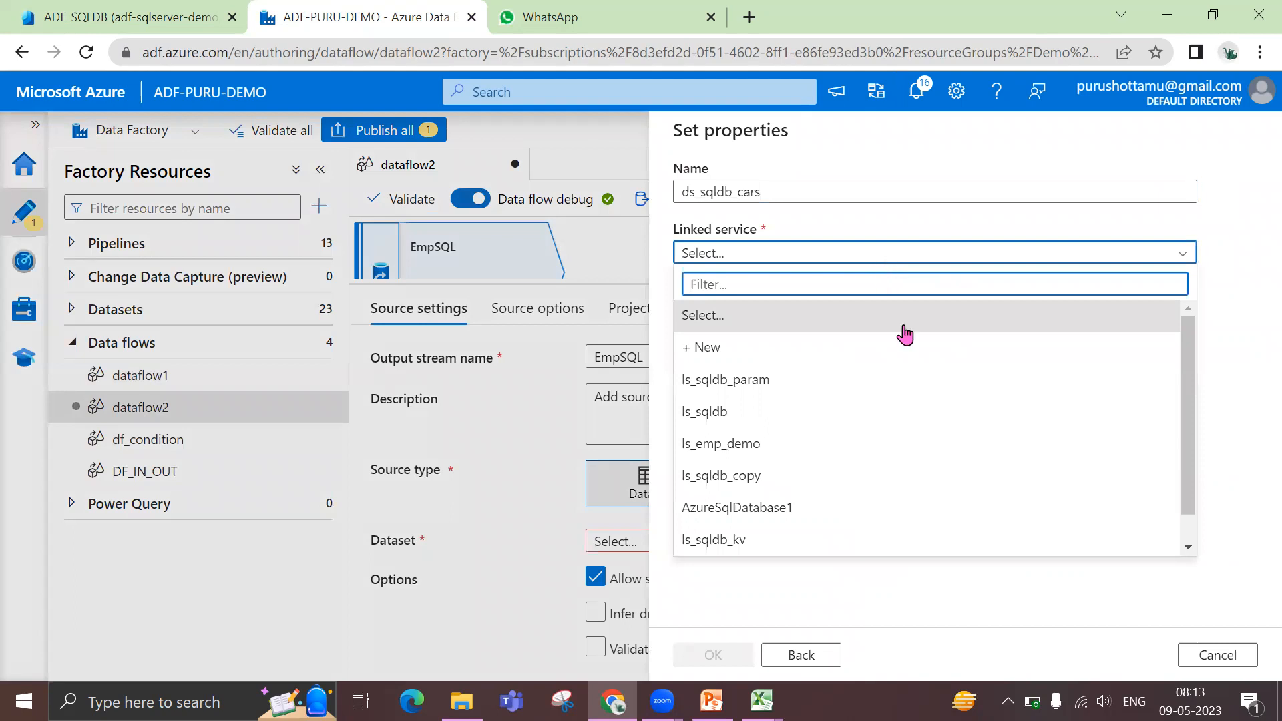
click(878, 423)
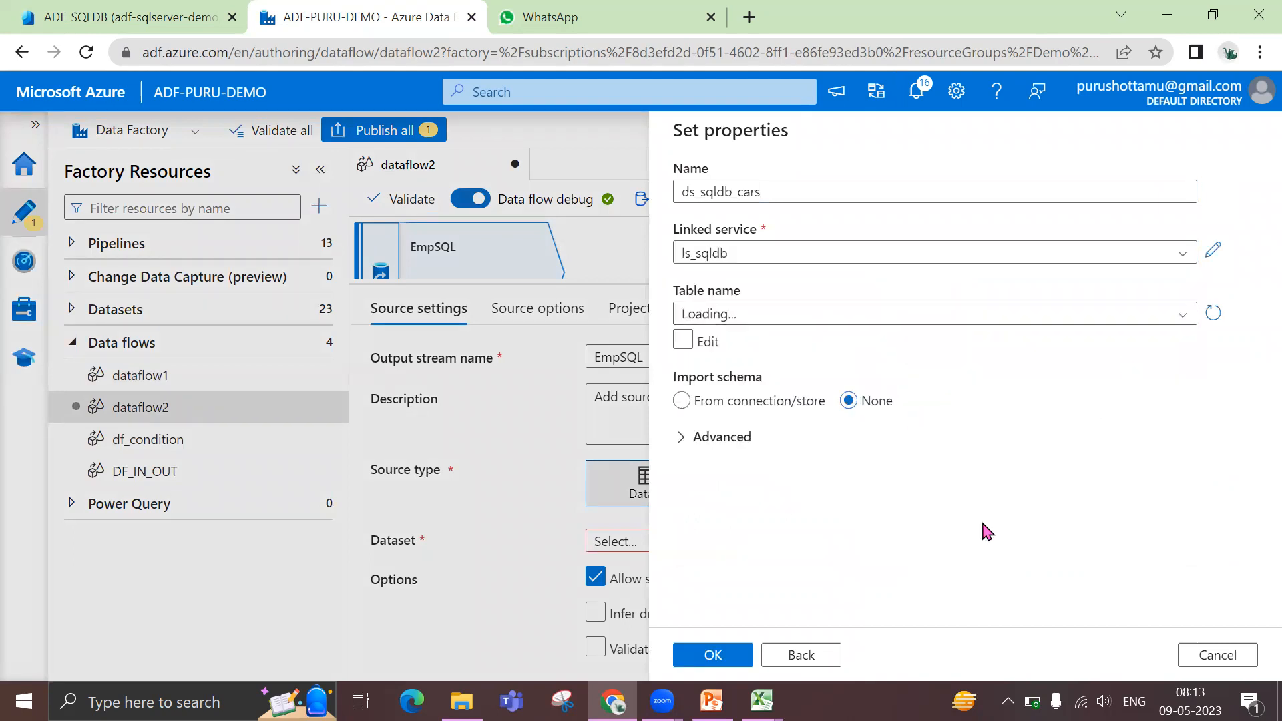
click(1155, 324)
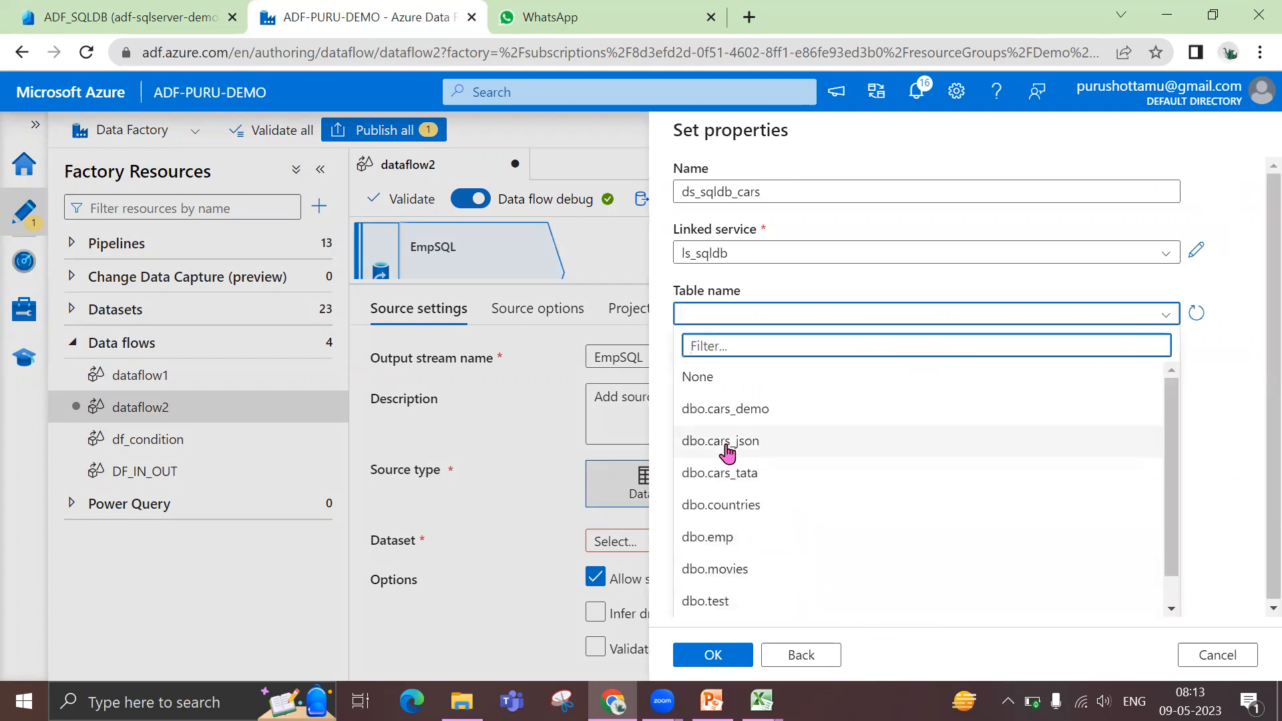
click(725, 442)
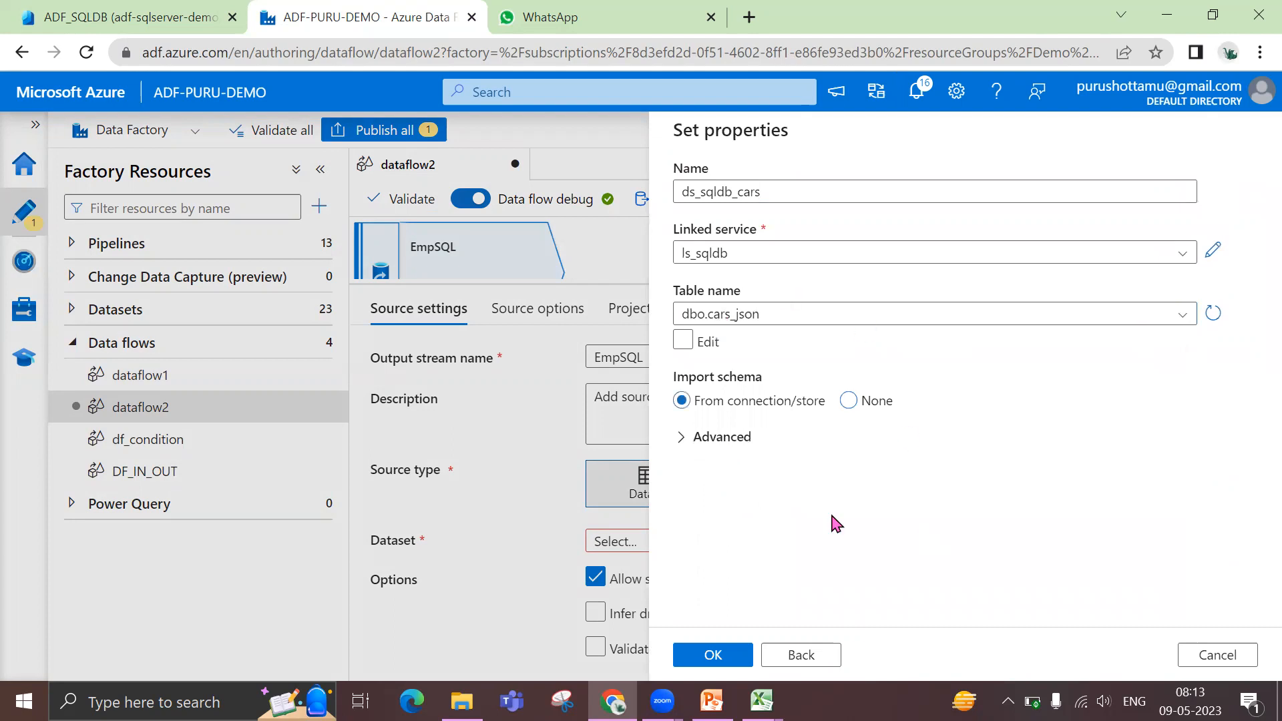
click(723, 662)
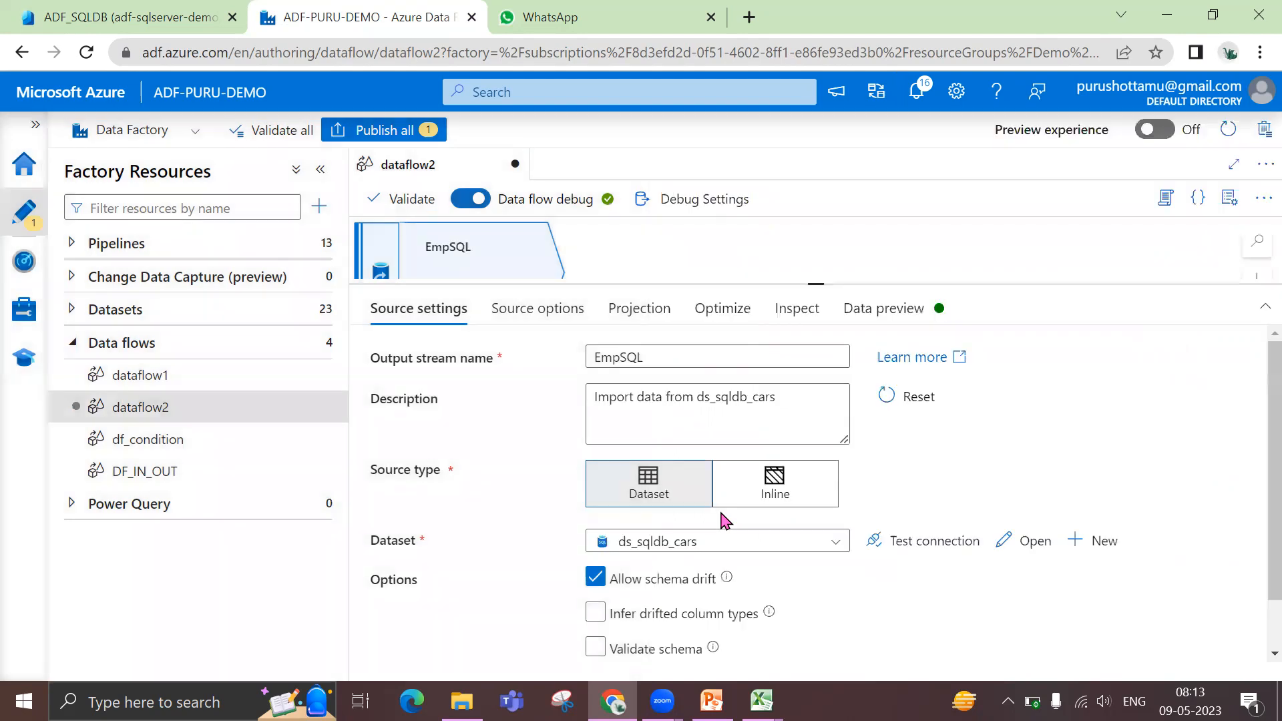
Open the ds_sqldb_cars dataset, hide its properties and preview the data of the dbo.cars_json table
click(1026, 542)
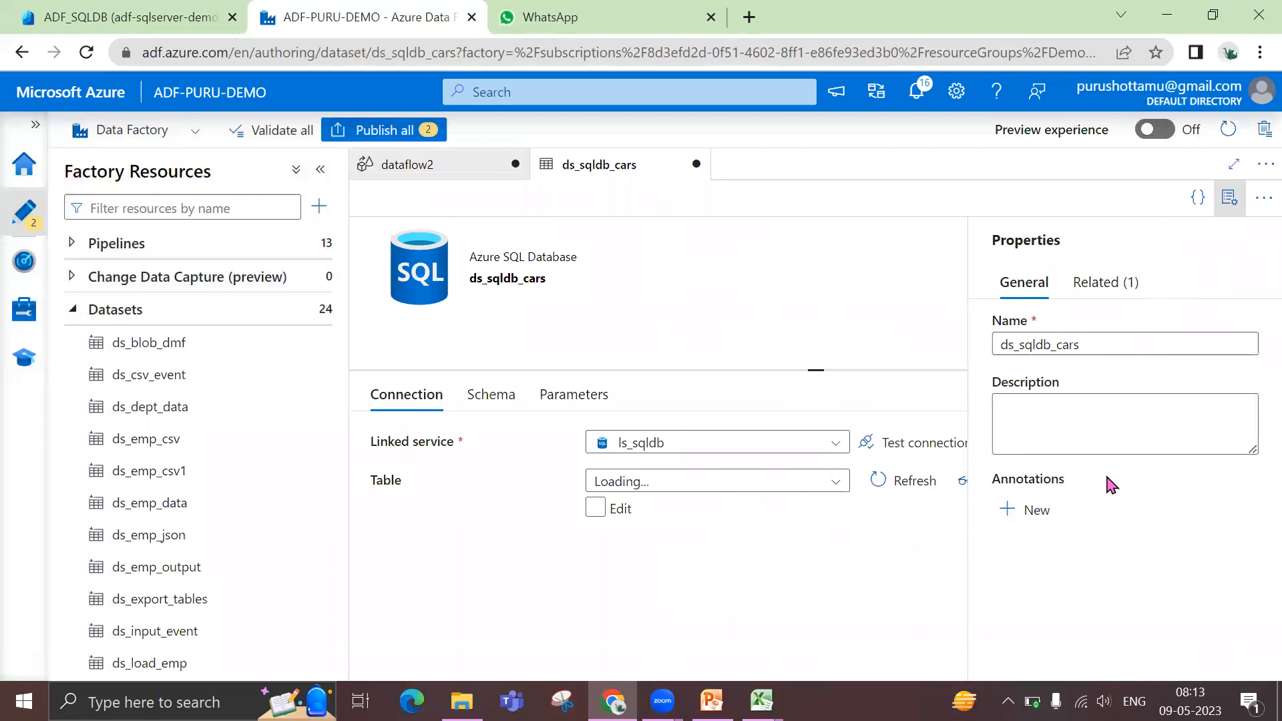
click(1230, 199)
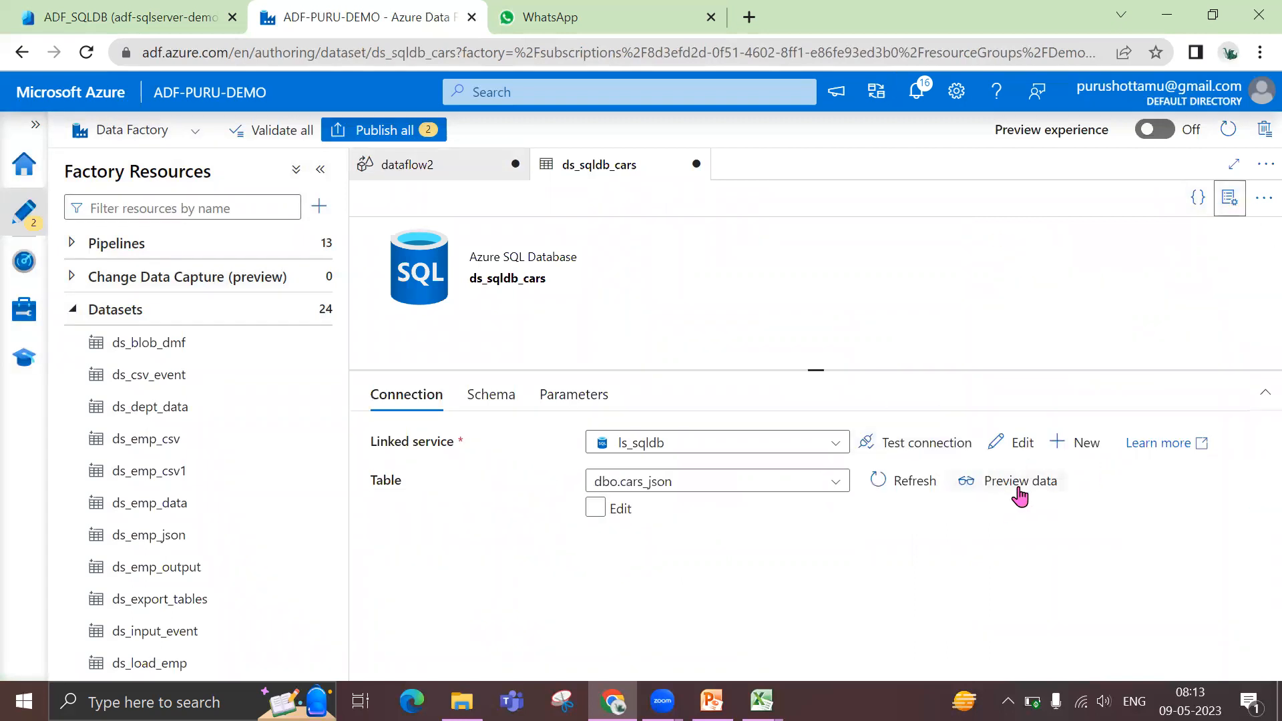
click(1021, 481)
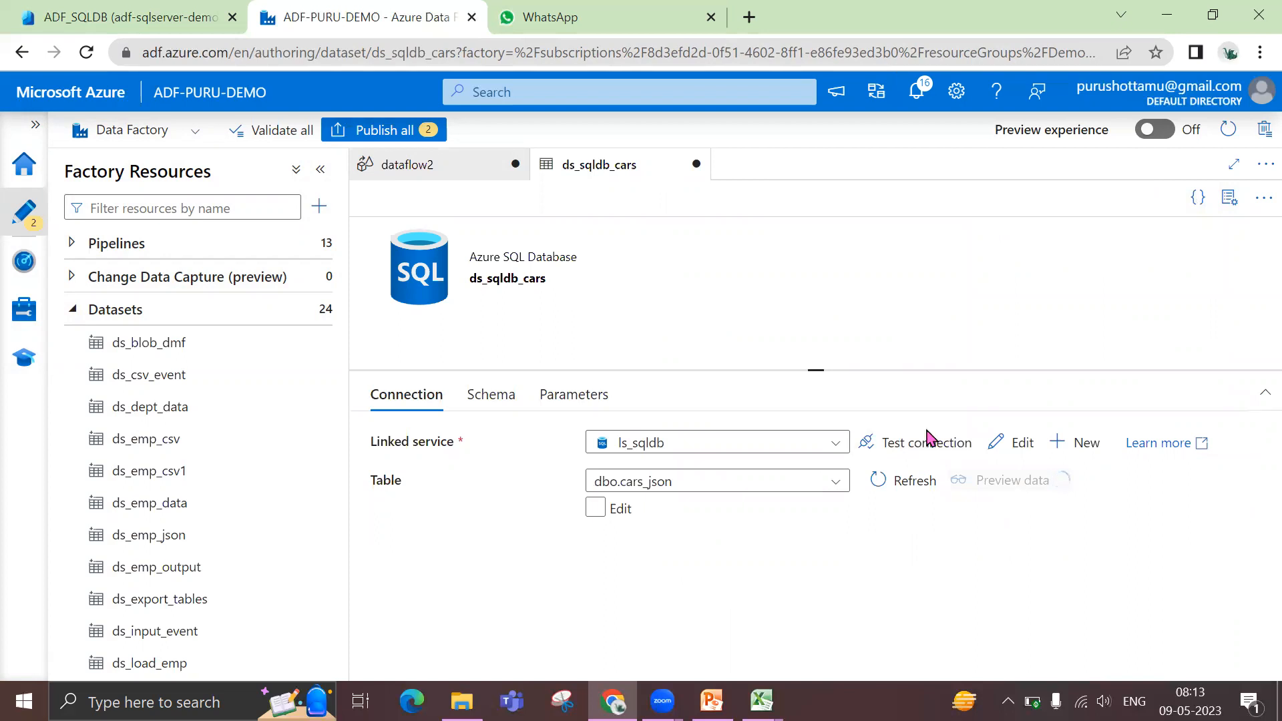
drag(815, 367, 815, 323)
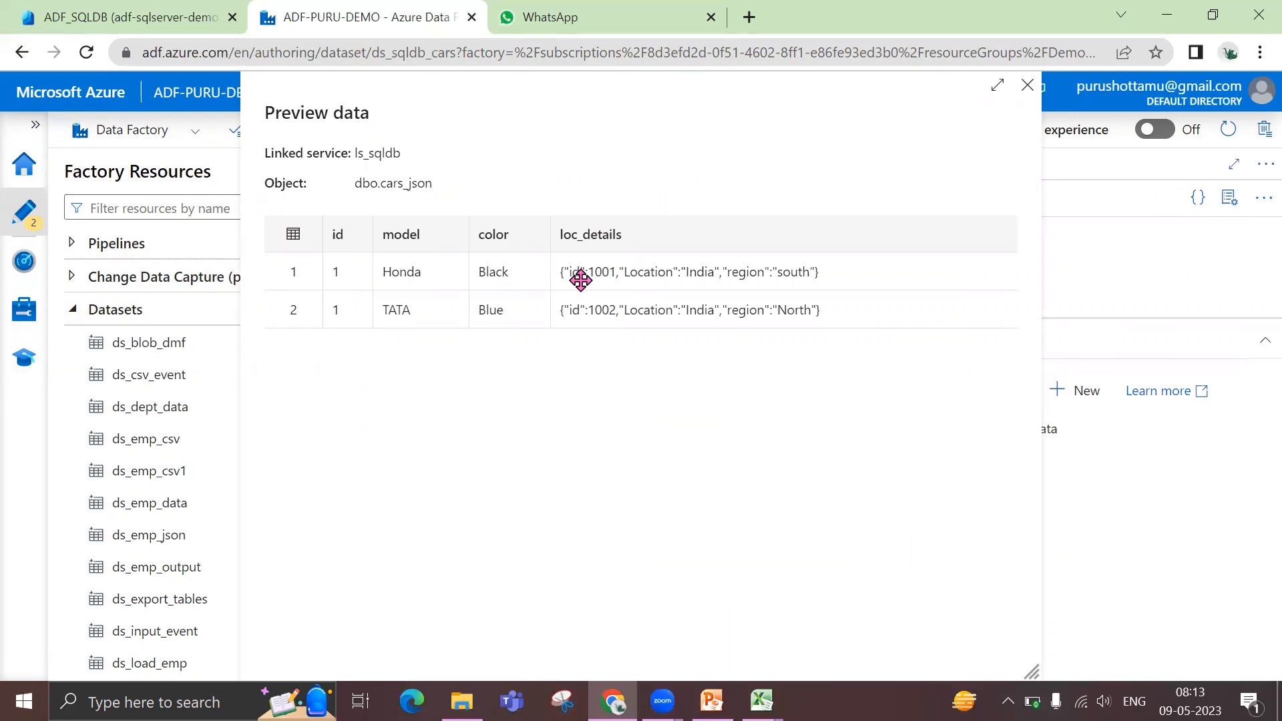
click(1027, 86)
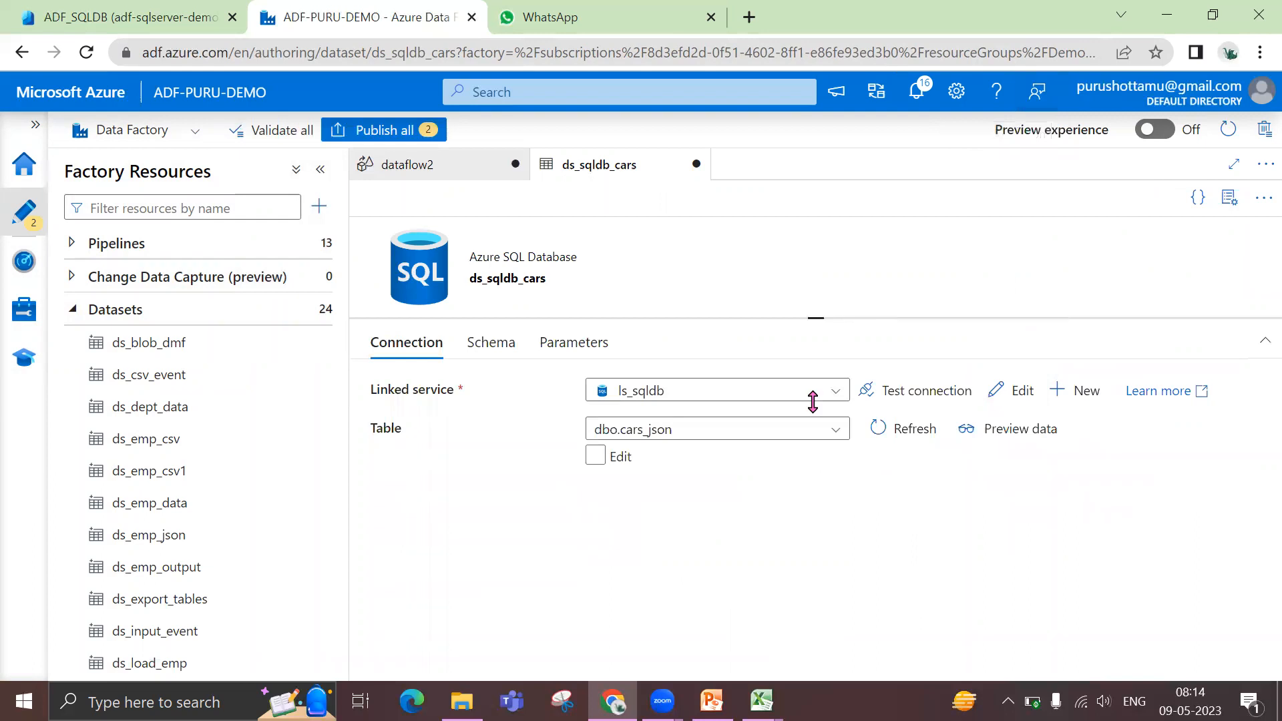
Return to dataflow2 and examine the source options of EmpSQL, making room for the whole source on the canvas
click(452, 172)
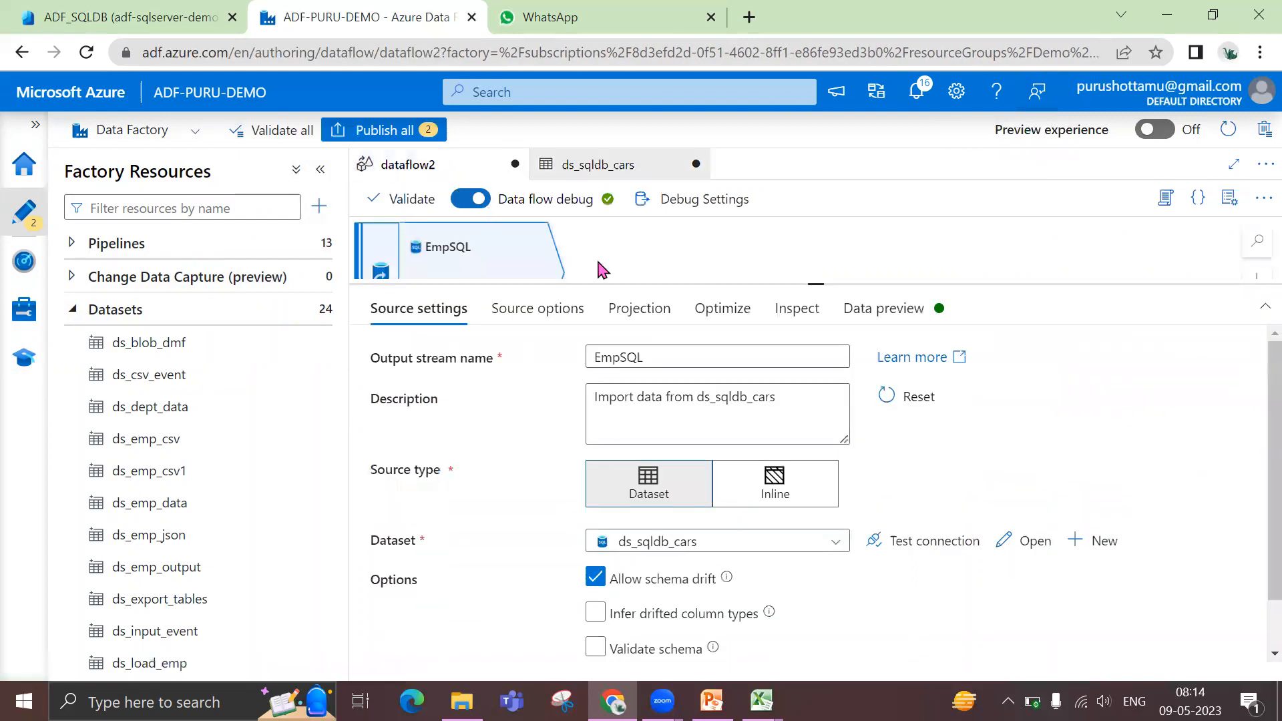
drag(810, 284, 816, 332)
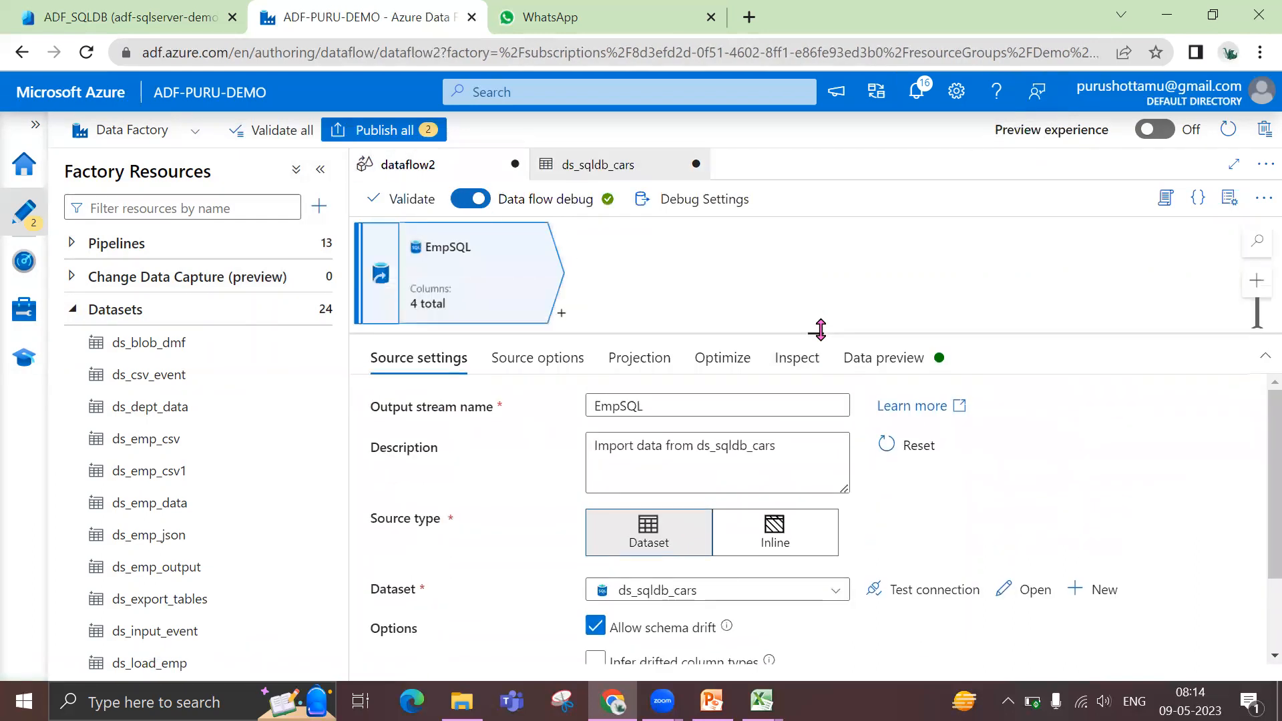
click(524, 364)
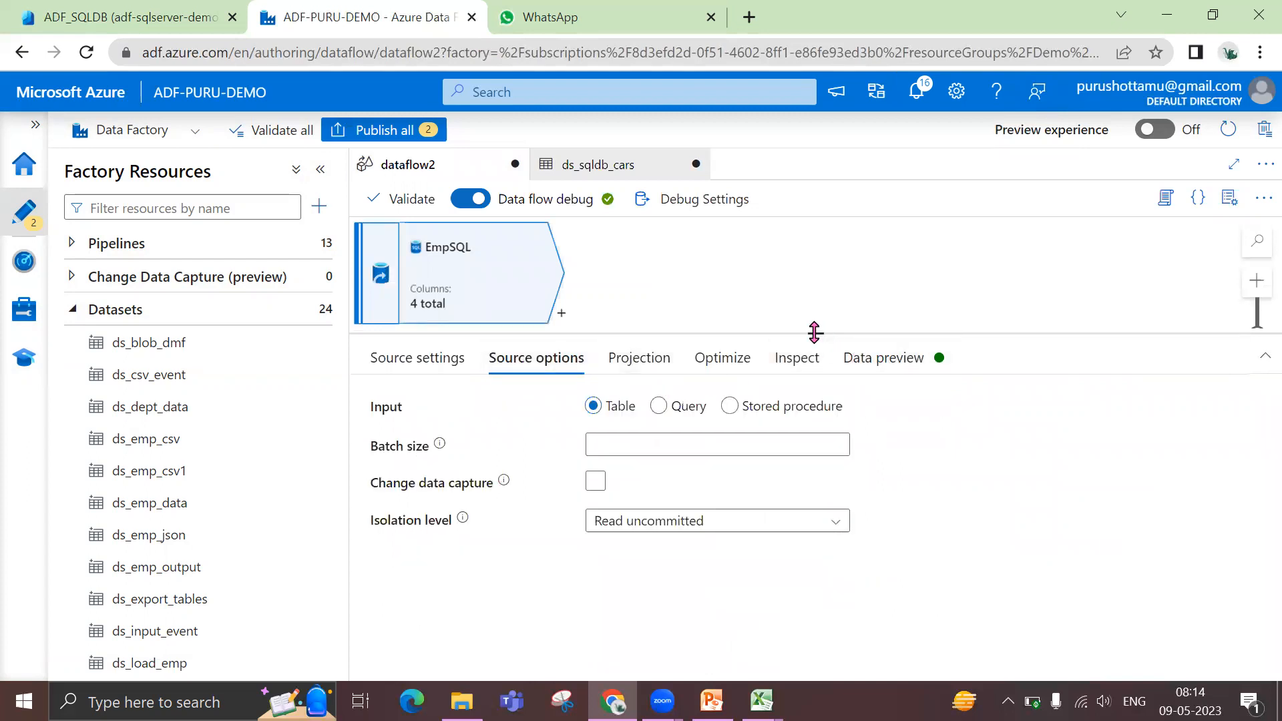
drag(812, 347, 813, 361)
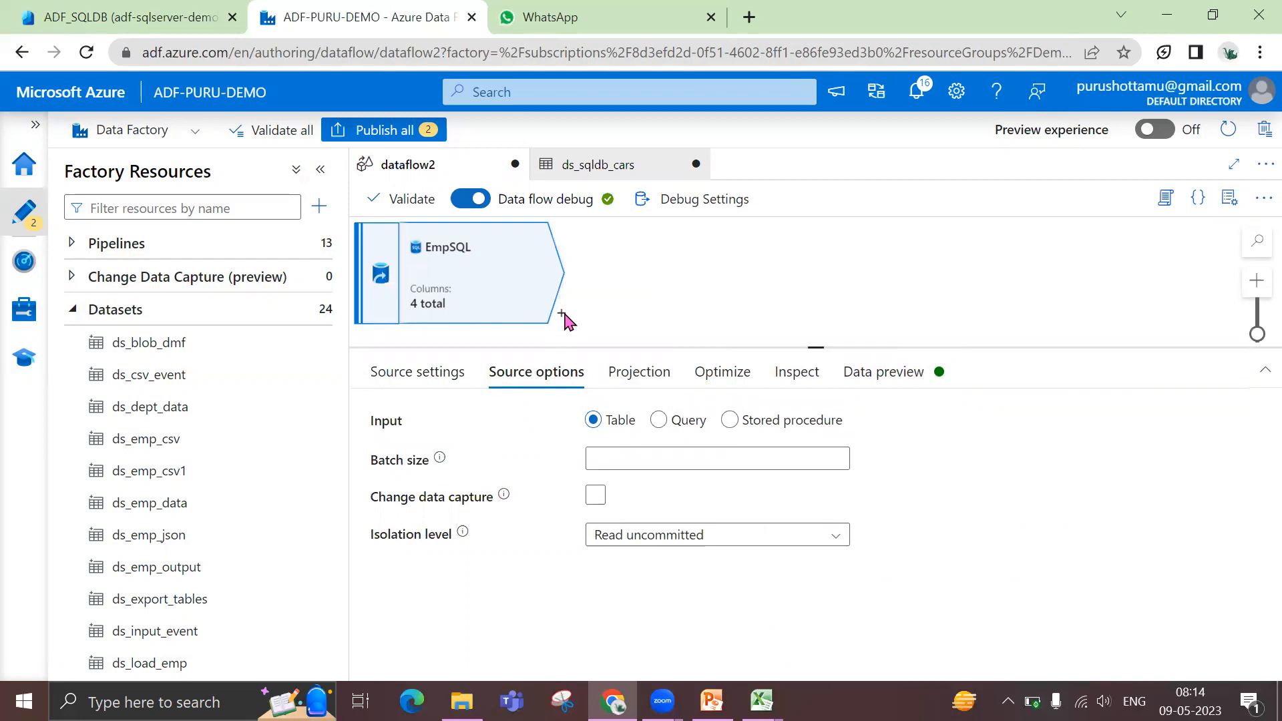
Add a Parse transformation after the EmpSQL source
click(562, 314)
scroll(681, 541, down, 3)
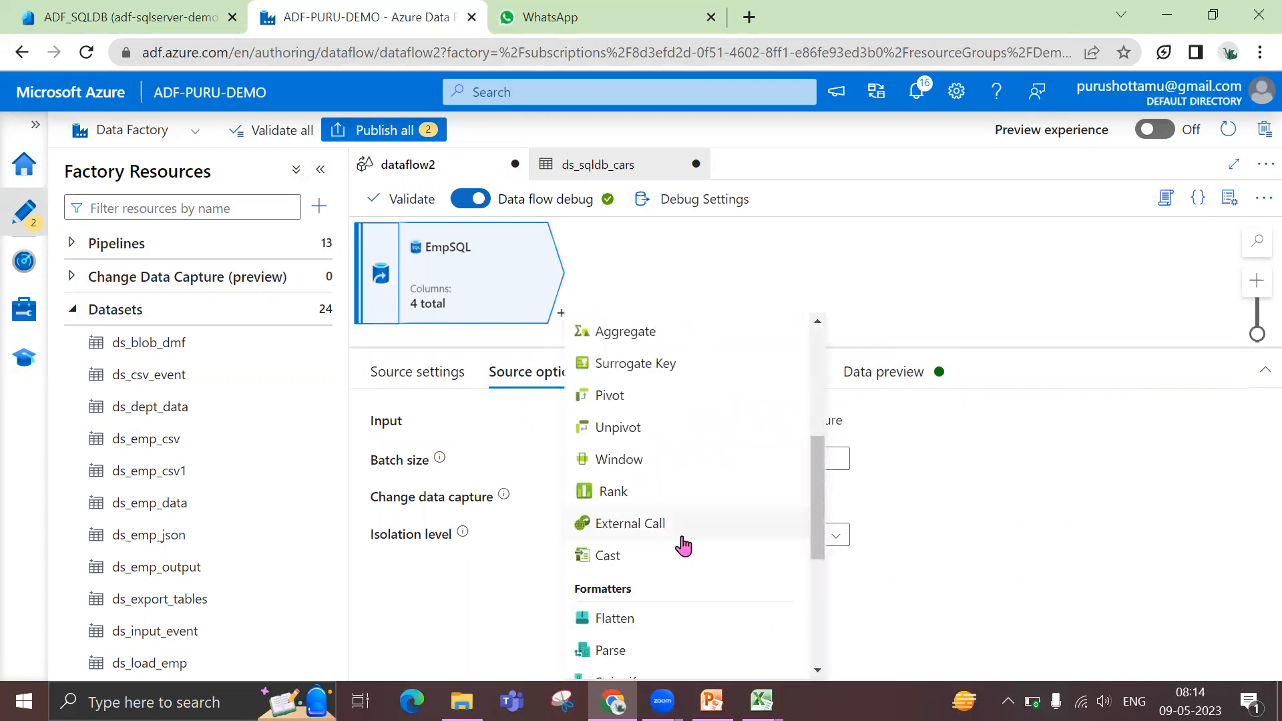
scroll(648, 546, down, 3)
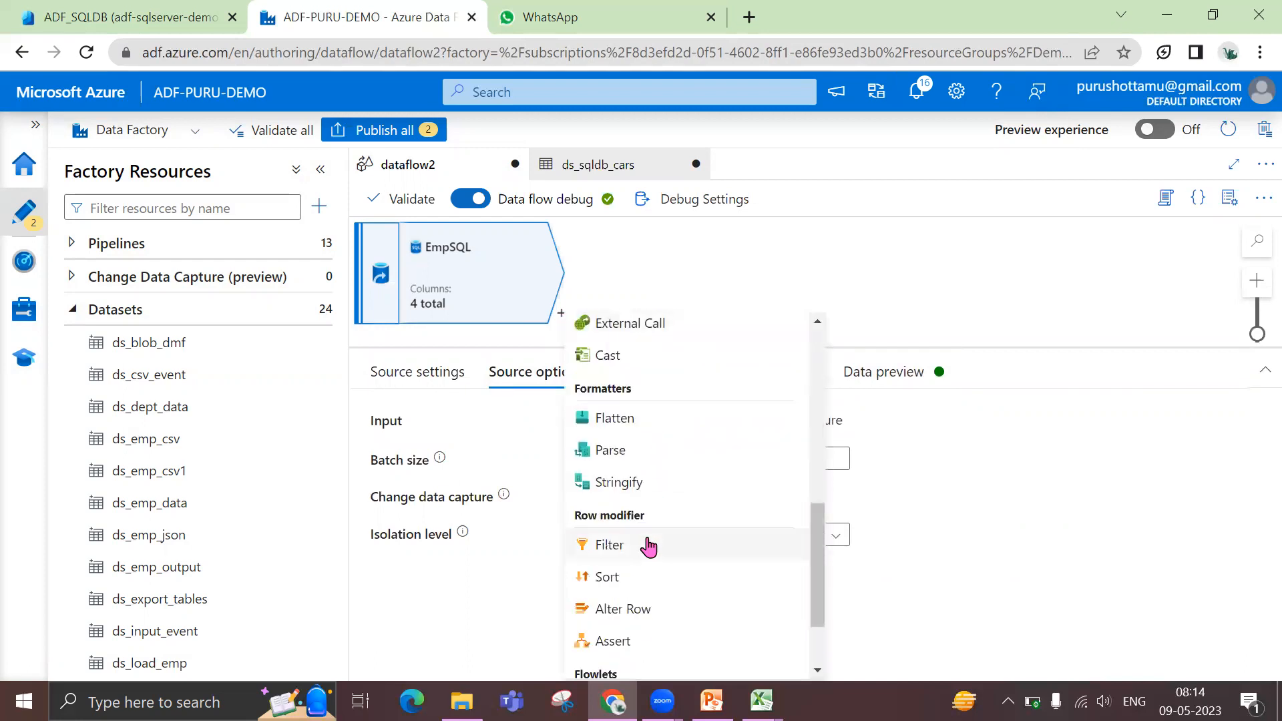
click(605, 460)
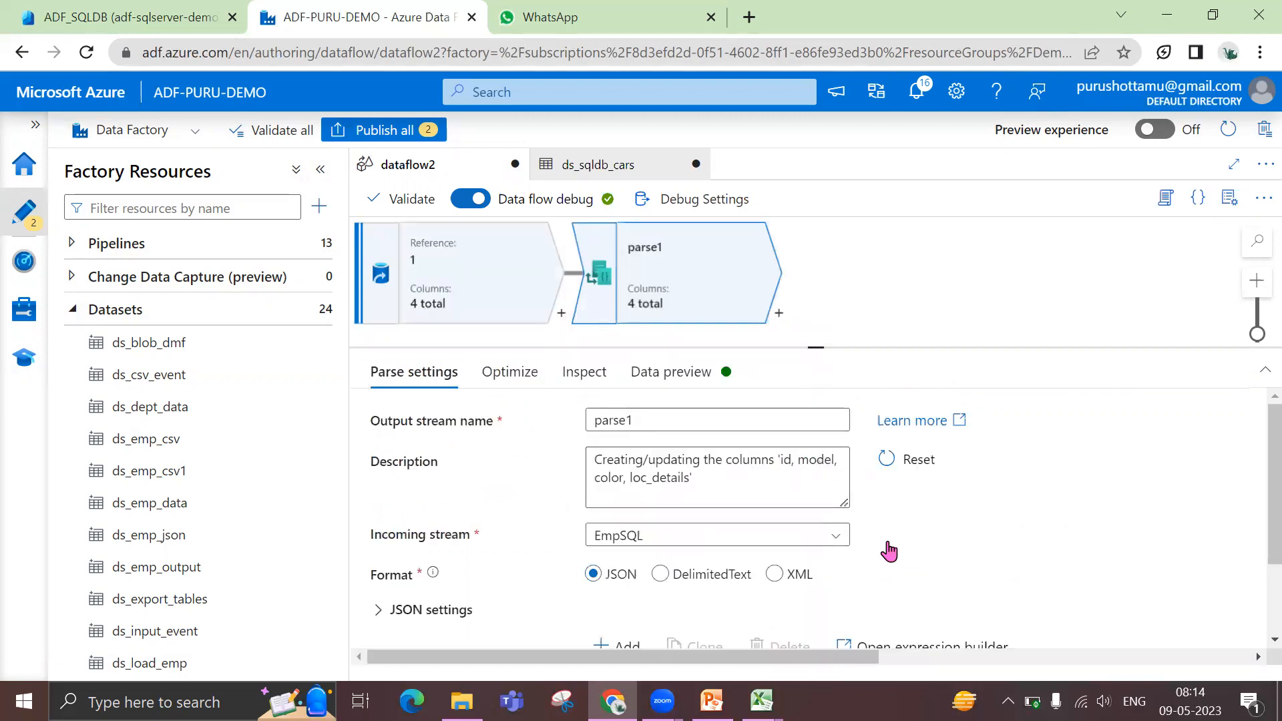
Rename the Parse transformation's output stream to ParseLocation
drag(816, 347, 815, 302)
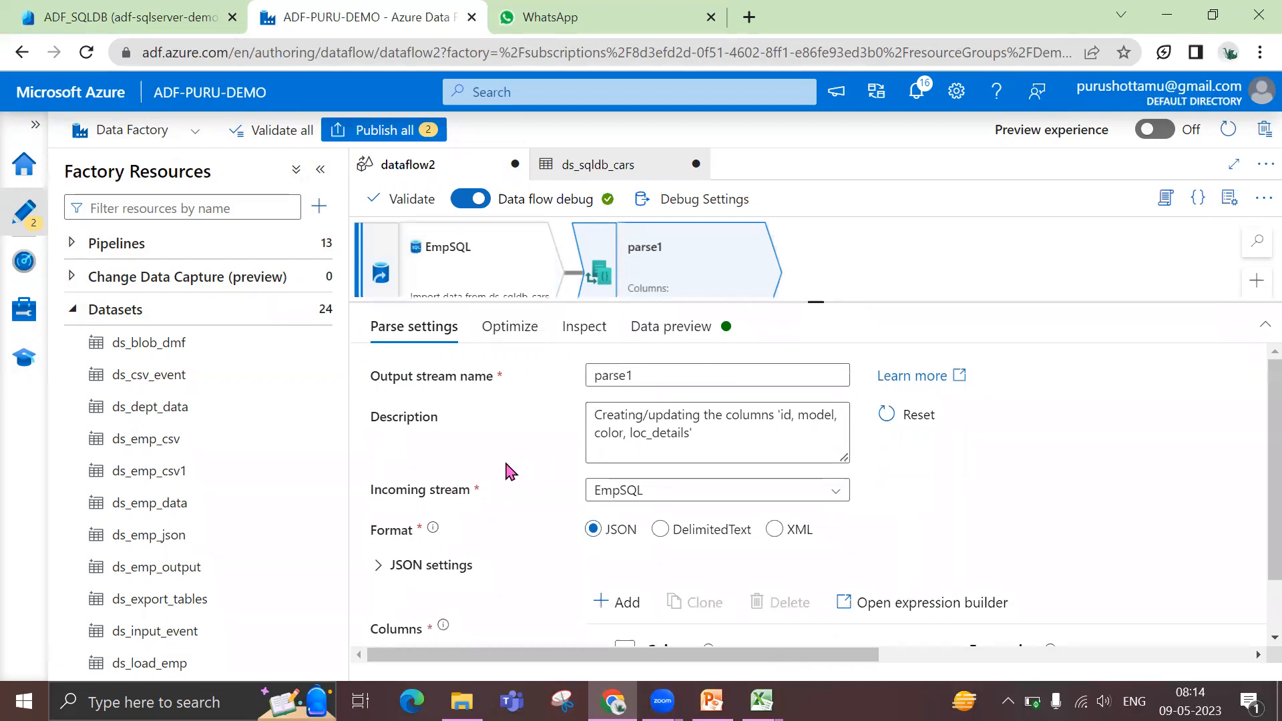
drag(641, 373, 527, 393)
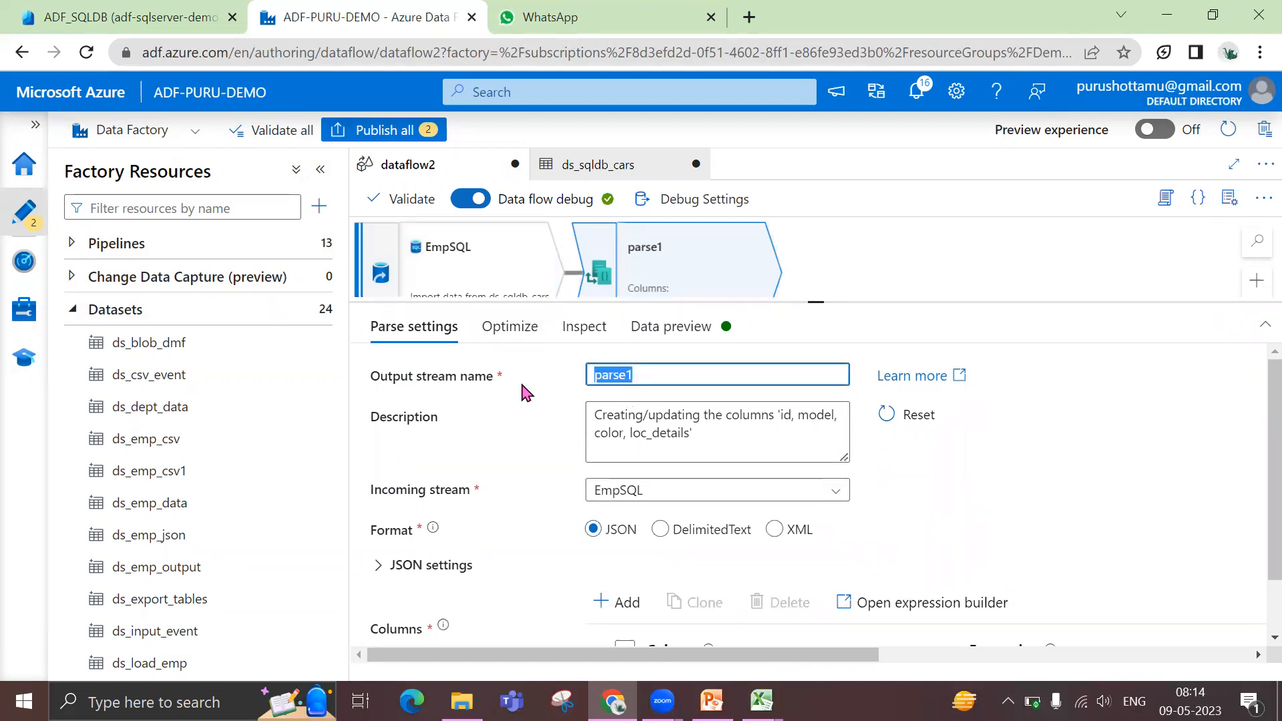
text(Pa)
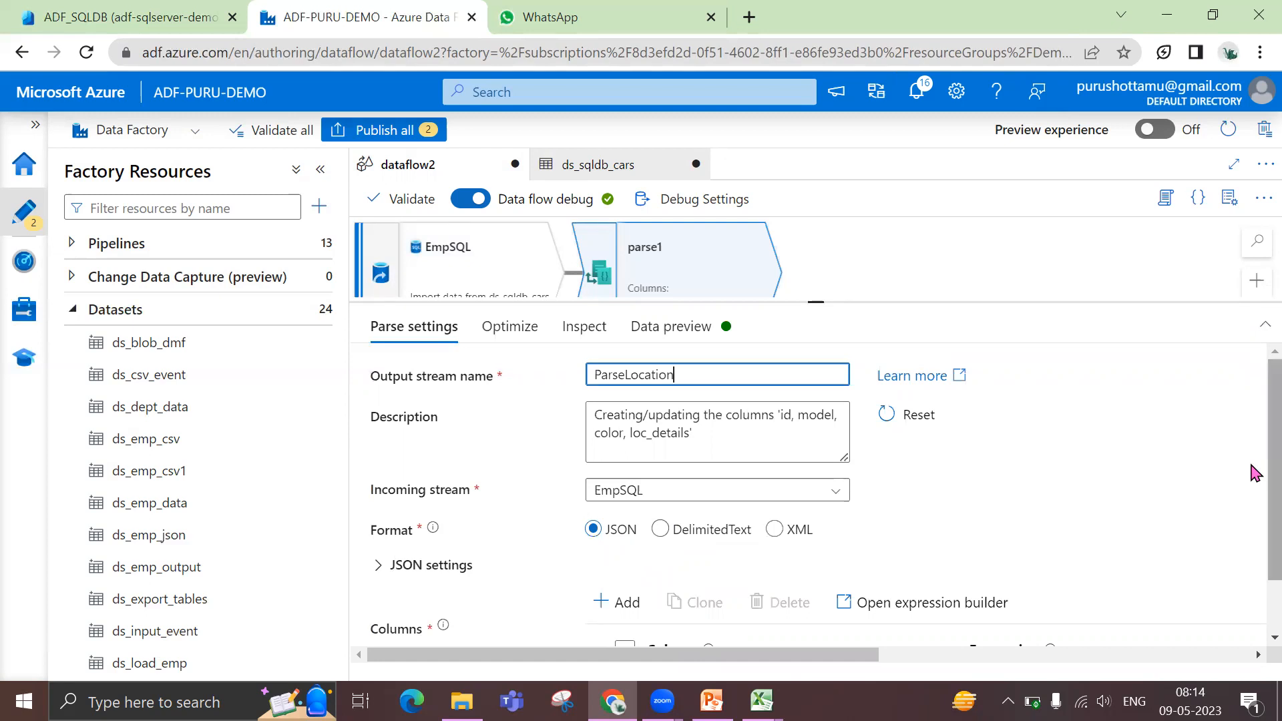
scroll(1254, 494, down, 1)
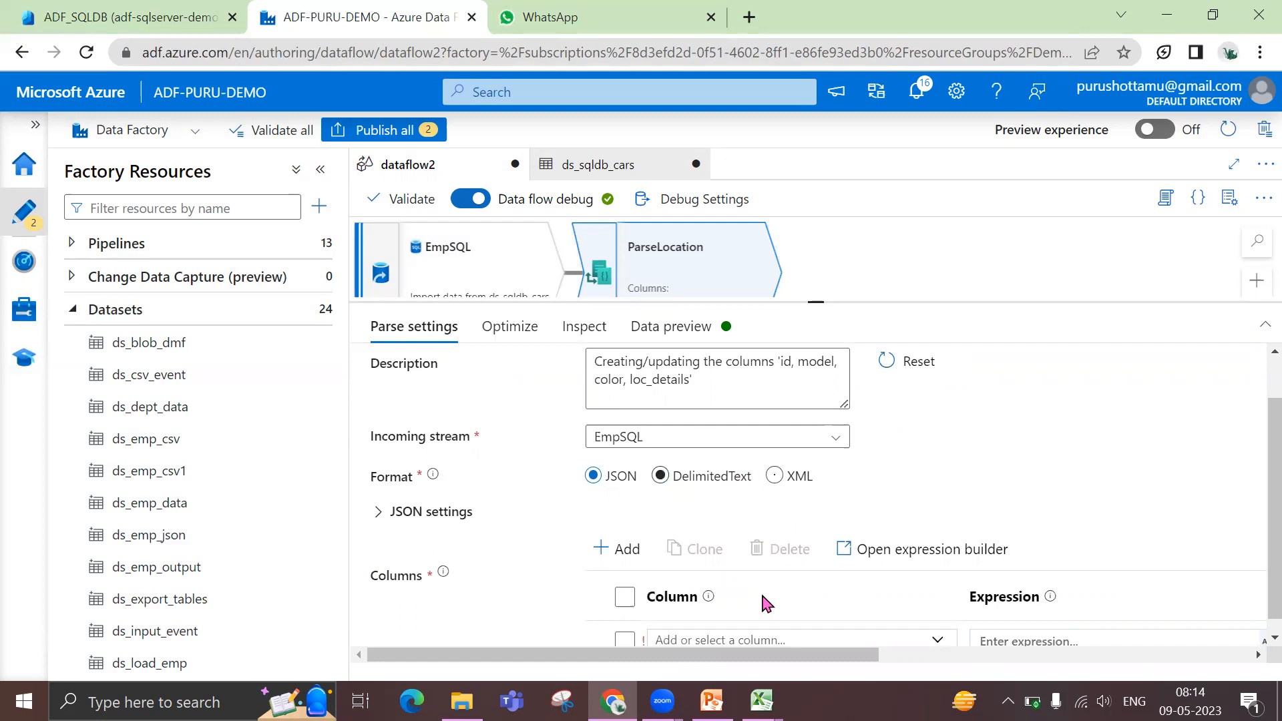
Examine the loc_details JSON string in the ADF_SQLDB query editor, then look at the Skills_data_preview workbook in Excel
mouse_move(762, 701)
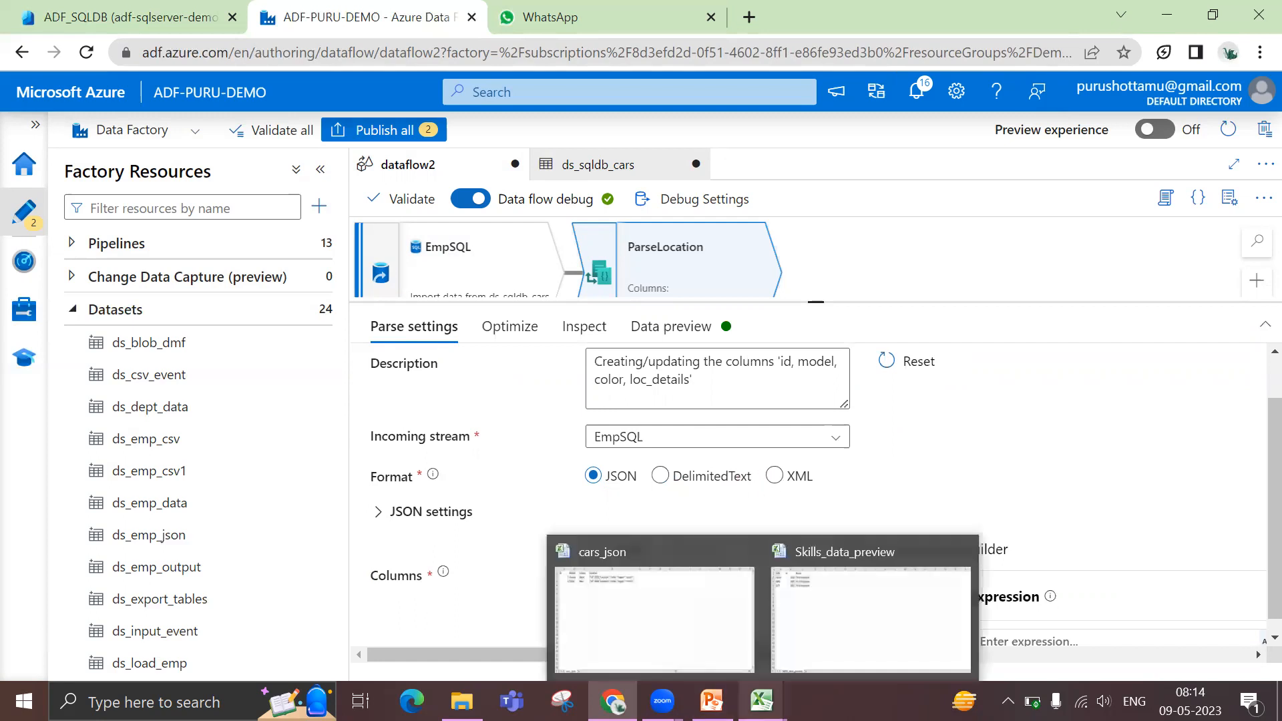
click(86, 20)
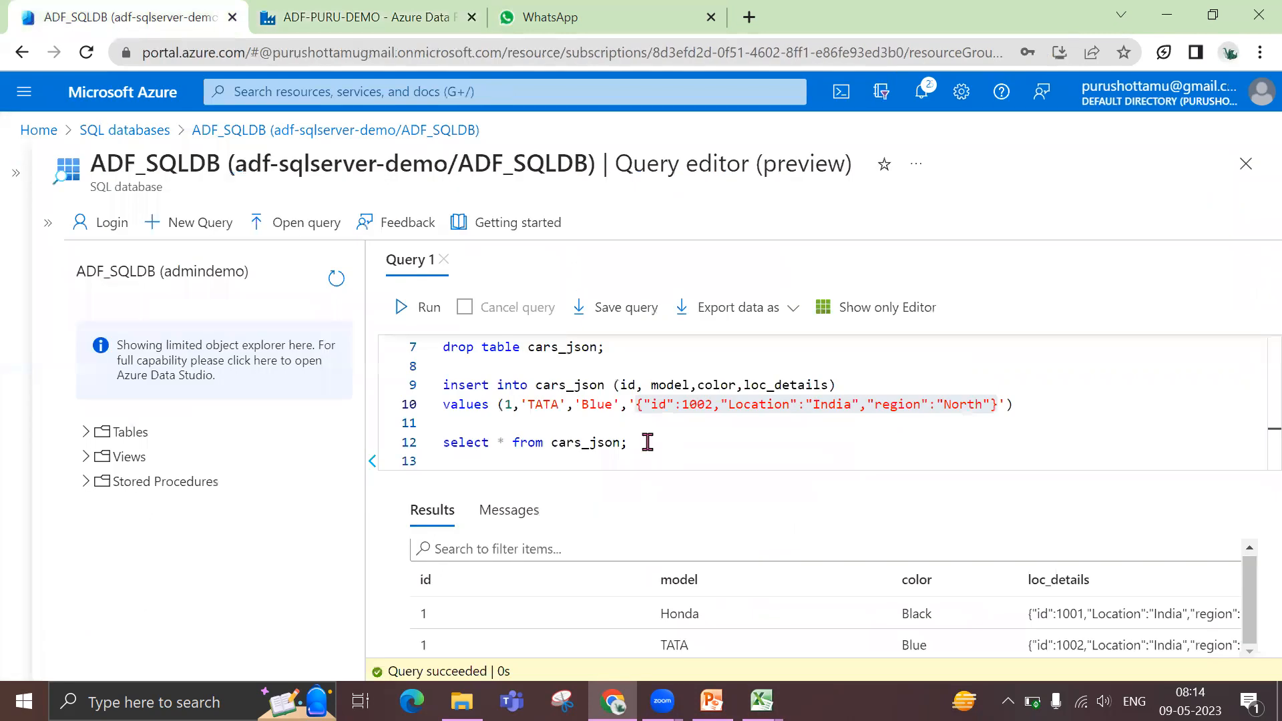
click(637, 406)
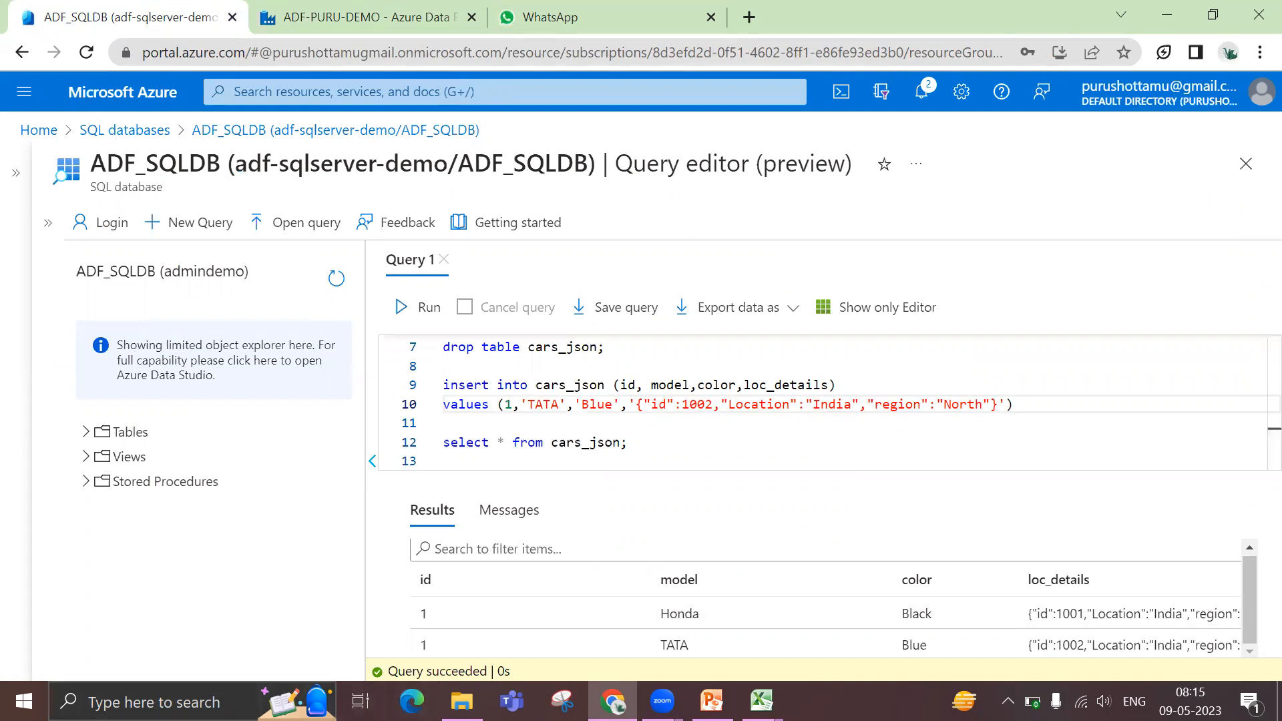
mouse_move(761, 701)
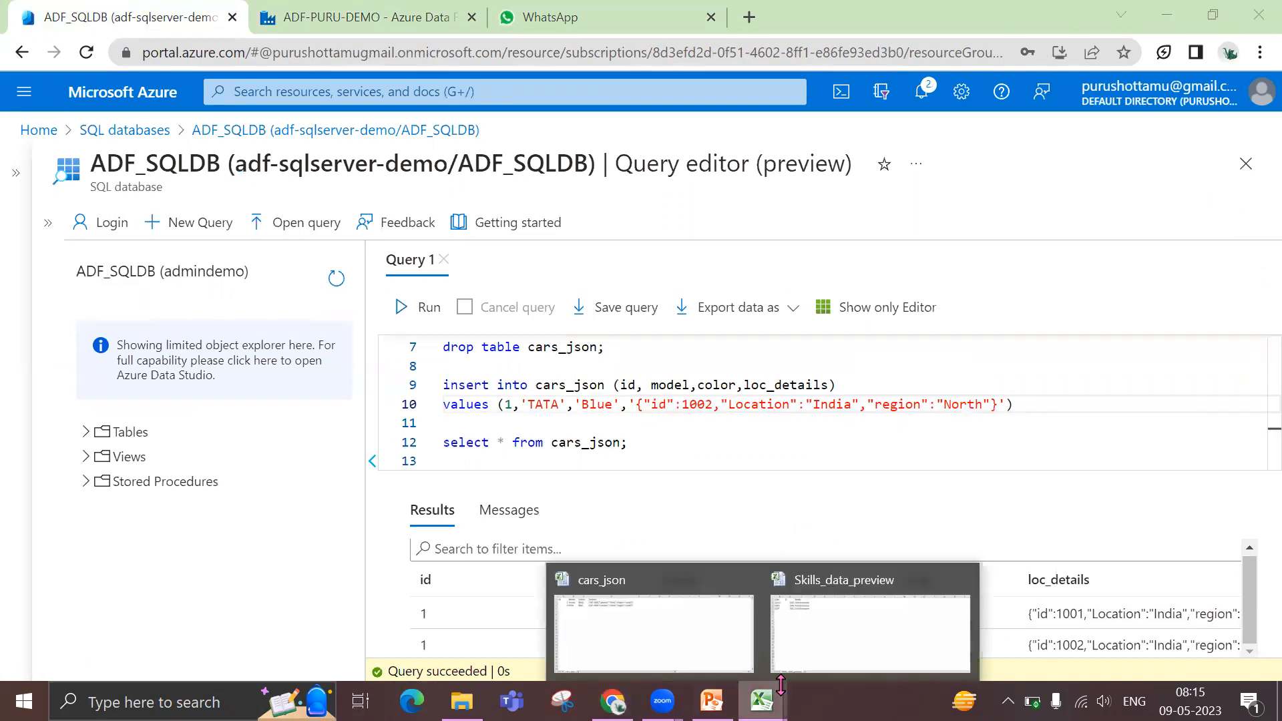
click(794, 653)
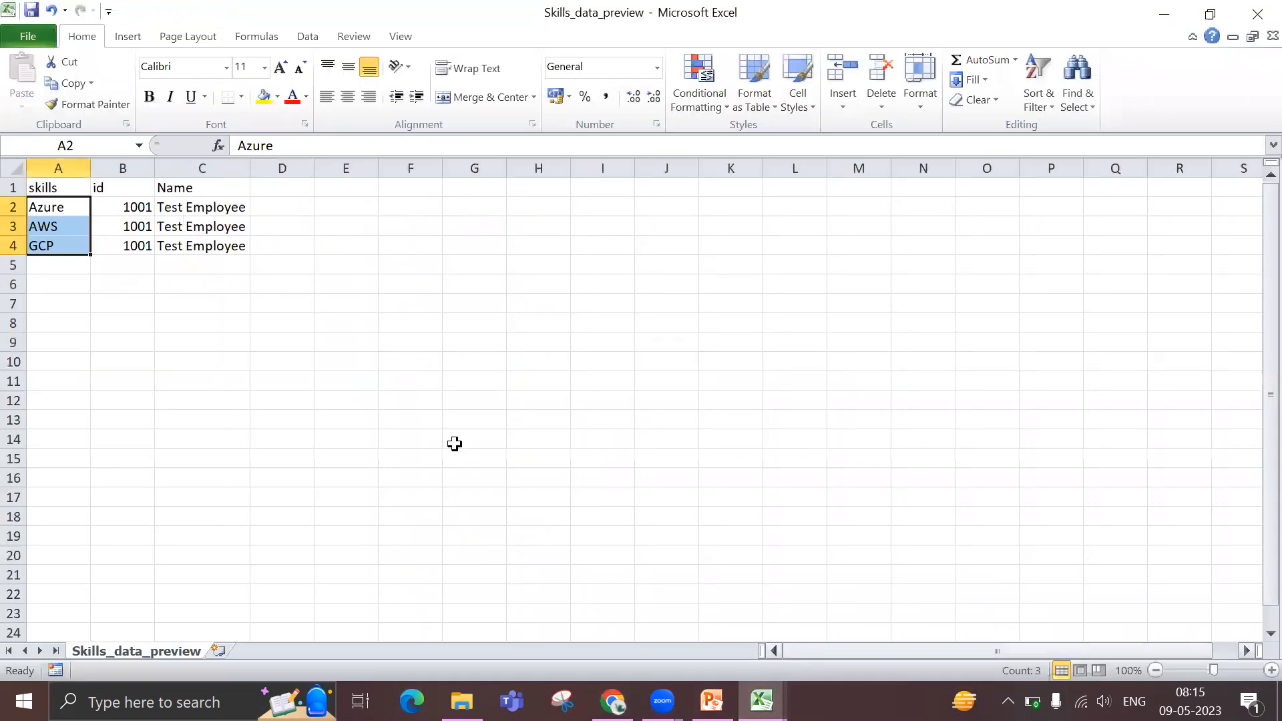
click(449, 336)
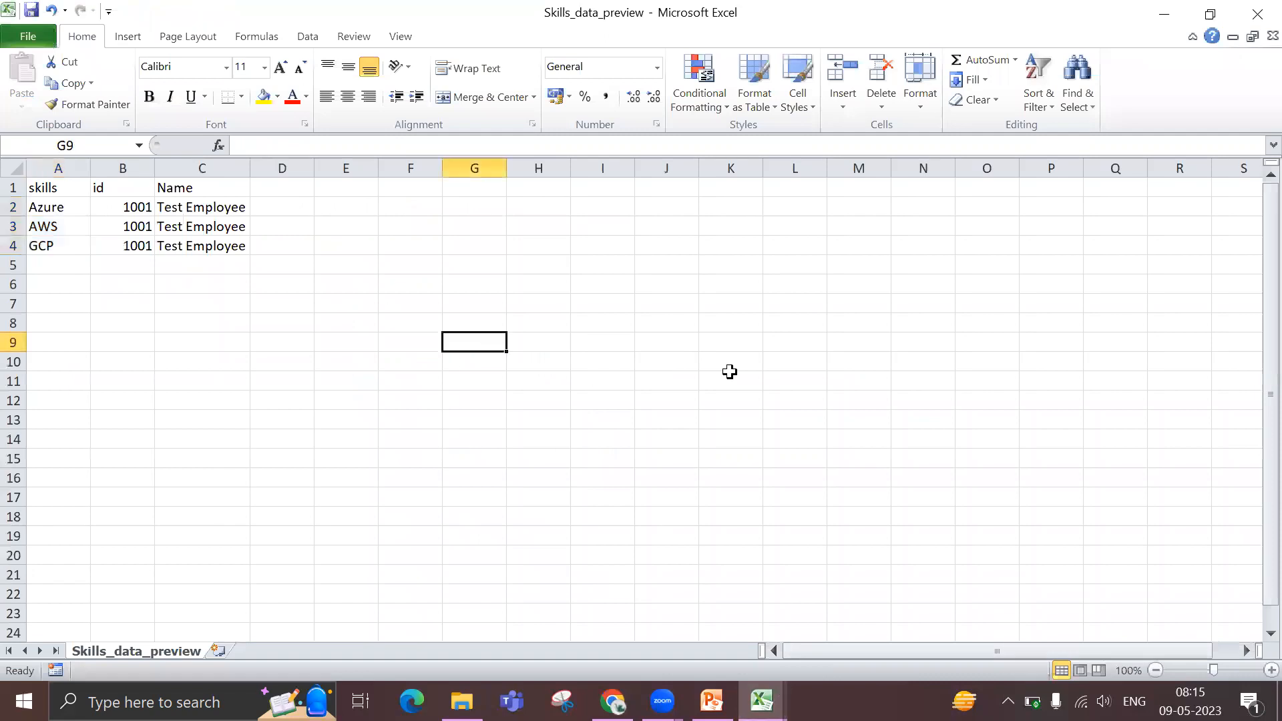
Open Notepad and write the pipe-delimited sample 'aws|azure|gcp', highlighting its values
click(214, 698)
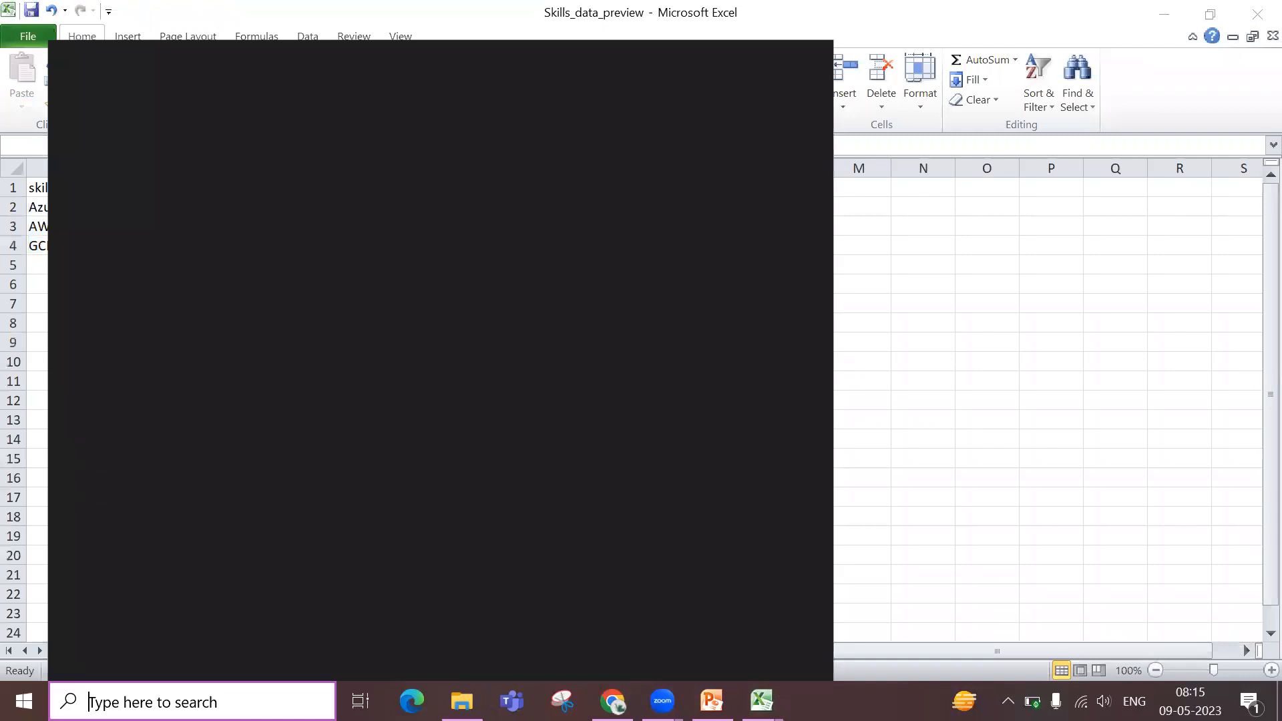
text(notepad)
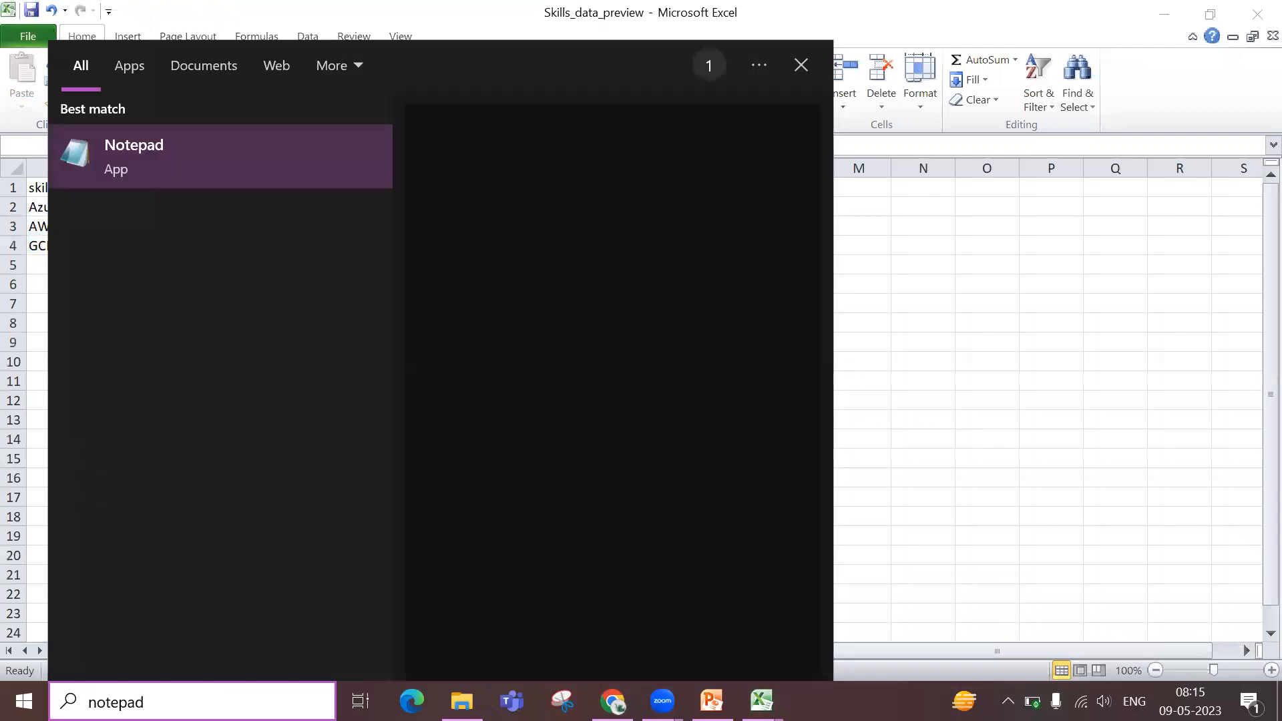
key(Return)
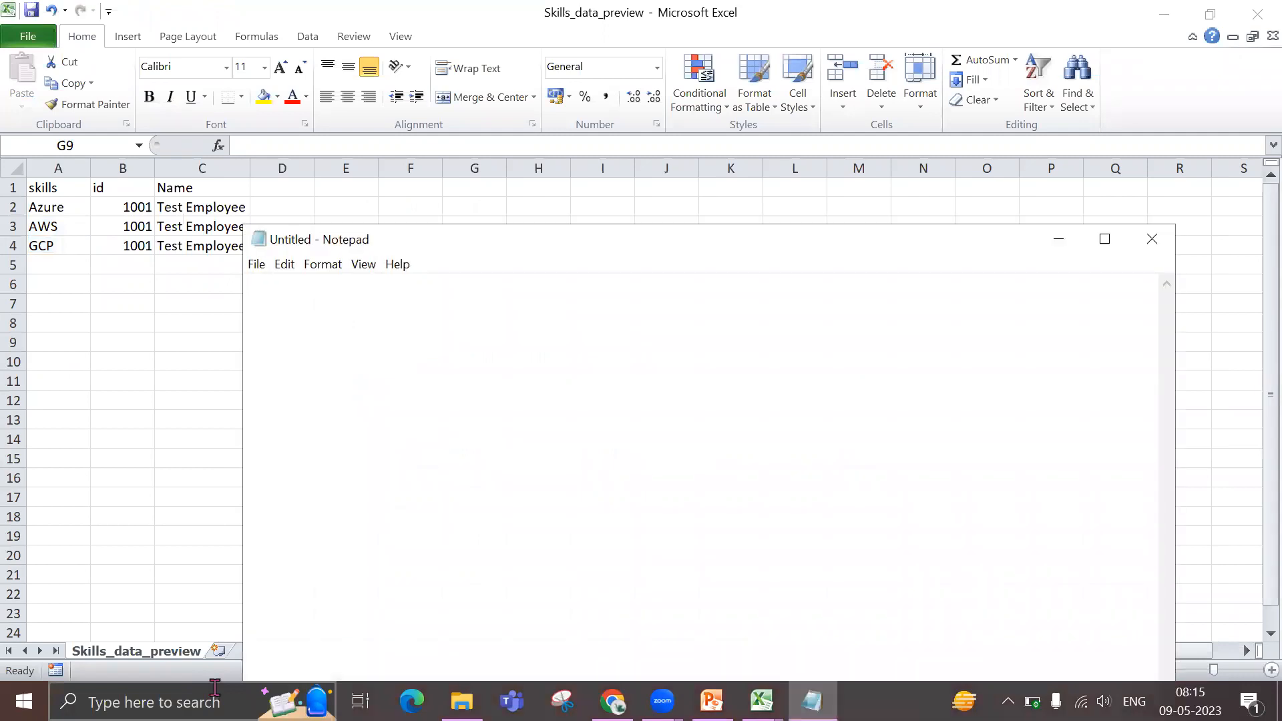
text('aws|azure|gcp)
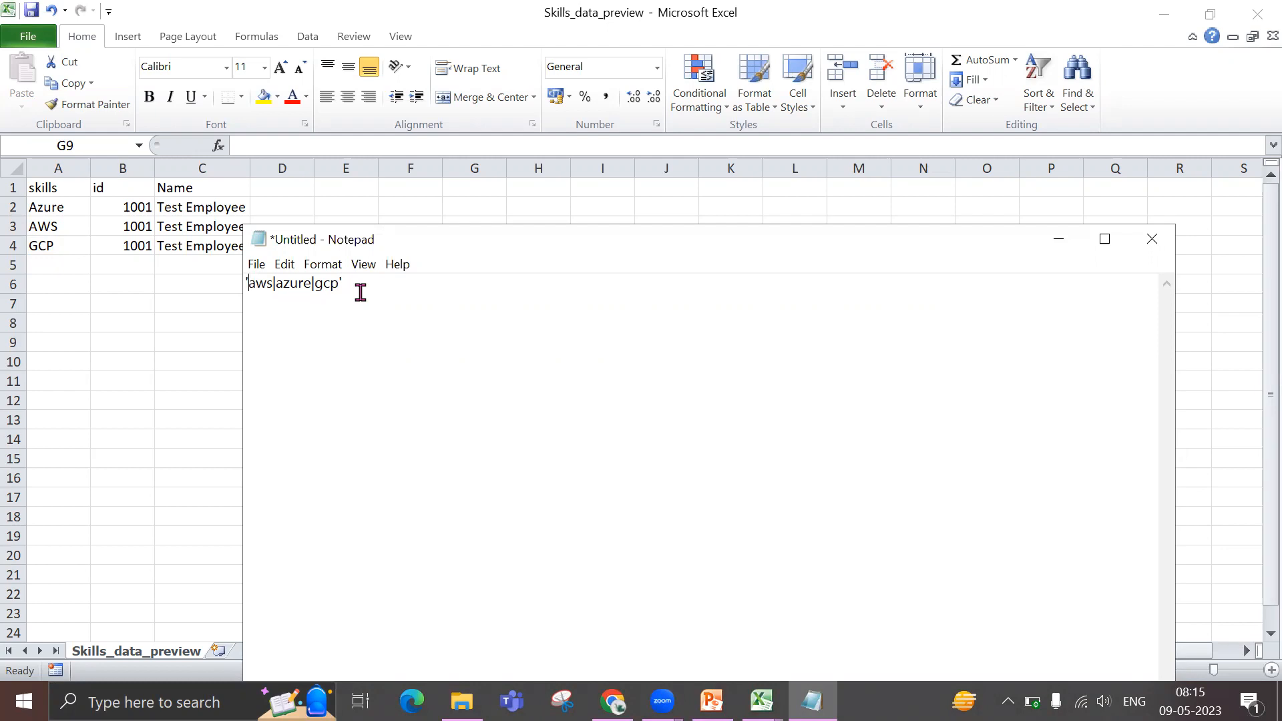
drag(274, 284, 306, 284)
click(313, 284)
drag(367, 284, 229, 274)
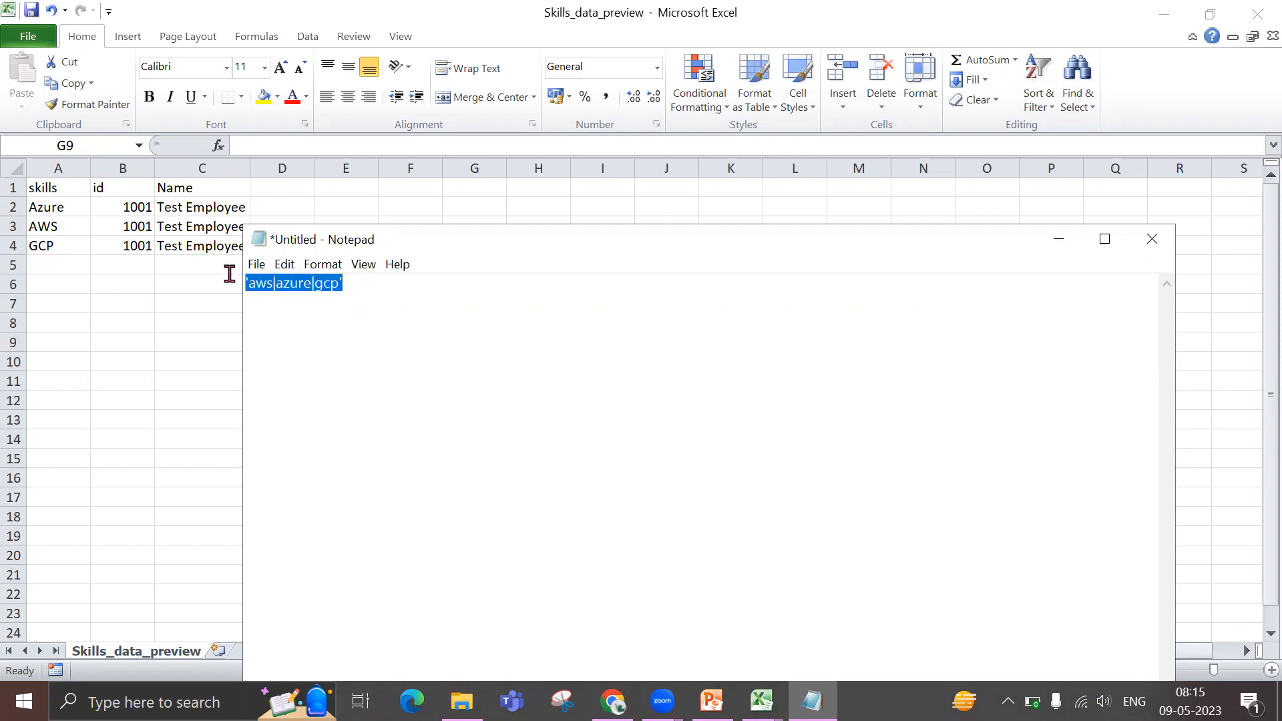
Add sample JSON braces, square brackets and a <begin>…<end> XML block below the delimited text, and minimize Notepad
click(396, 341)
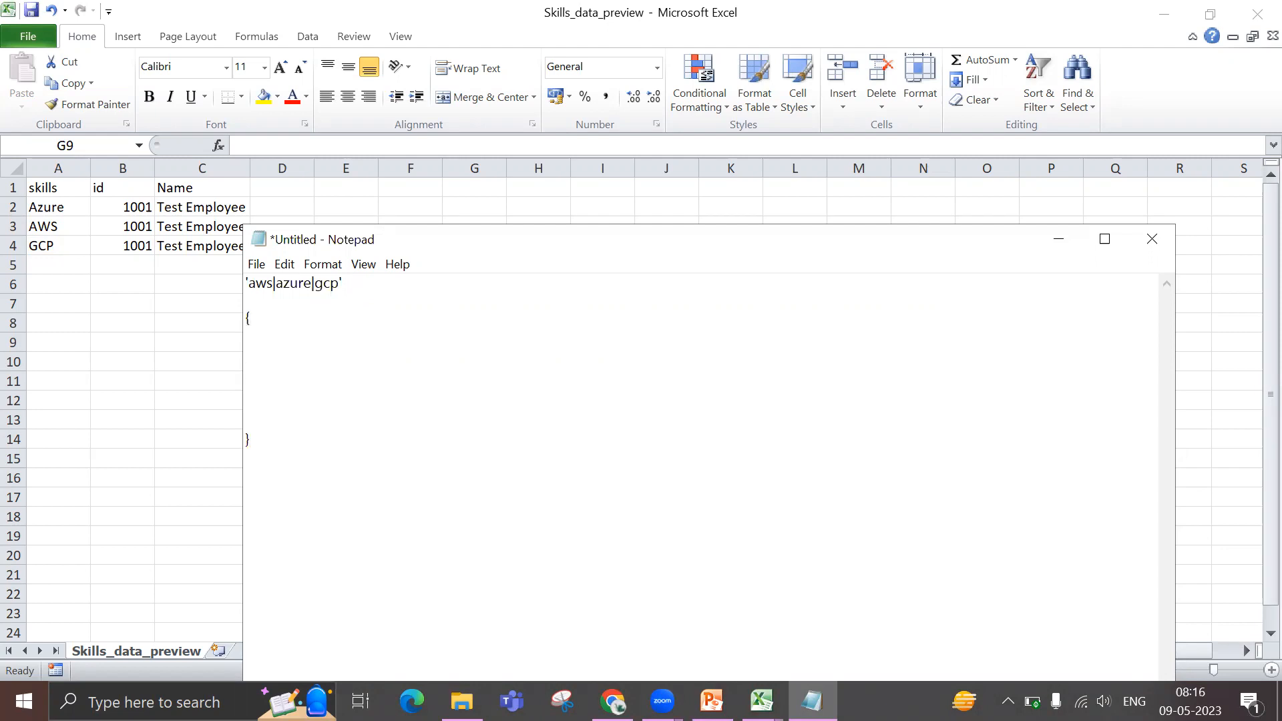
drag(251, 450, 250, 322)
drag(255, 515, 245, 461)
click(307, 575)
text(<)
text(s)
drag(286, 604, 243, 542)
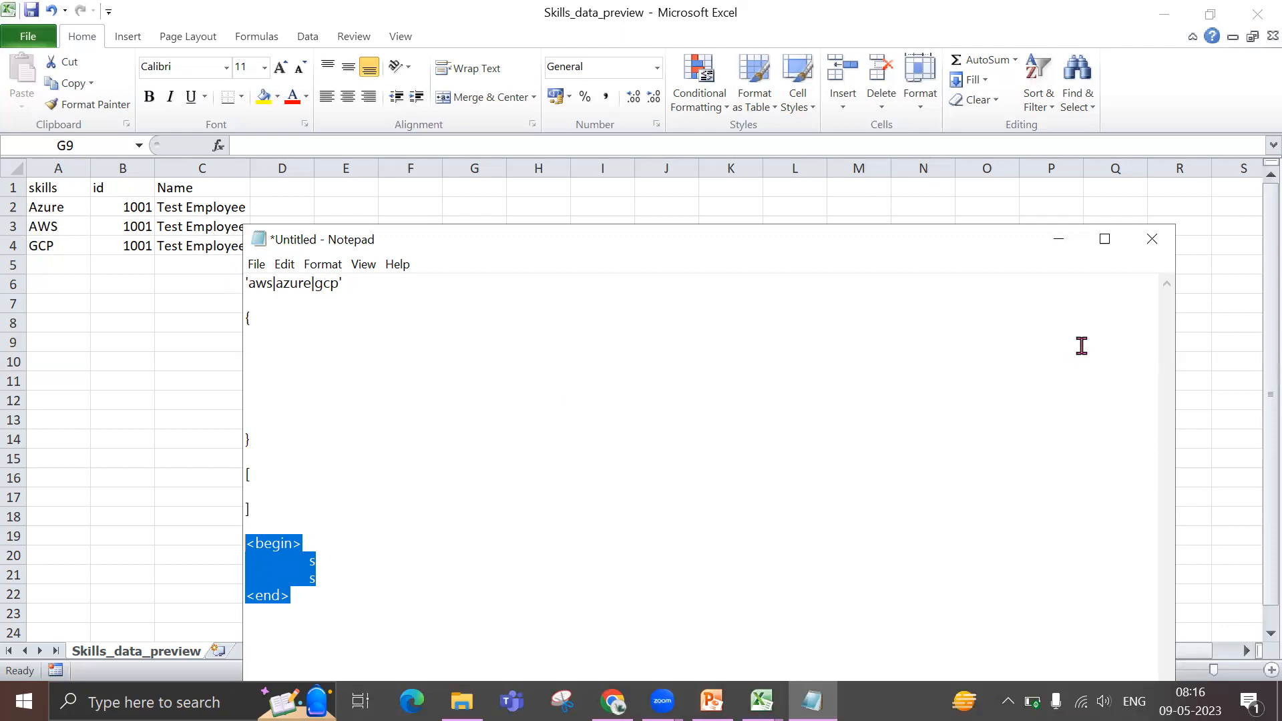
click(1059, 243)
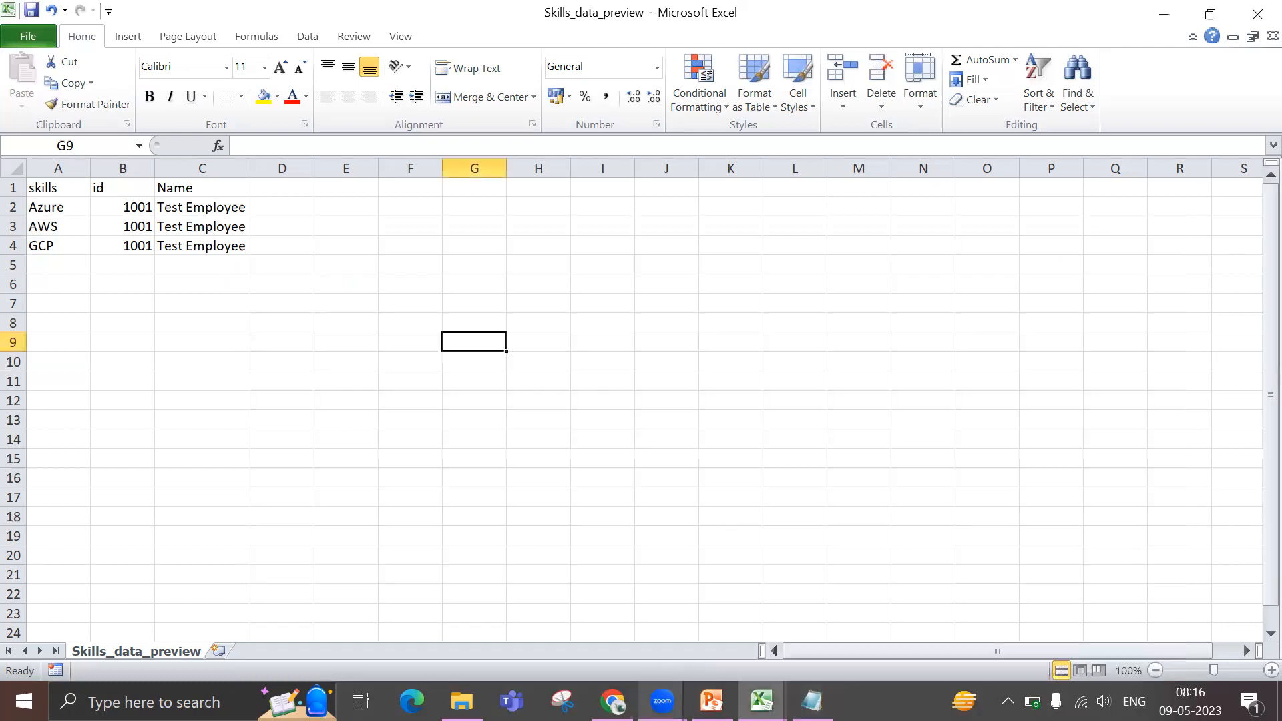
Return to dataflow2 in Chrome and enter Location as the output column name of the ParseLocation transformation
click(613, 702)
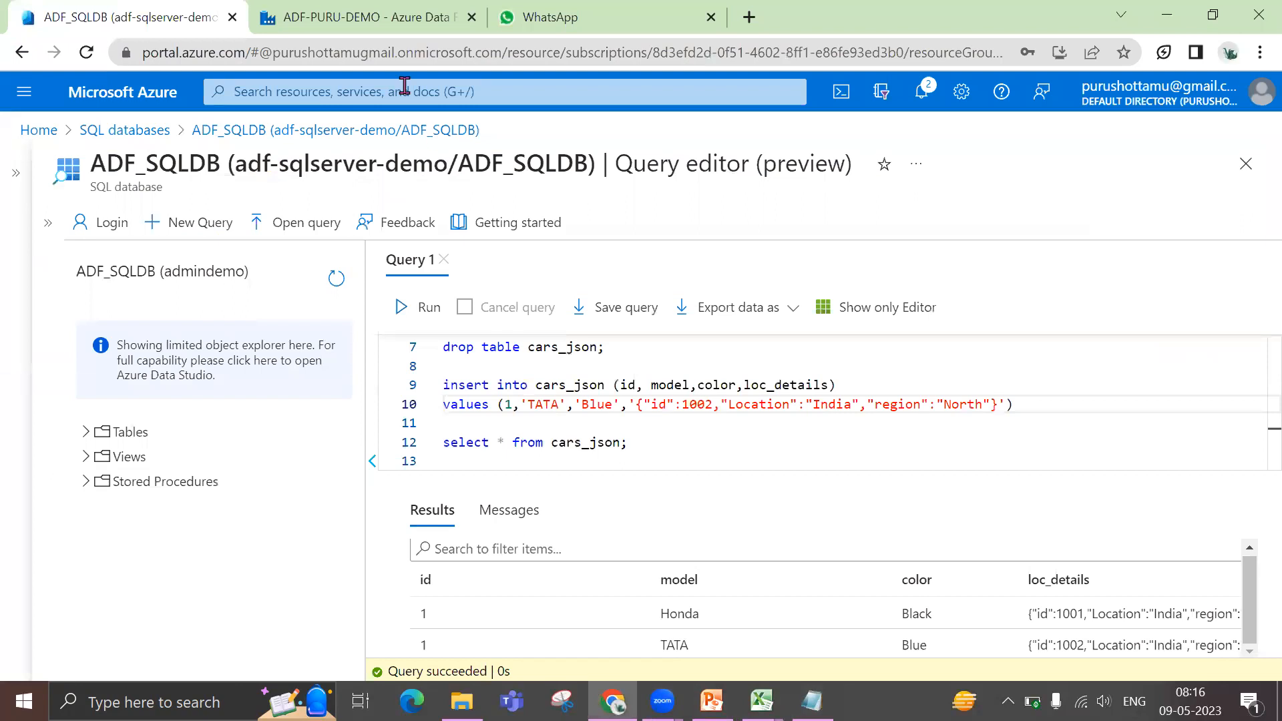
click(396, 30)
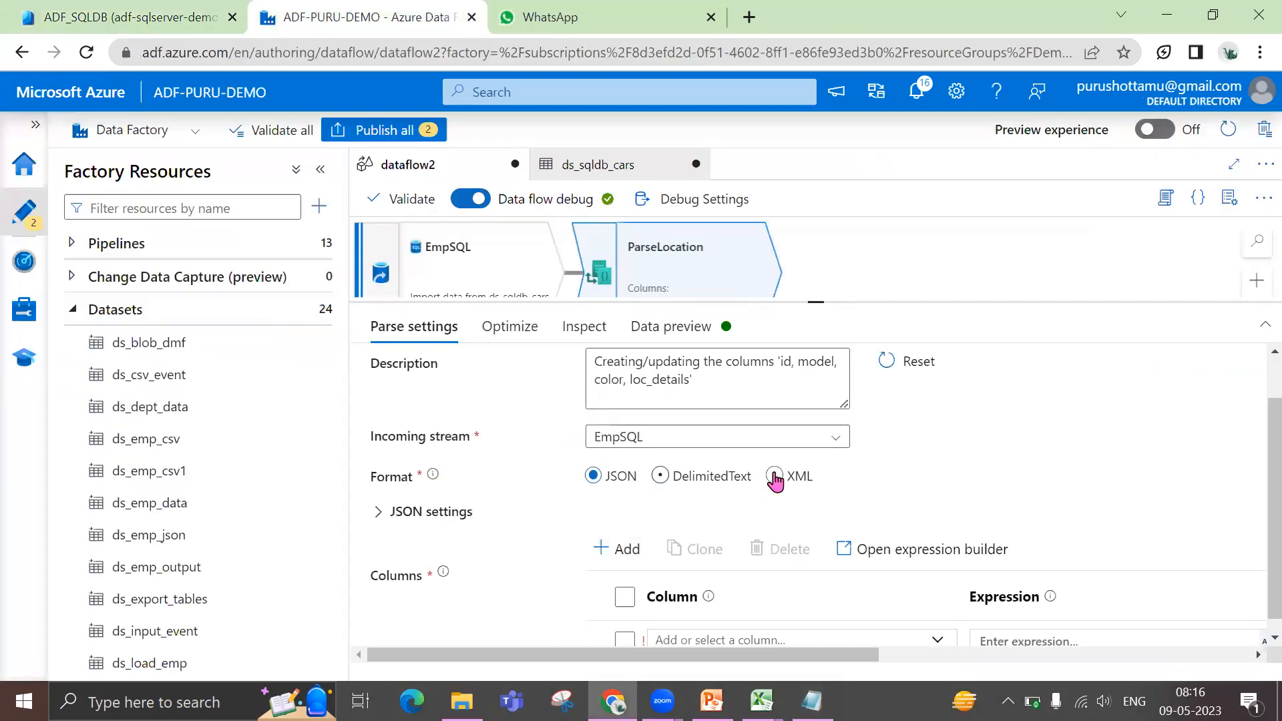
drag(815, 302, 809, 260)
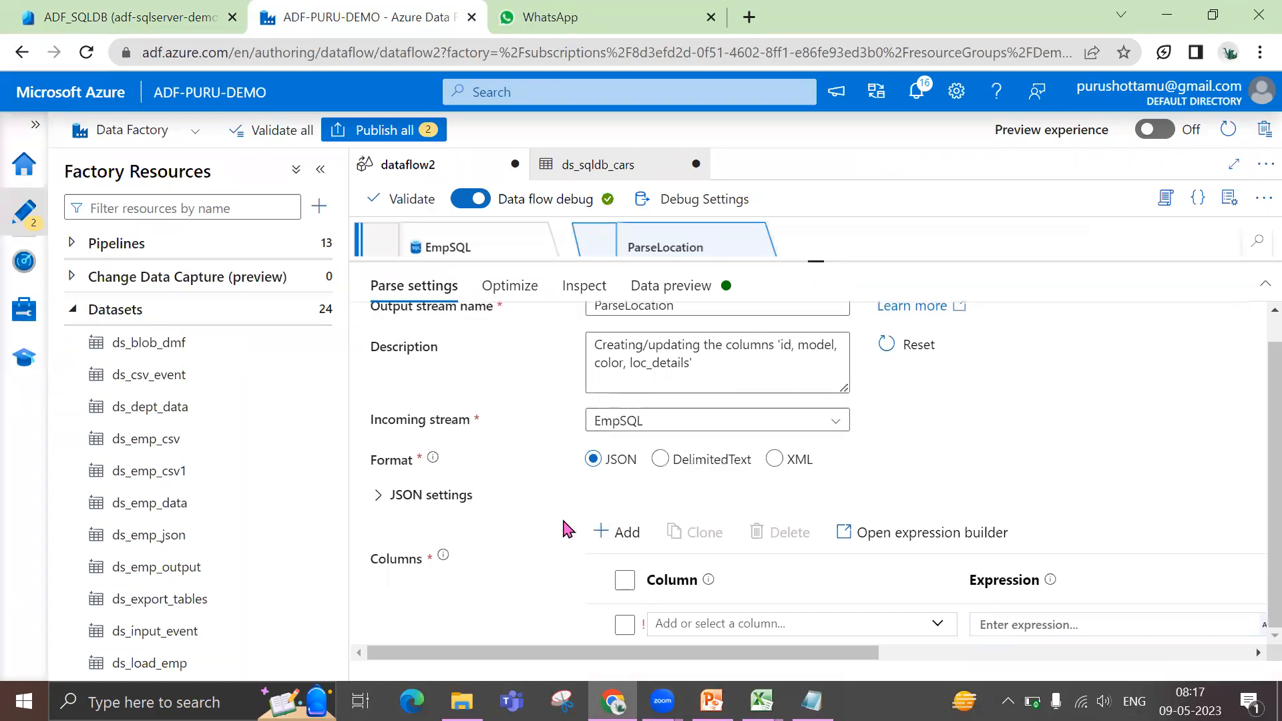
click(719, 621)
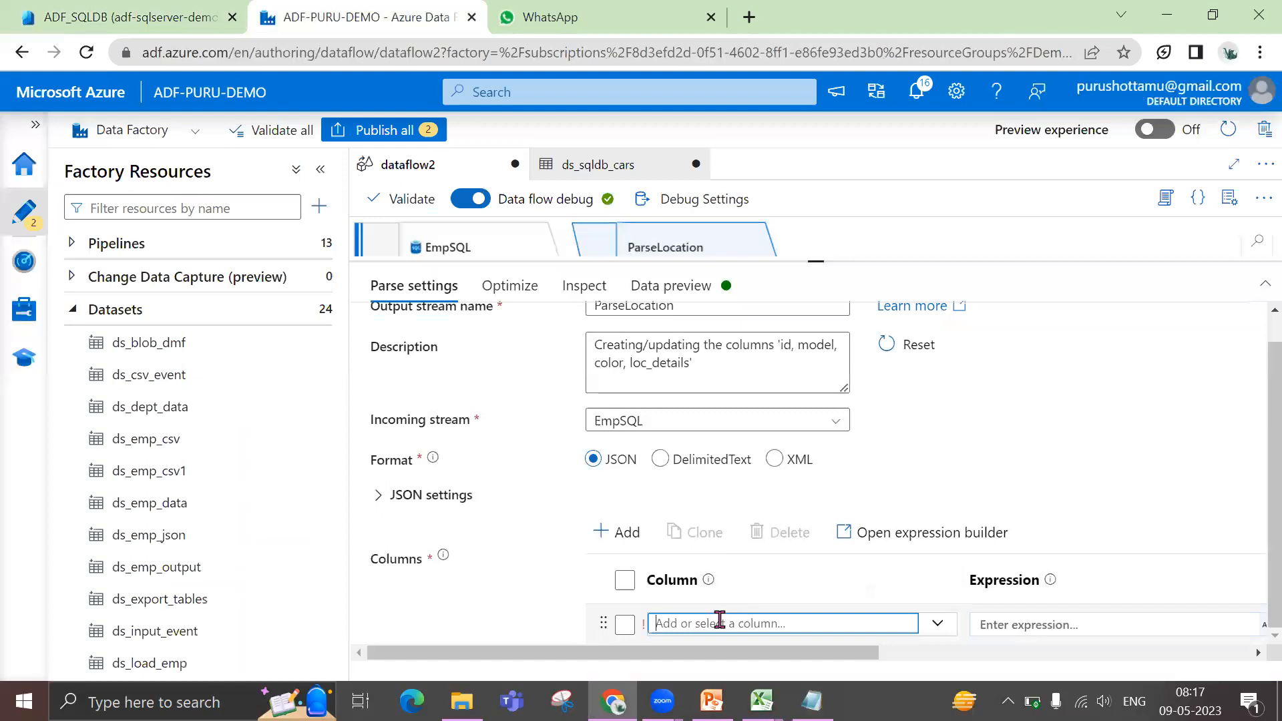
text(Location)
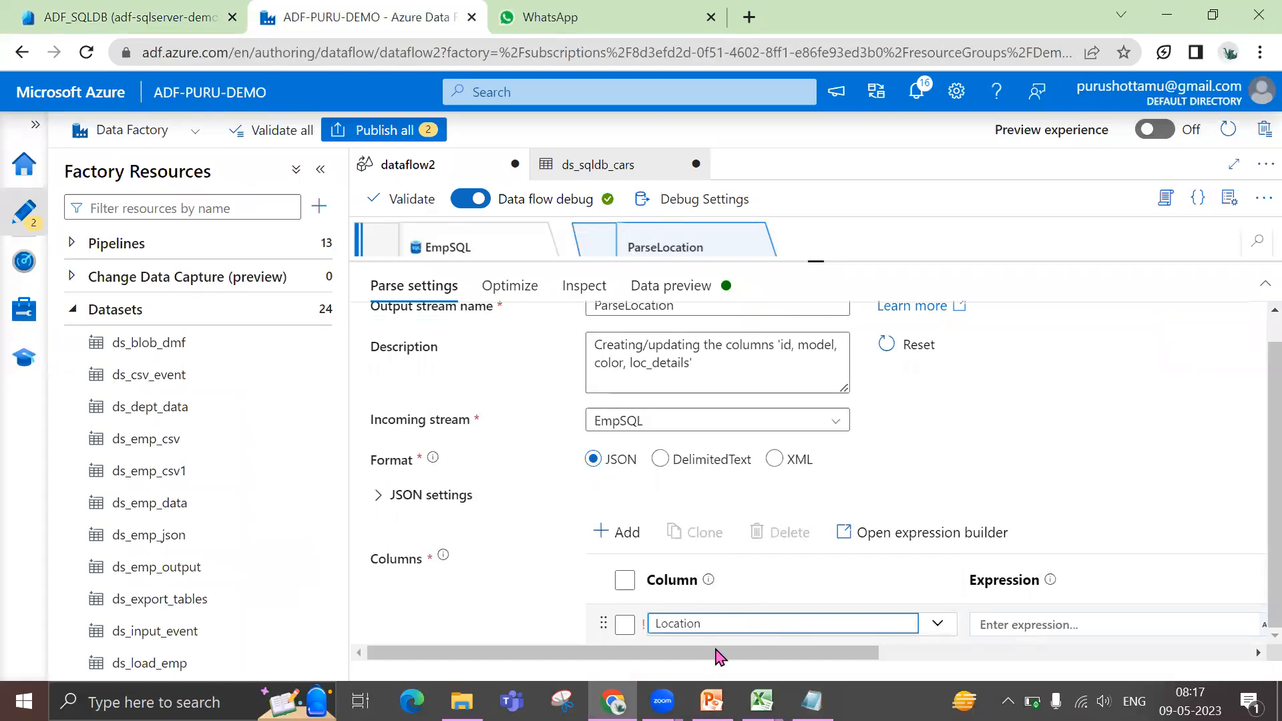
Build the Location column's expression from the input schema column loc_details, and save it
drag(818, 654, 888, 661)
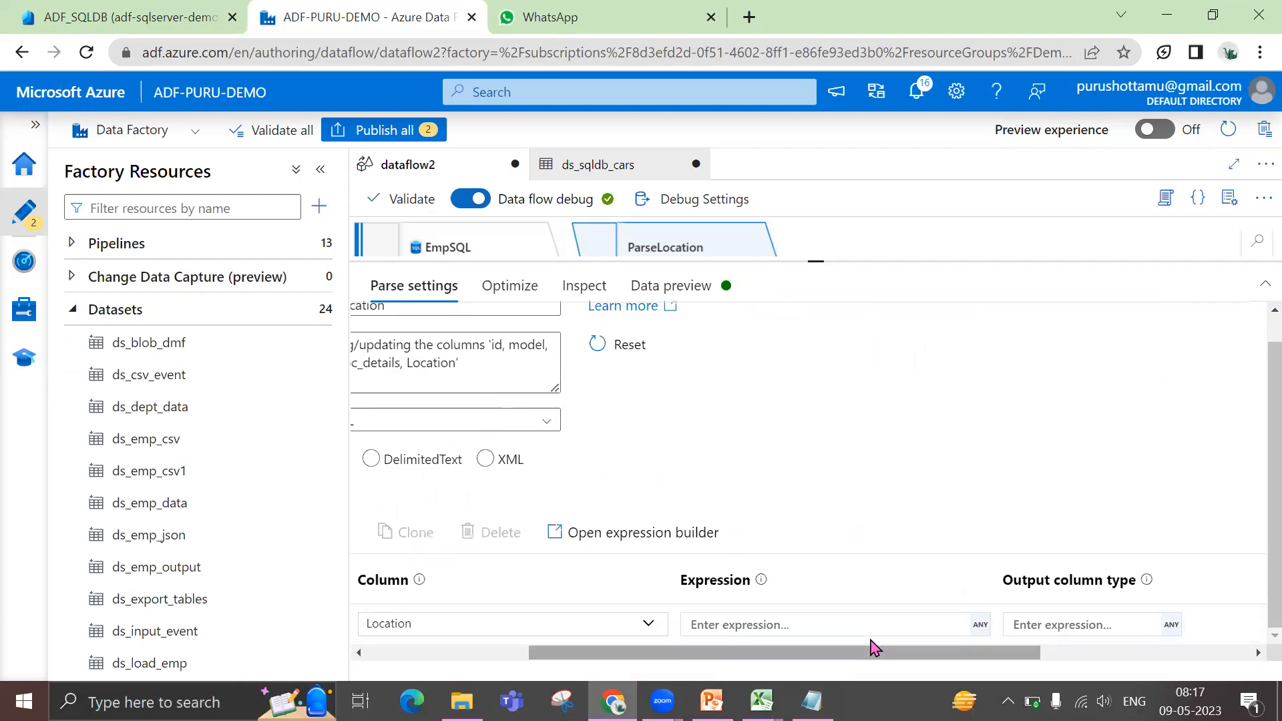
click(855, 621)
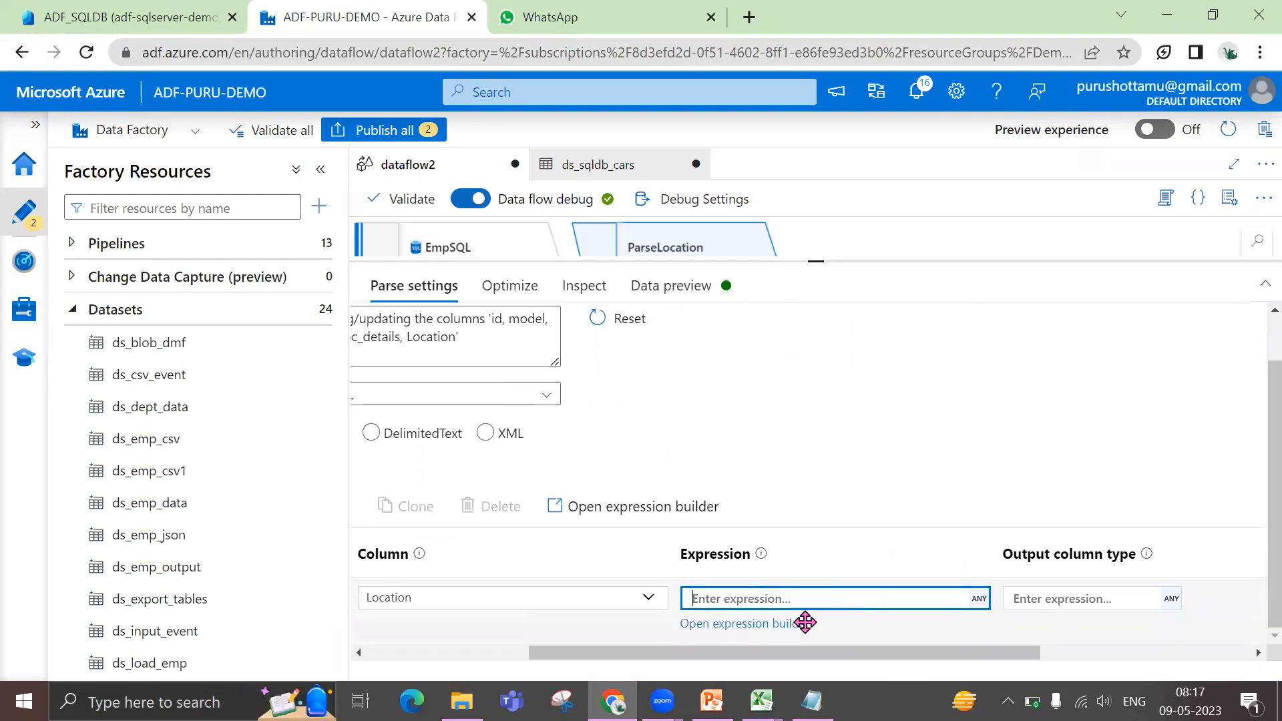
click(788, 627)
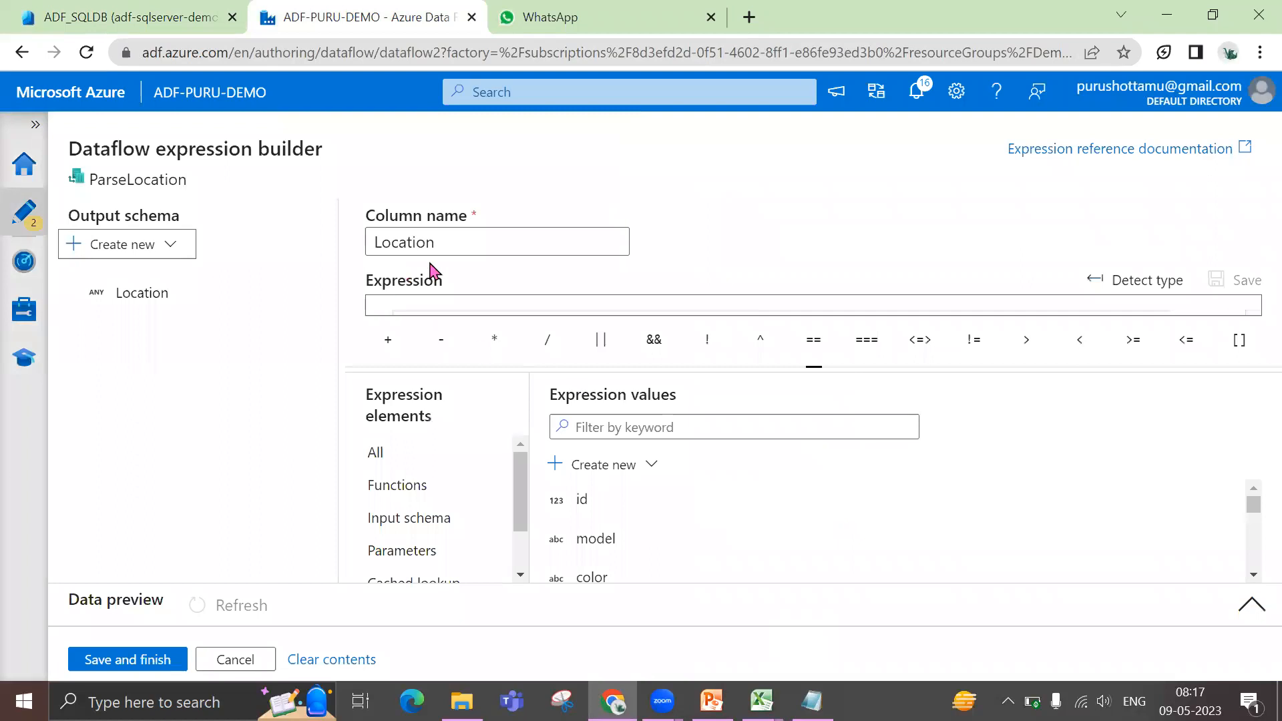
click(417, 520)
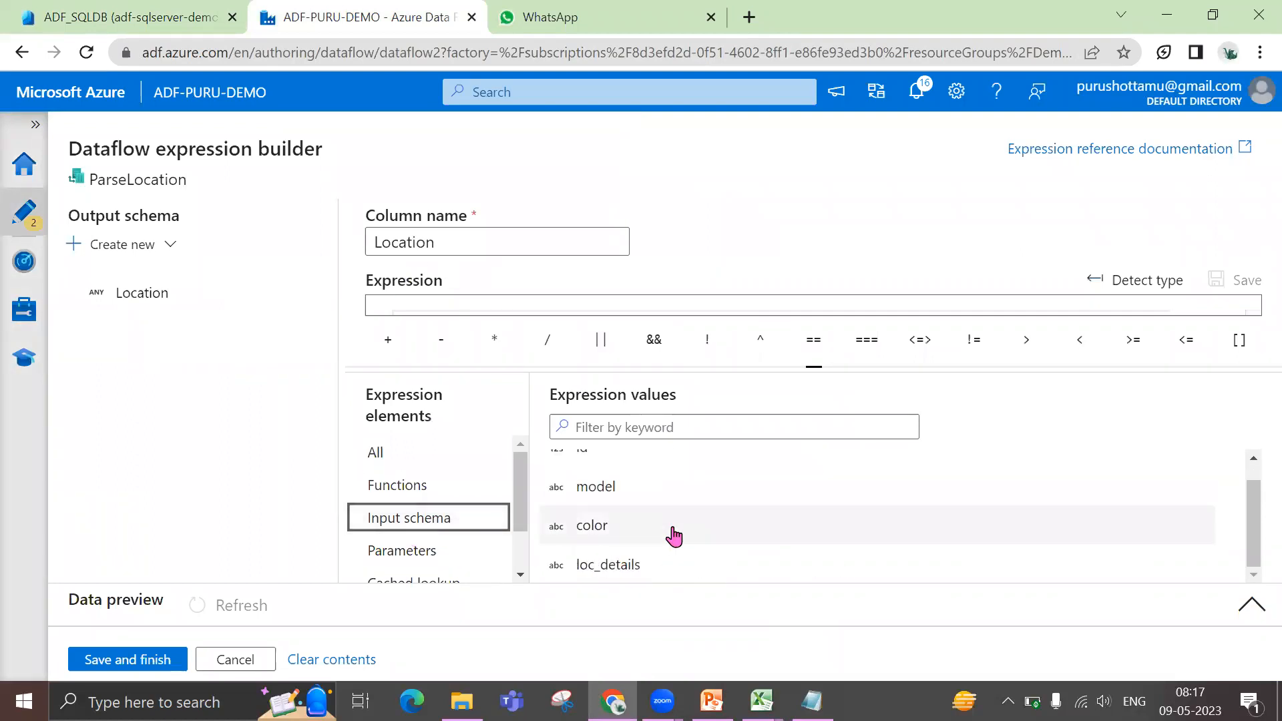
click(631, 578)
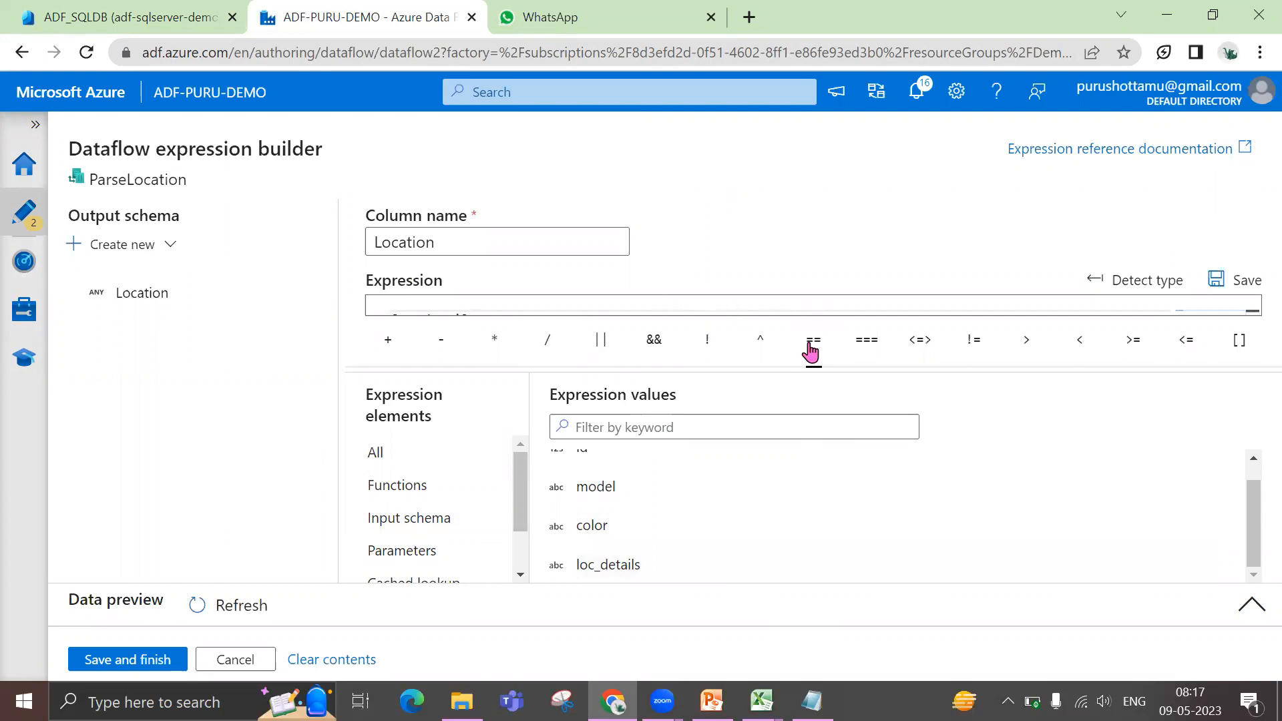
drag(810, 368, 807, 409)
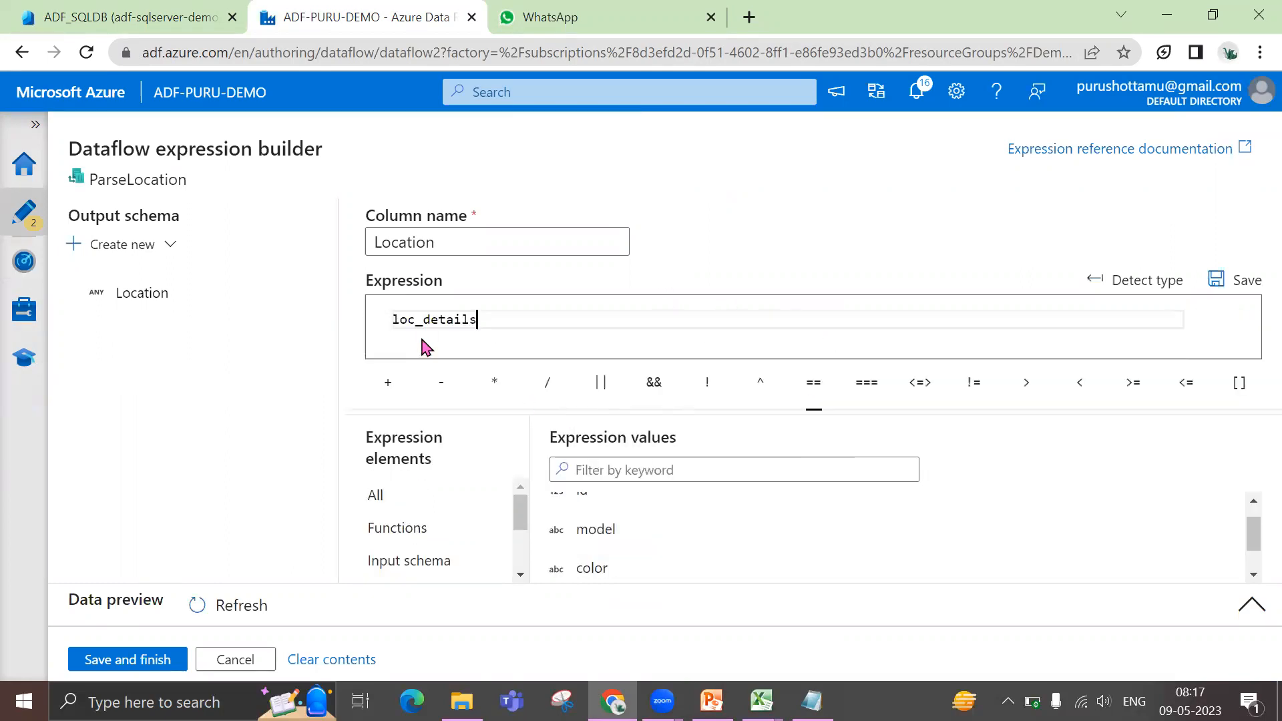
click(144, 668)
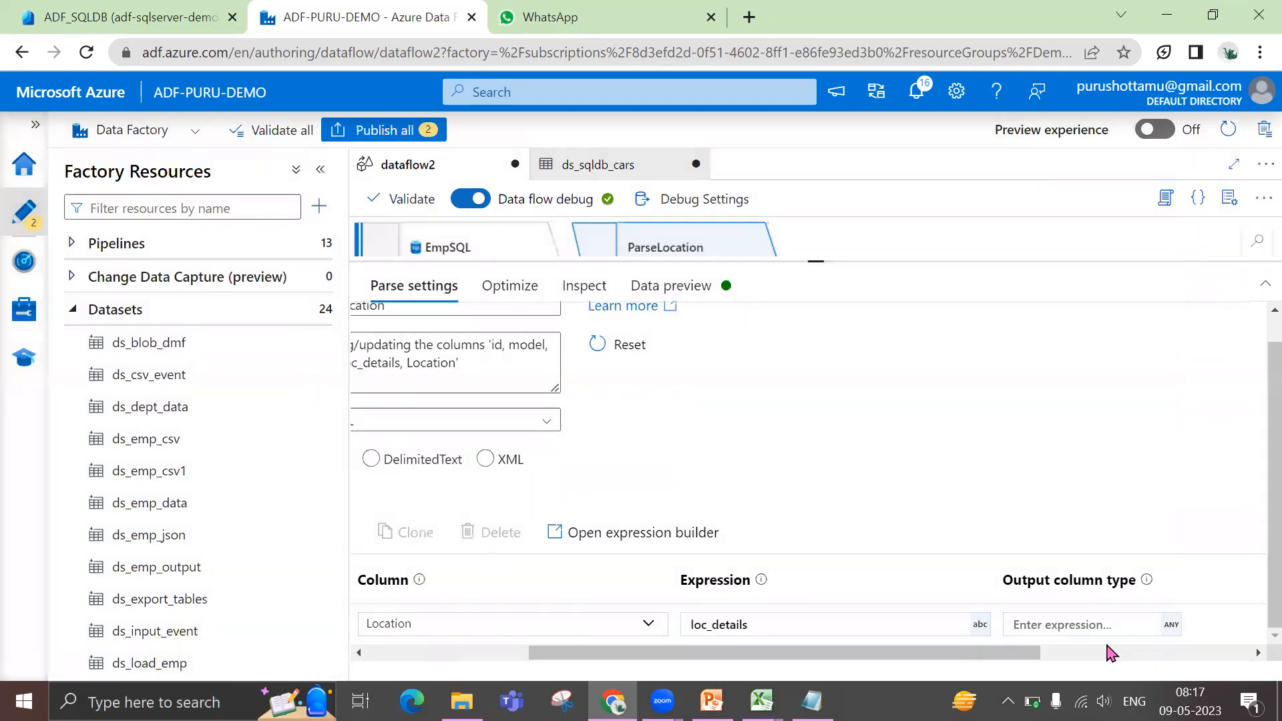
Open the complex type definition for the Location column's output column type
drag(1028, 663, 1094, 663)
click(956, 623)
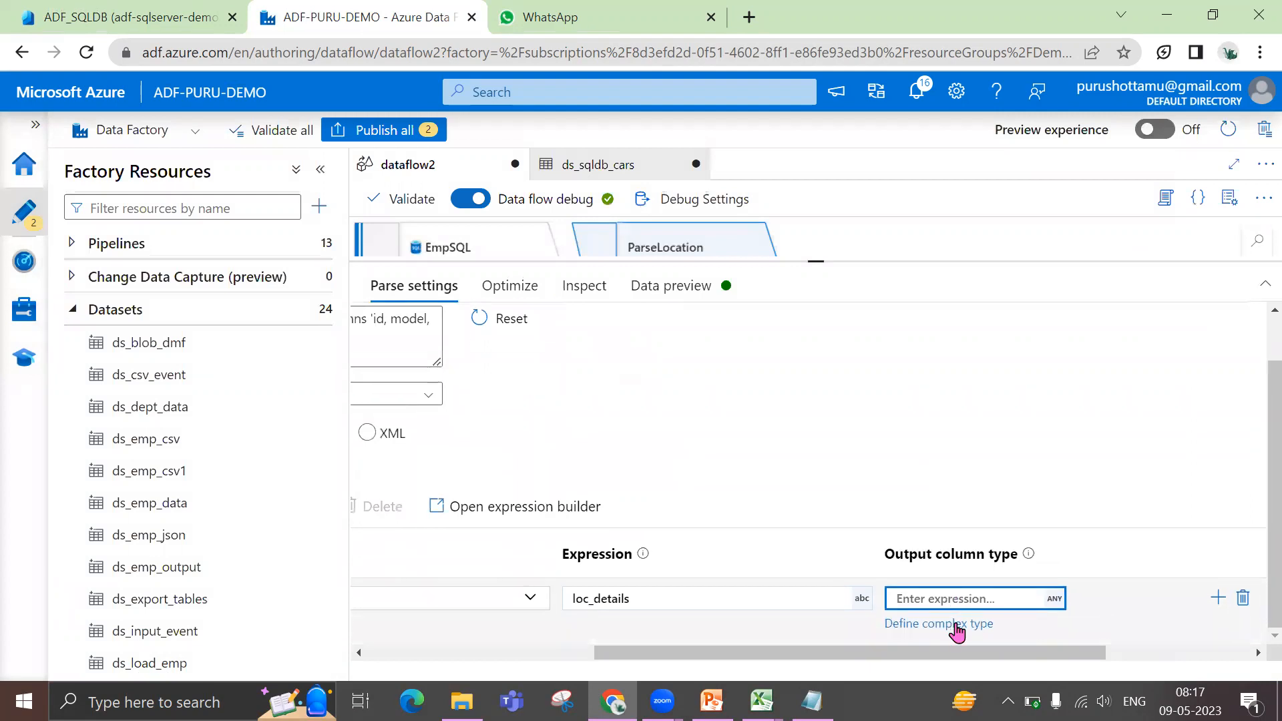
click(956, 628)
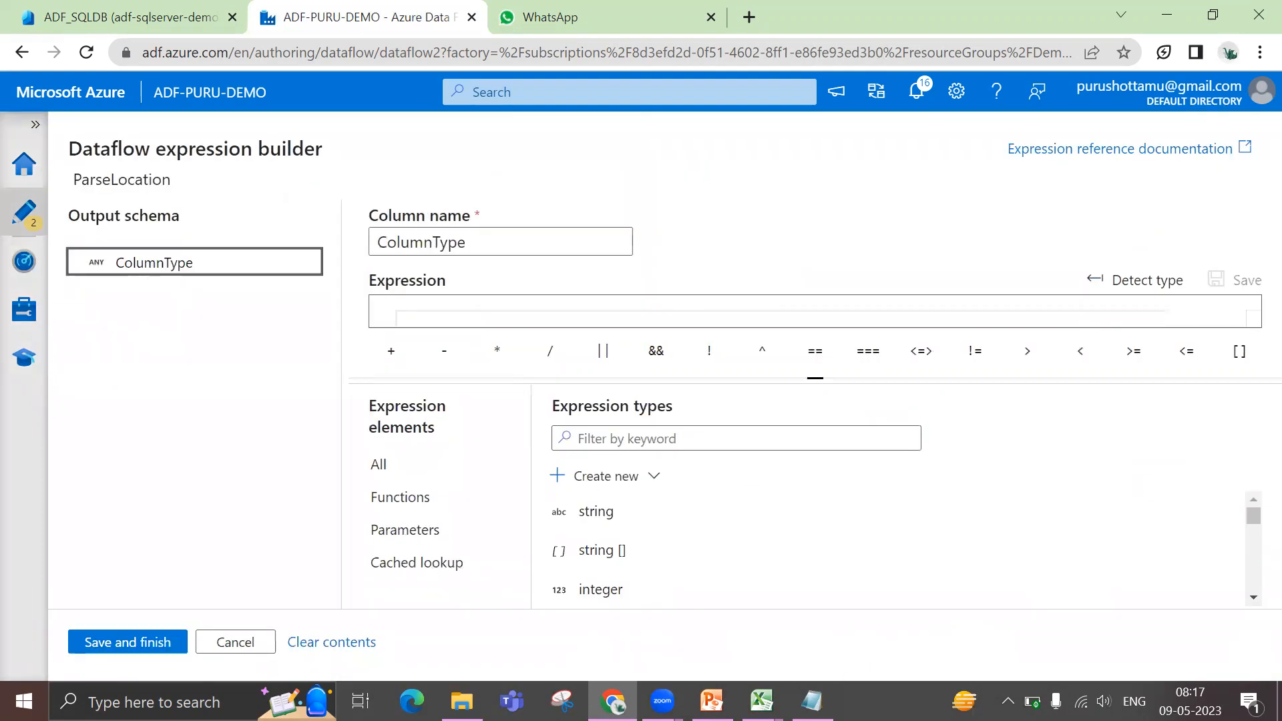
Go to the ADF_SQLDB query editor and examine the keys and values of the JSON string in the insert statement
click(762, 702)
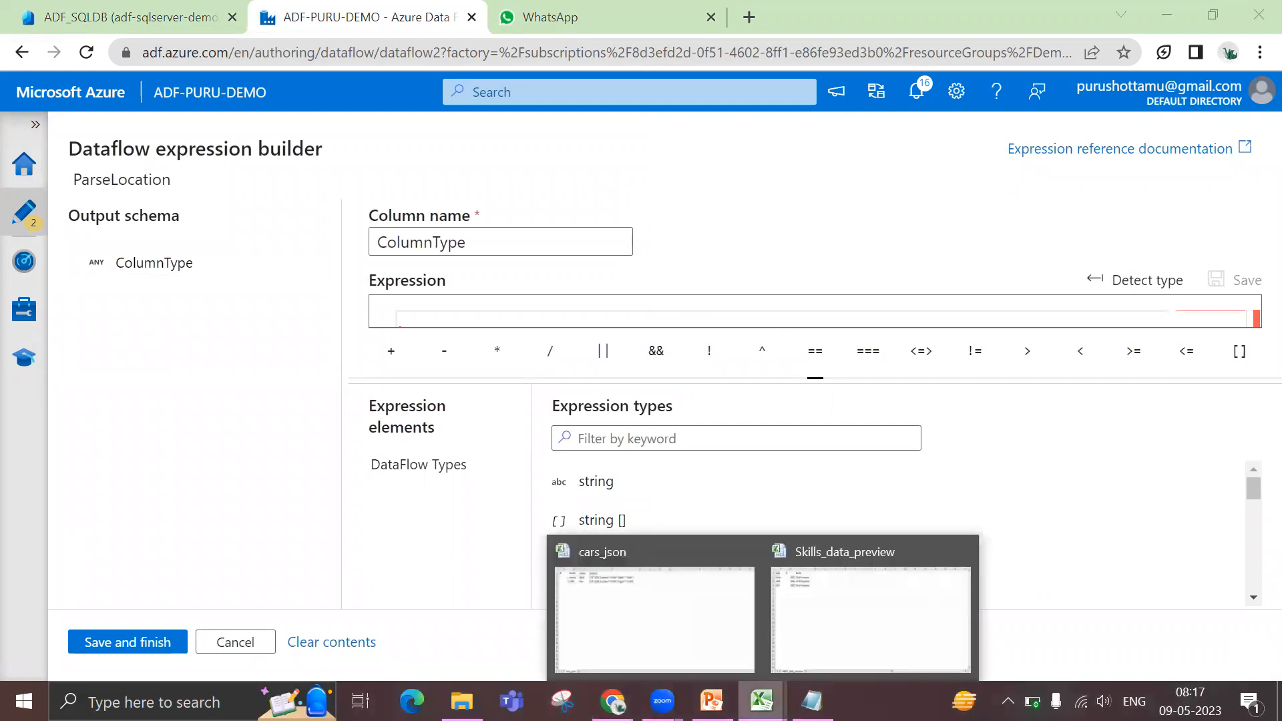
click(123, 15)
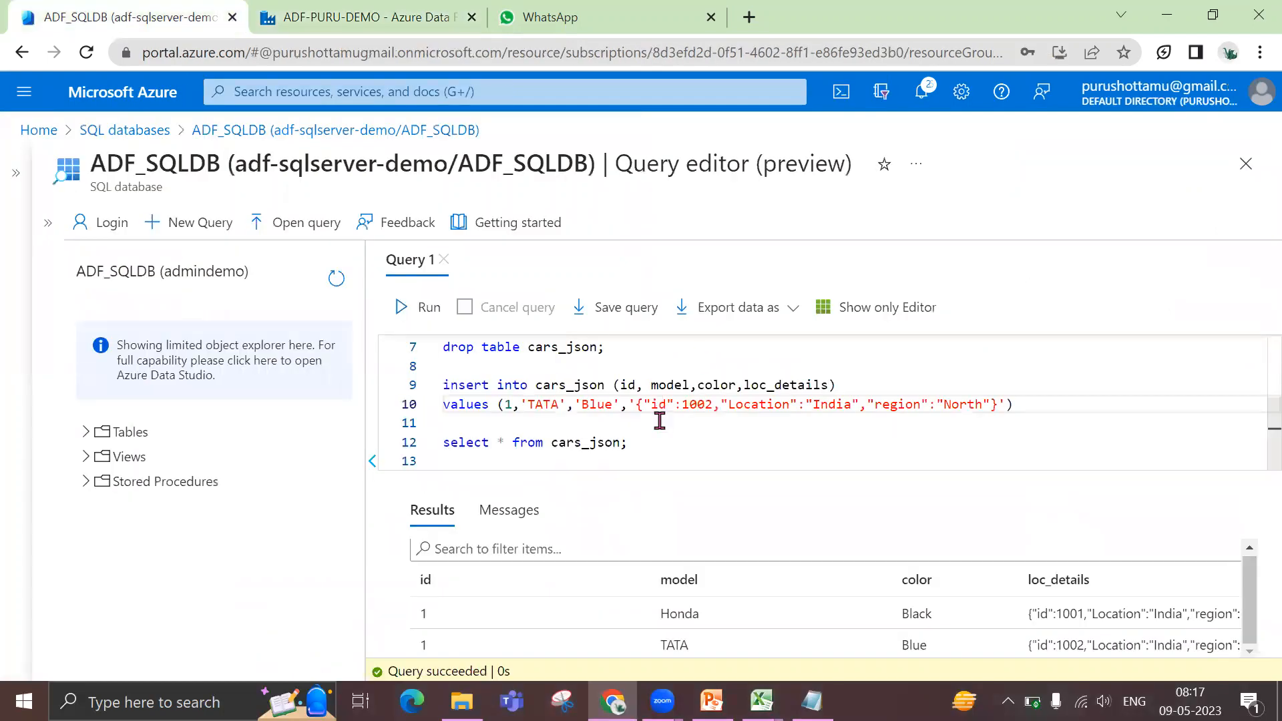
drag(643, 402, 959, 405)
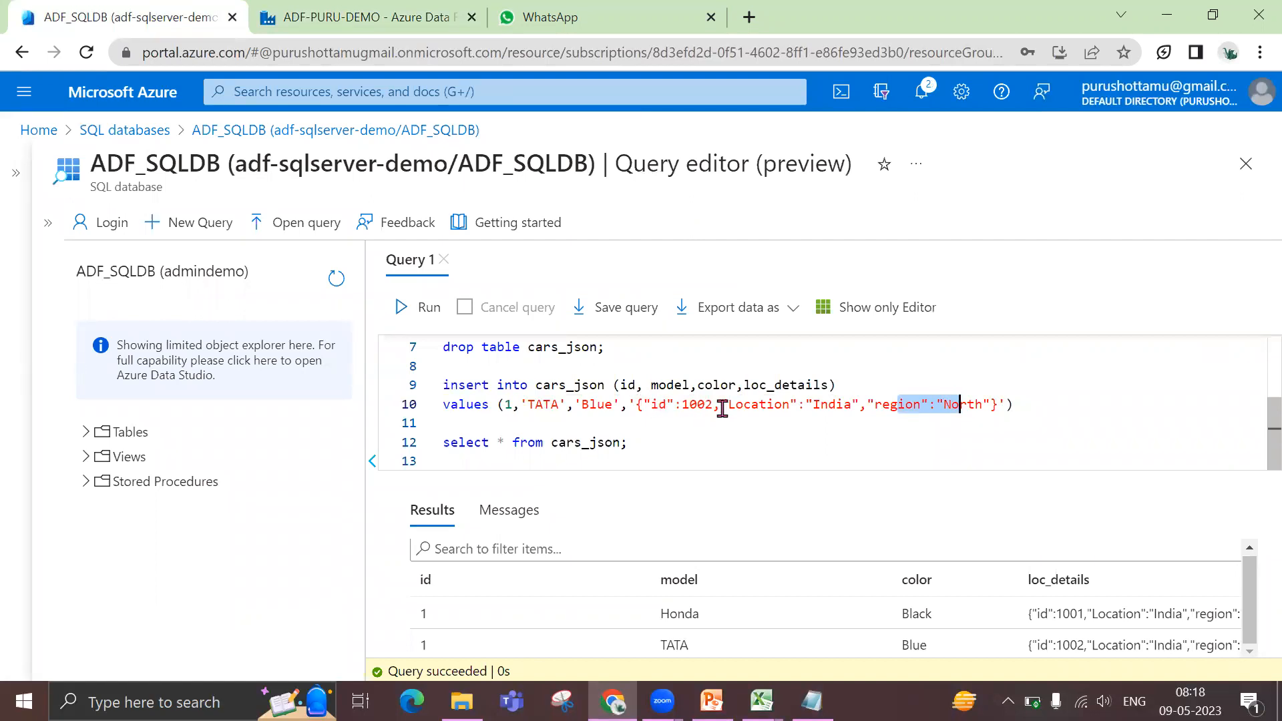
Check the id, Location and region keys of the JSON string in the insert statement
click(658, 406)
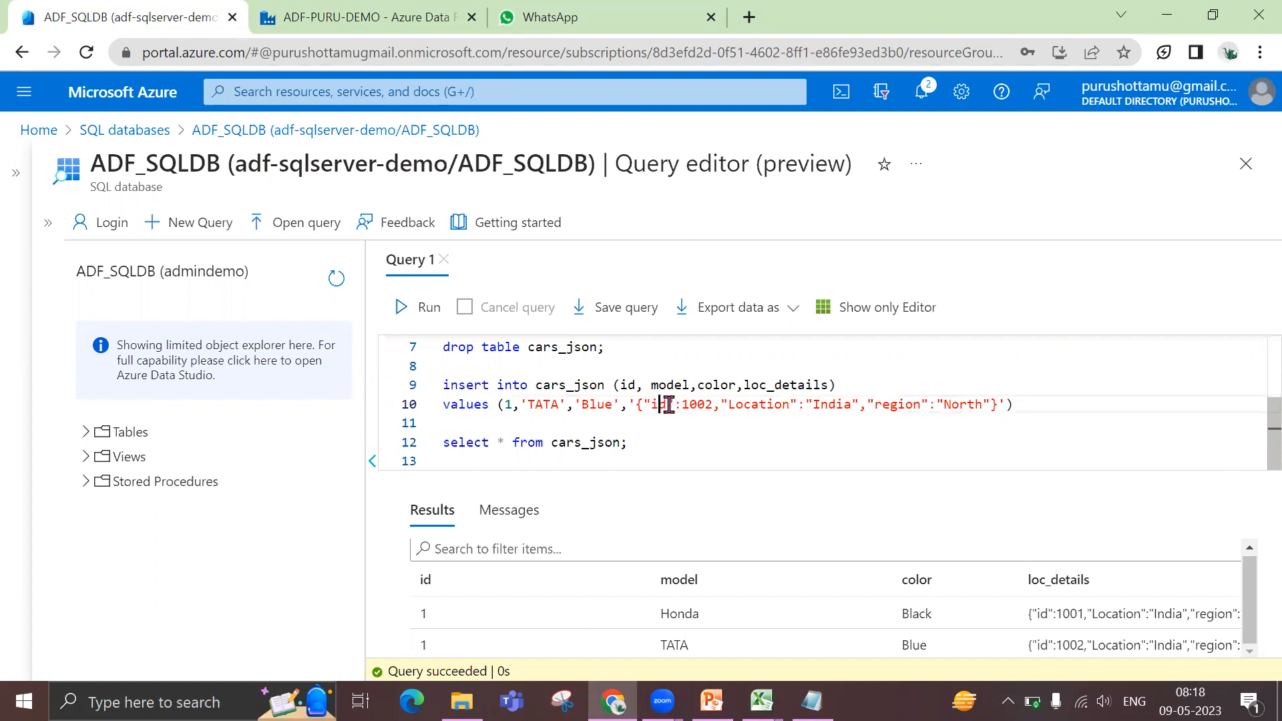
double_click(756, 406)
double_click(912, 406)
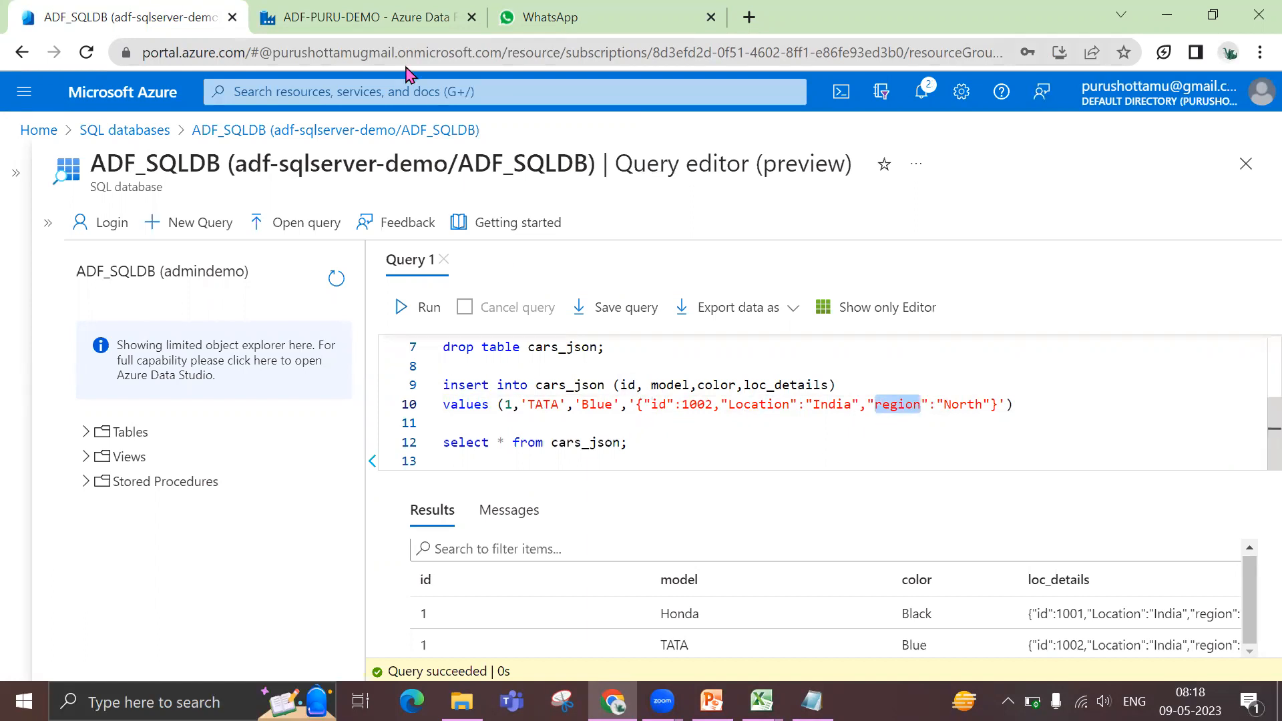
Return to the dataflow expression builder in Data Factory and begin the ColumnType expression with the field location_id integer inside parentheses
click(399, 20)
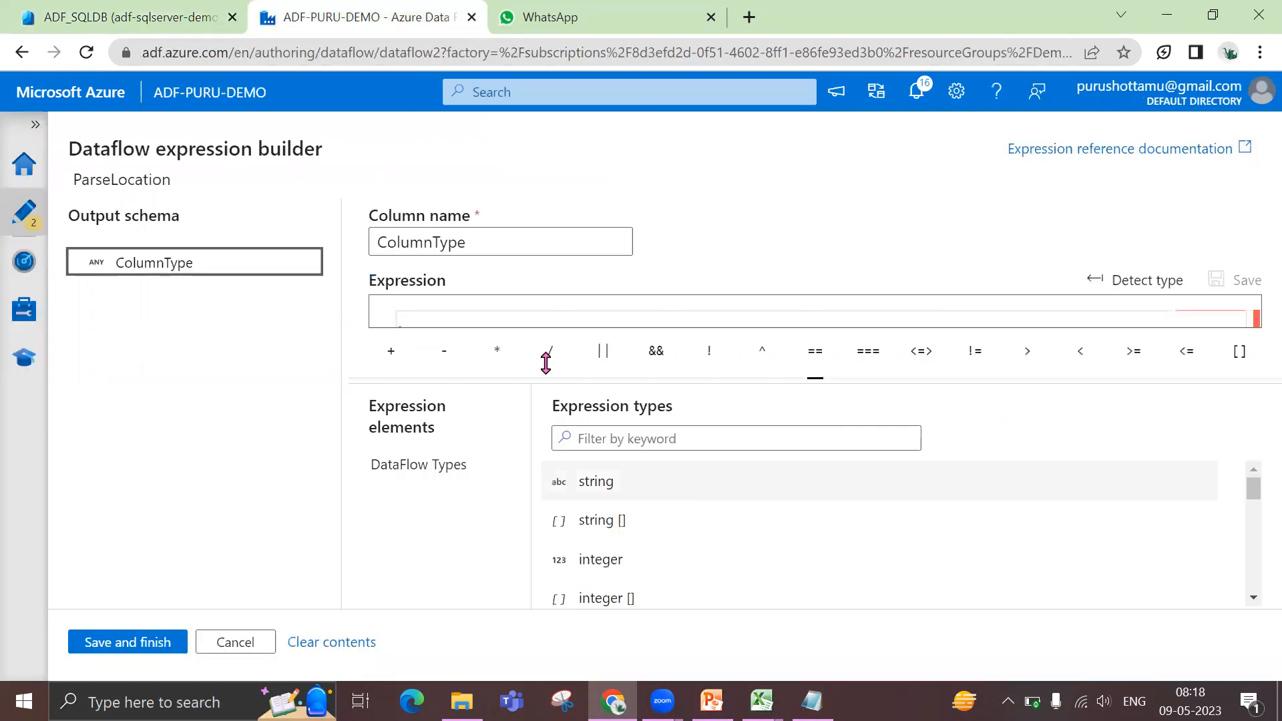
drag(814, 372, 813, 410)
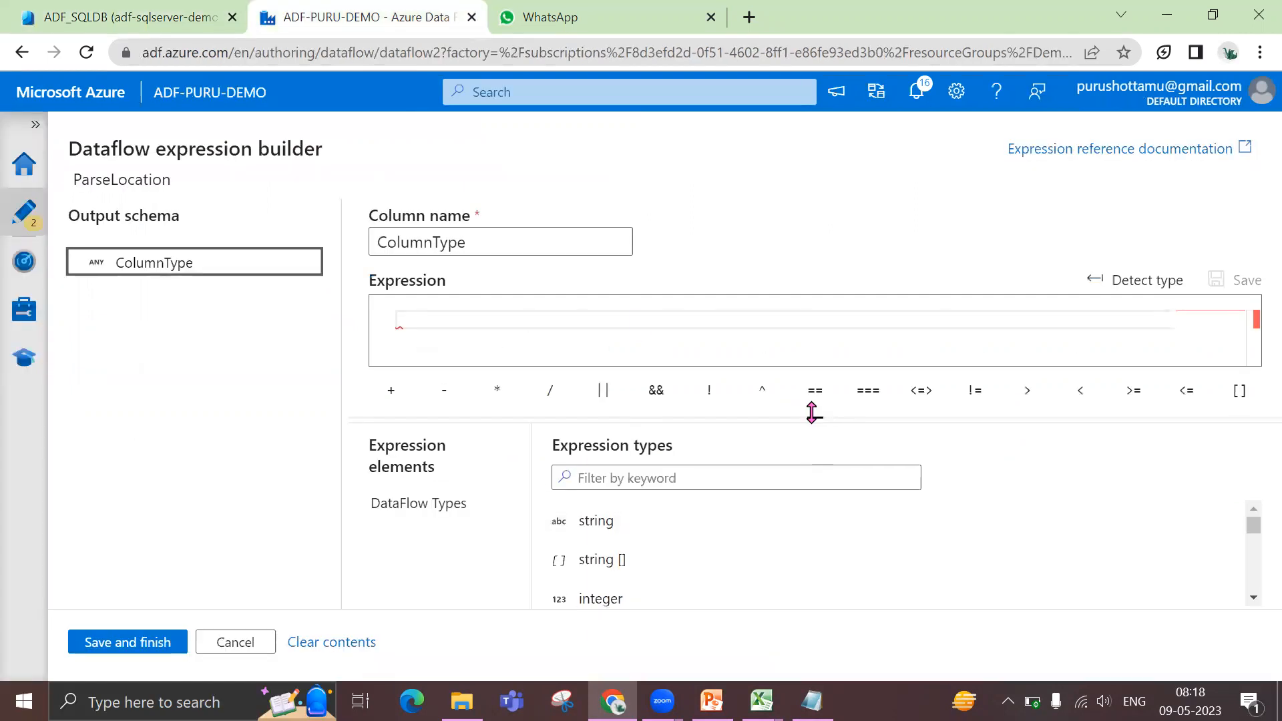
click(633, 323)
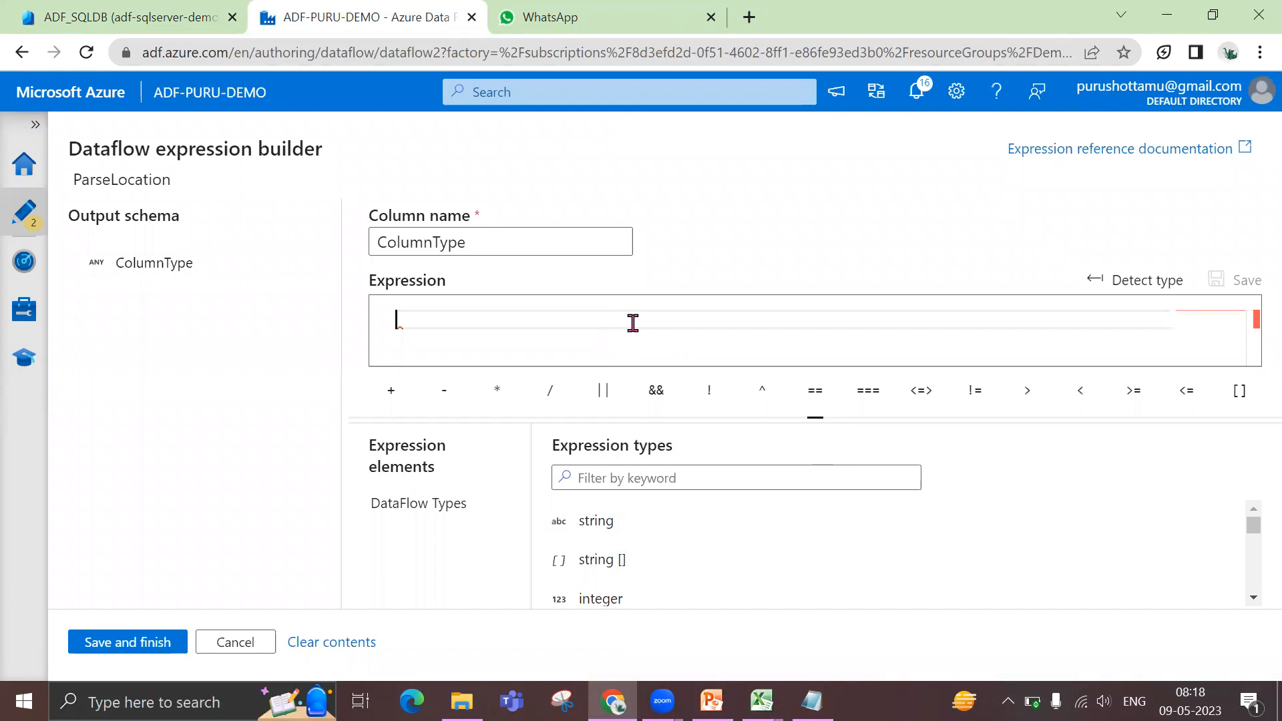
text((location)
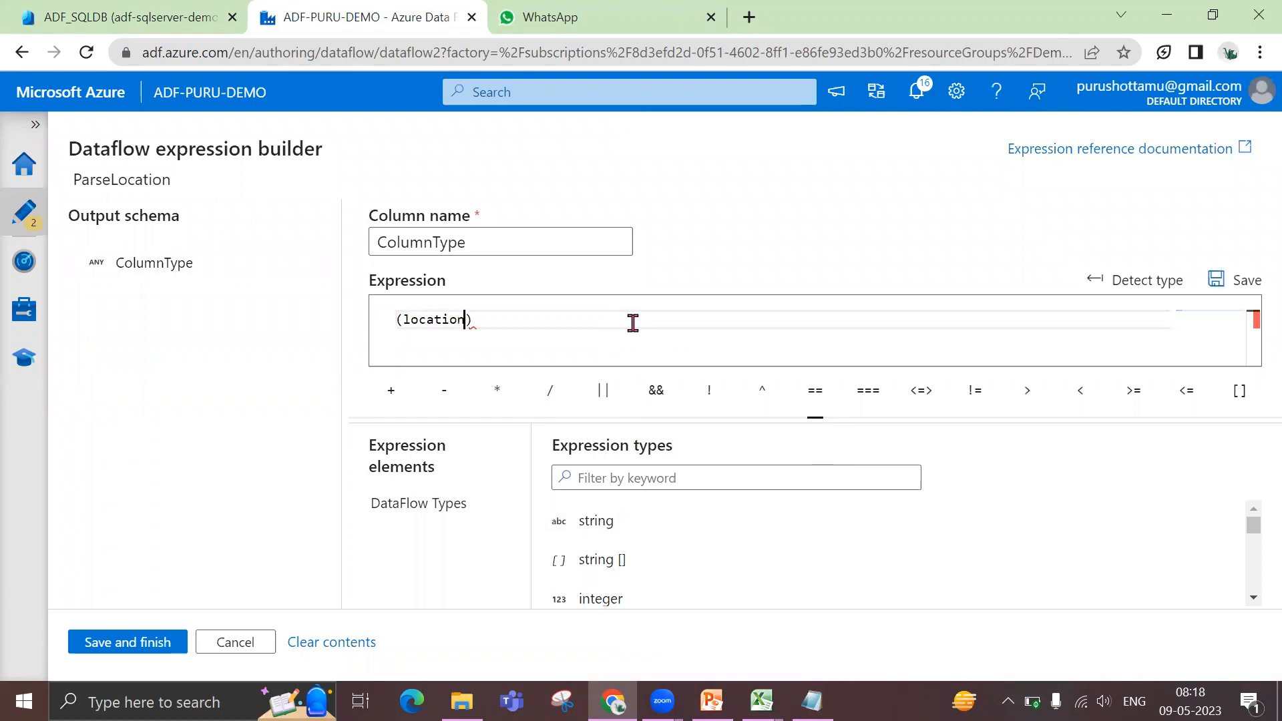
text(_id integer,)
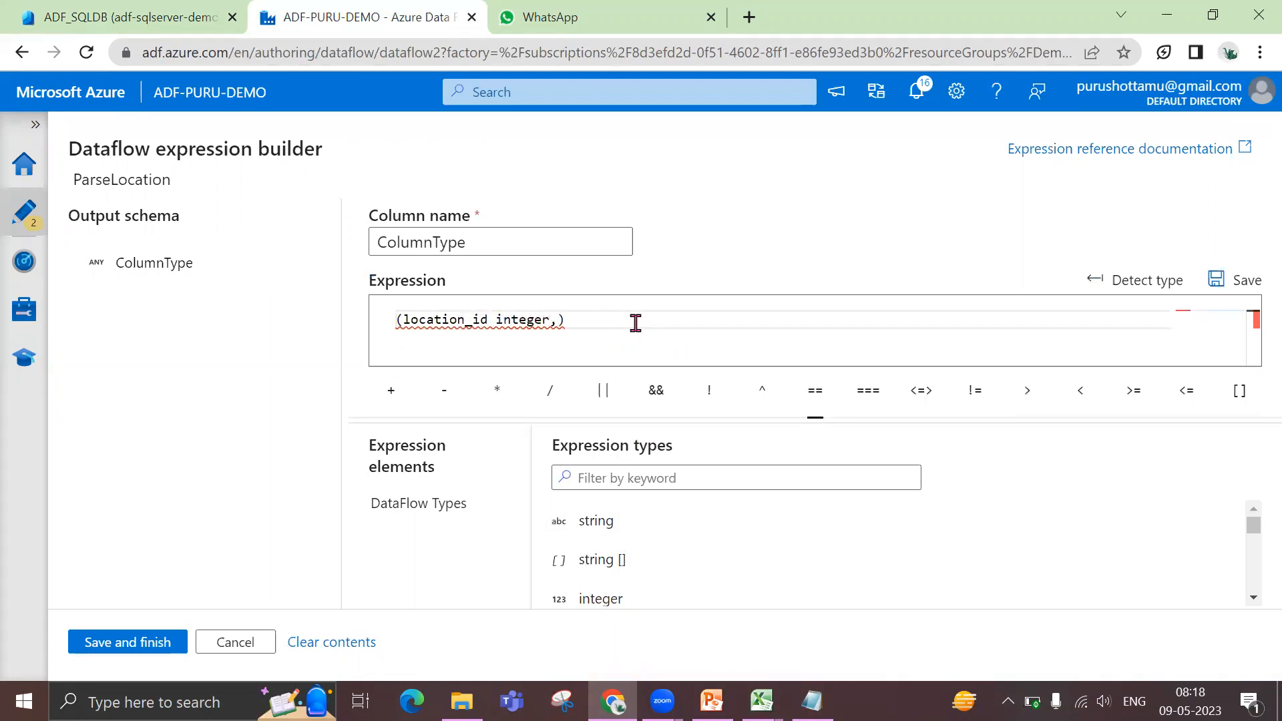
key(Return)
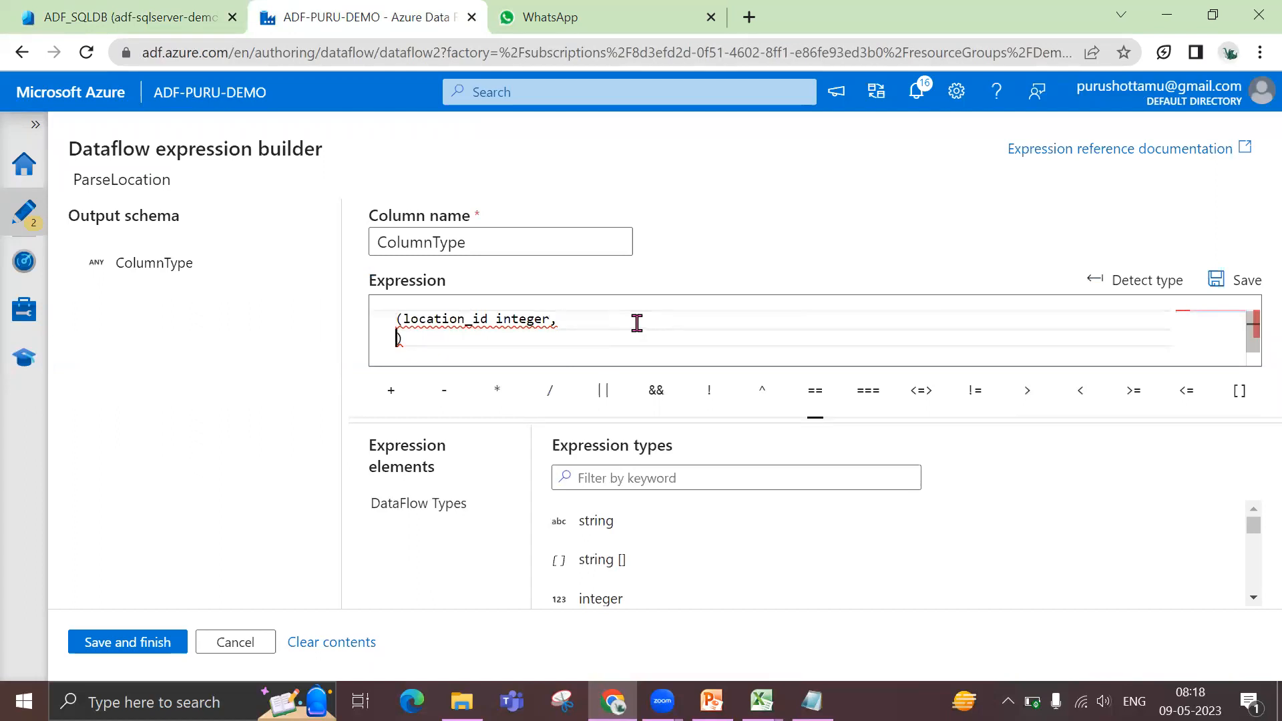
Correct the first field of the ColumnType expression to location_id as int
click(553, 319)
key(BackSpace)
key(BackSpace)
key(BackSpace)
key(BackSpace)
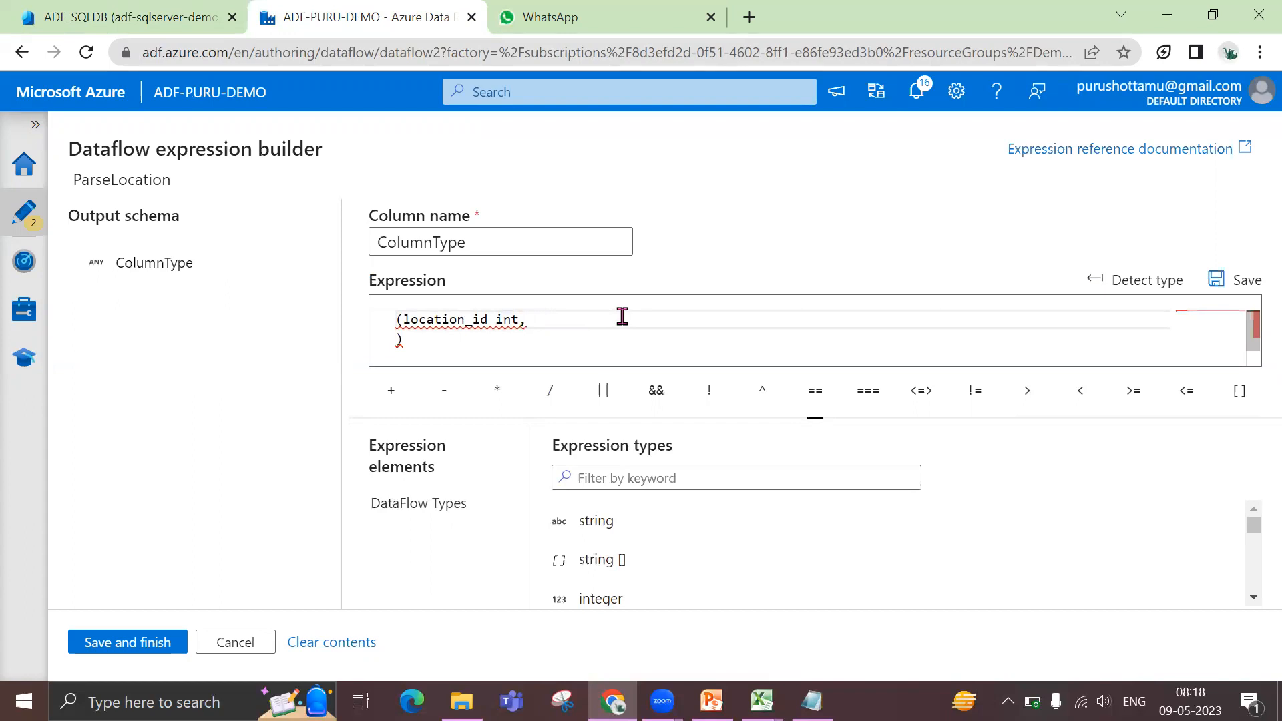
key(Left)
key(Left)
key(Left)
text(as)
key(Down)
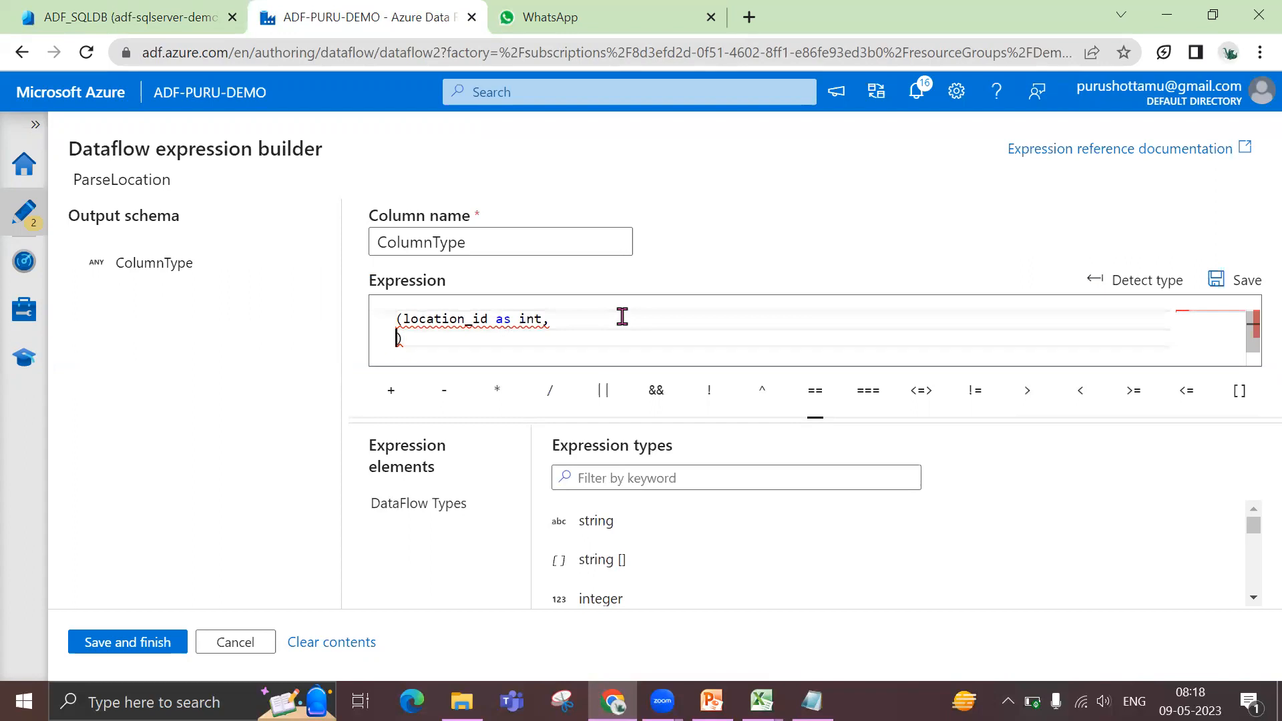
Add the fields name as string and region as string to the ColumnType expression, and save it
text(name as string)
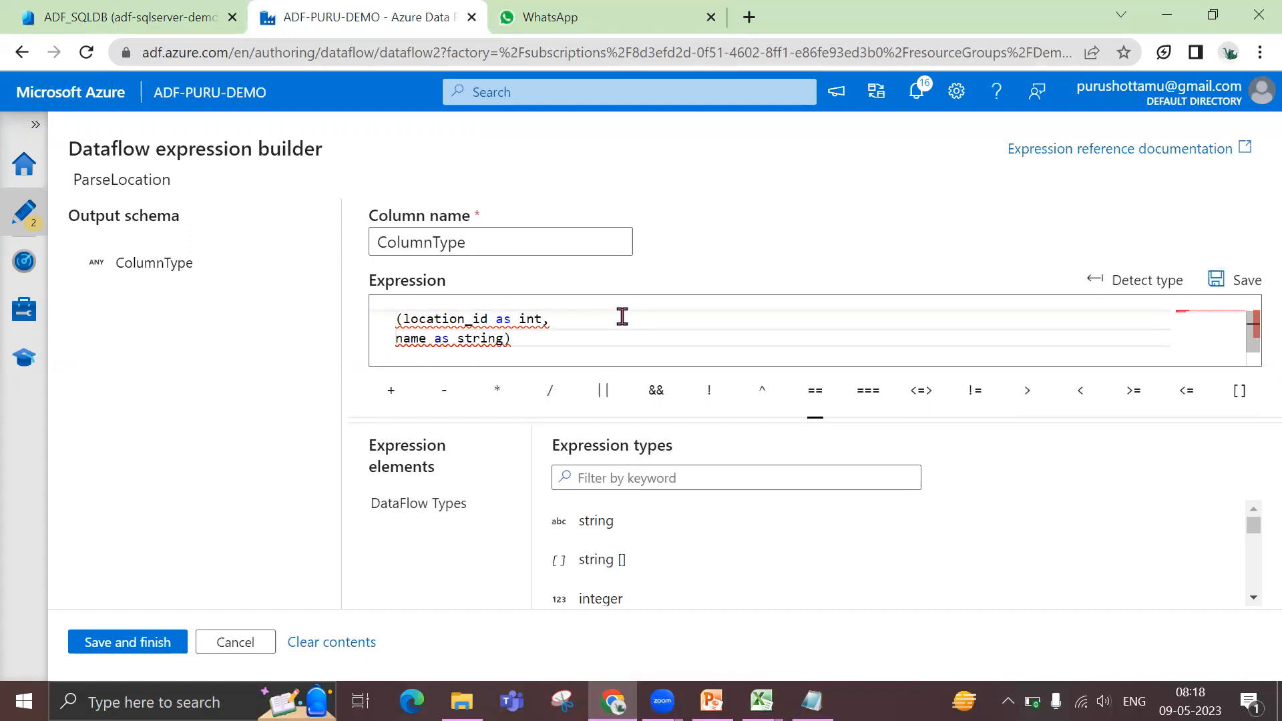
text(,)
key(Return)
text(gion as string))
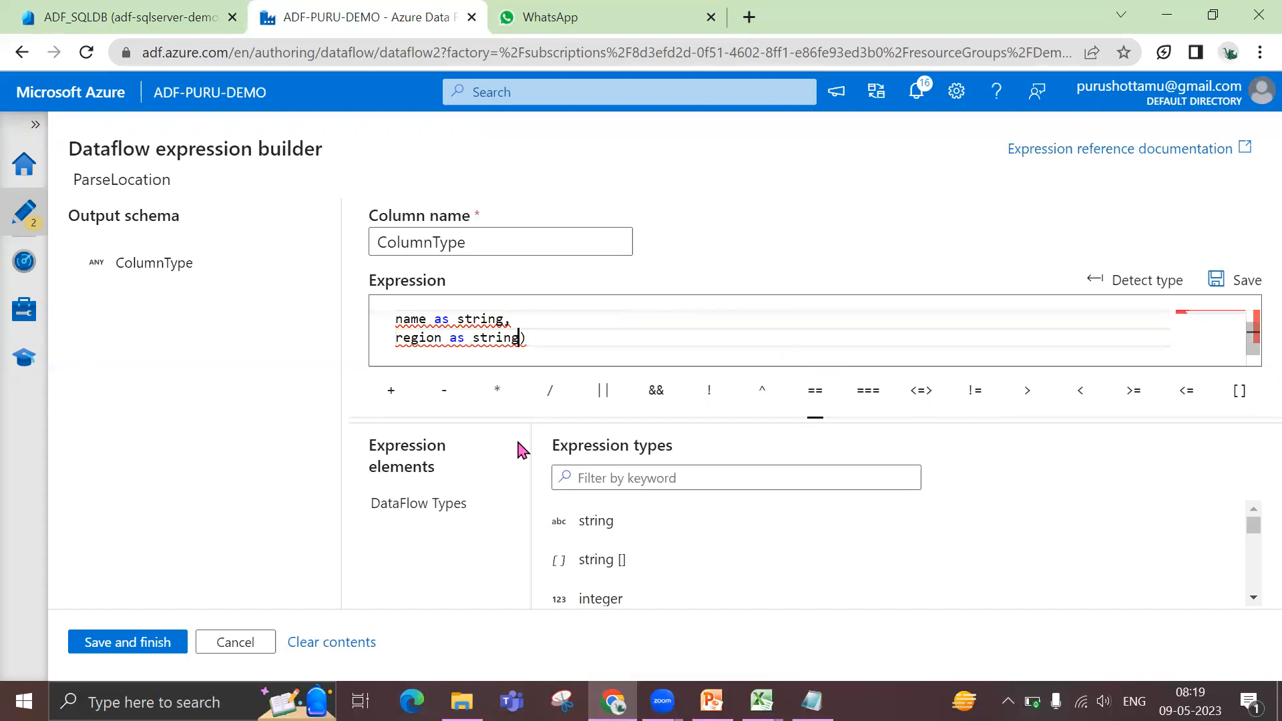
click(91, 644)
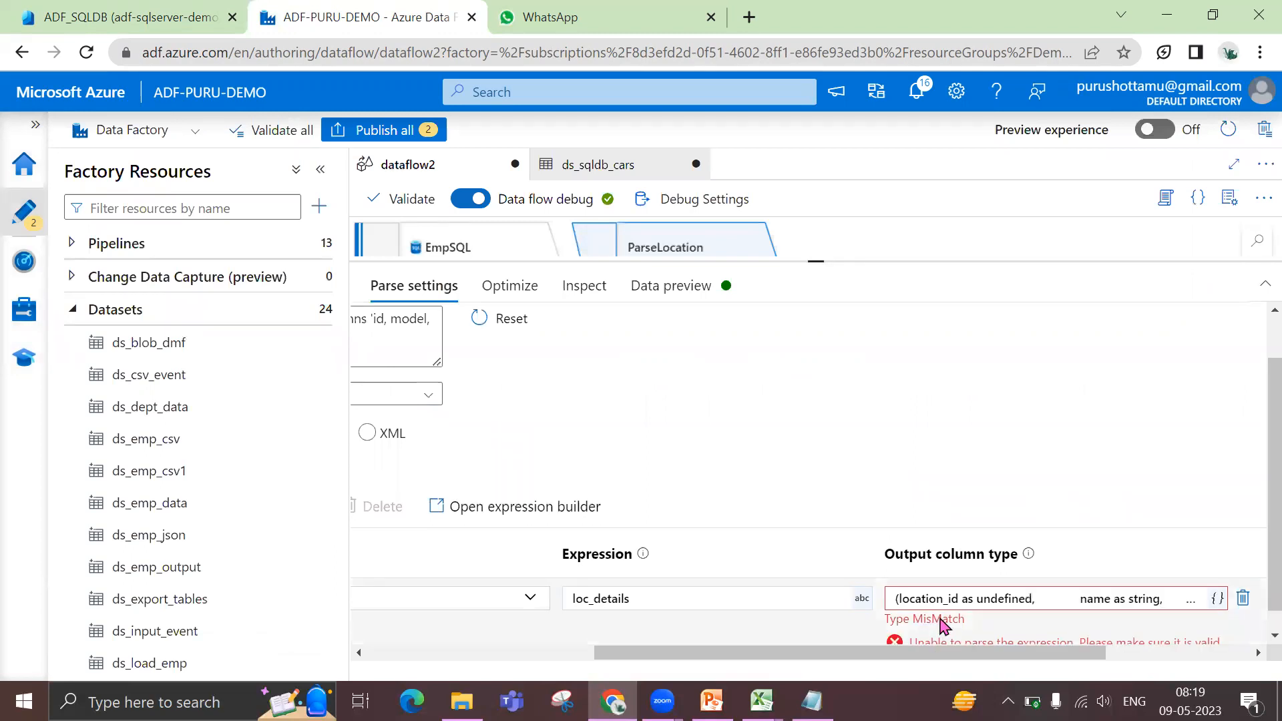
Reopen the Location column's complex type definition and try int and finally string as the type of location_id
scroll(967, 622, down, 1)
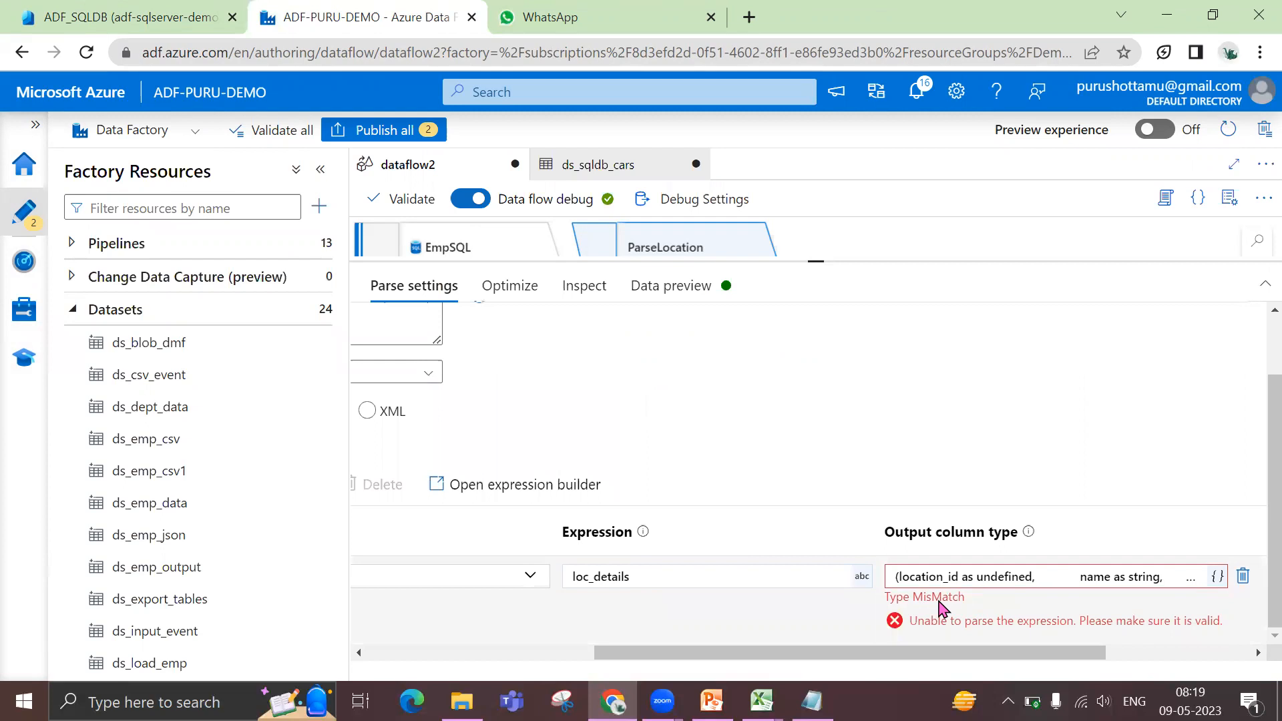
click(967, 578)
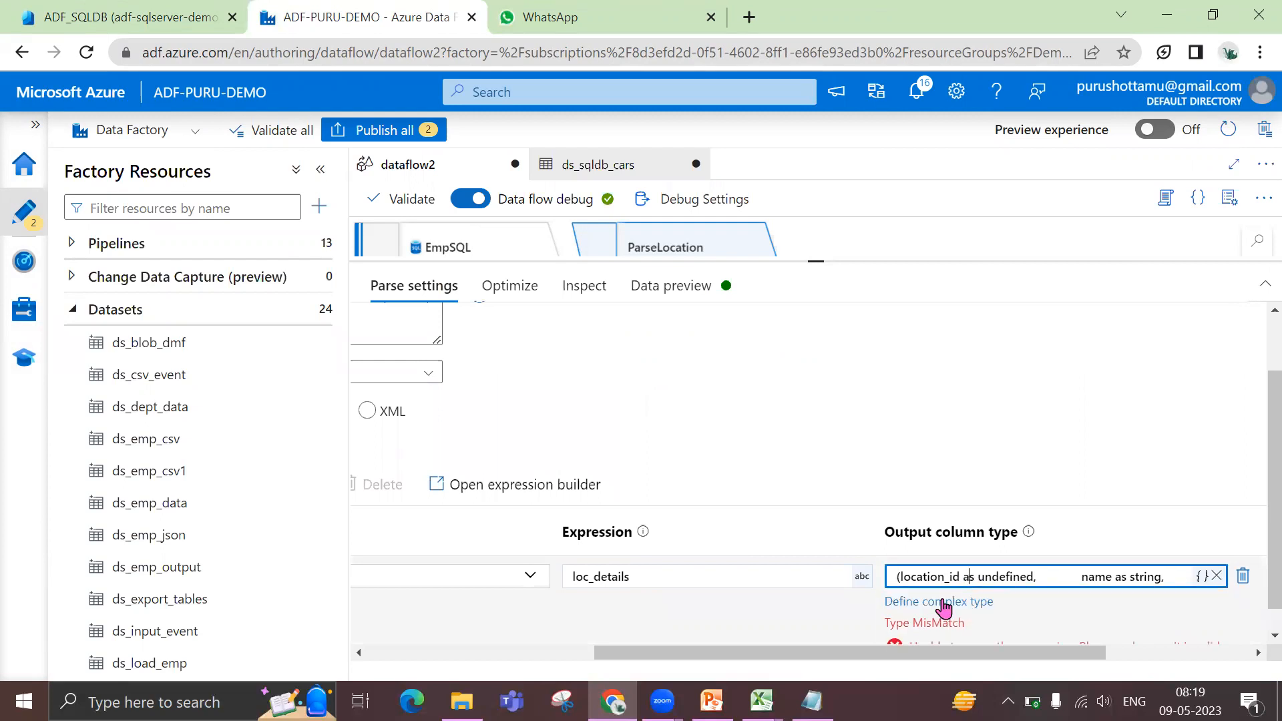
click(943, 602)
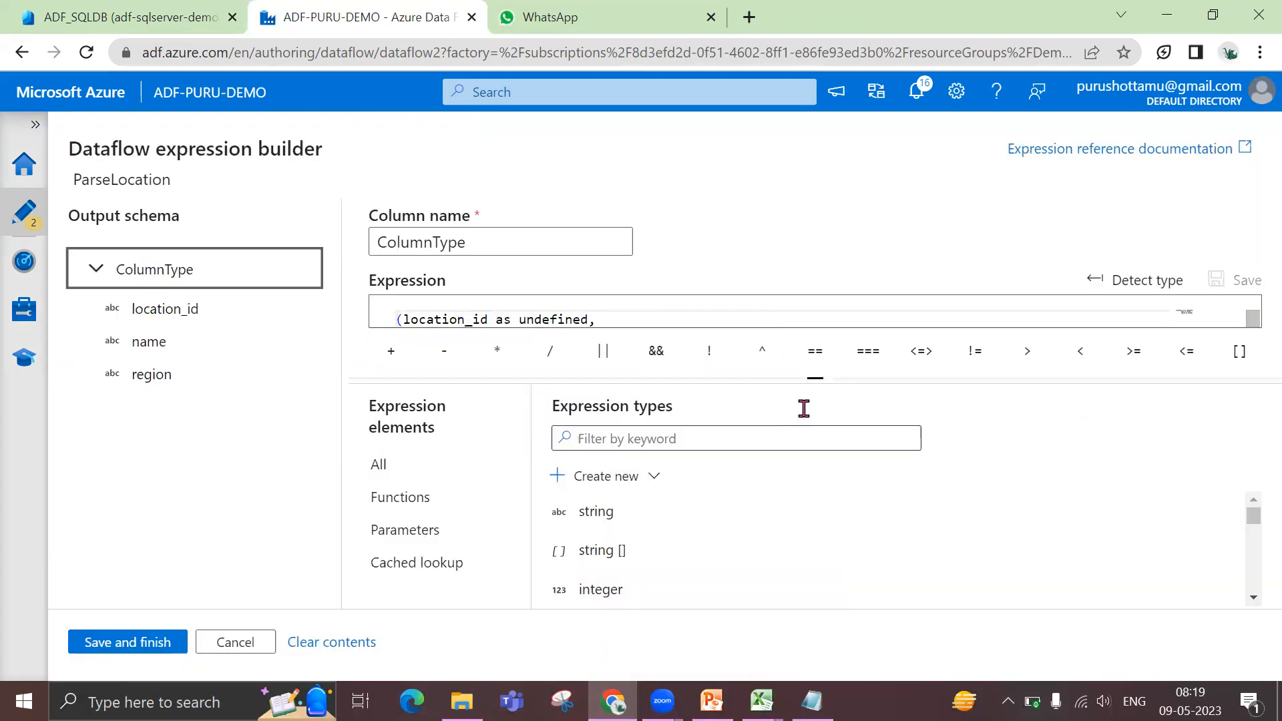
drag(810, 417, 810, 465)
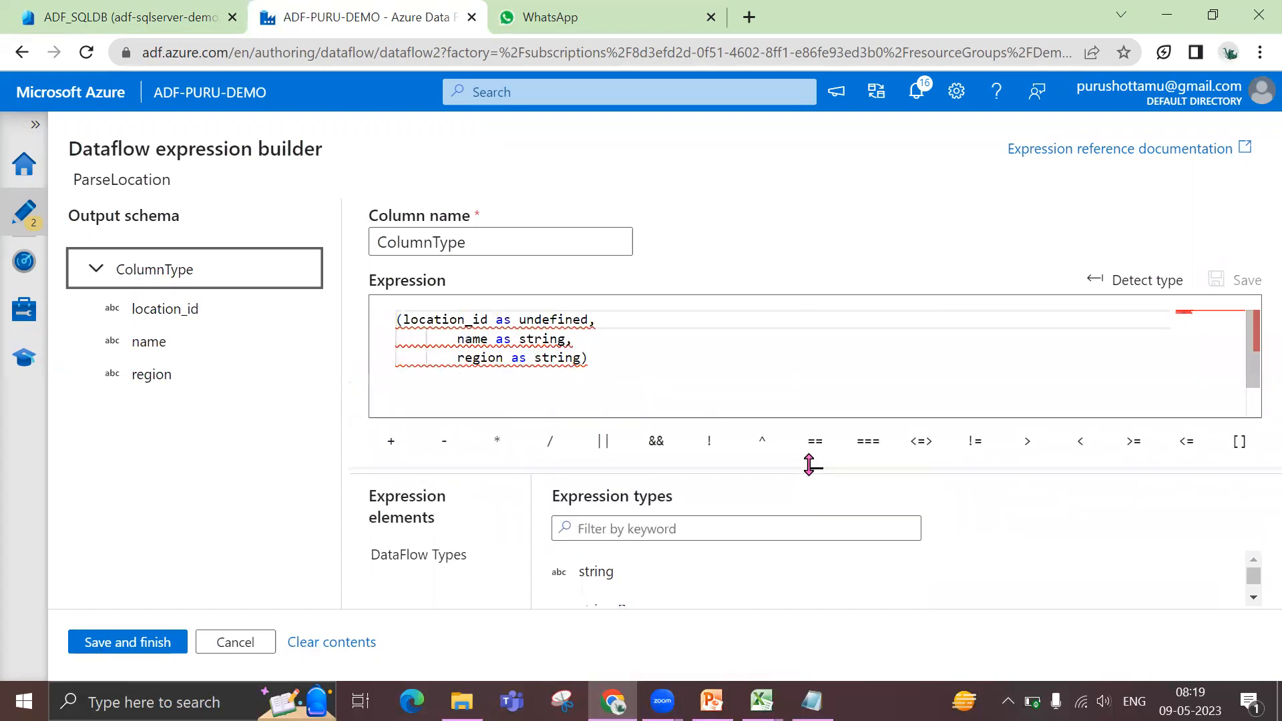
double_click(536, 320)
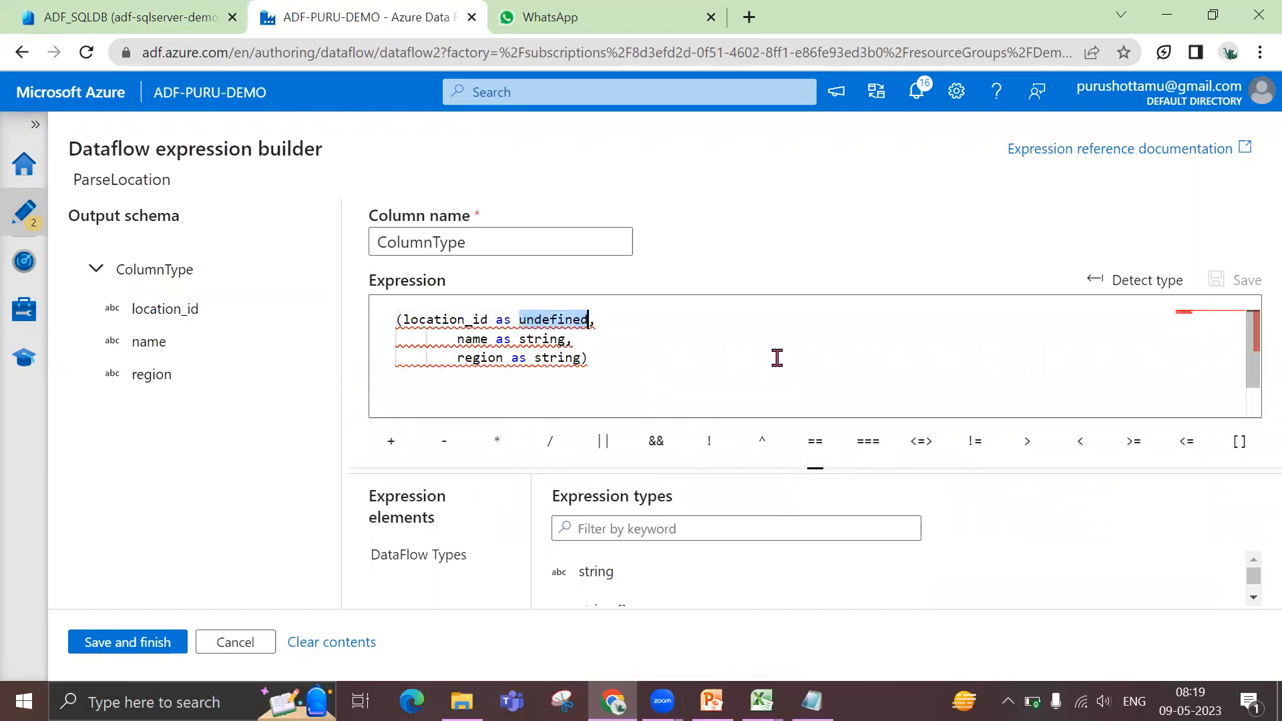
text(in)
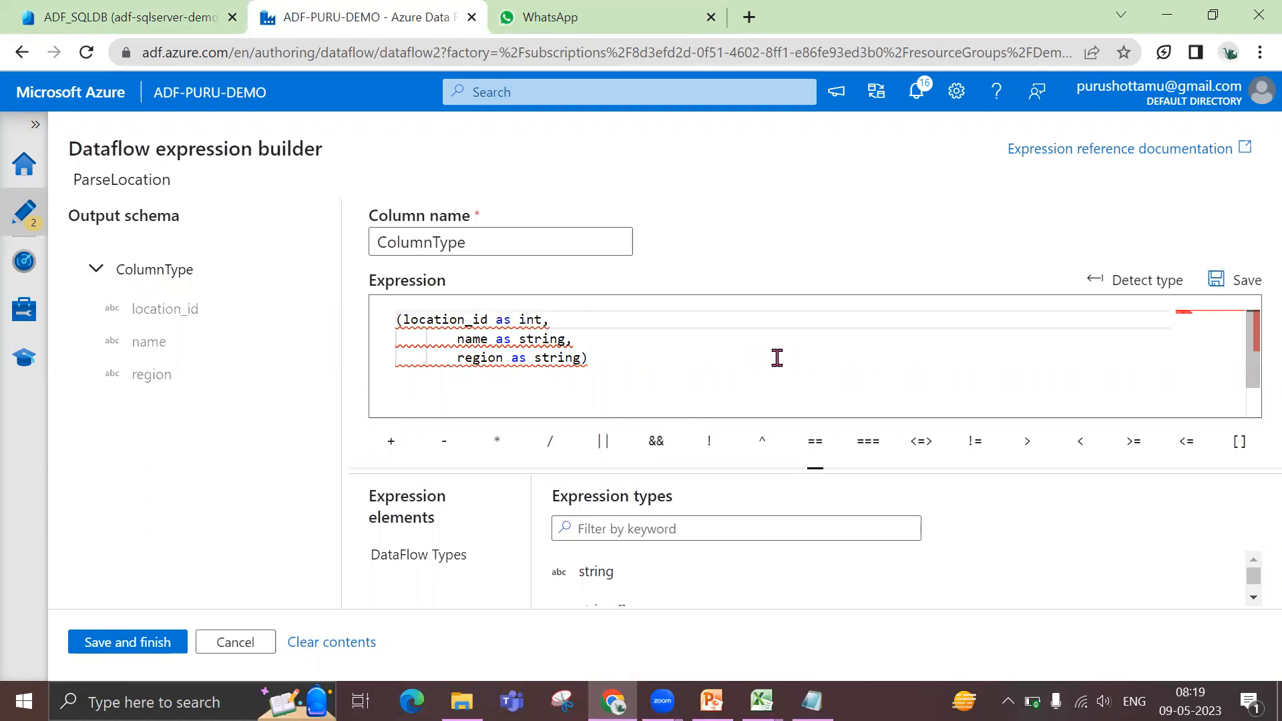
key(BackSpace)
key(BackSpace)
text(string)
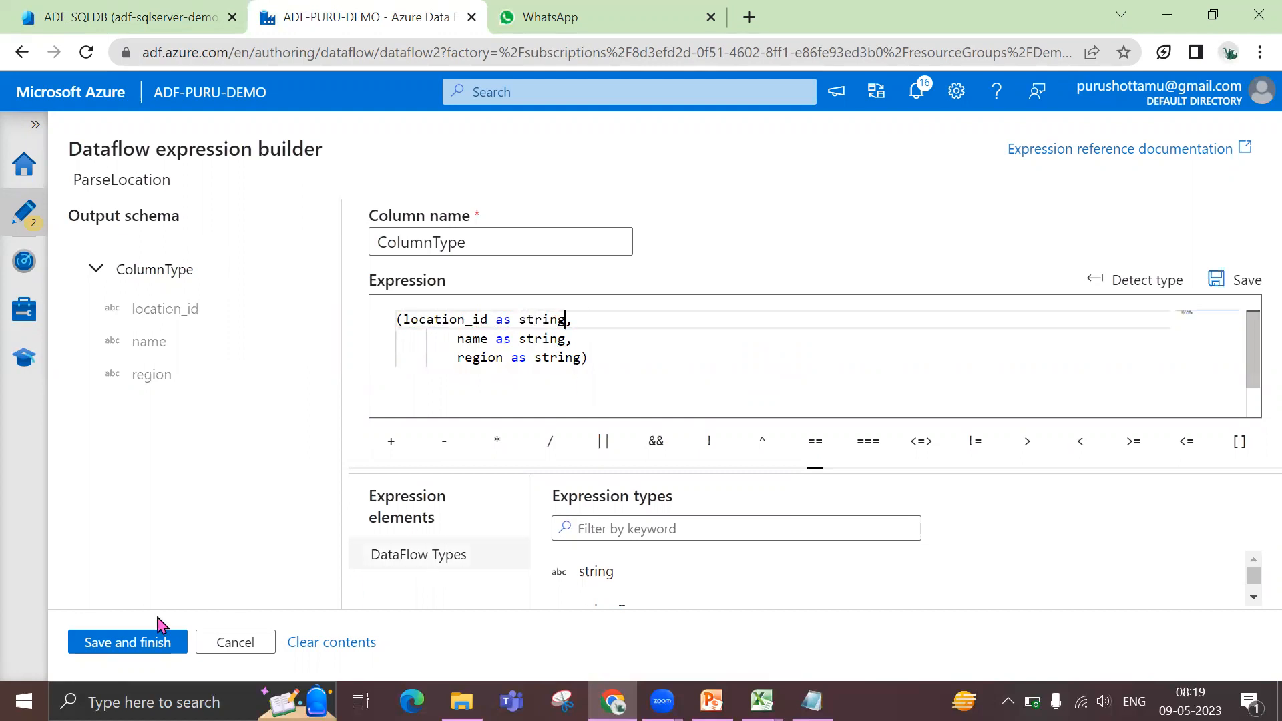
Try int again as the type of location_id in the ColumnType expression, and save it
double_click(530, 320)
text(in)
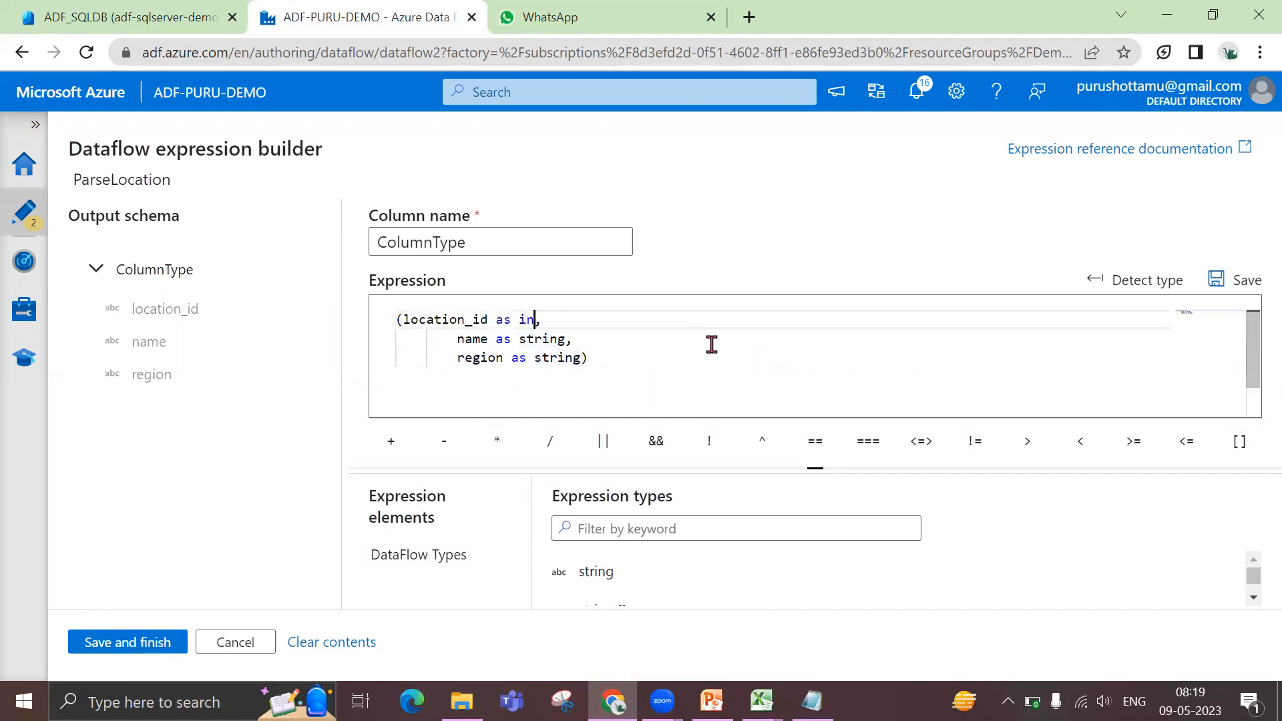
text(t)
click(433, 397)
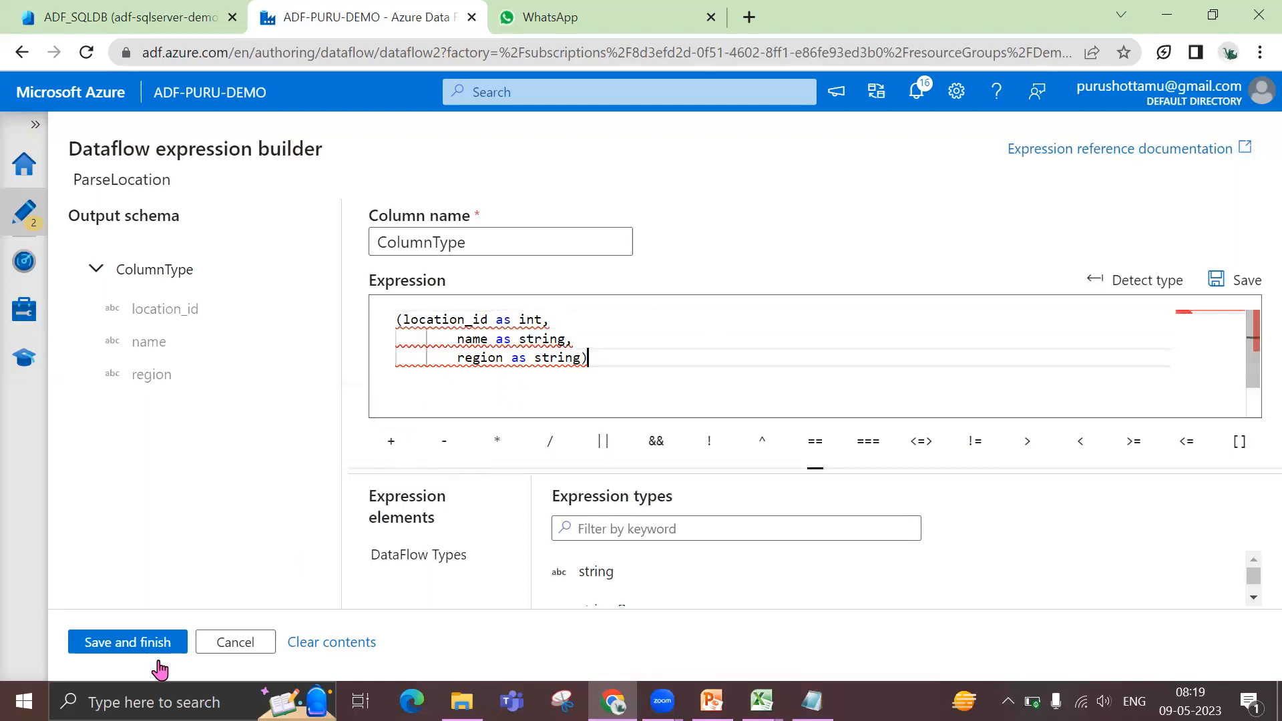
click(127, 643)
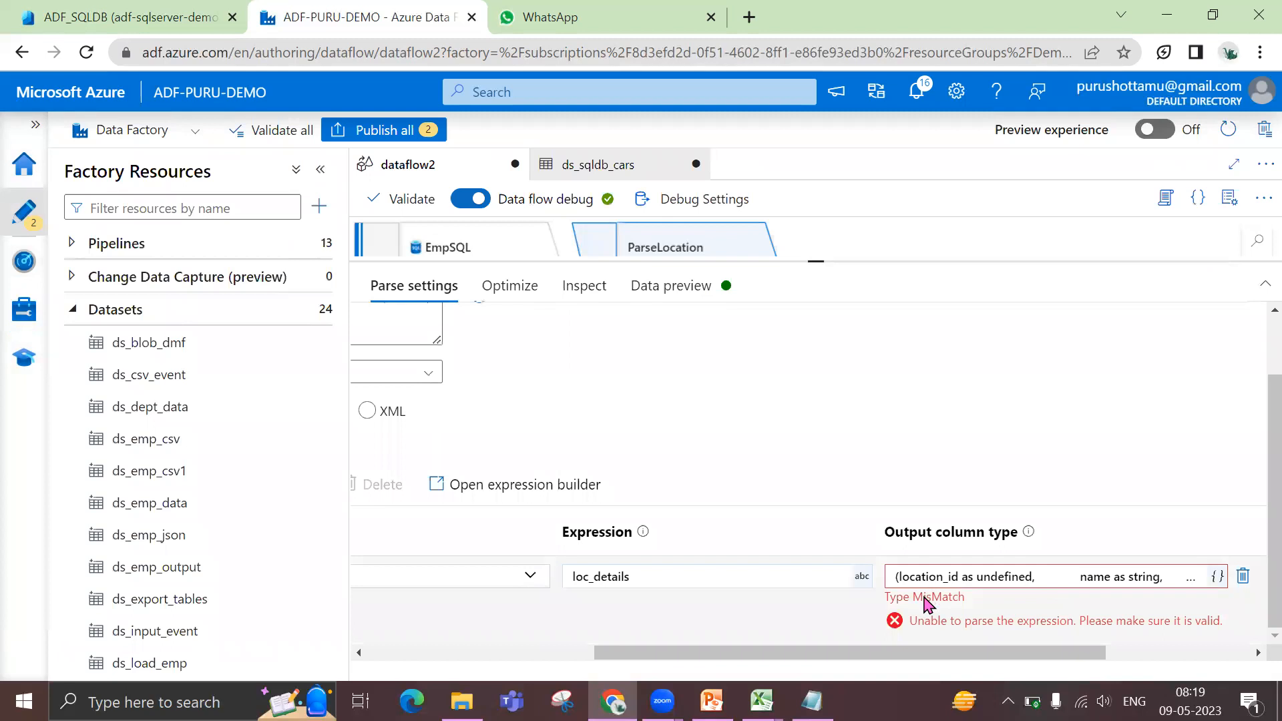
Reopen the Location column's complex type definition, set location_id's type to string, and save it
click(941, 582)
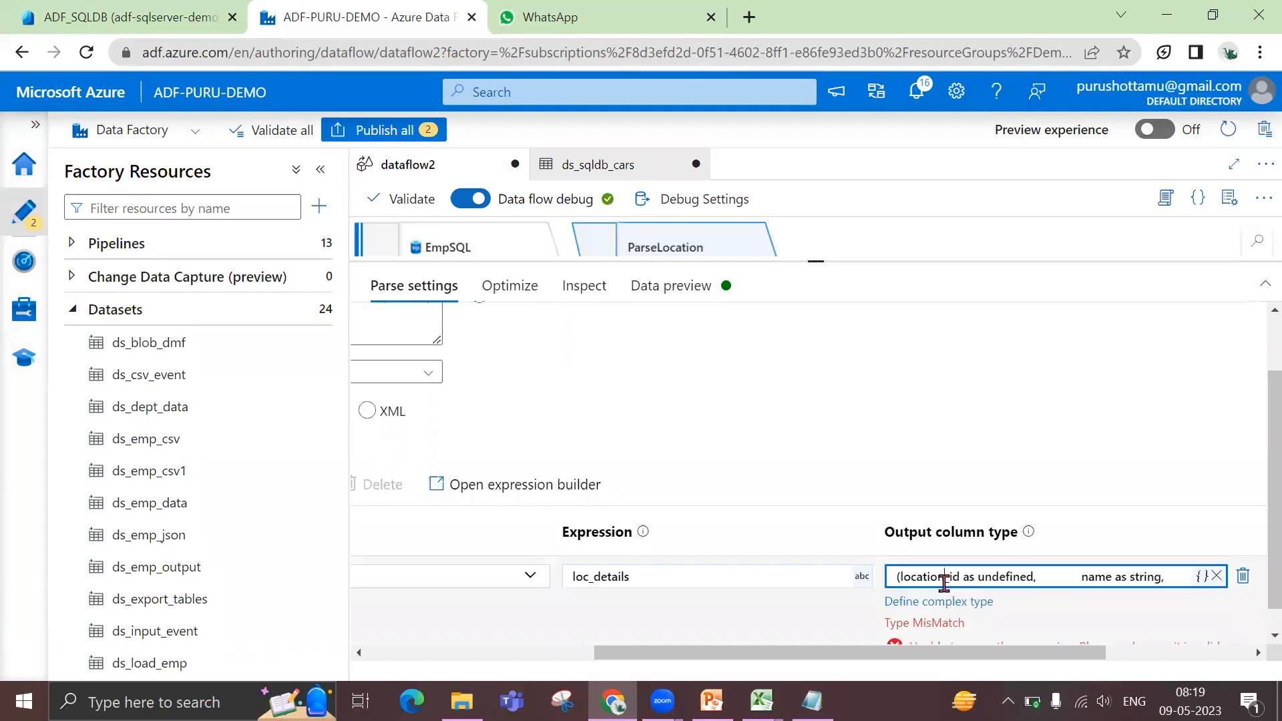
click(901, 600)
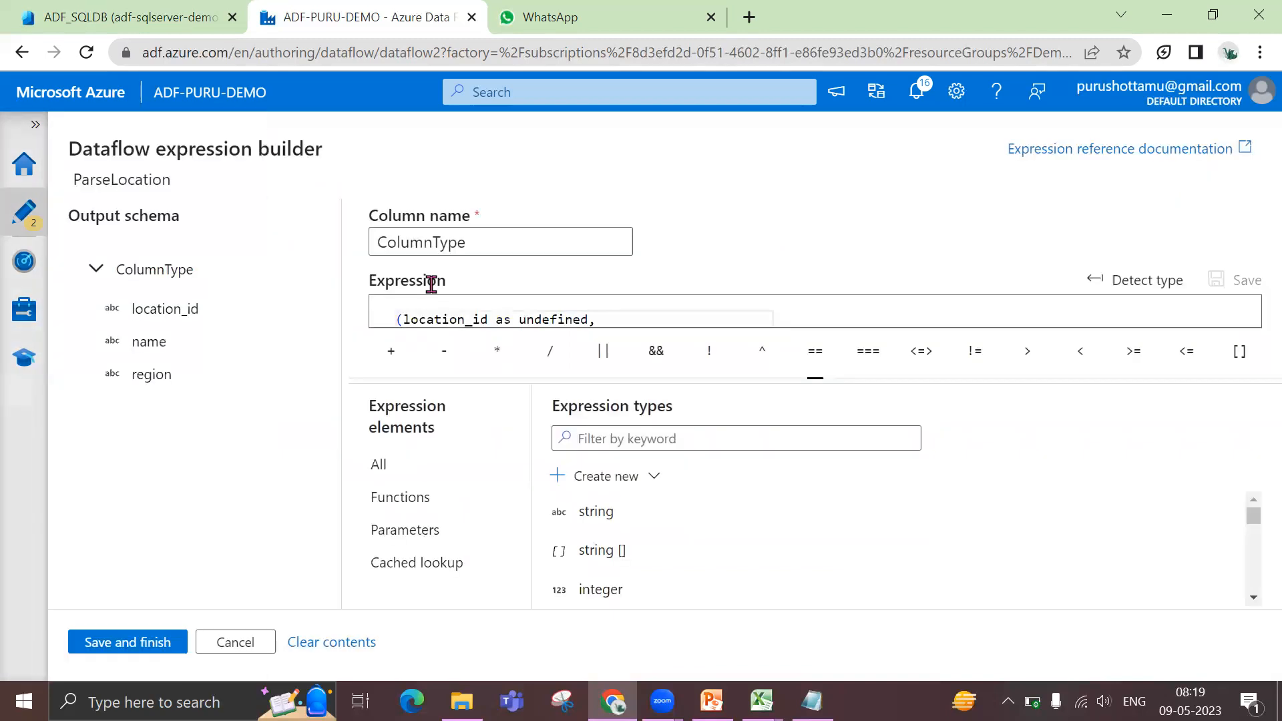
double_click(545, 322)
text(string)
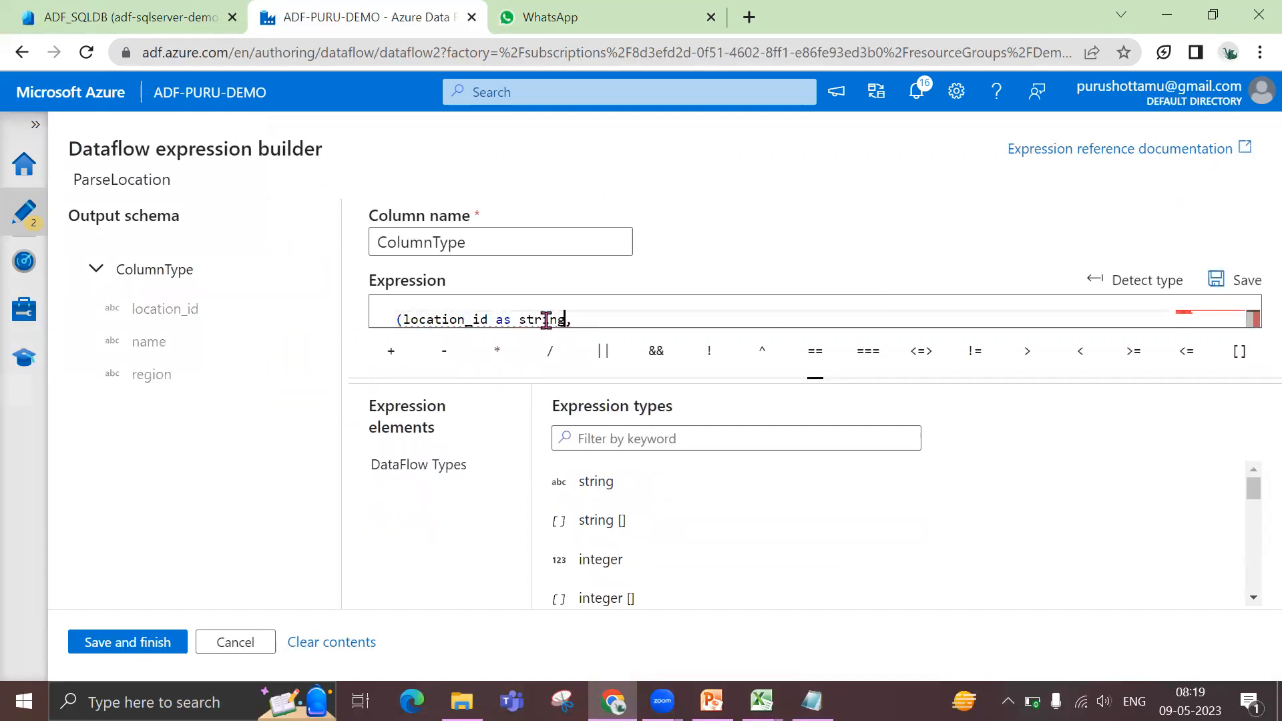
click(131, 645)
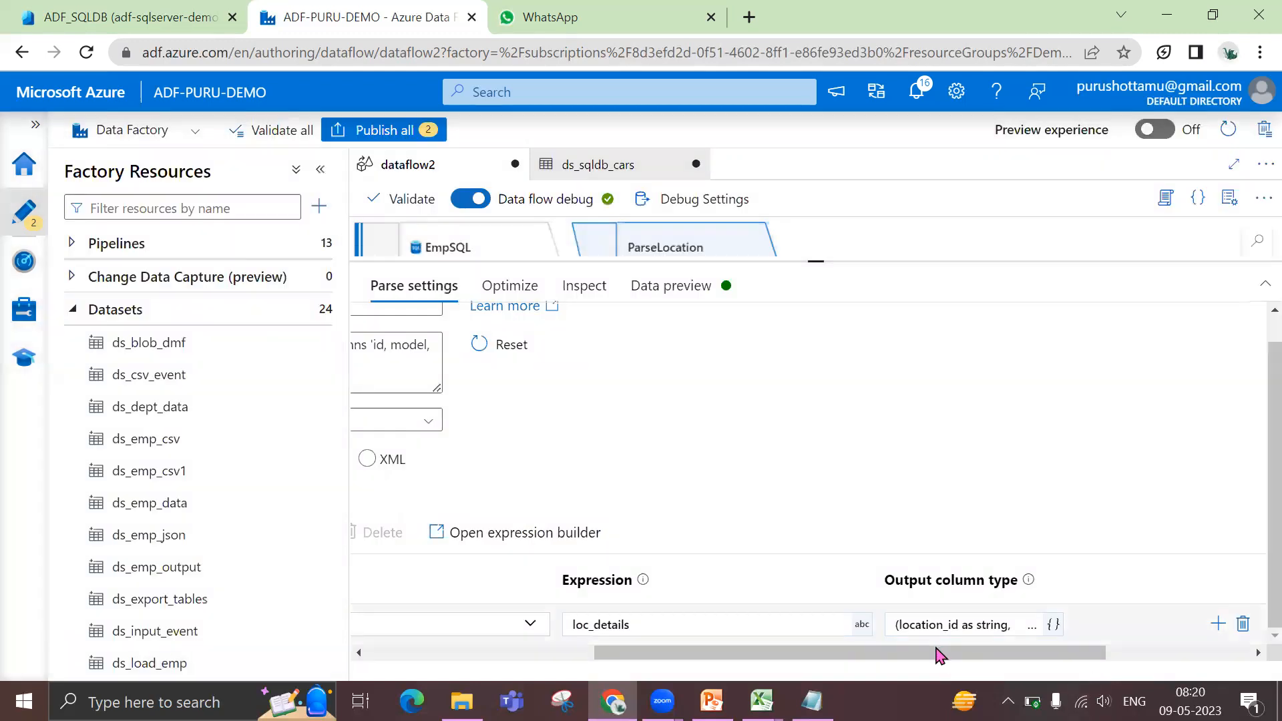
Inspect ParseLocation's output schema with the Location column expanded, and preview the transformation's data
scroll(939, 658, left, 3)
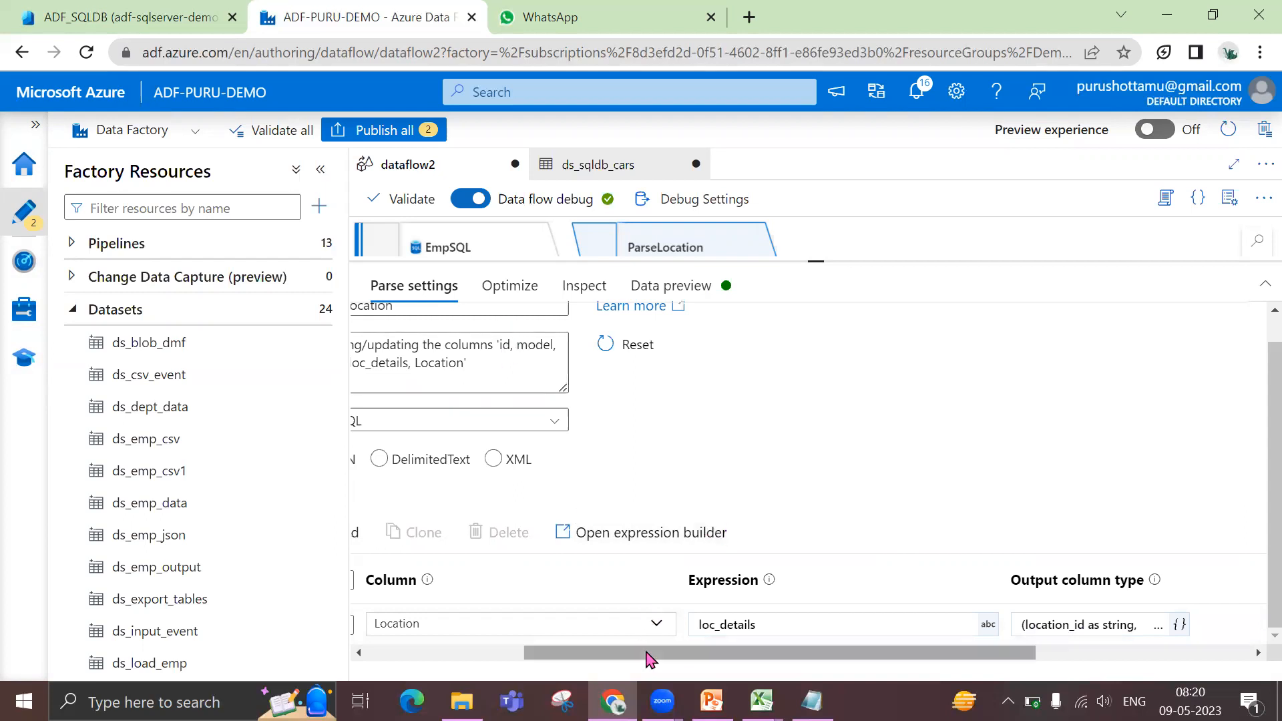
click(510, 659)
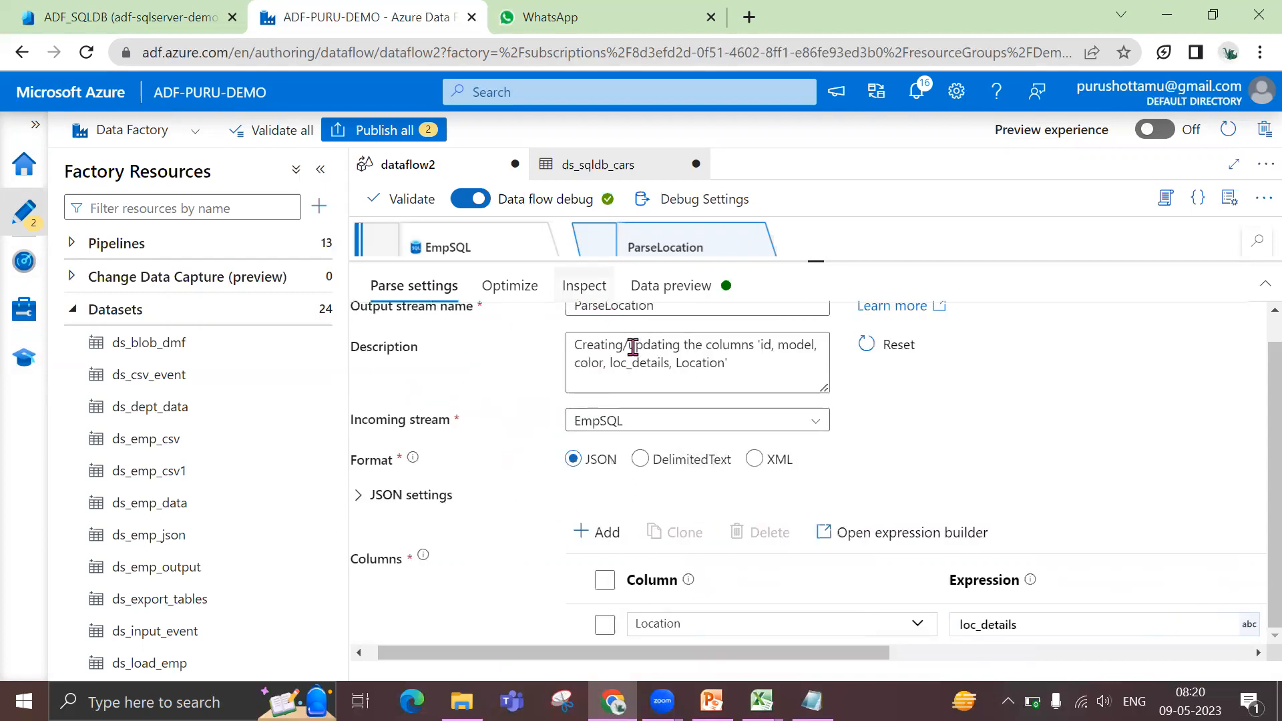
click(594, 298)
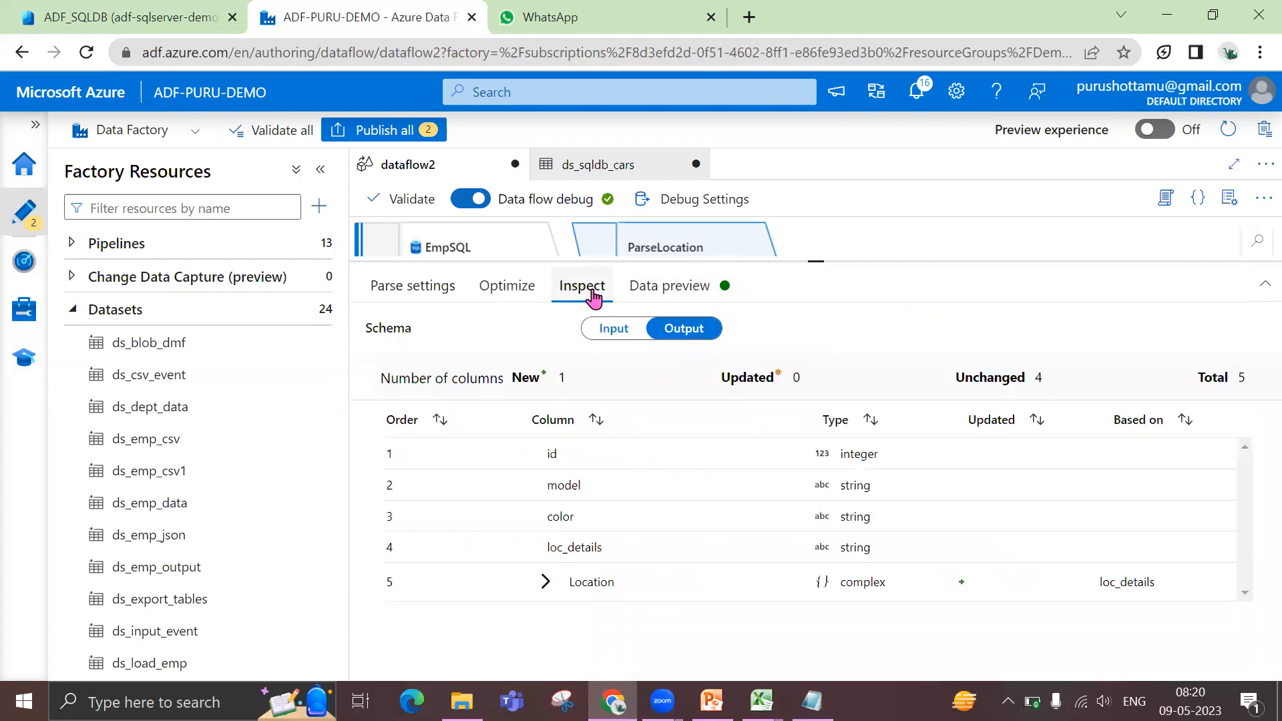
click(546, 586)
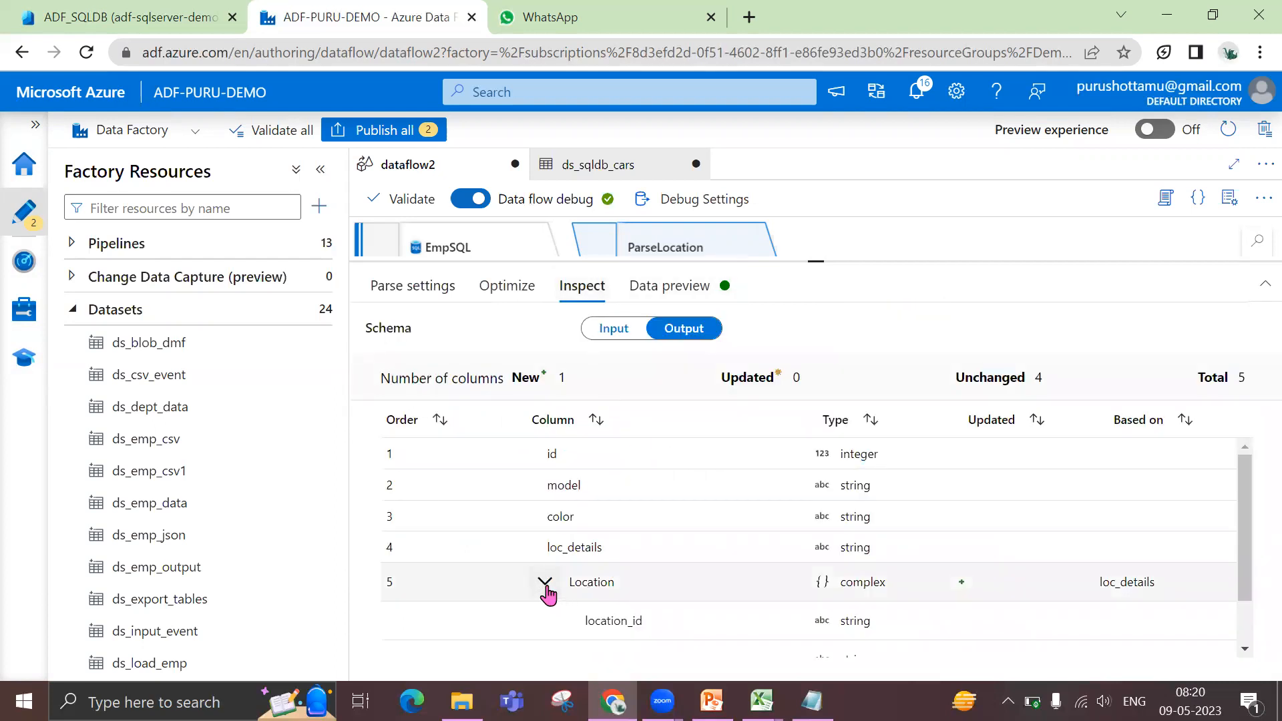
scroll(755, 596, down, 1)
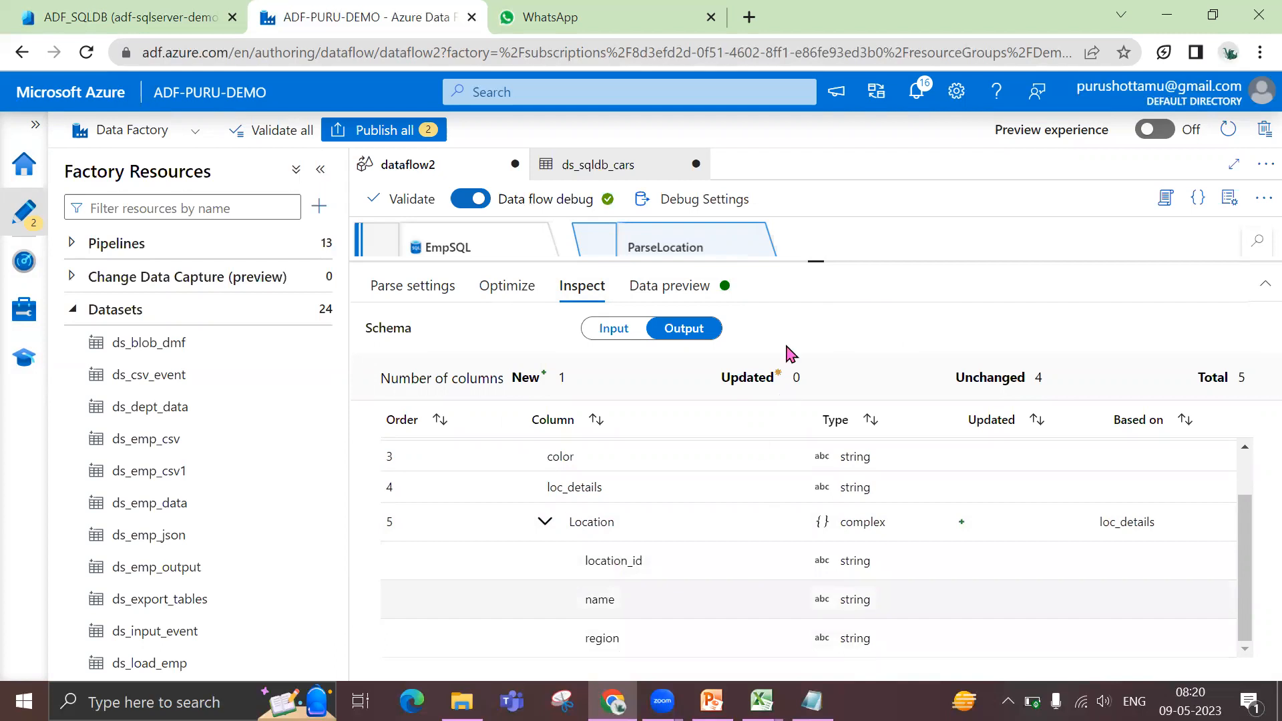
click(671, 287)
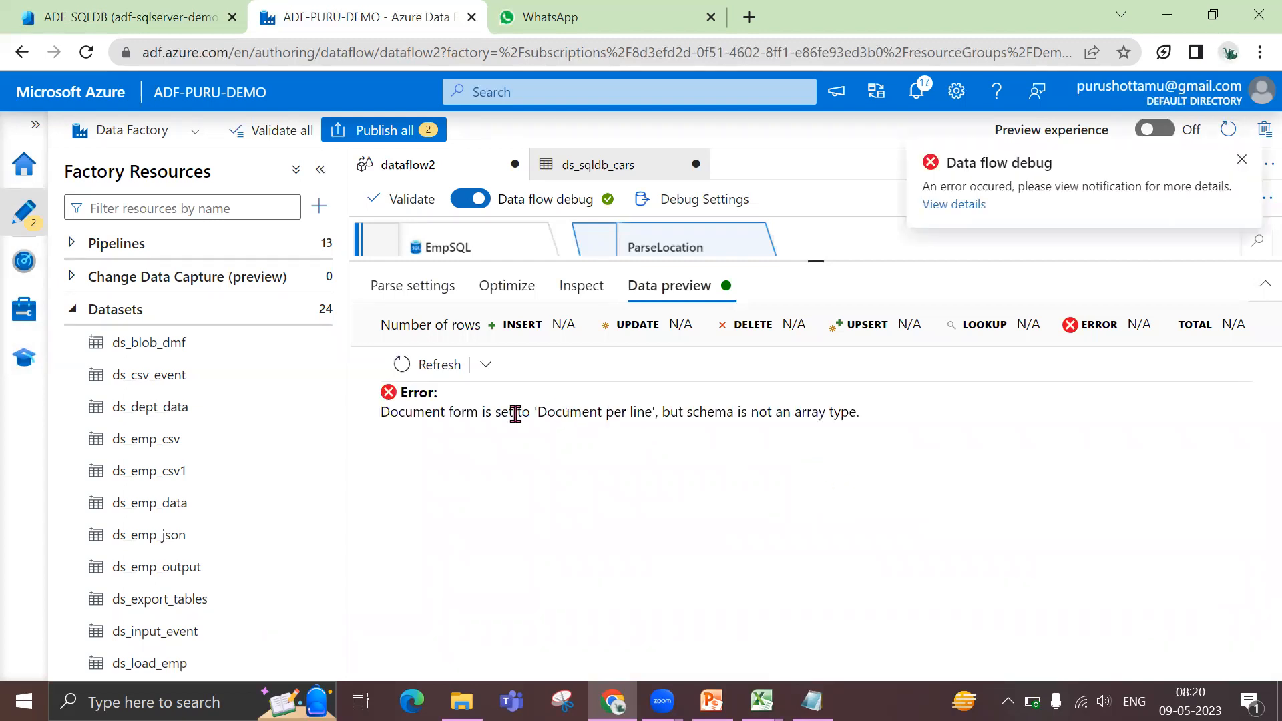
Set the document form to Single document in the JSON settings of the ParseLocation transformation
click(429, 298)
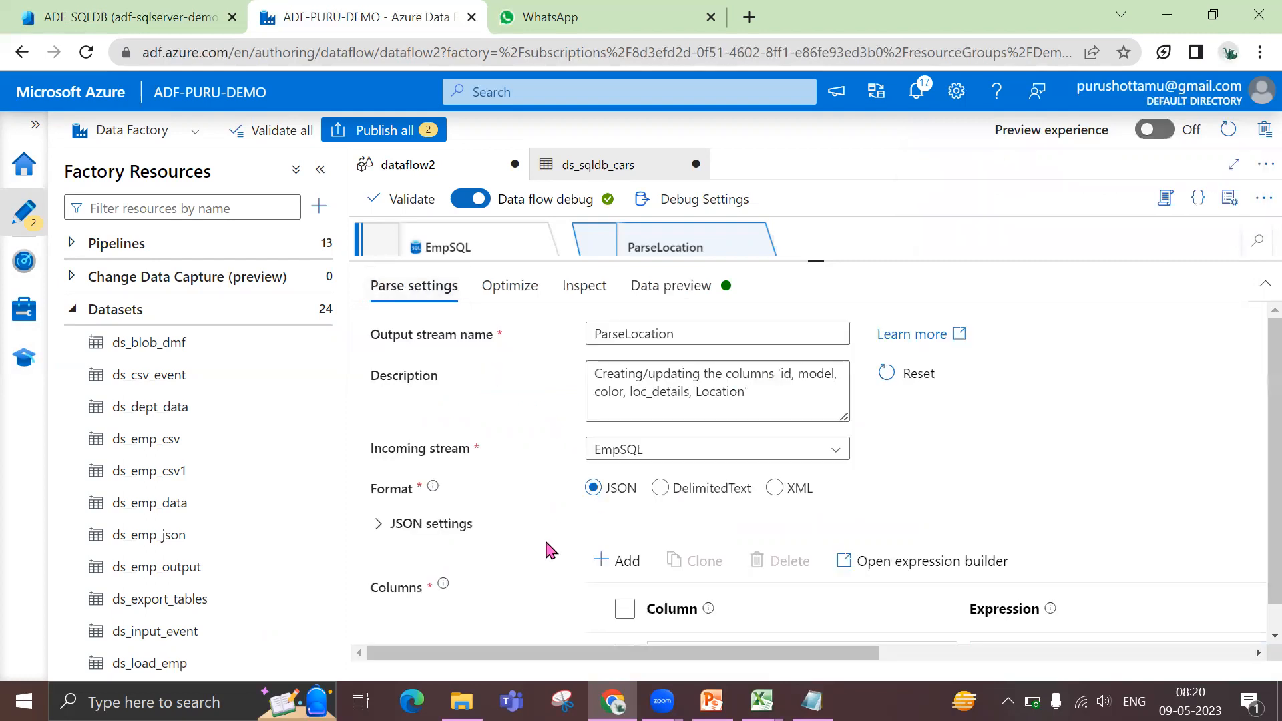
scroll(549, 551, down, 1)
click(378, 498)
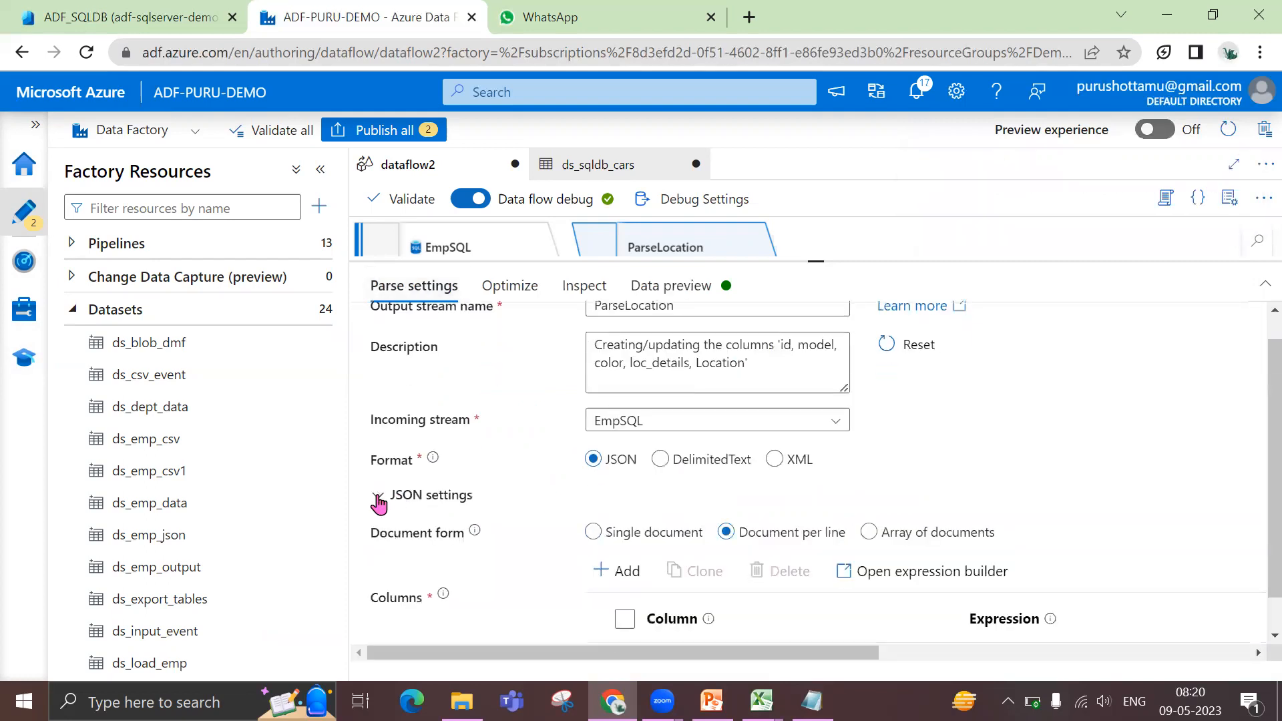
click(593, 533)
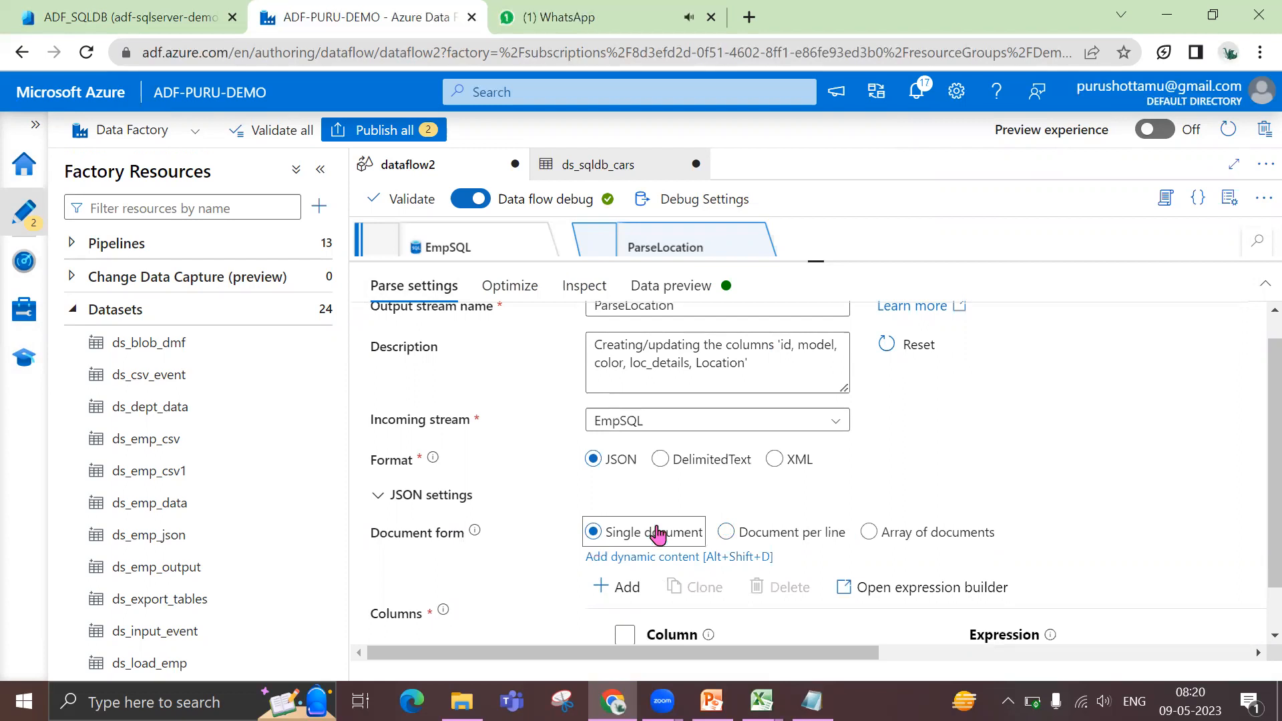
Refresh the data preview of ParseLocation and examine the Location subfields in its output schema
click(692, 294)
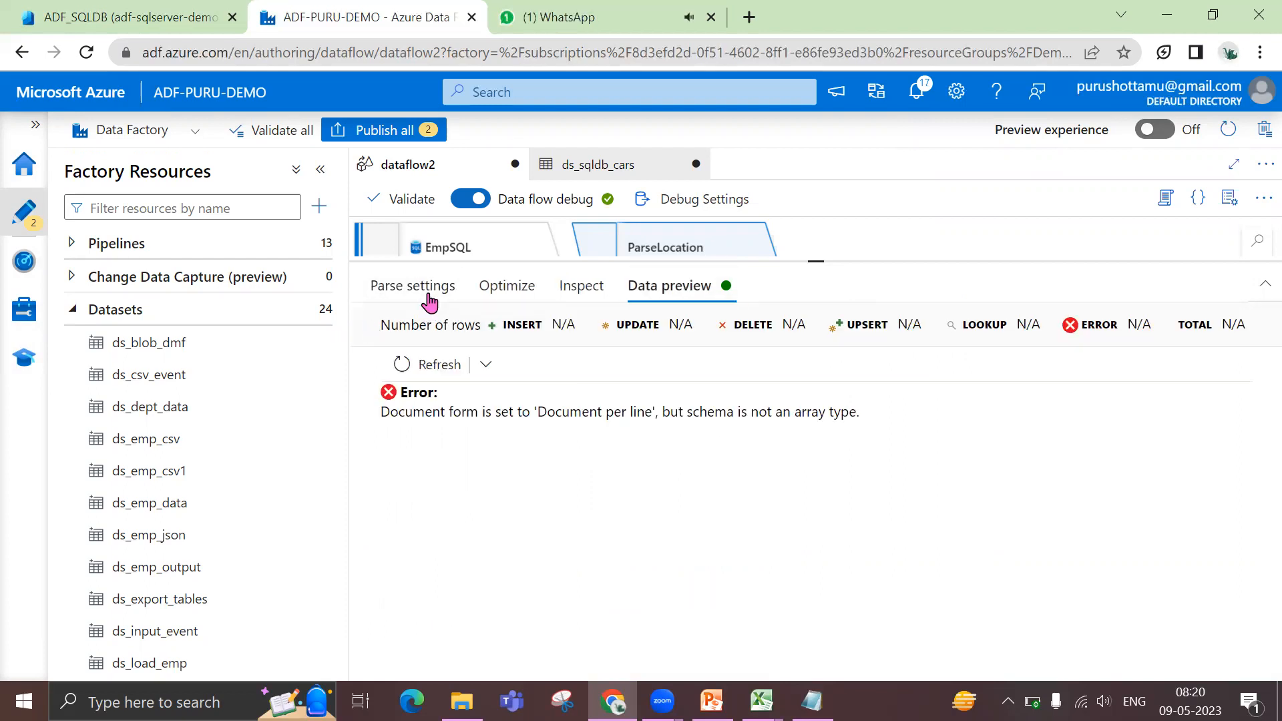
click(429, 367)
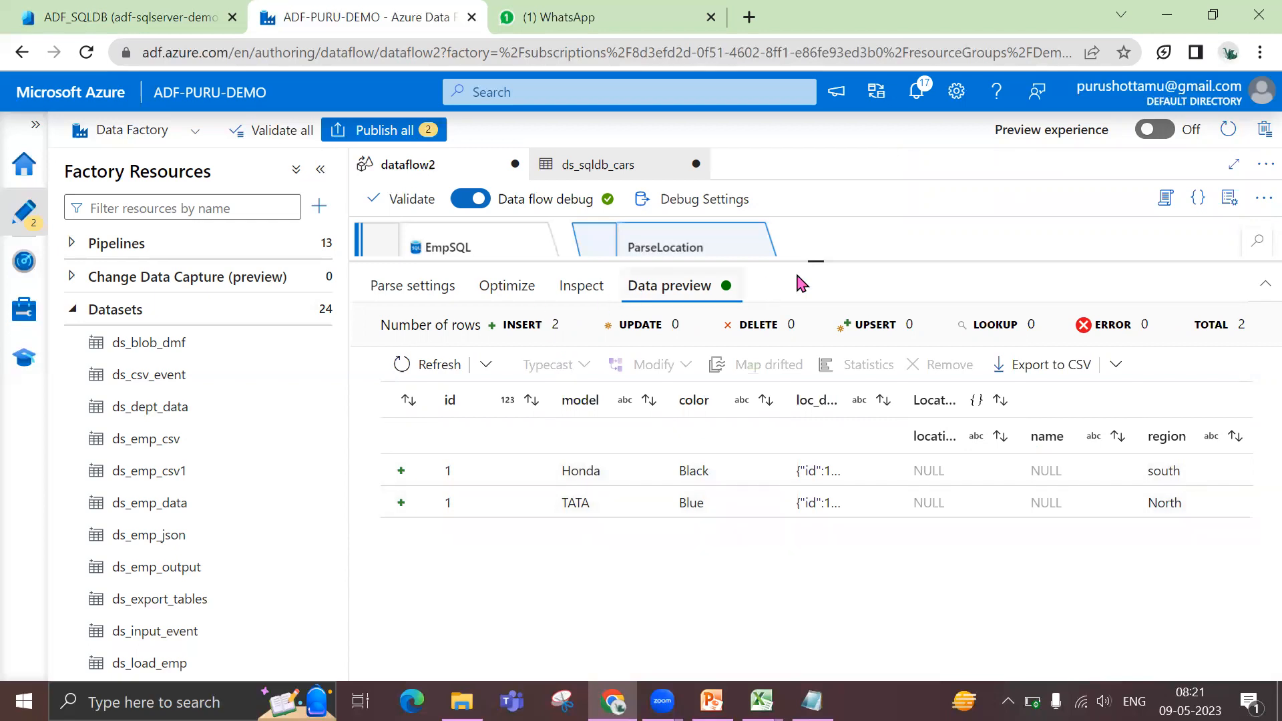
drag(822, 248, 822, 234)
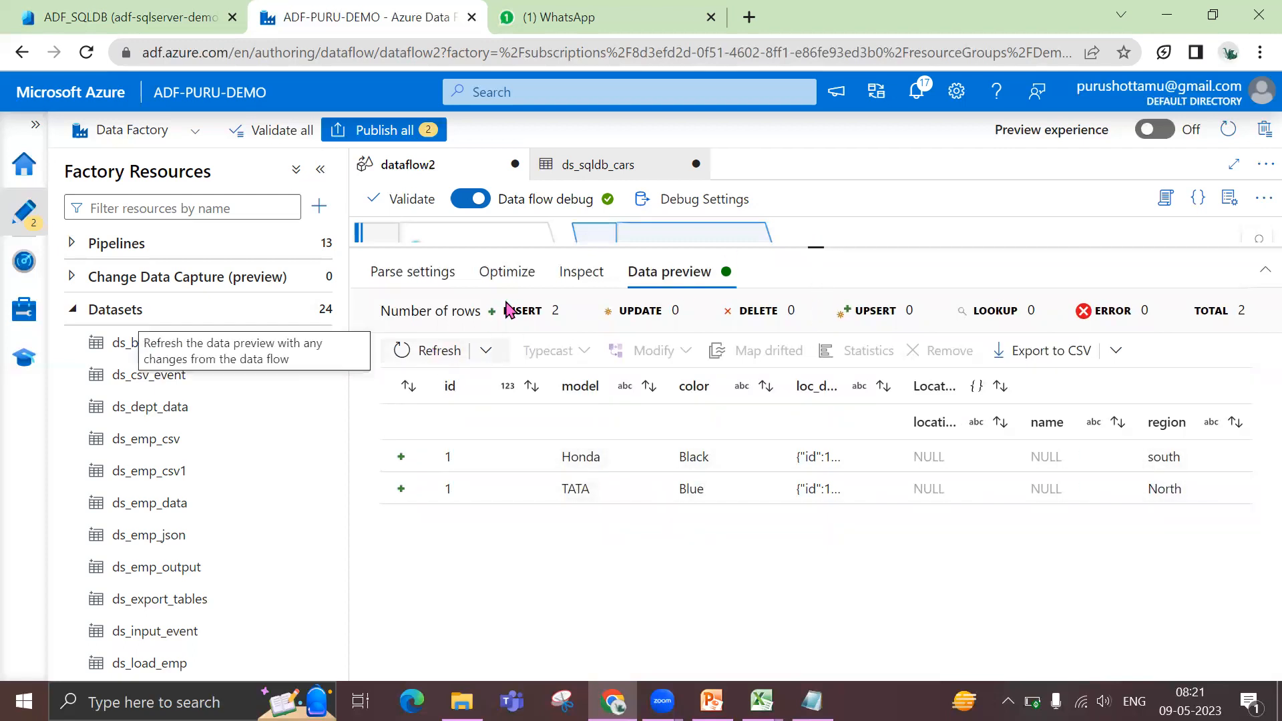
click(574, 274)
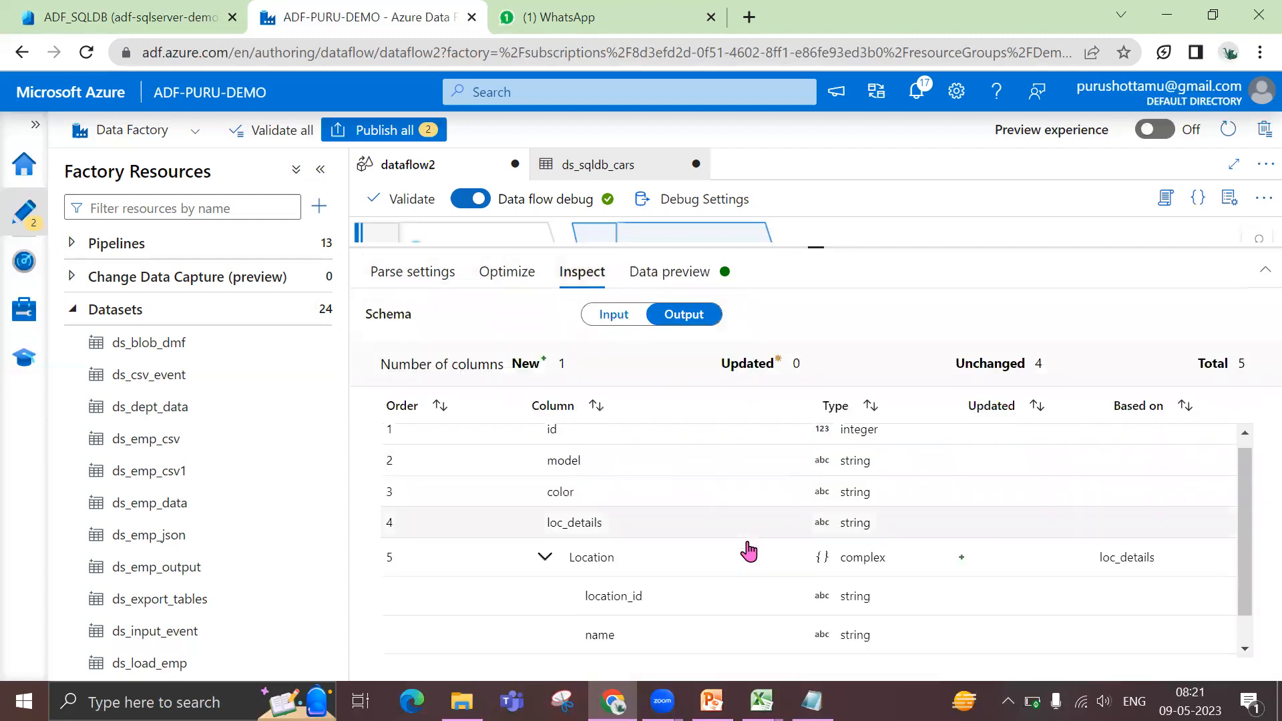
scroll(748, 548, down, 1)
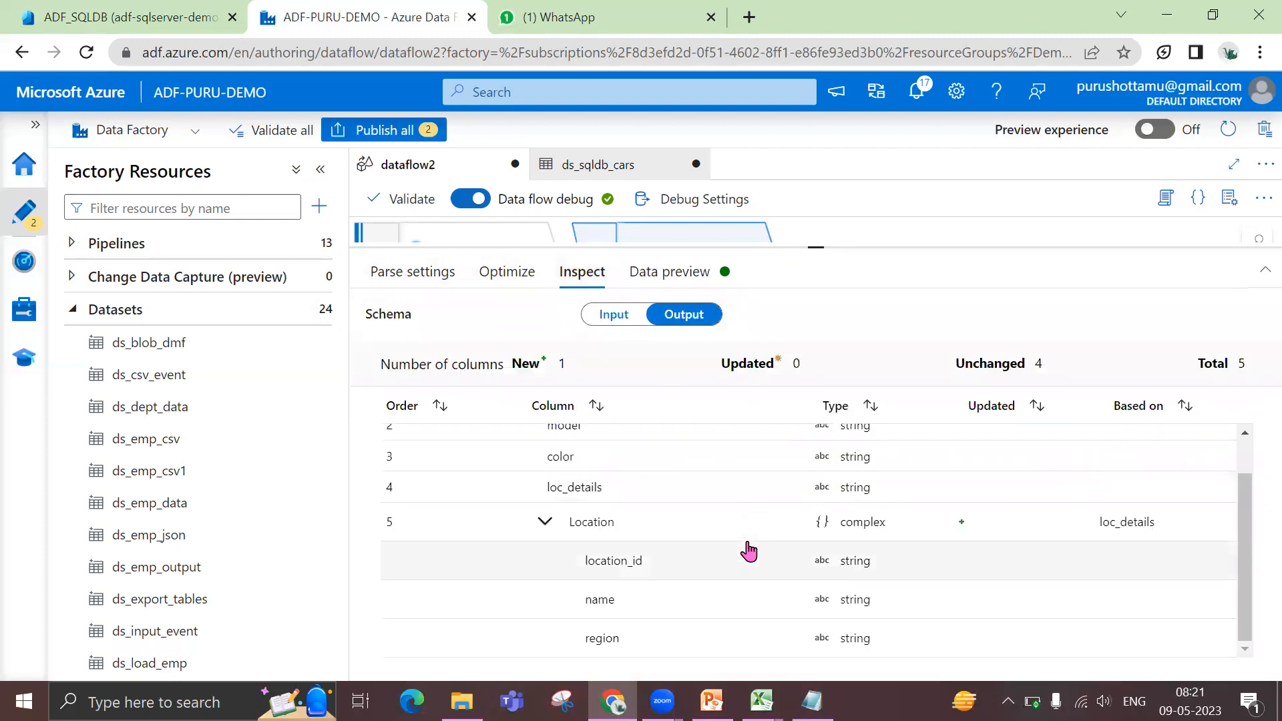
Review ParseLocation's parse settings and check the JSON key names of loc_details in the insert statement of ADF_SQLDB's query editor
click(403, 277)
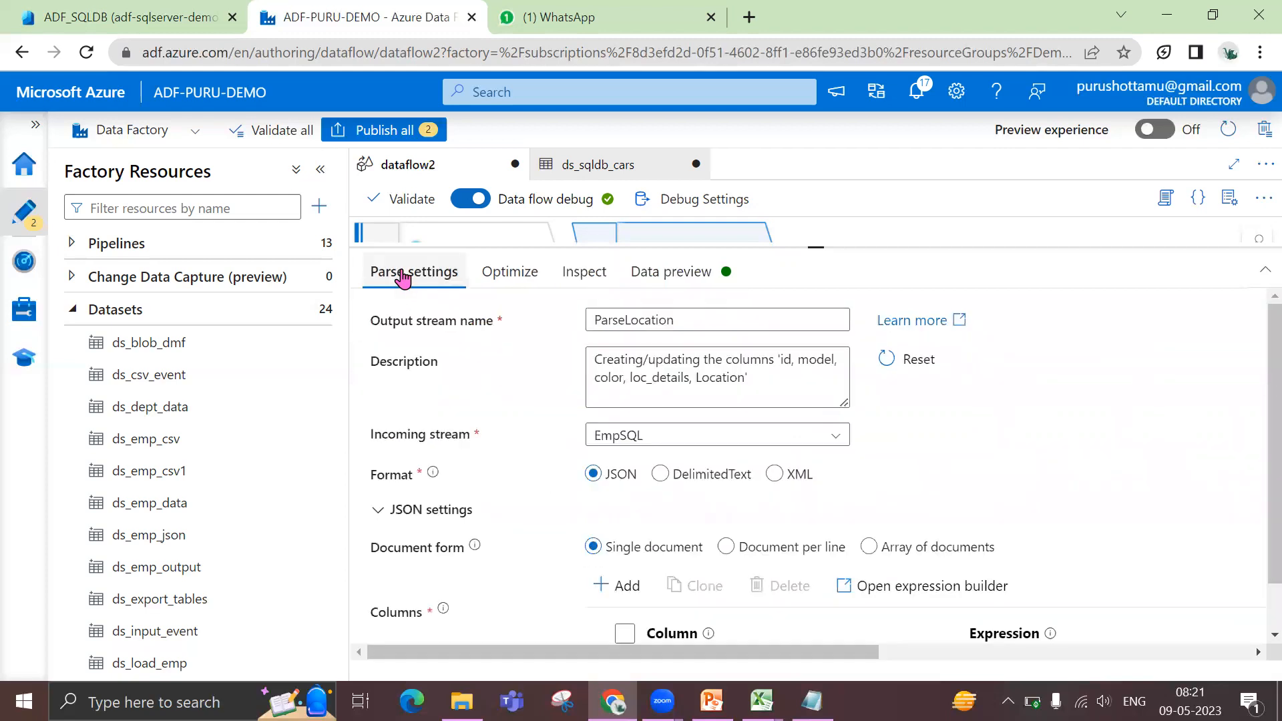
scroll(1008, 619, down, 1)
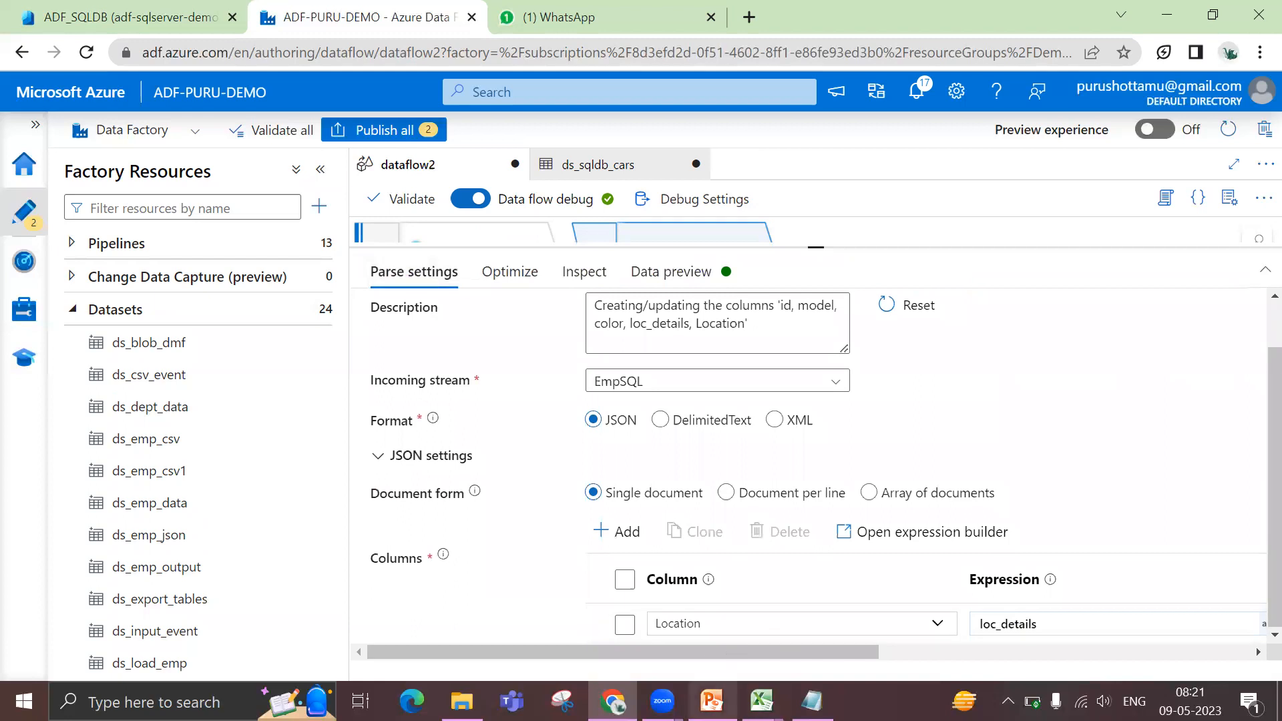
mouse_move(712, 702)
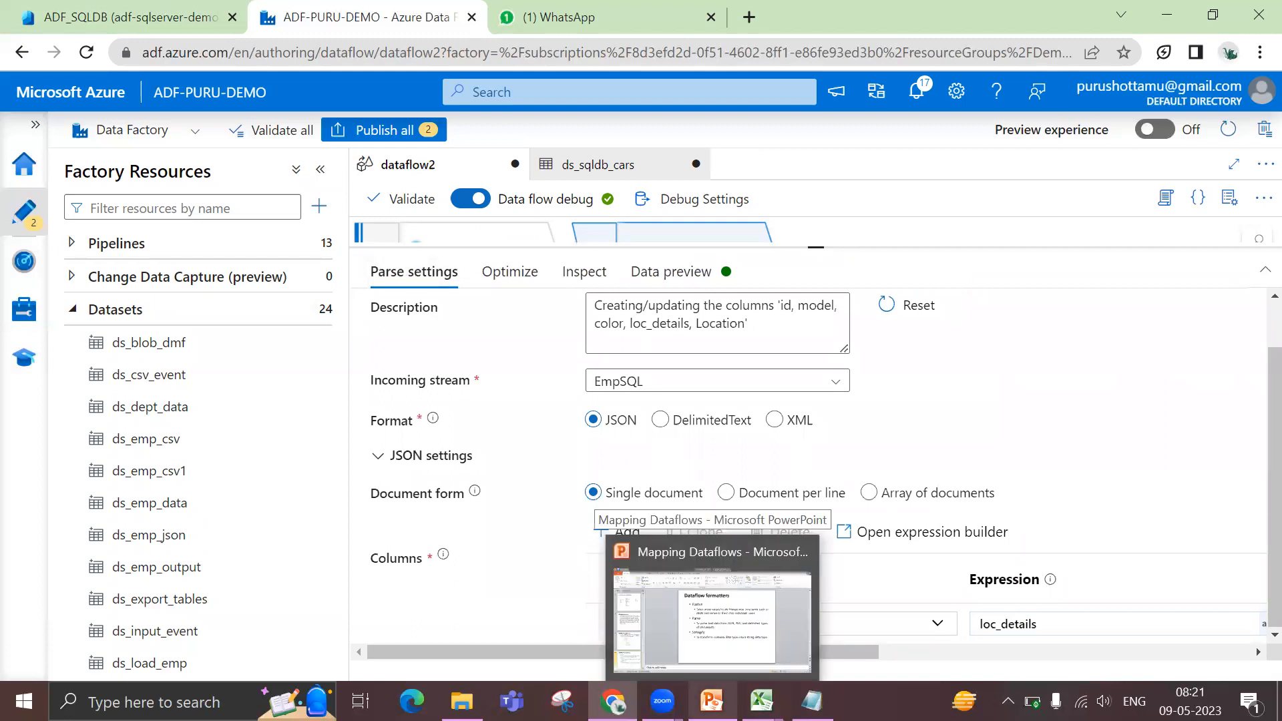
click(762, 701)
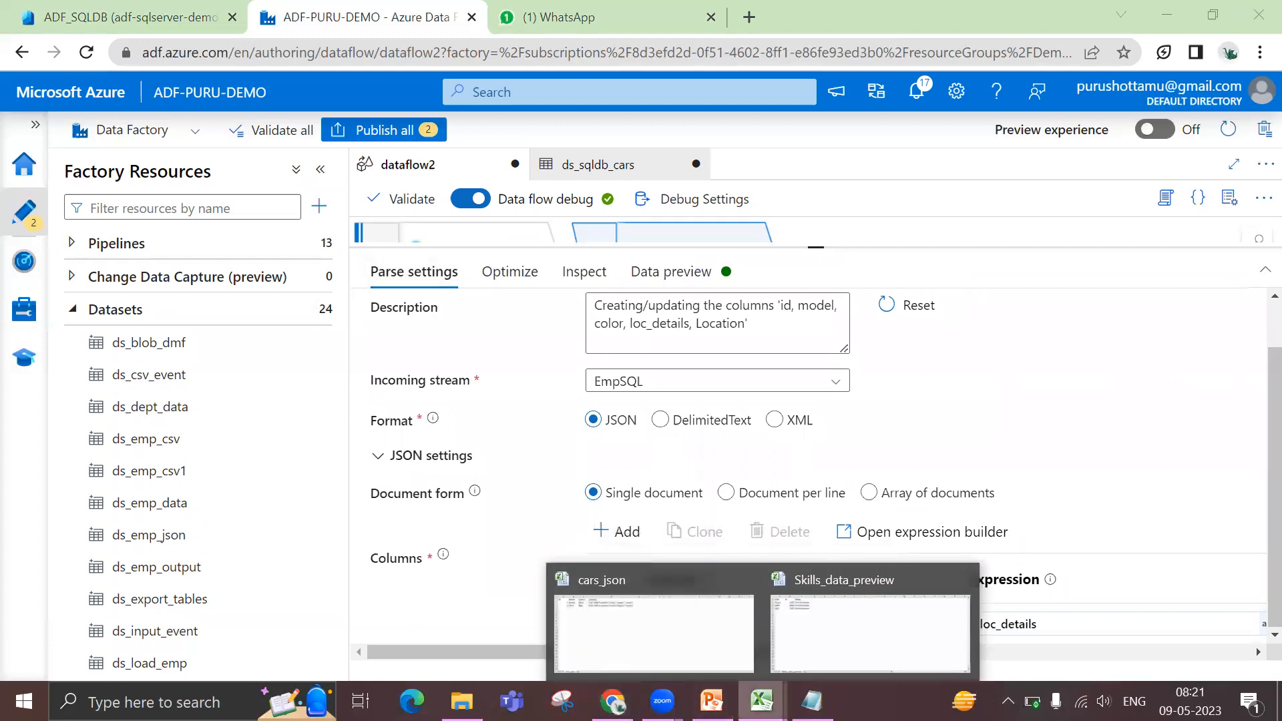
click(111, 19)
click(862, 449)
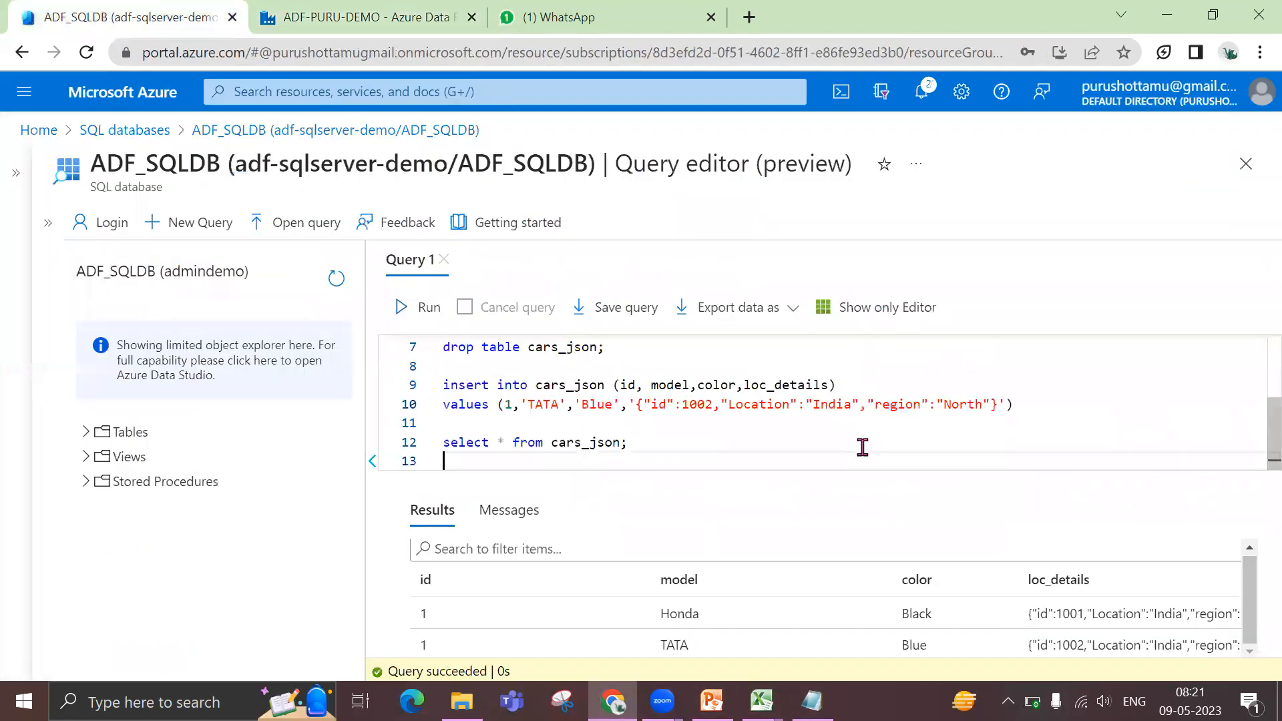
click(658, 404)
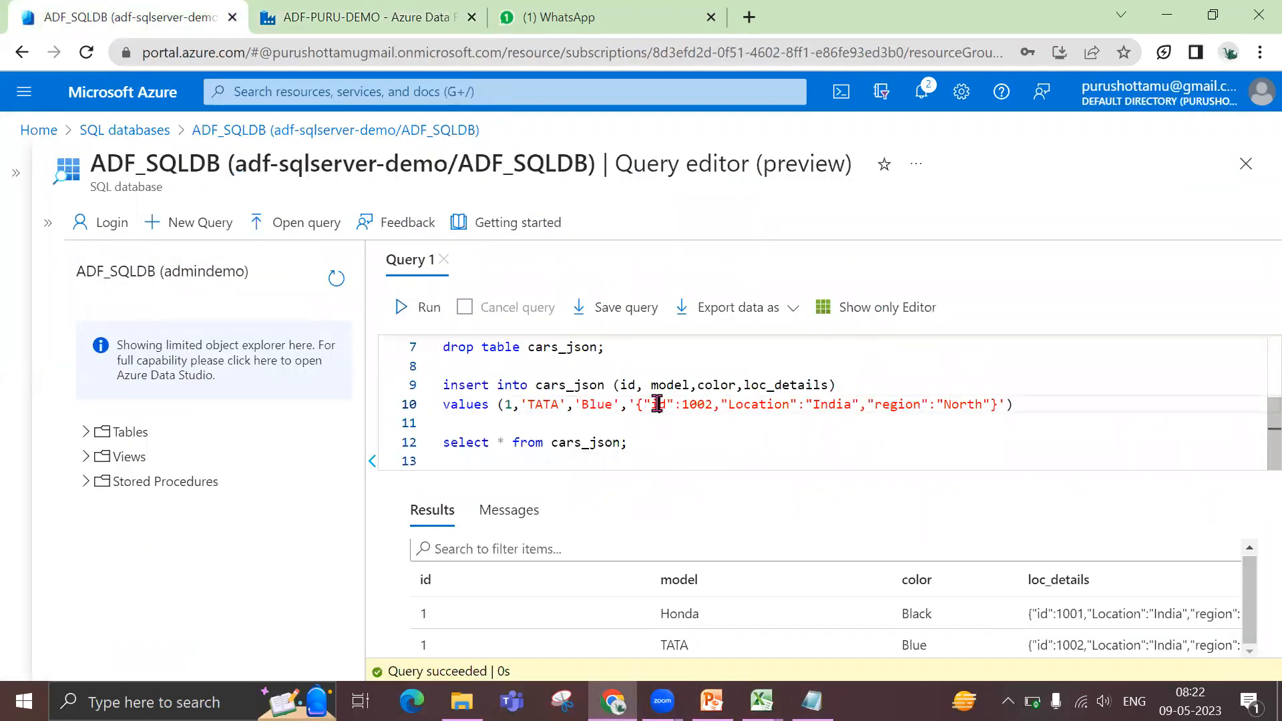
double_click(738, 401)
double_click(660, 405)
click(738, 402)
double_click(738, 401)
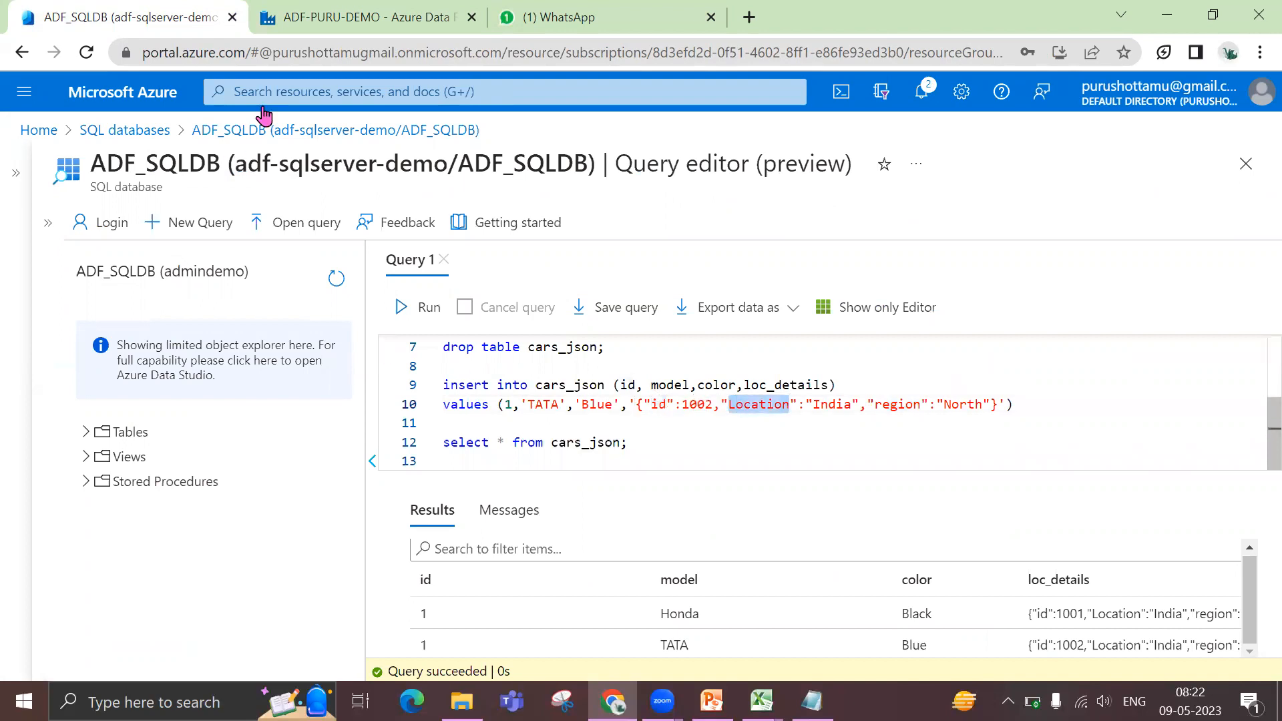
Return to the data factory, reopen the Location column's complex type definition, and rename the location_id field to id
click(361, 17)
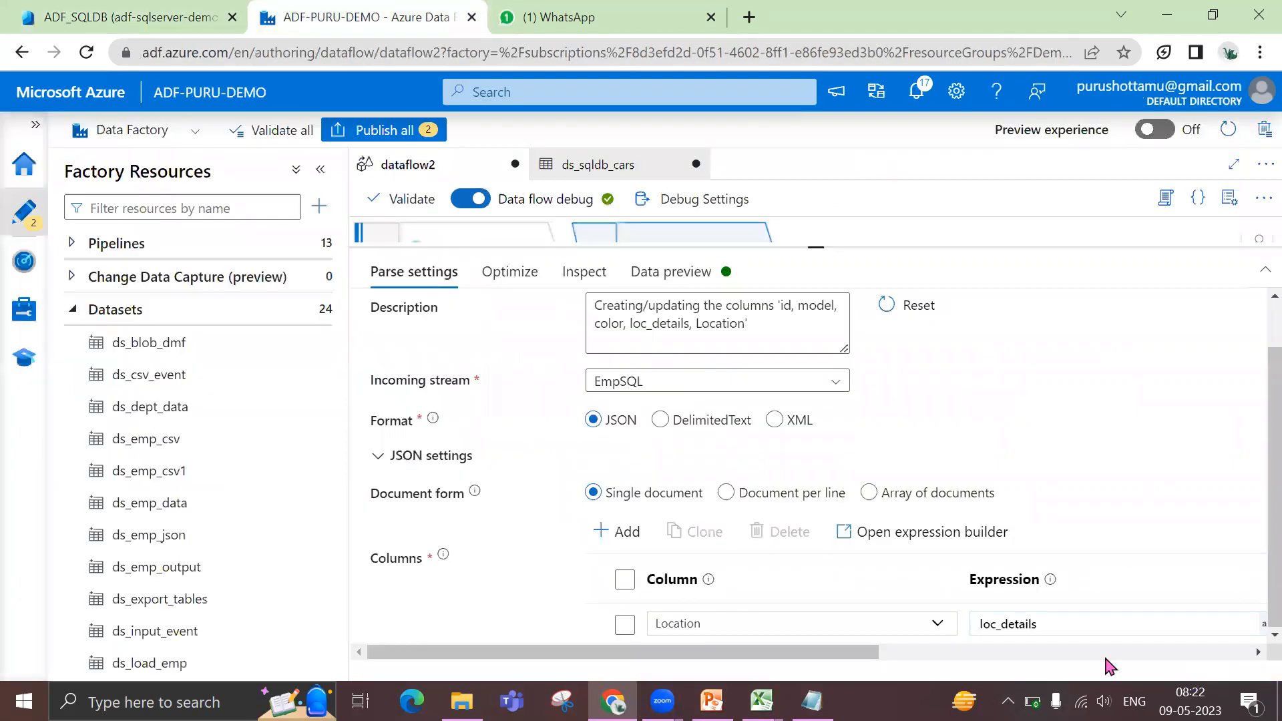
click(1068, 624)
drag(868, 652, 1109, 676)
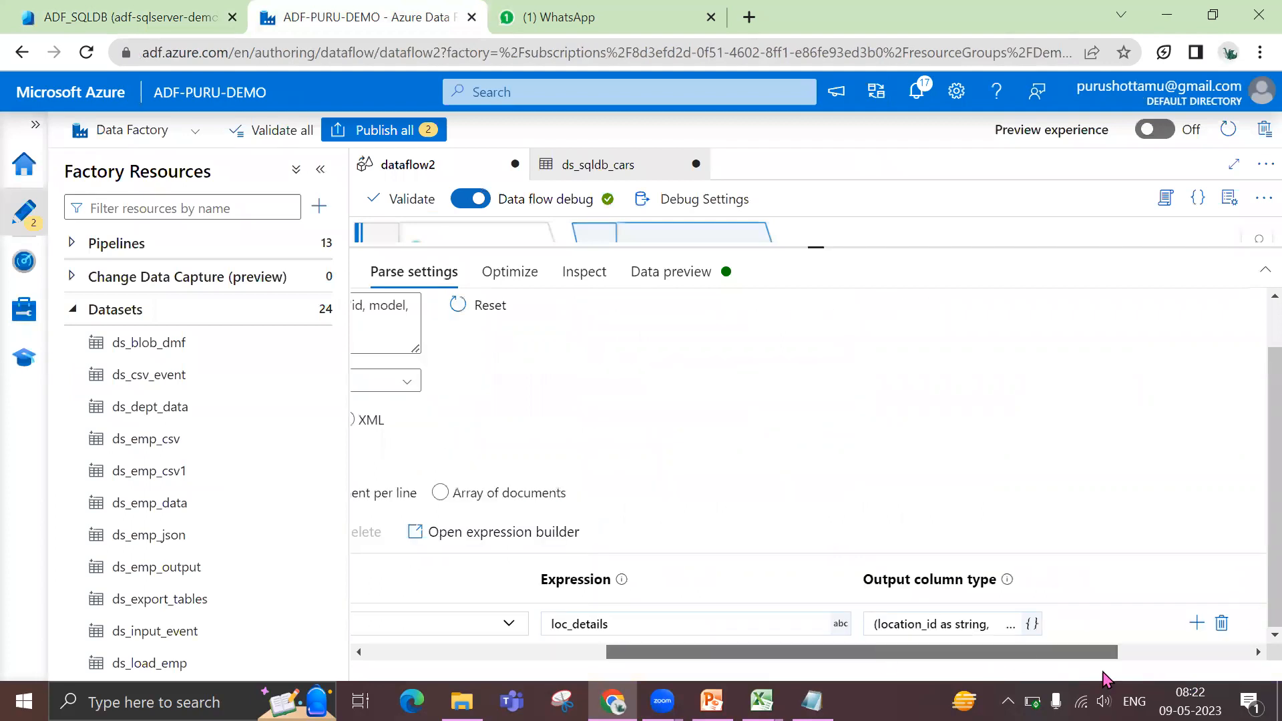
click(963, 628)
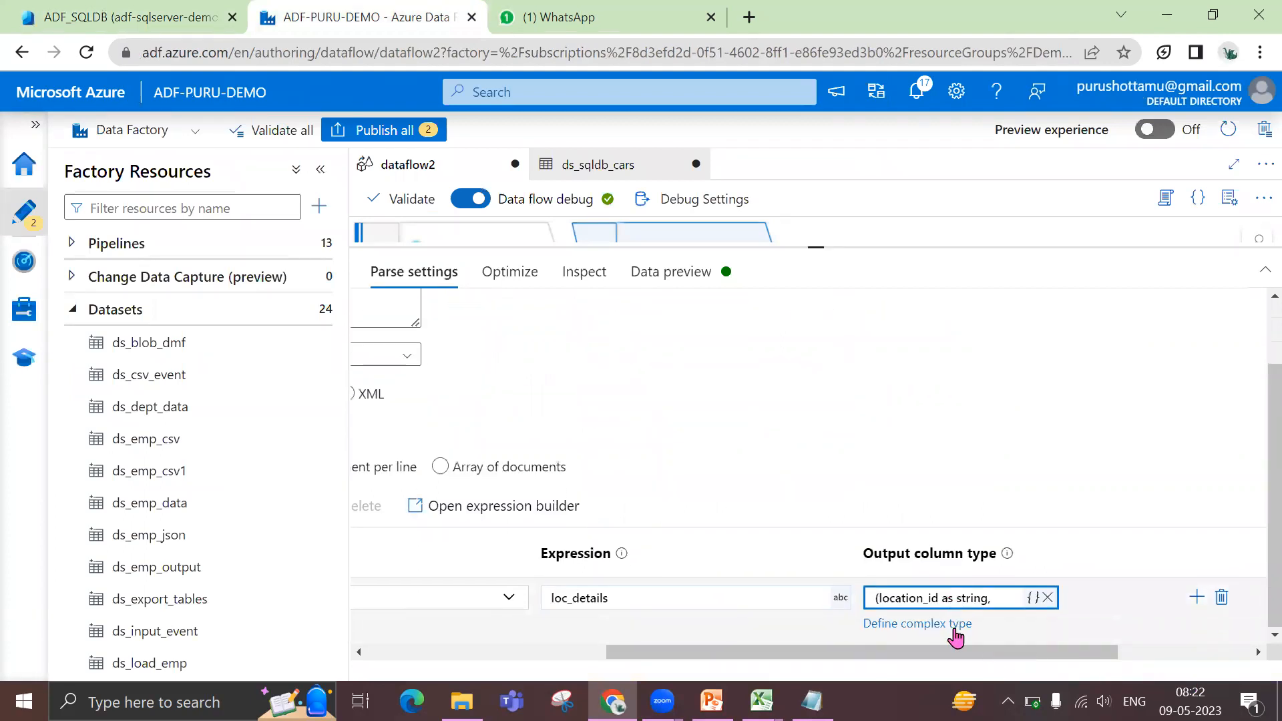
click(944, 630)
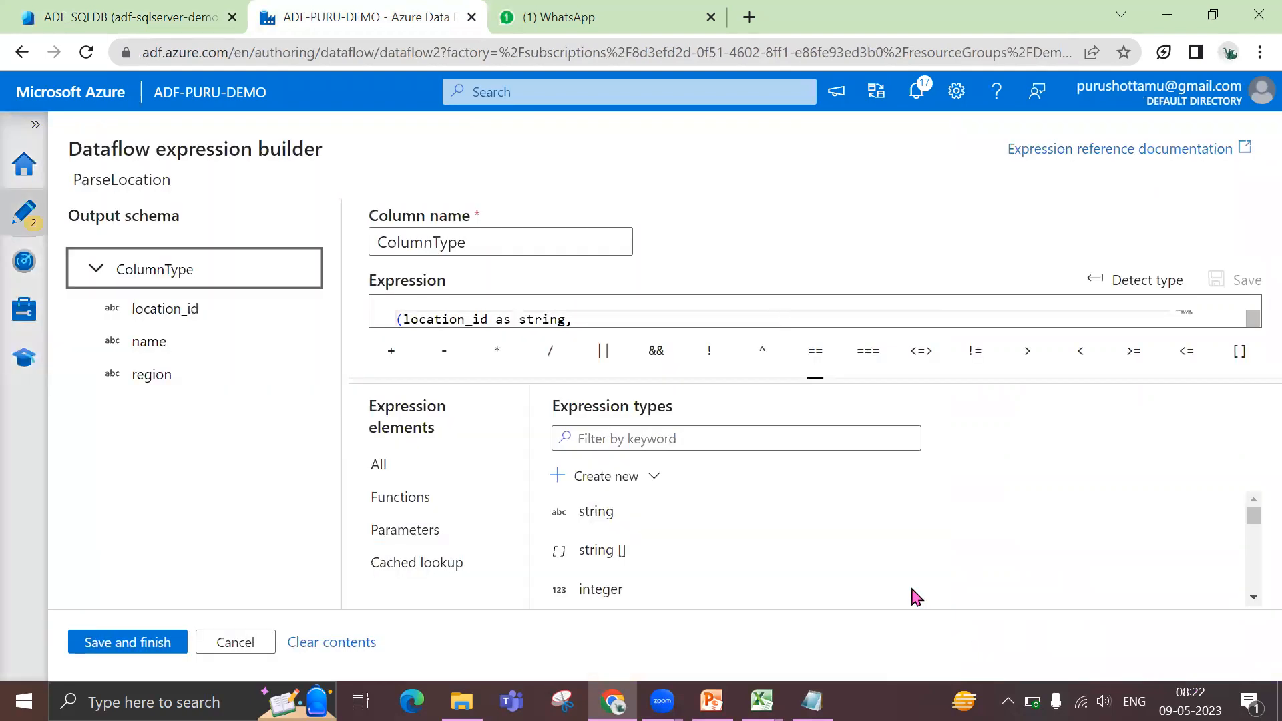
drag(813, 374, 715, 452)
double_click(456, 319)
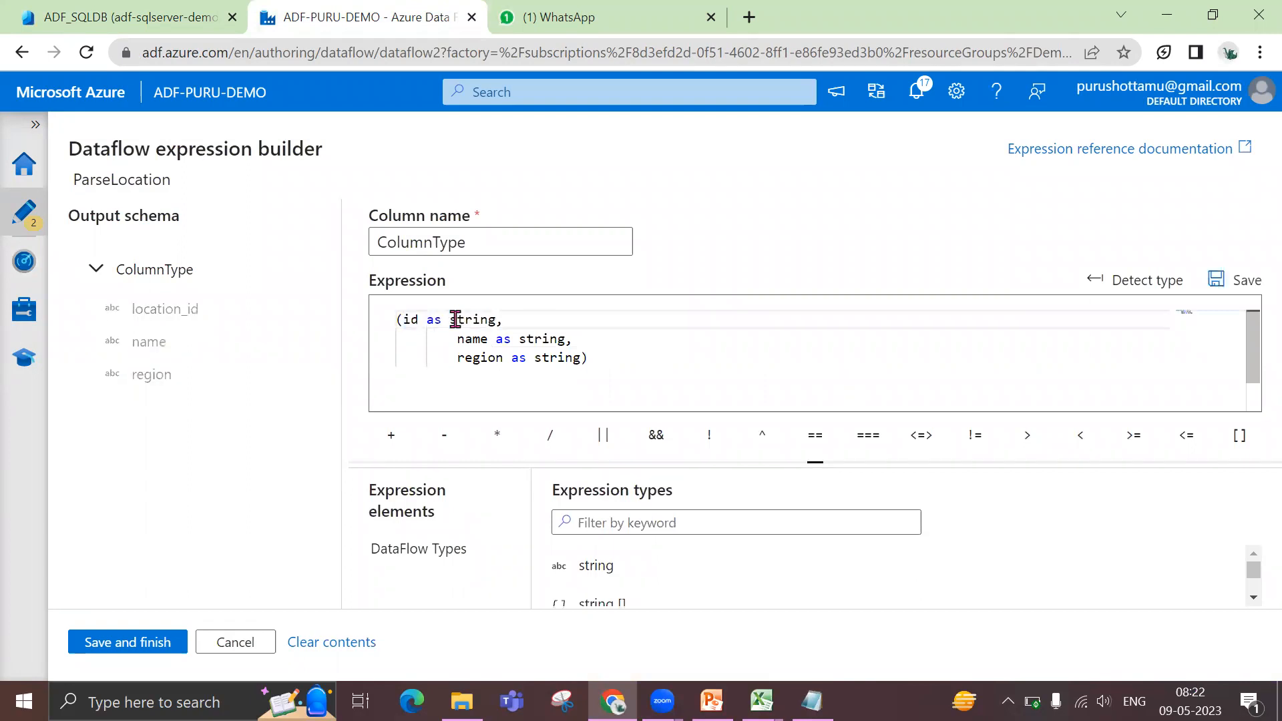
Recheck the key names in the SQL query, rename the name field to Location in the ColumnType expression, and save it
key(ctrl+shift+Tab)
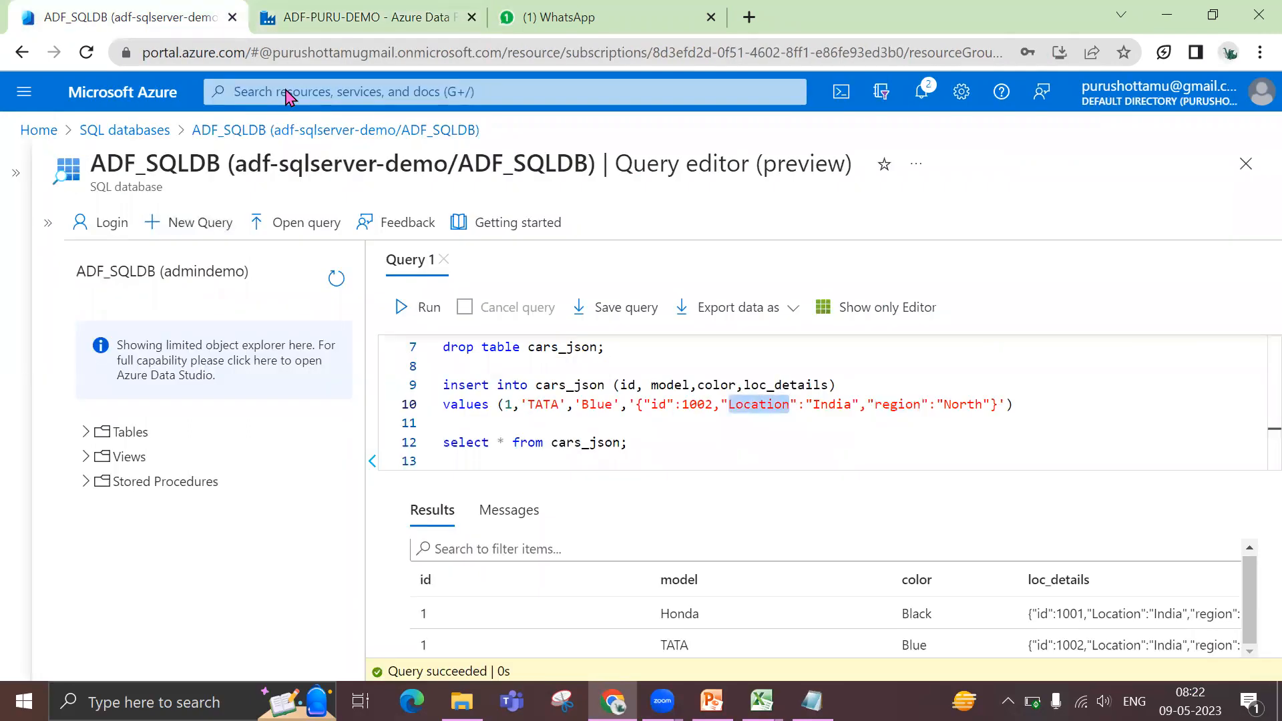
key(ctrl+Tab)
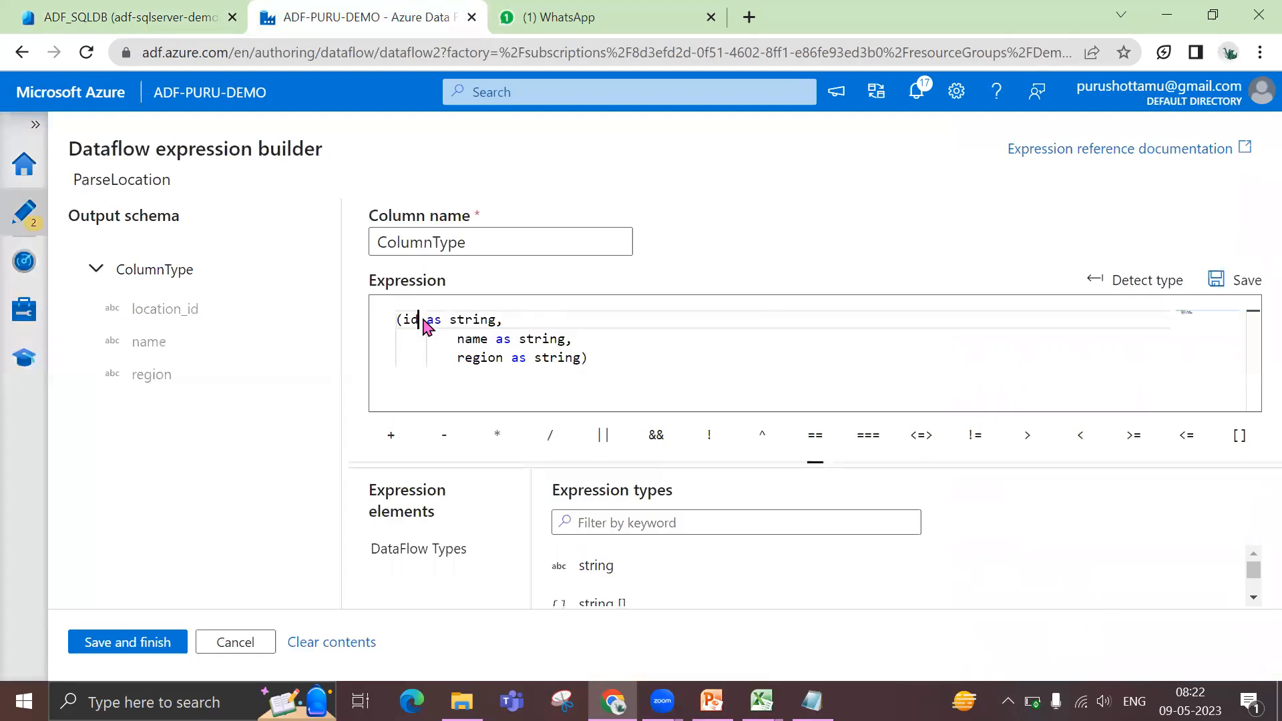
click(478, 337)
double_click(478, 338)
text(Loca)
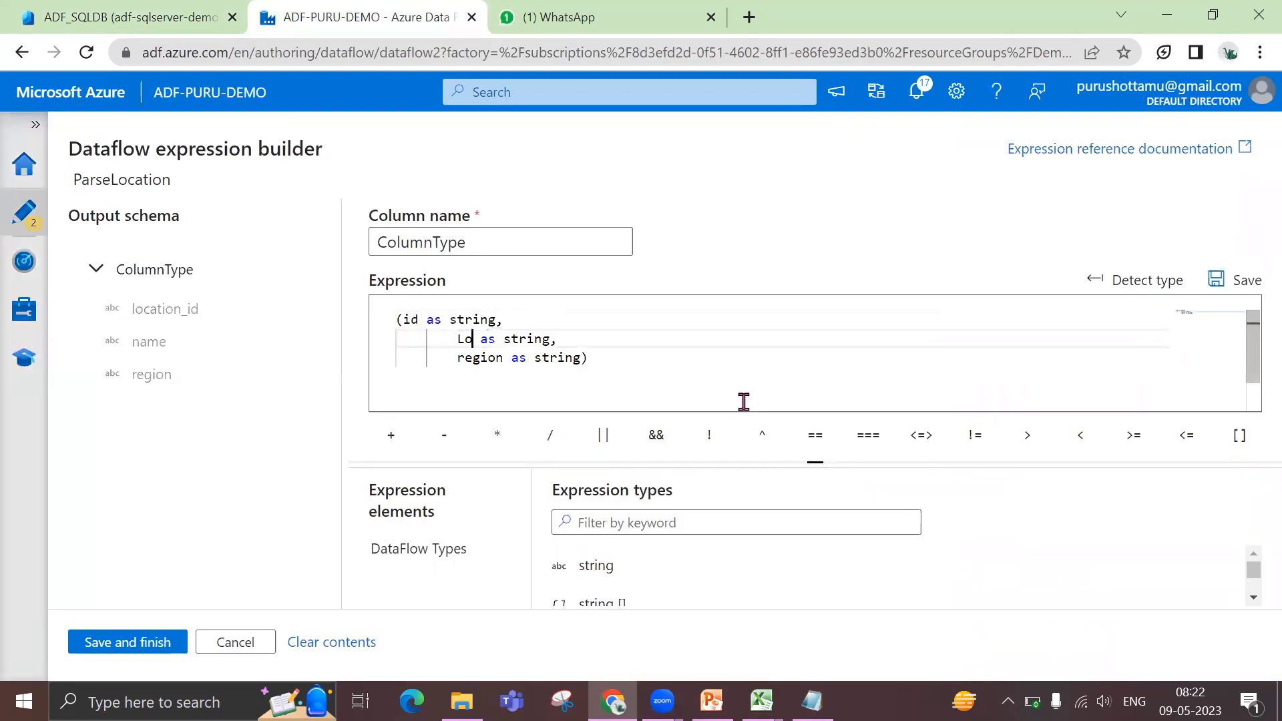
text(tion)
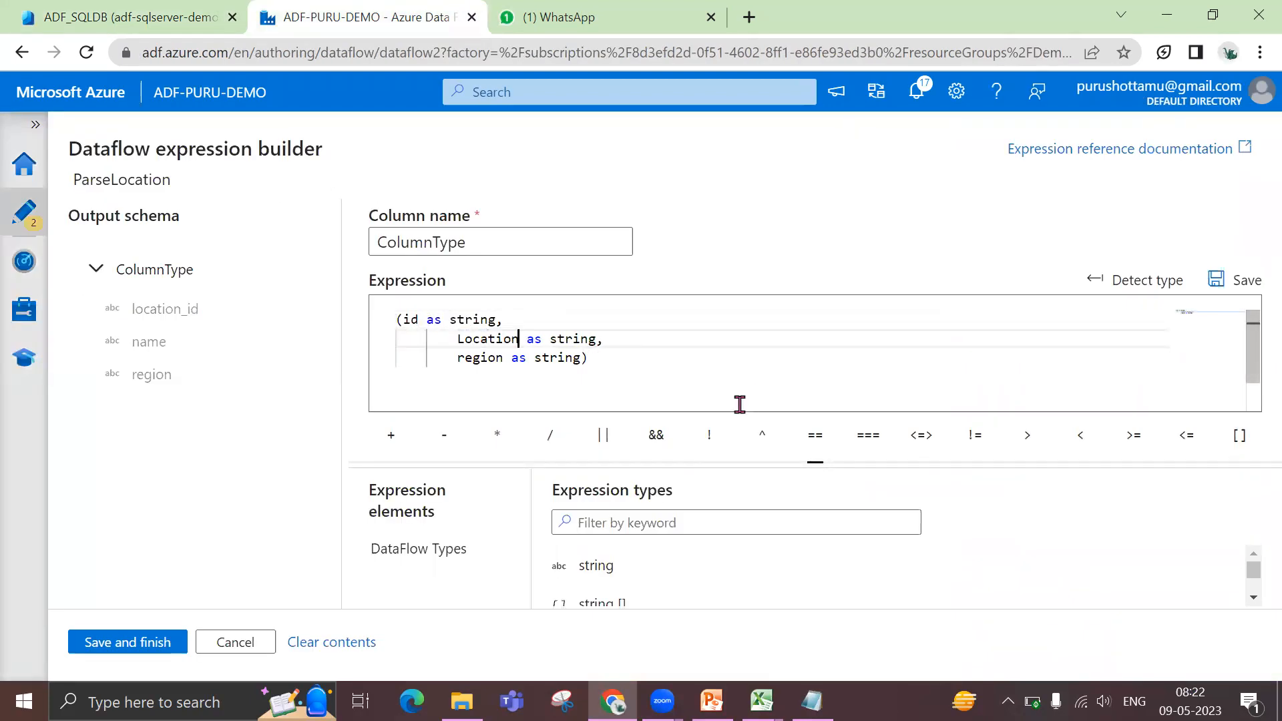
click(148, 642)
Inspect ParseLocation's output schema with the Location column expanded, refresh its data preview, and dismiss the battery notice
drag(734, 658, 573, 658)
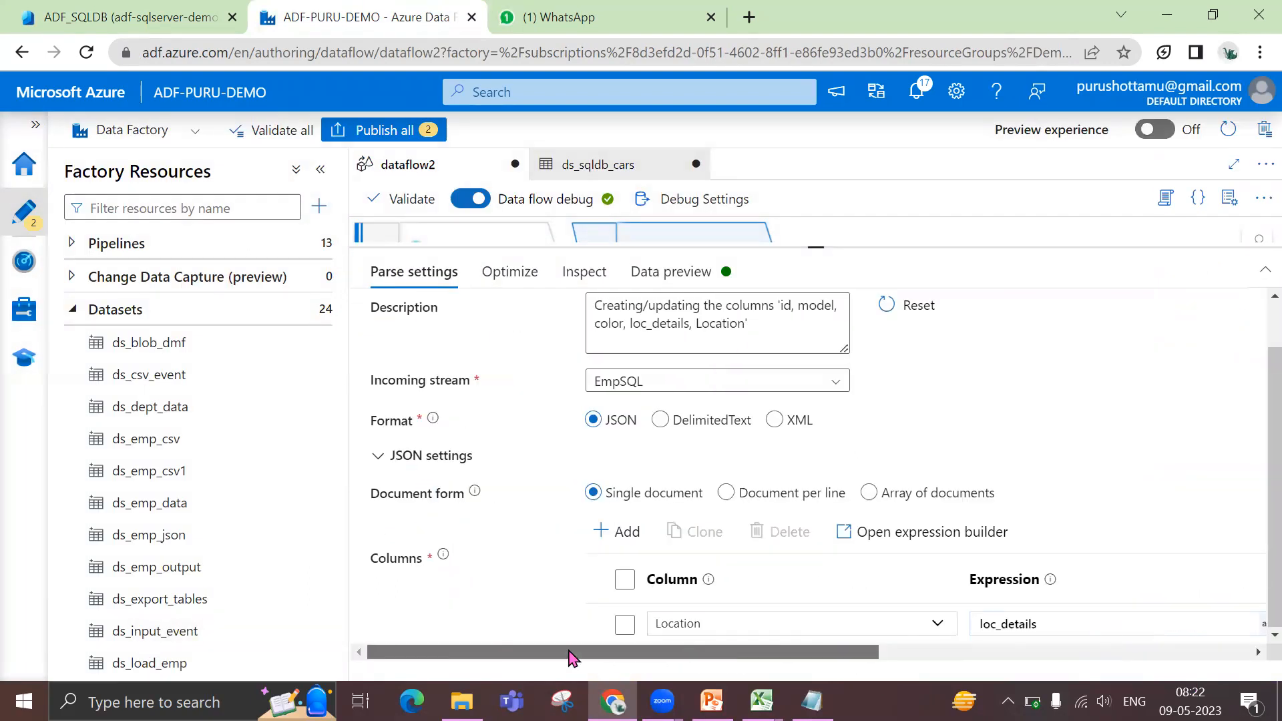
click(570, 274)
click(544, 569)
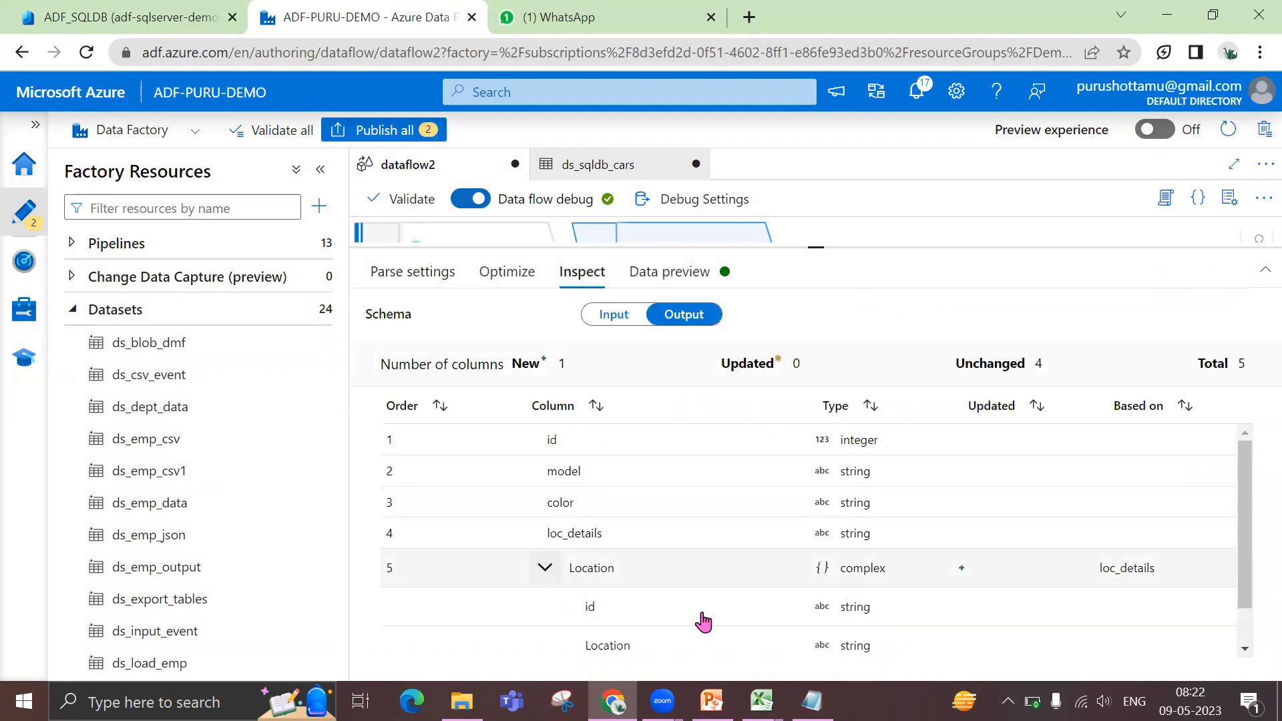
scroll(701, 621, down, 1)
click(657, 279)
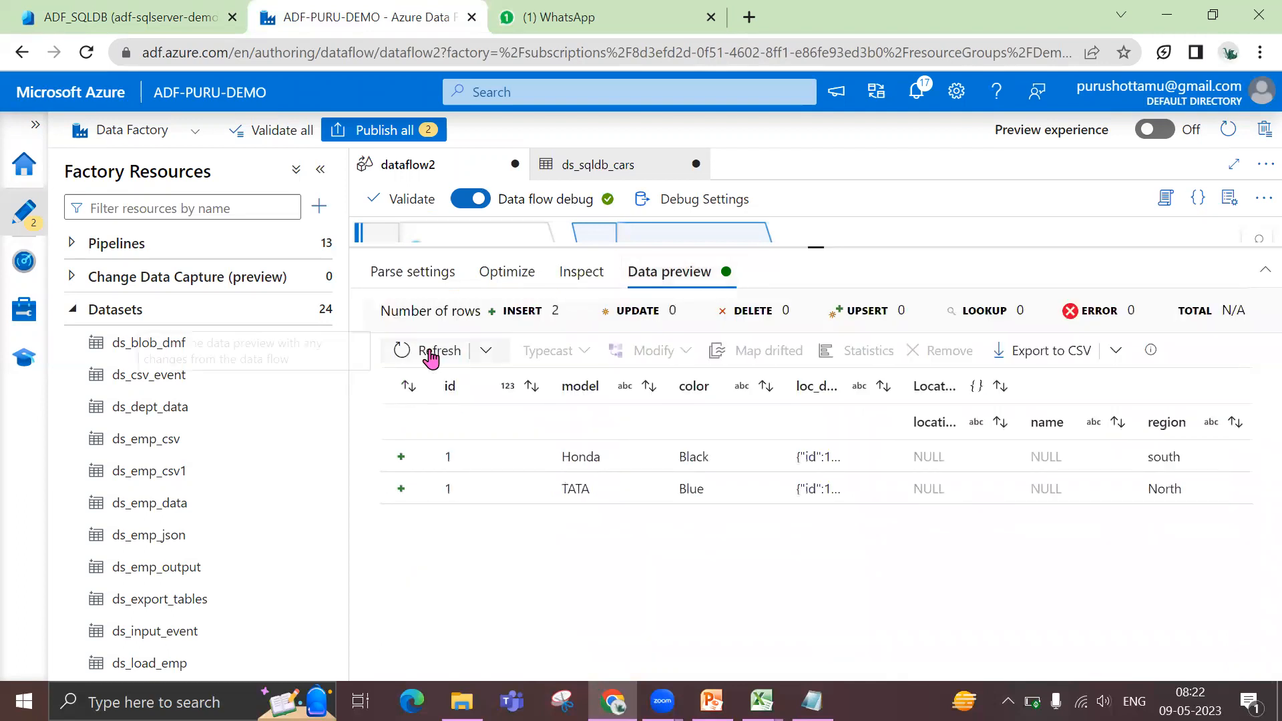
click(431, 354)
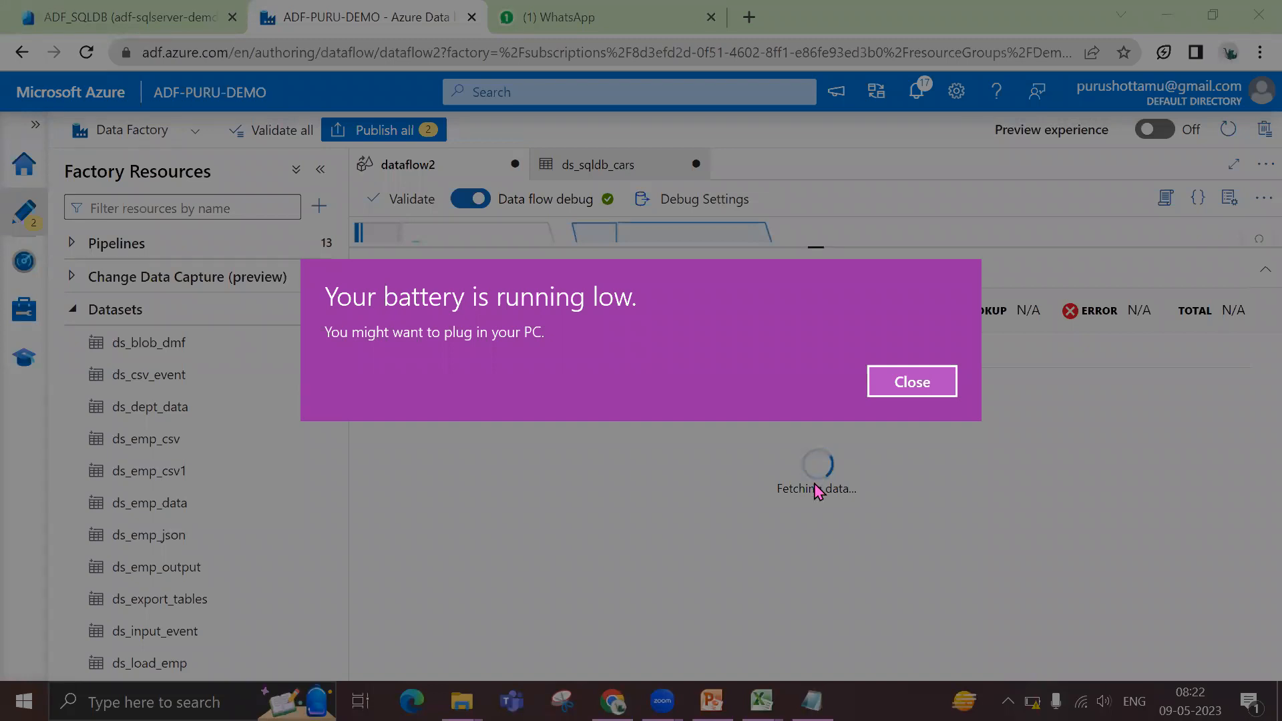
click(885, 384)
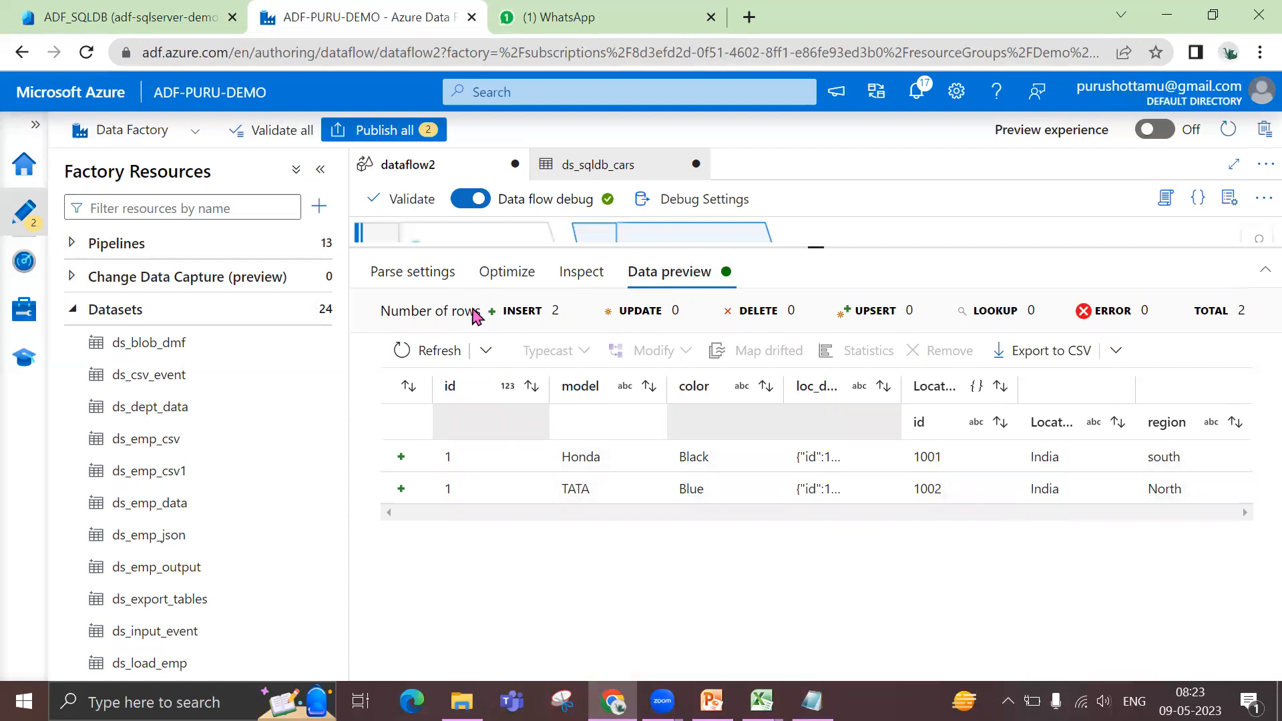
Review ParseLocation's document form, column expression and output column type, and switch to the Dataflow formatters slide in PowerPoint
click(437, 277)
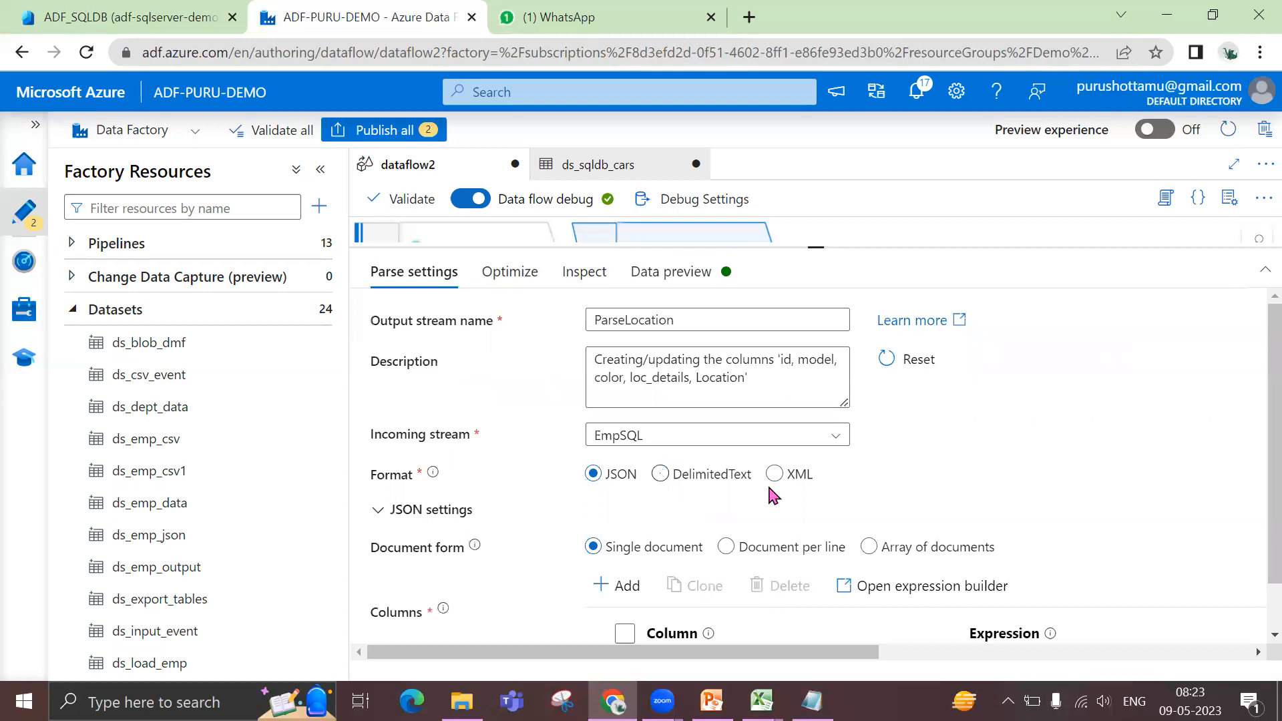
click(877, 546)
scroll(801, 601, down, 1)
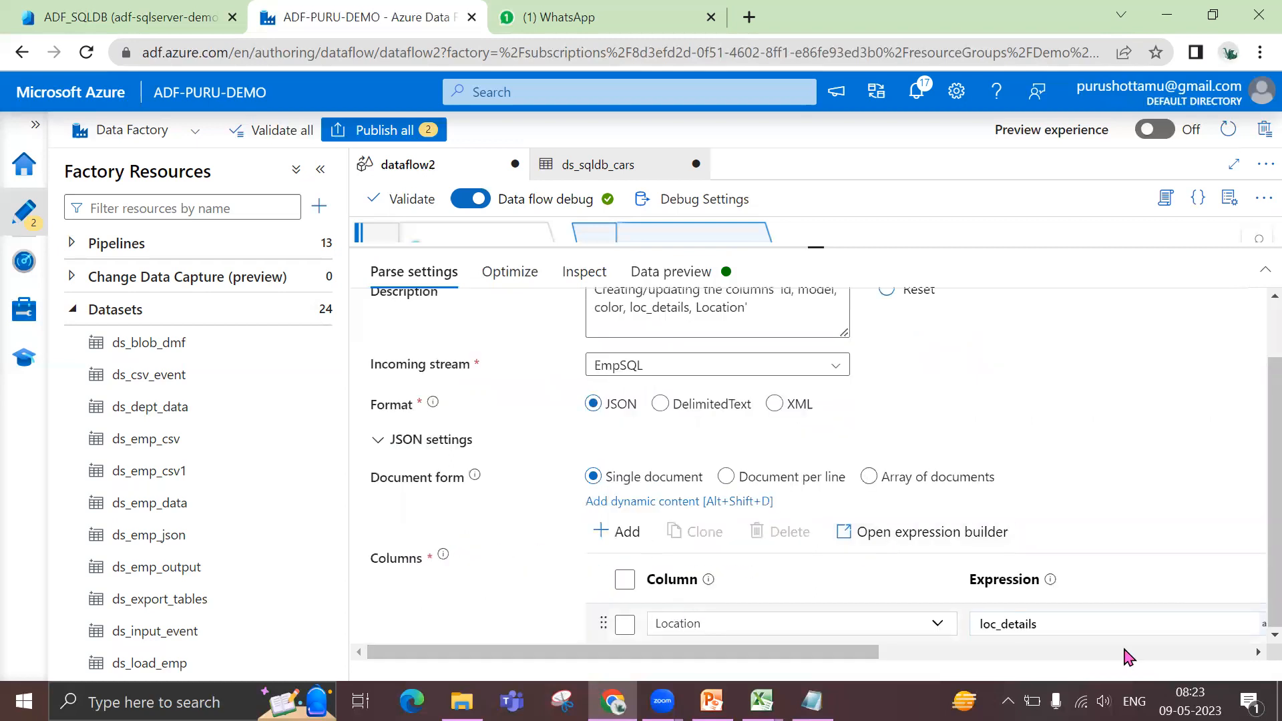
drag(823, 654, 1003, 649)
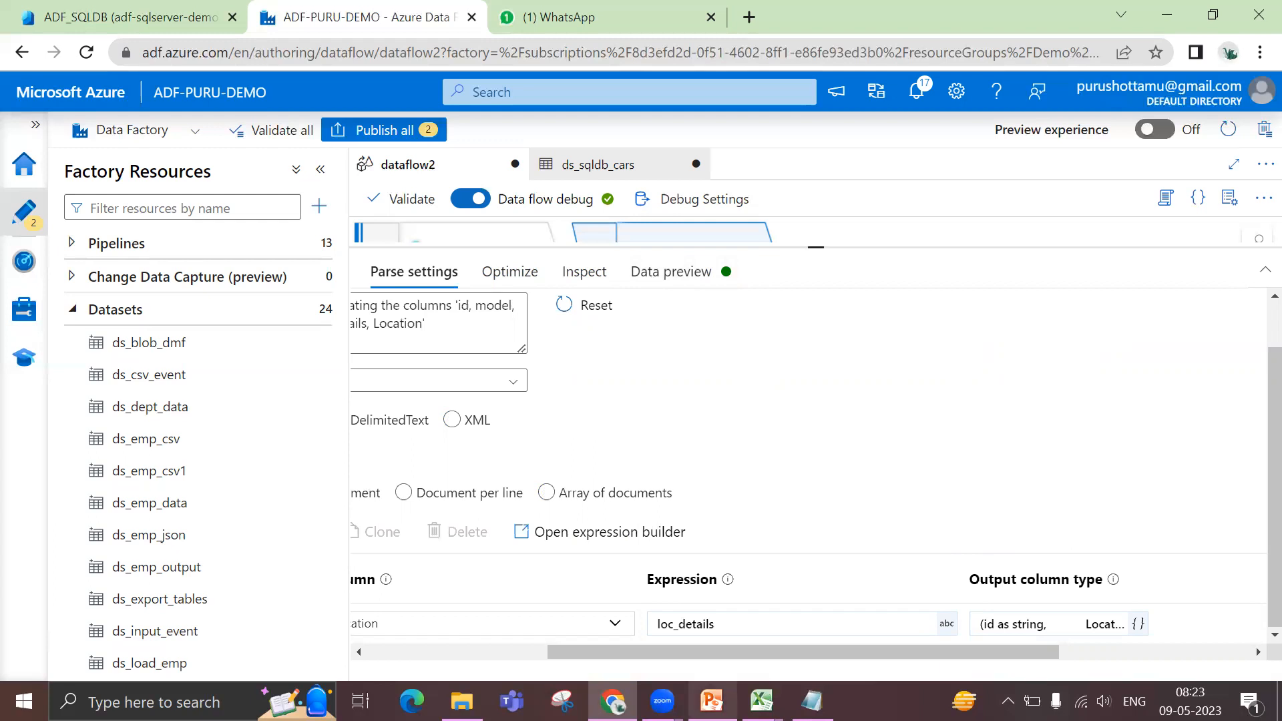
click(712, 701)
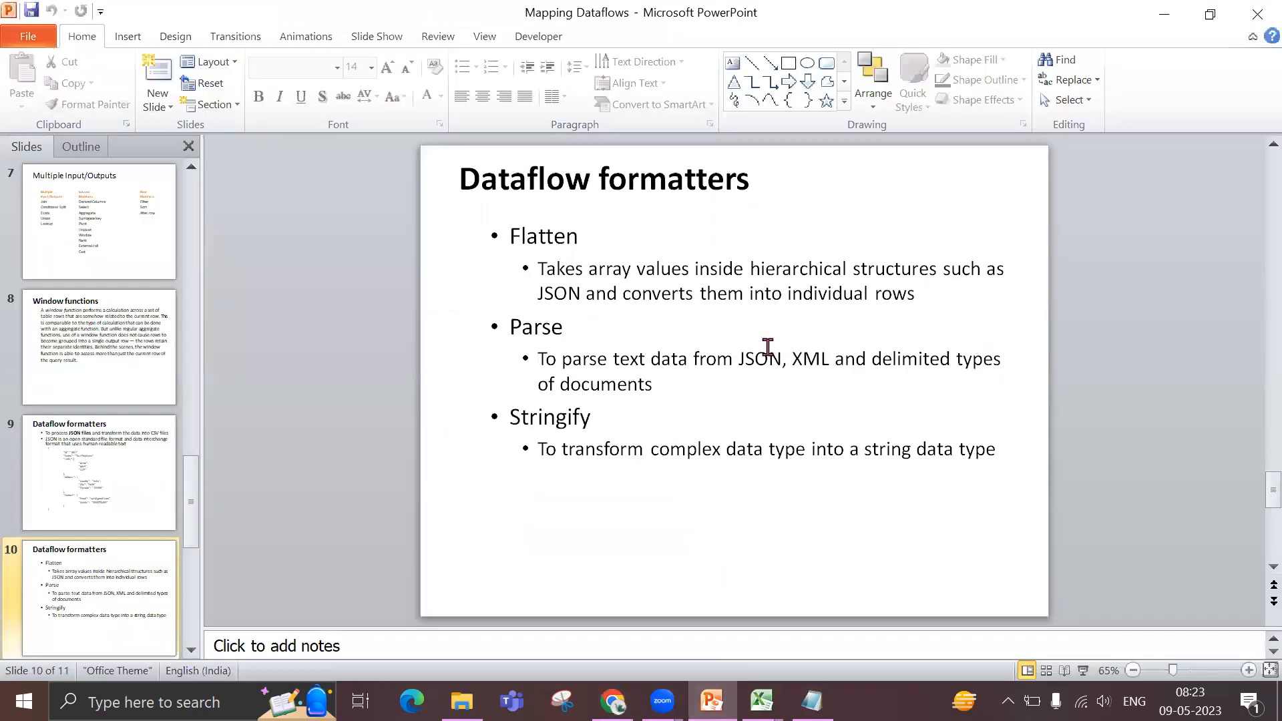